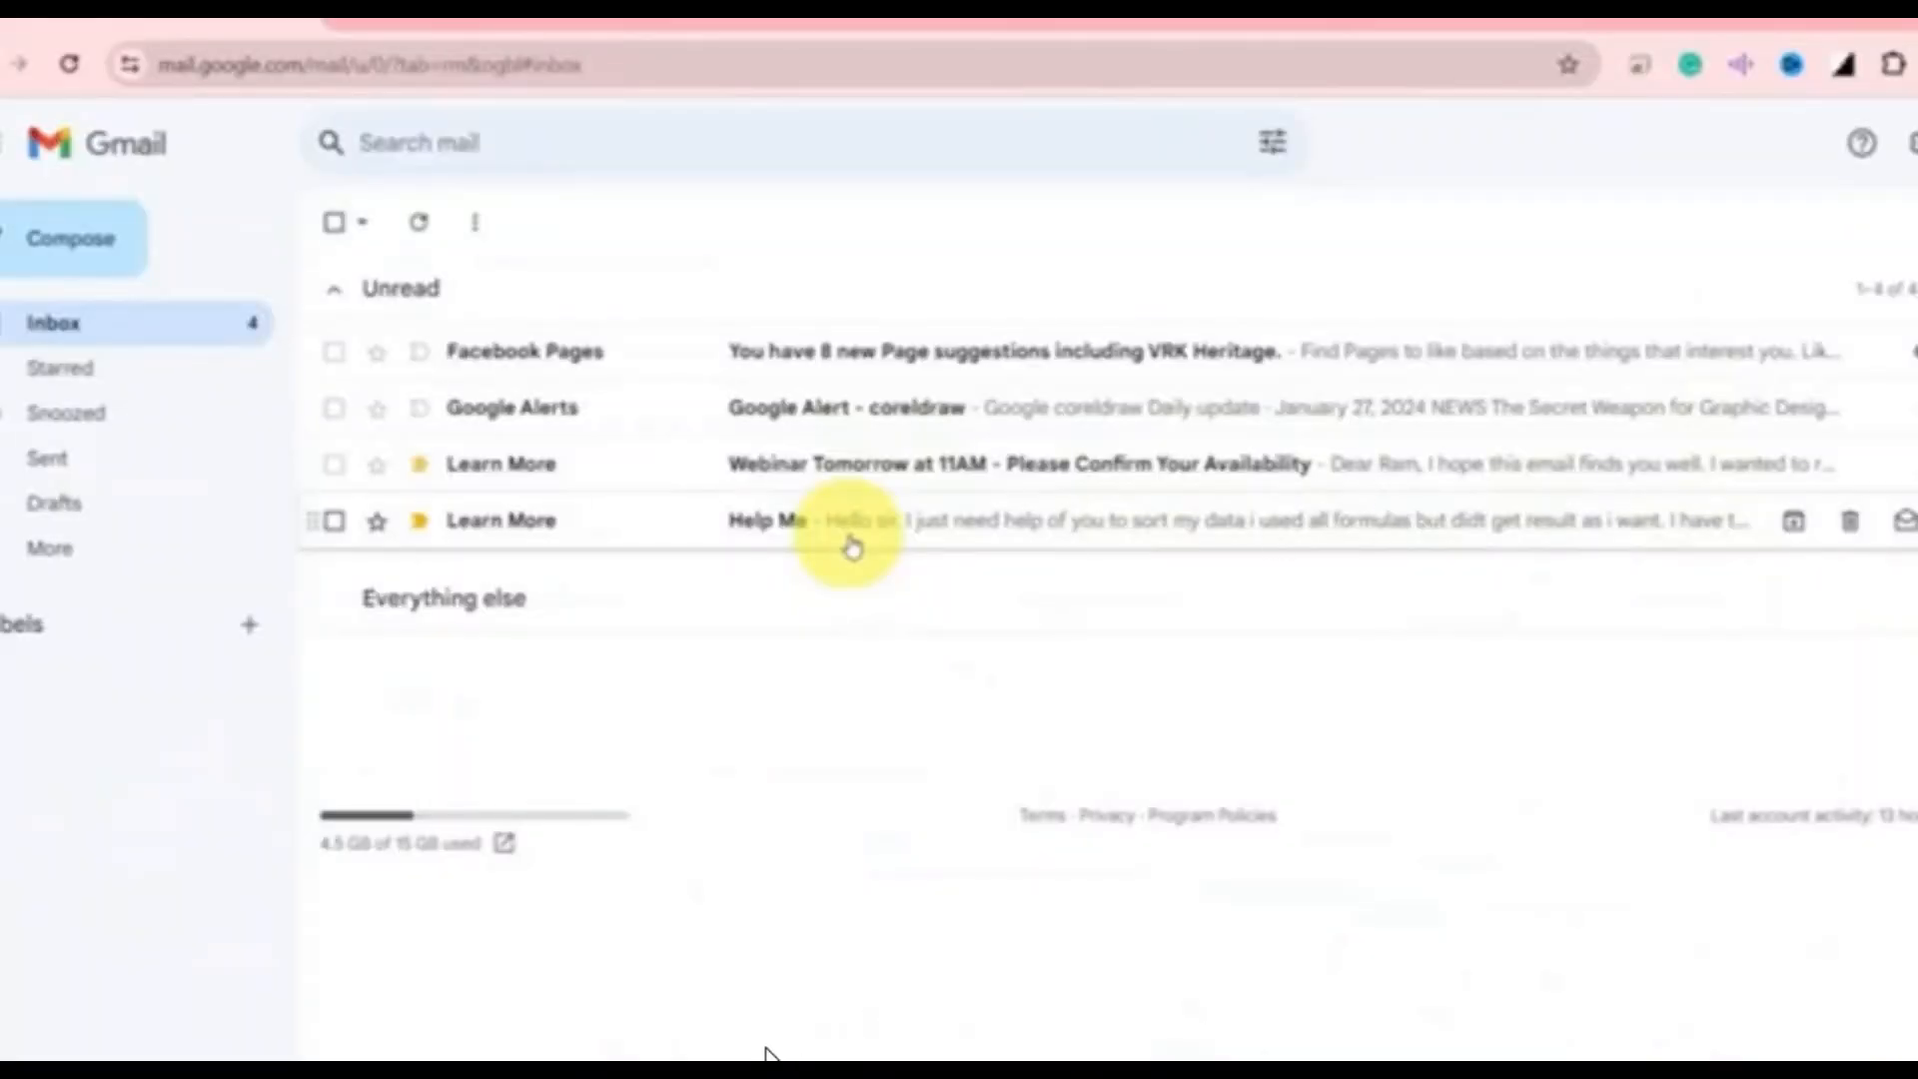
Step: Open the ChatGPT Writer homepage from the Google results for 'chatgpt for email writing'
{"action": "left_click", "coordinate": [582, 969]}
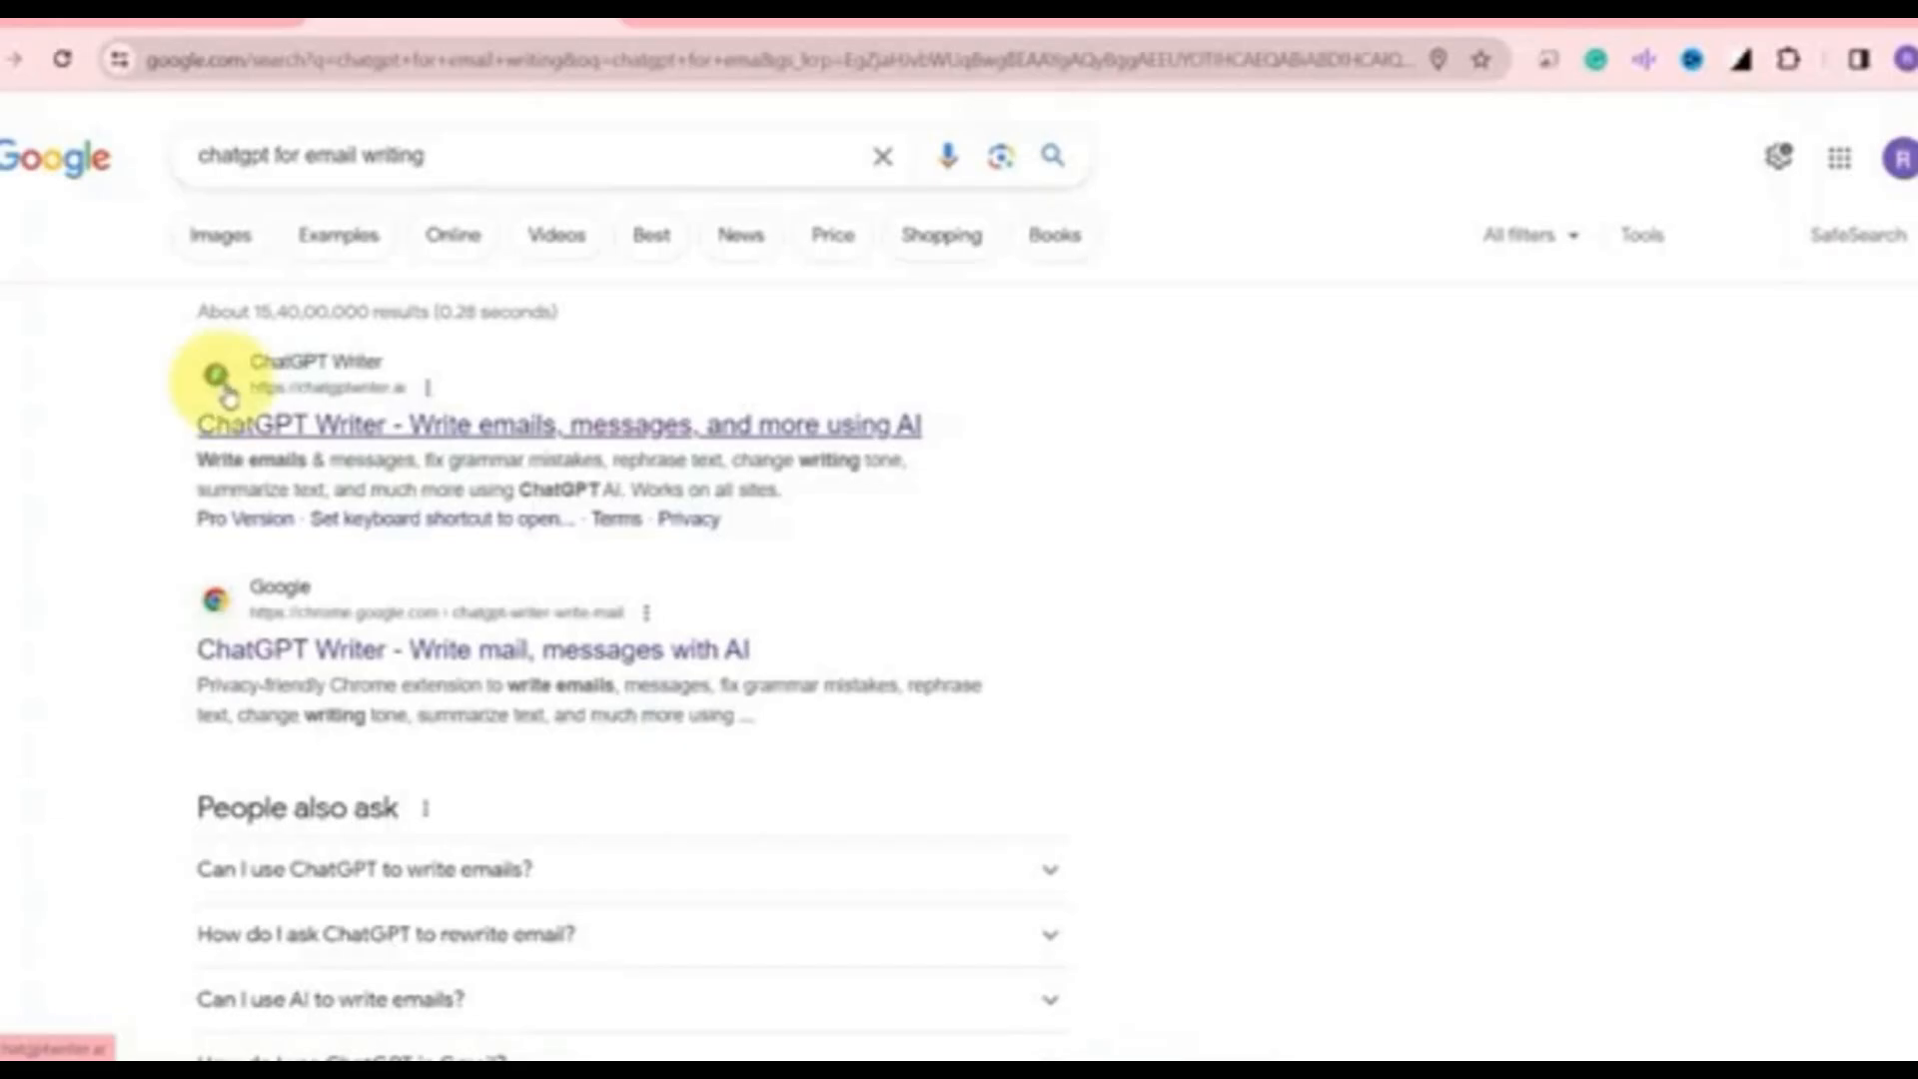
{"action": "left_click", "coordinate": [616, 428]}
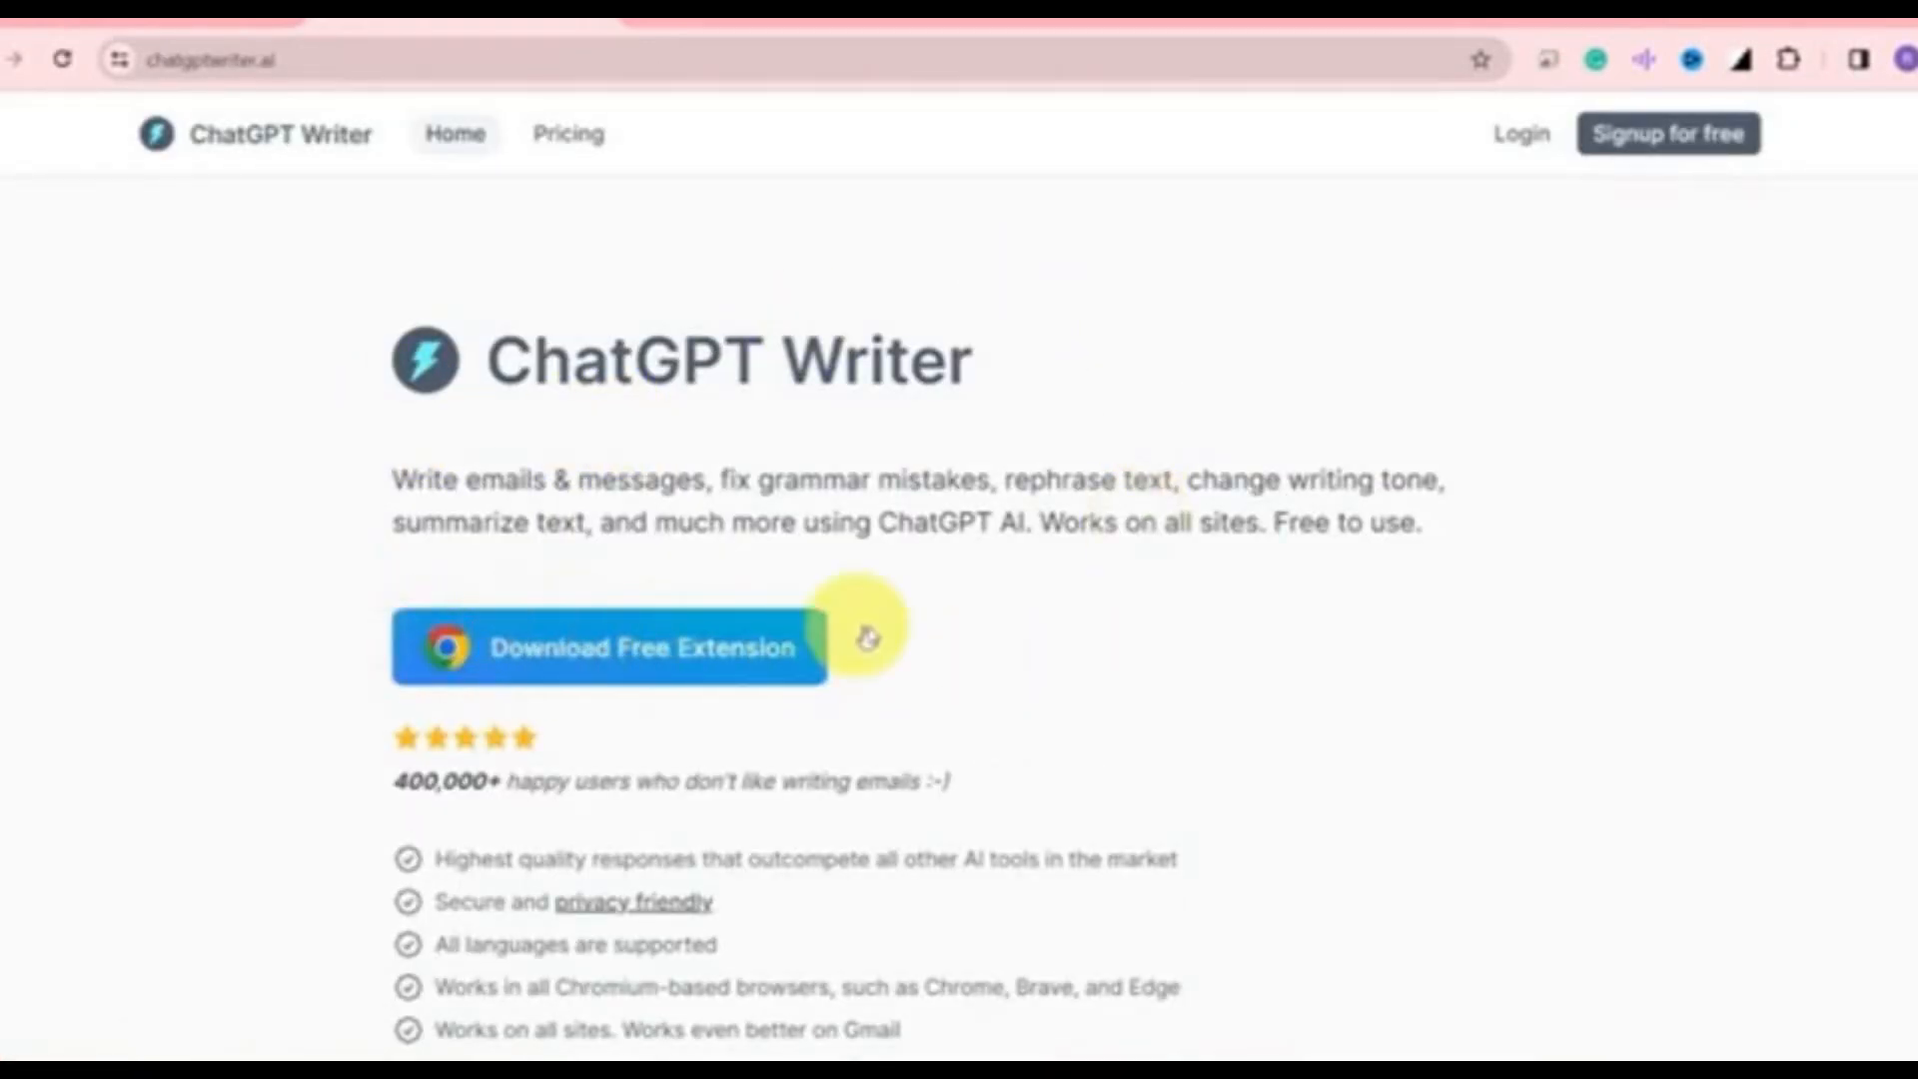
Step: Install the ChatGPT Writer extension from the Chrome Web Store and dismiss the installed notice
{"action": "left_click", "coordinate": [642, 672]}
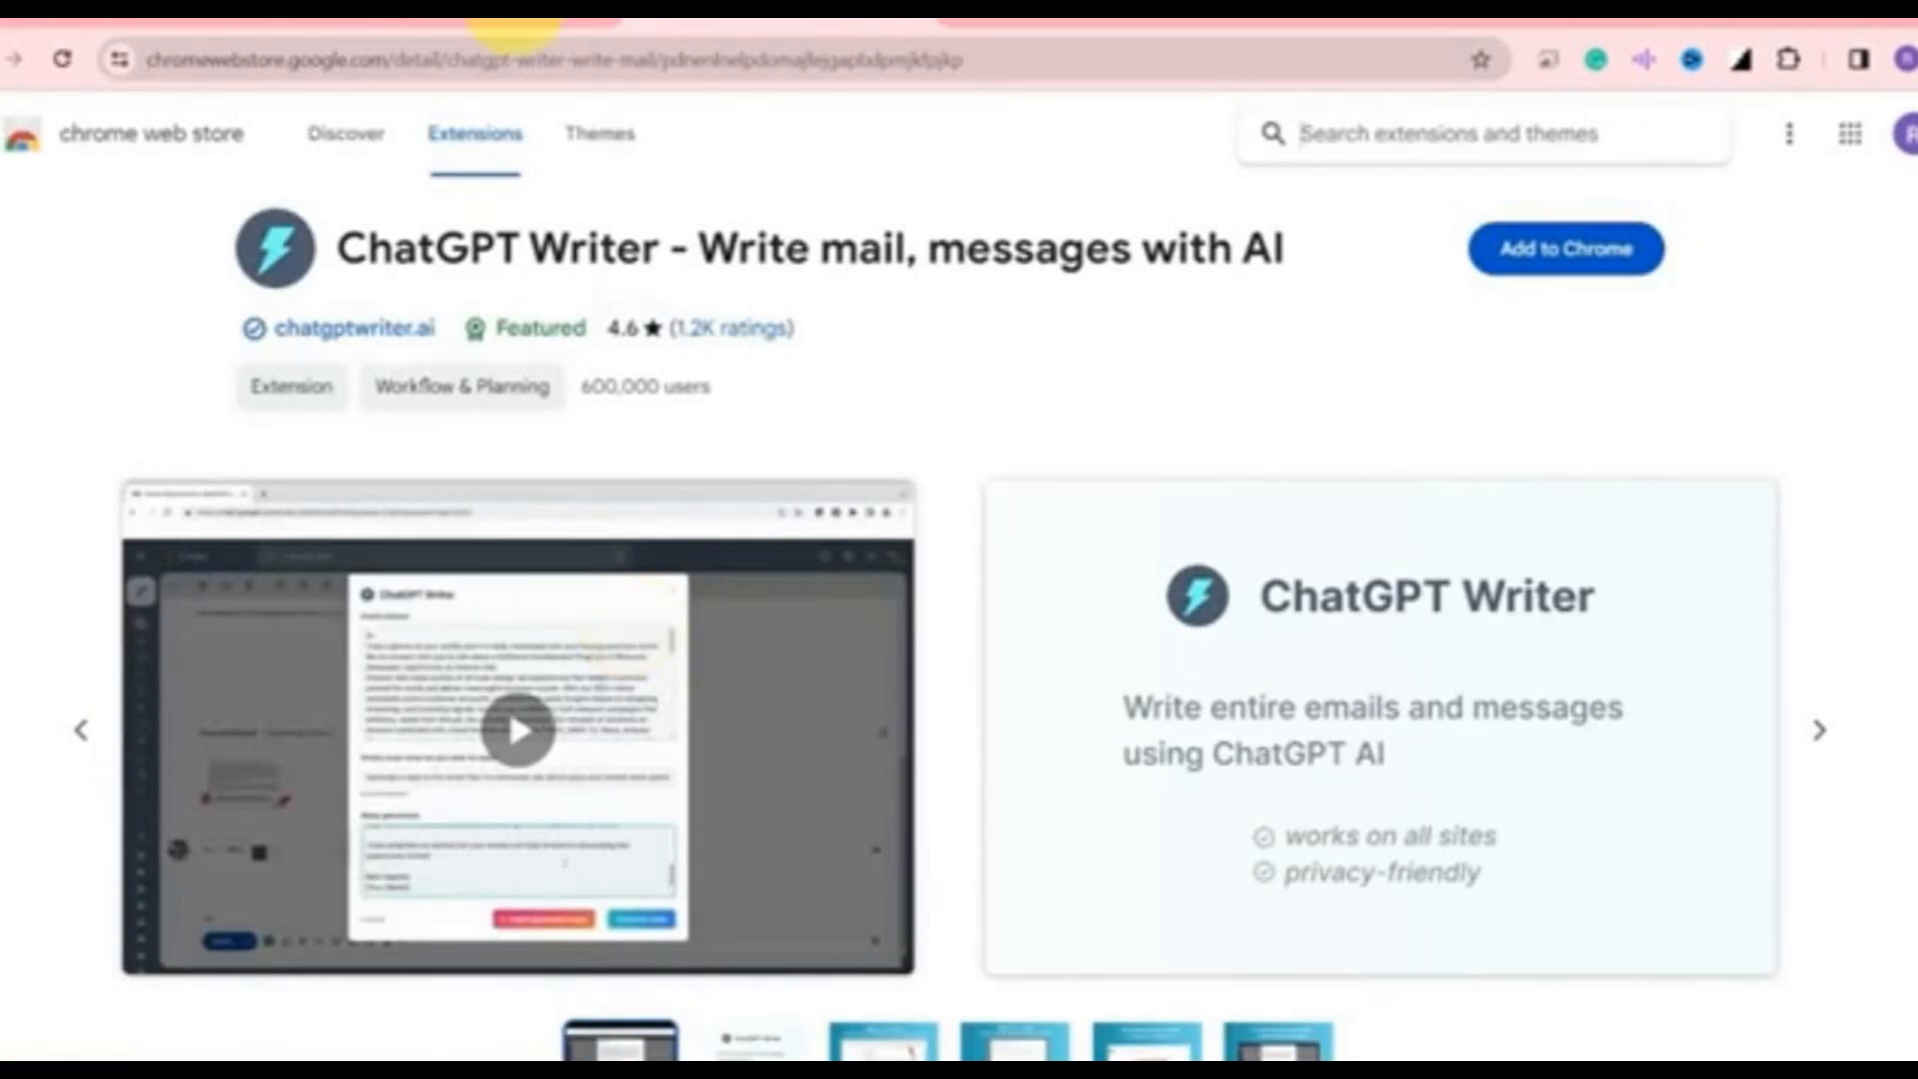
{"action": "left_click", "coordinate": [1563, 250]}
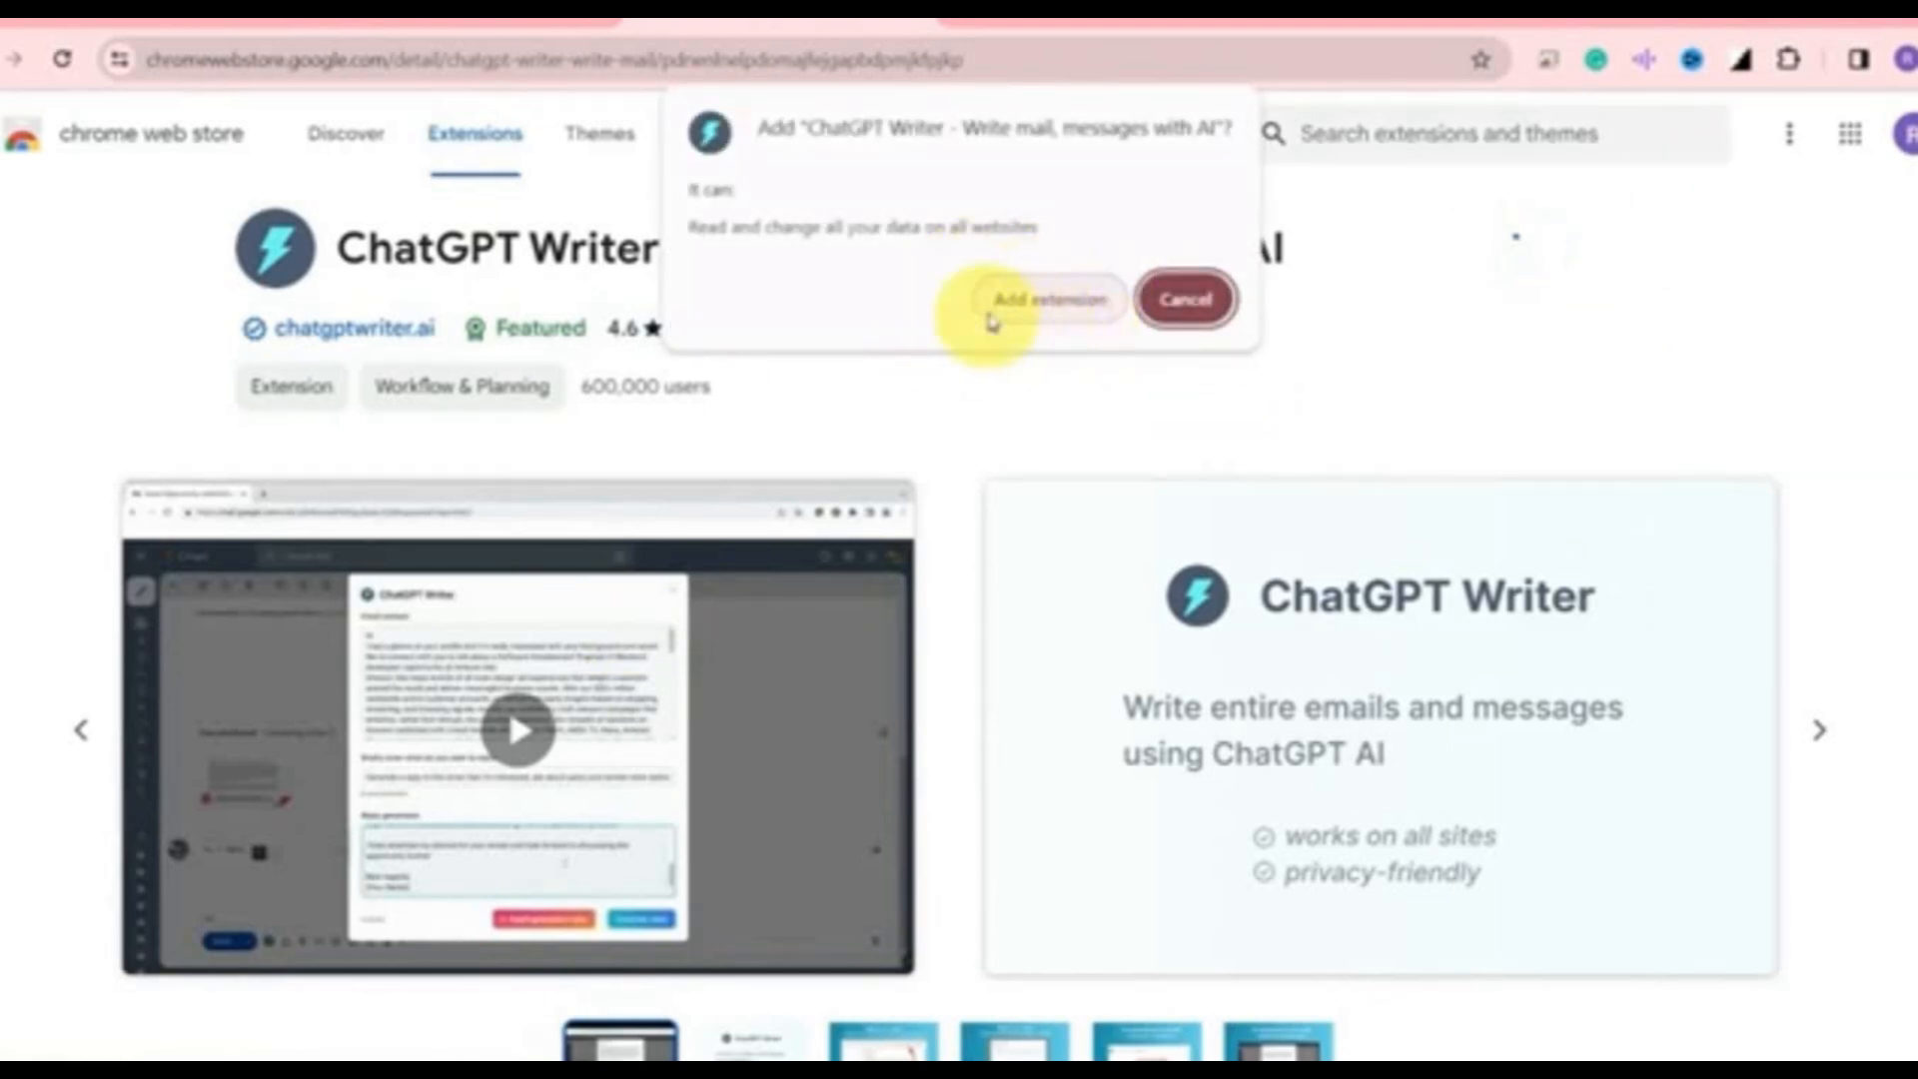
{"action": "left_click", "coordinate": [1042, 300]}
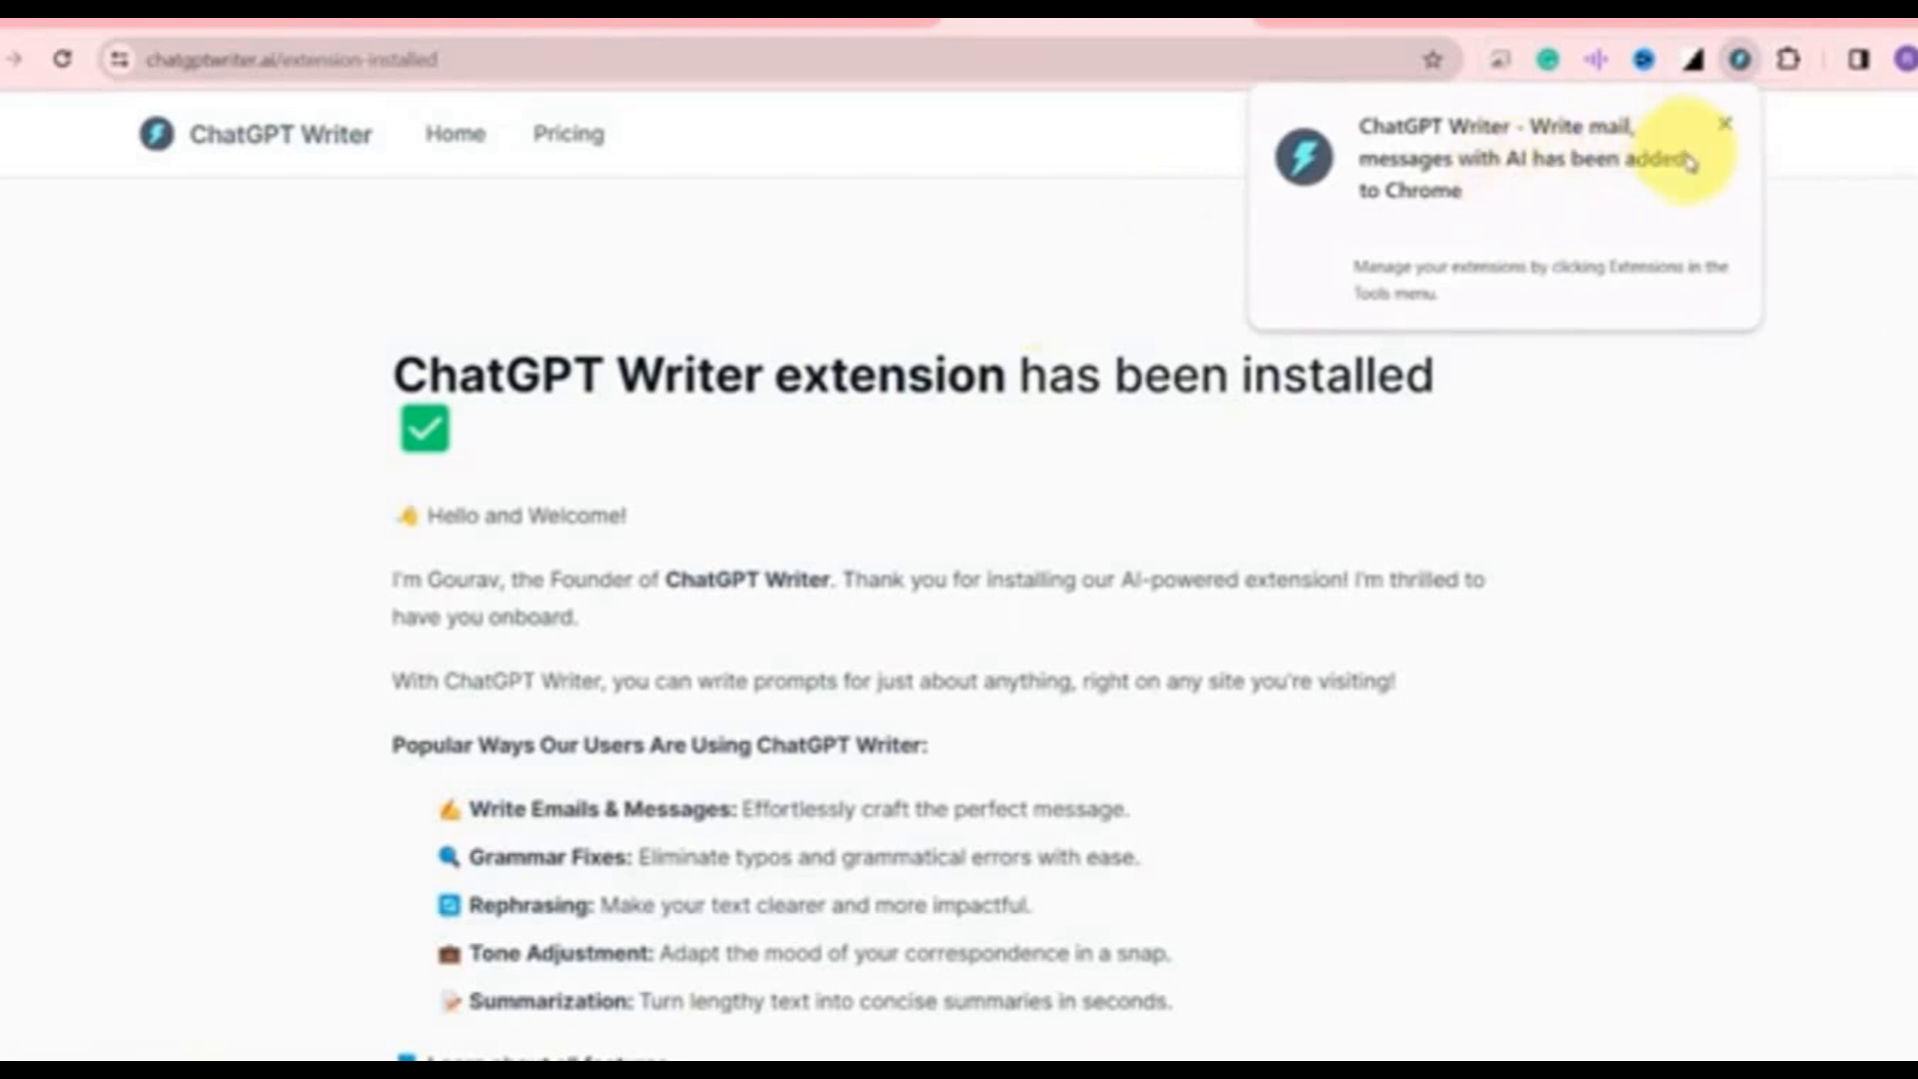
{"action": "left_click", "coordinate": [1726, 124]}
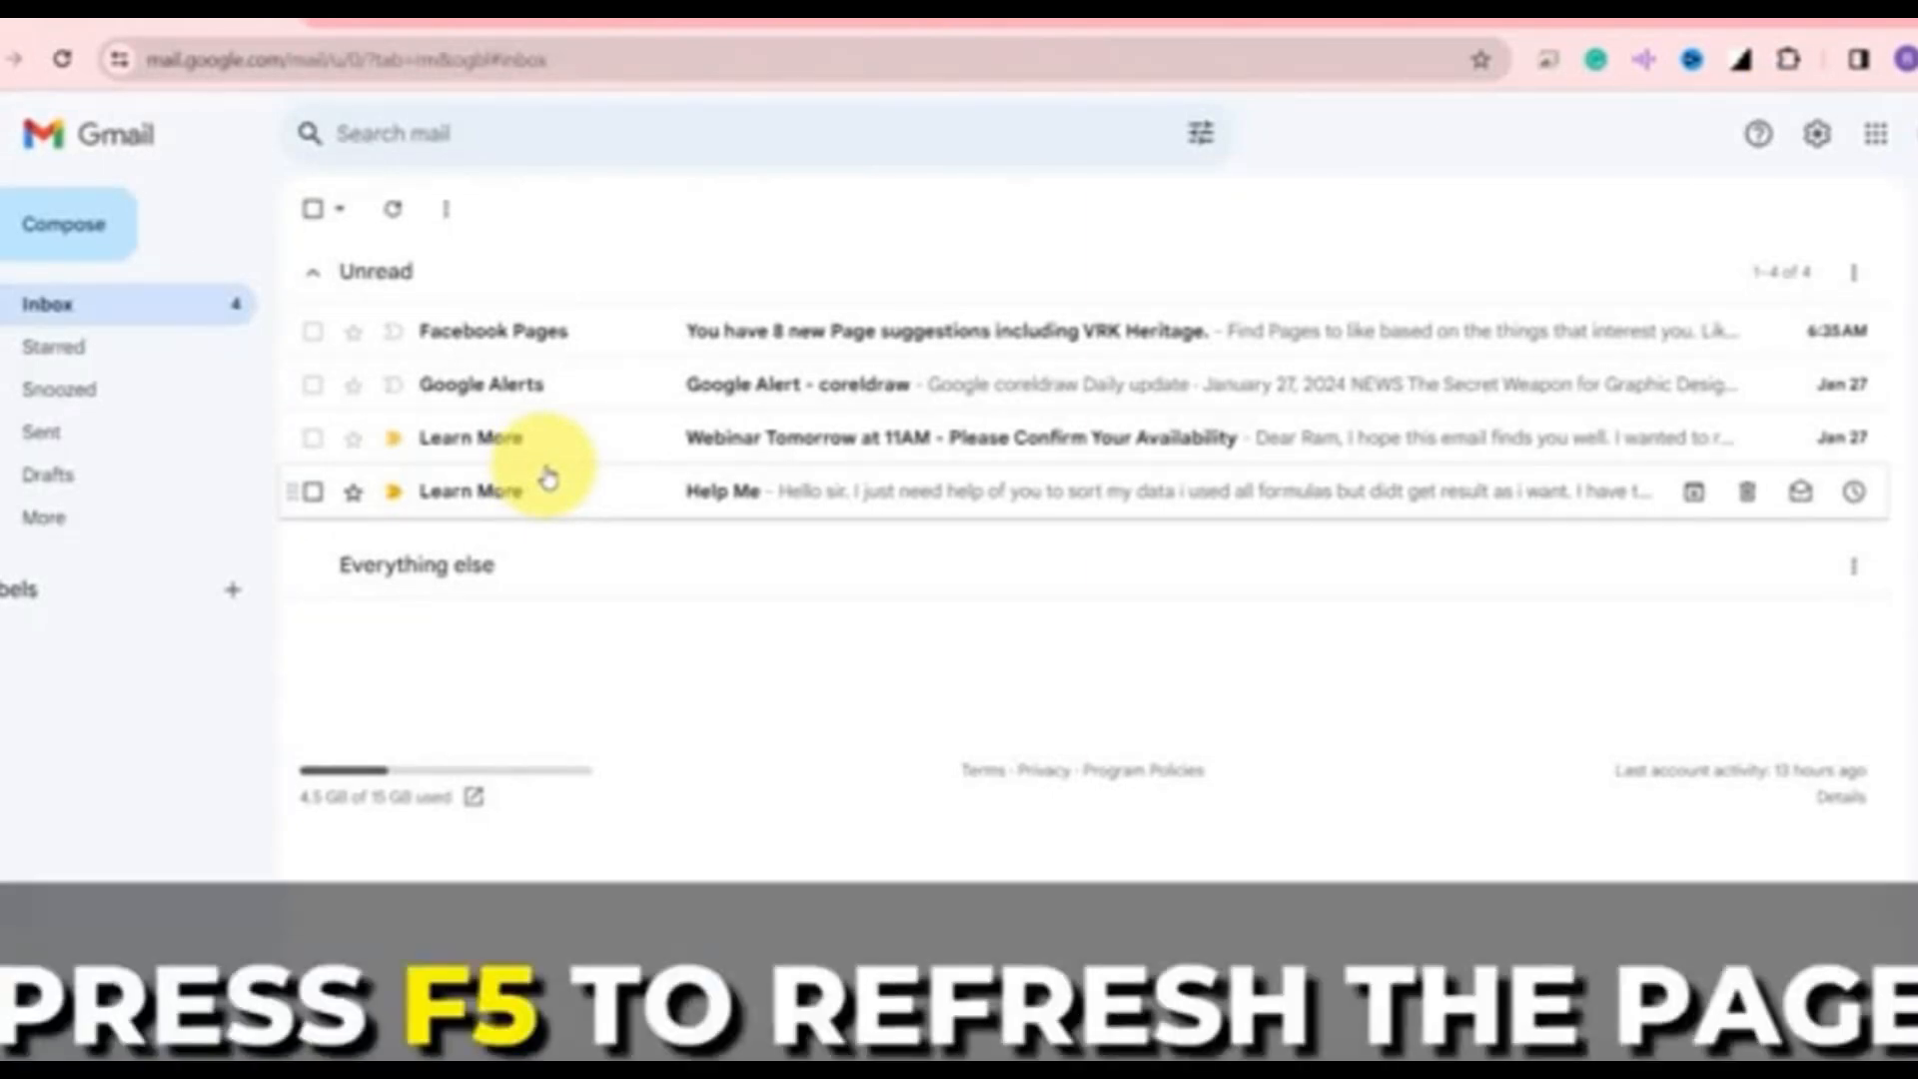
Step: Reload Gmail and start a new message in the full-size compose window
{"action": "key", "text": "F5"}
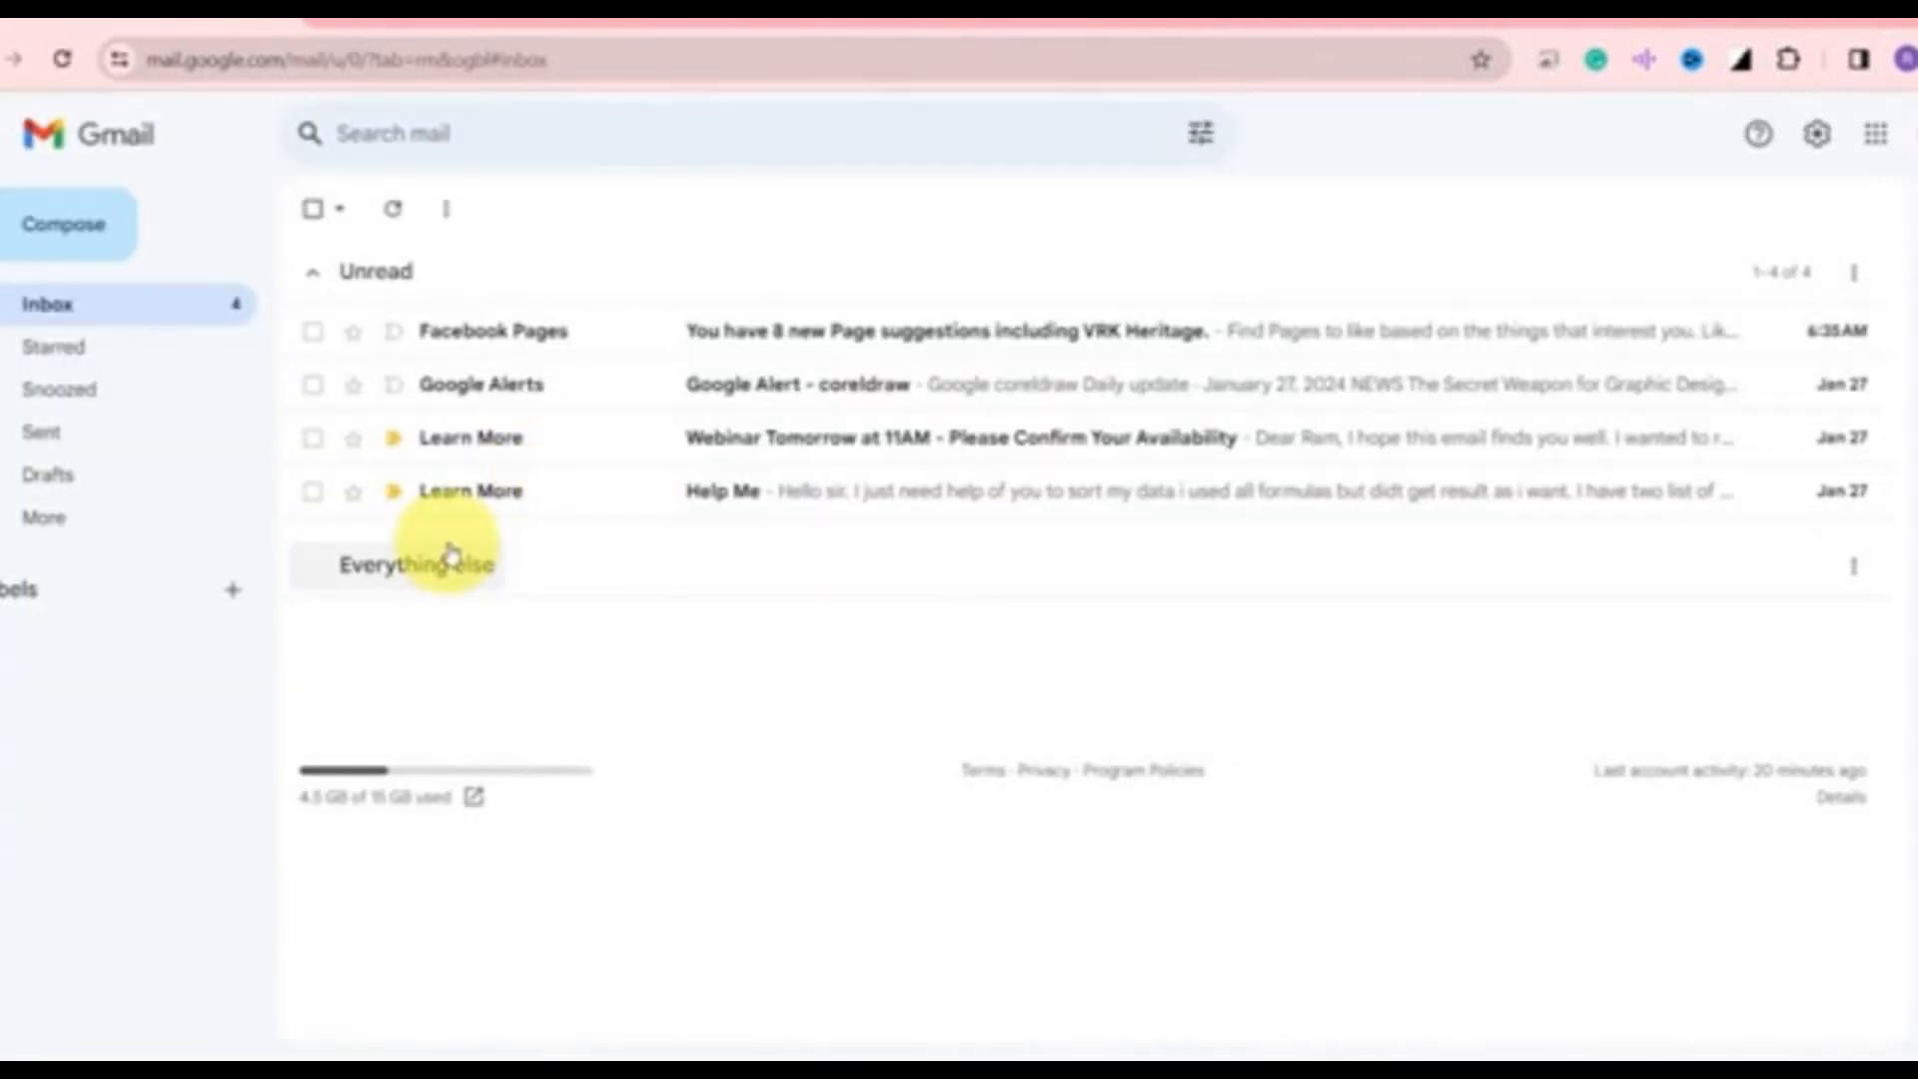
{"action": "left_click", "coordinate": [82, 228]}
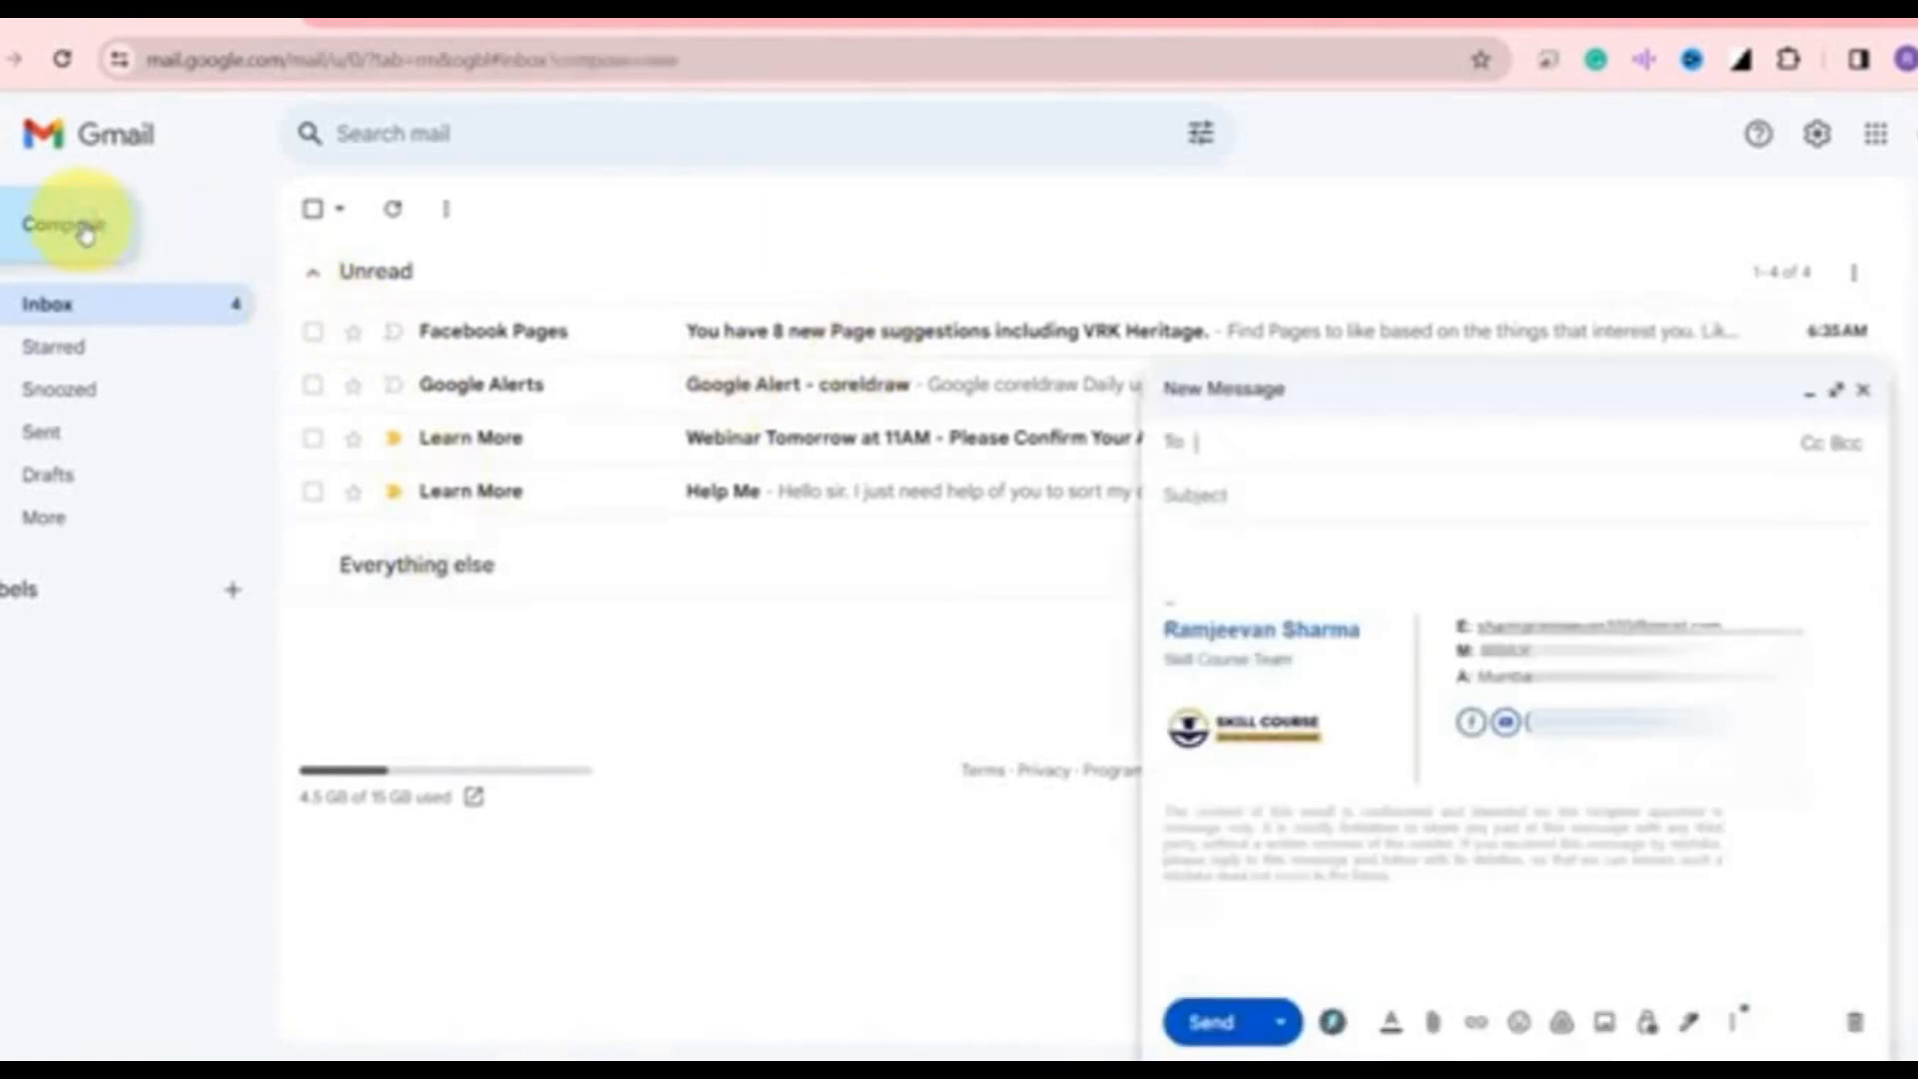
{"action": "key", "text": "XF86MonBrightnessUp"}
{"action": "key", "text": "XF86MonBrightnessUp"}
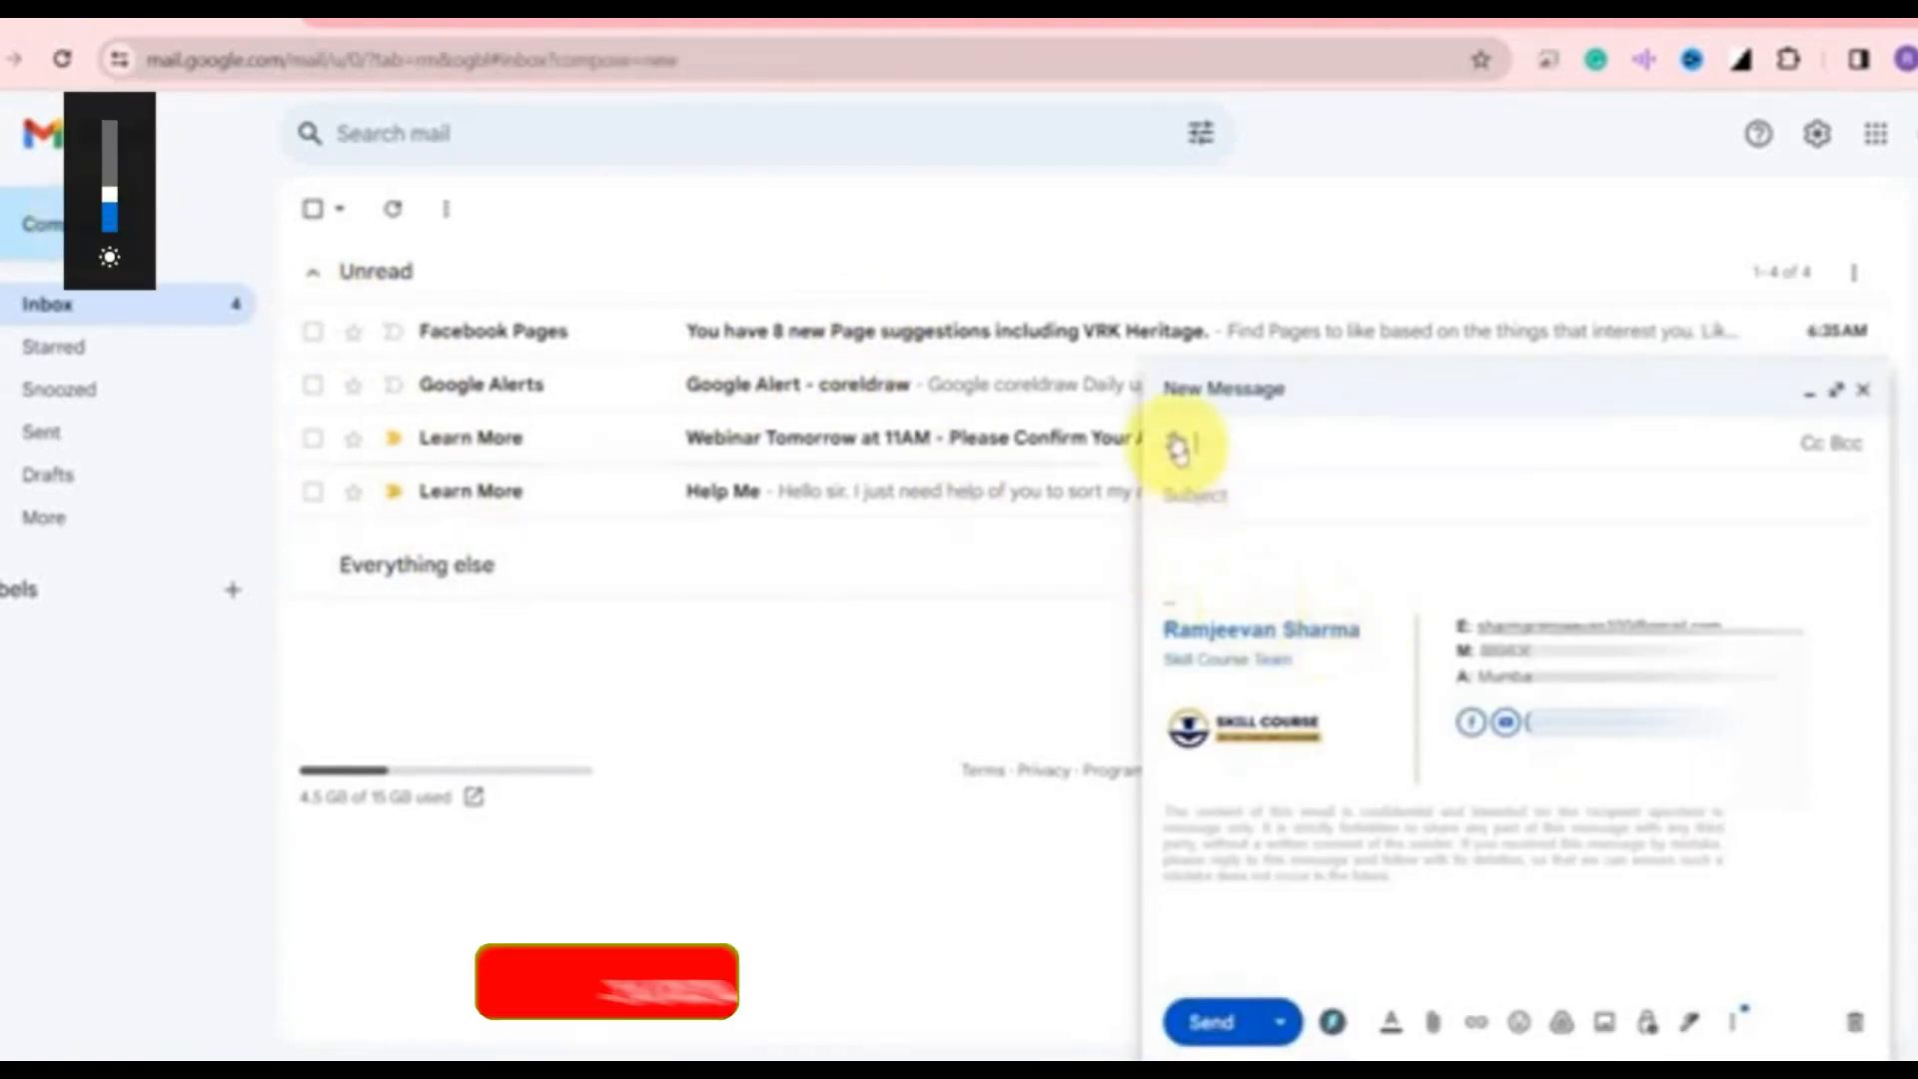
{"action": "key", "text": "XF86MonBrightnessUp"}
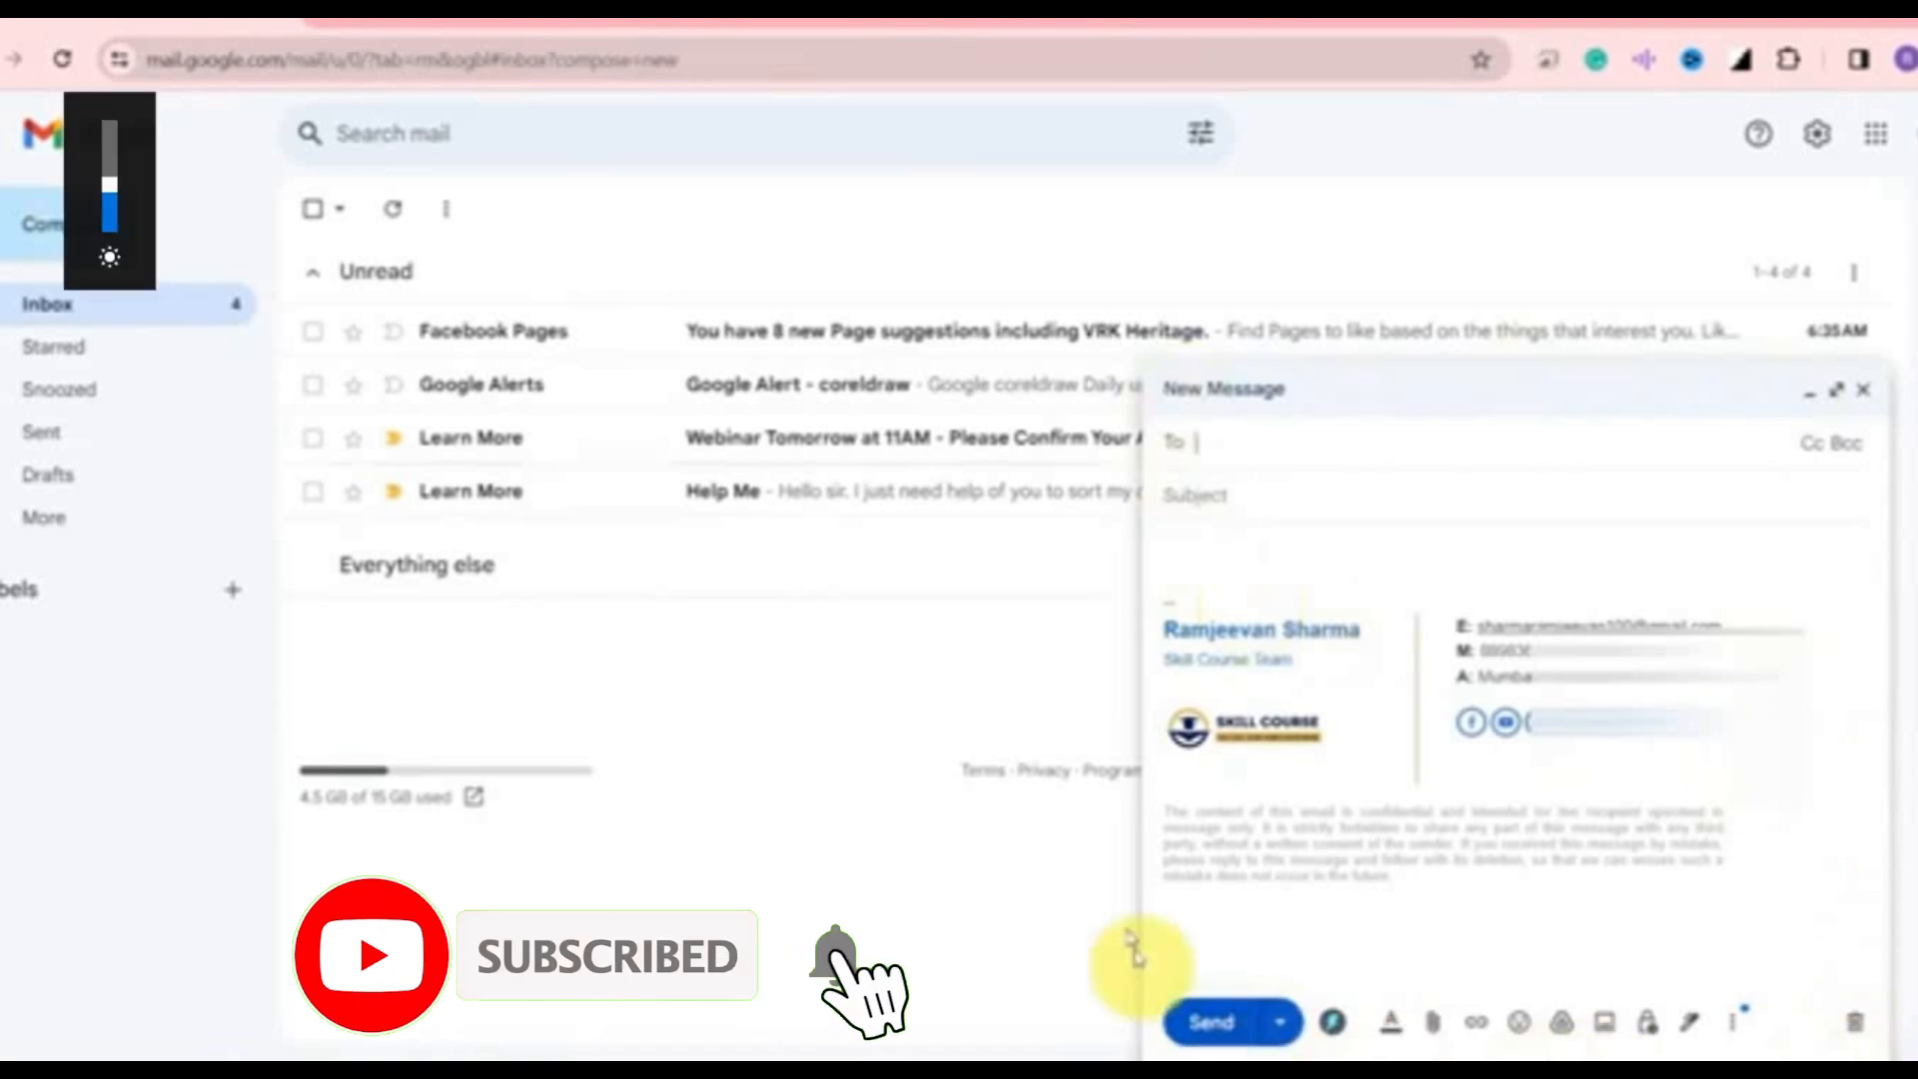
{"action": "left_click", "coordinate": [1838, 396]}
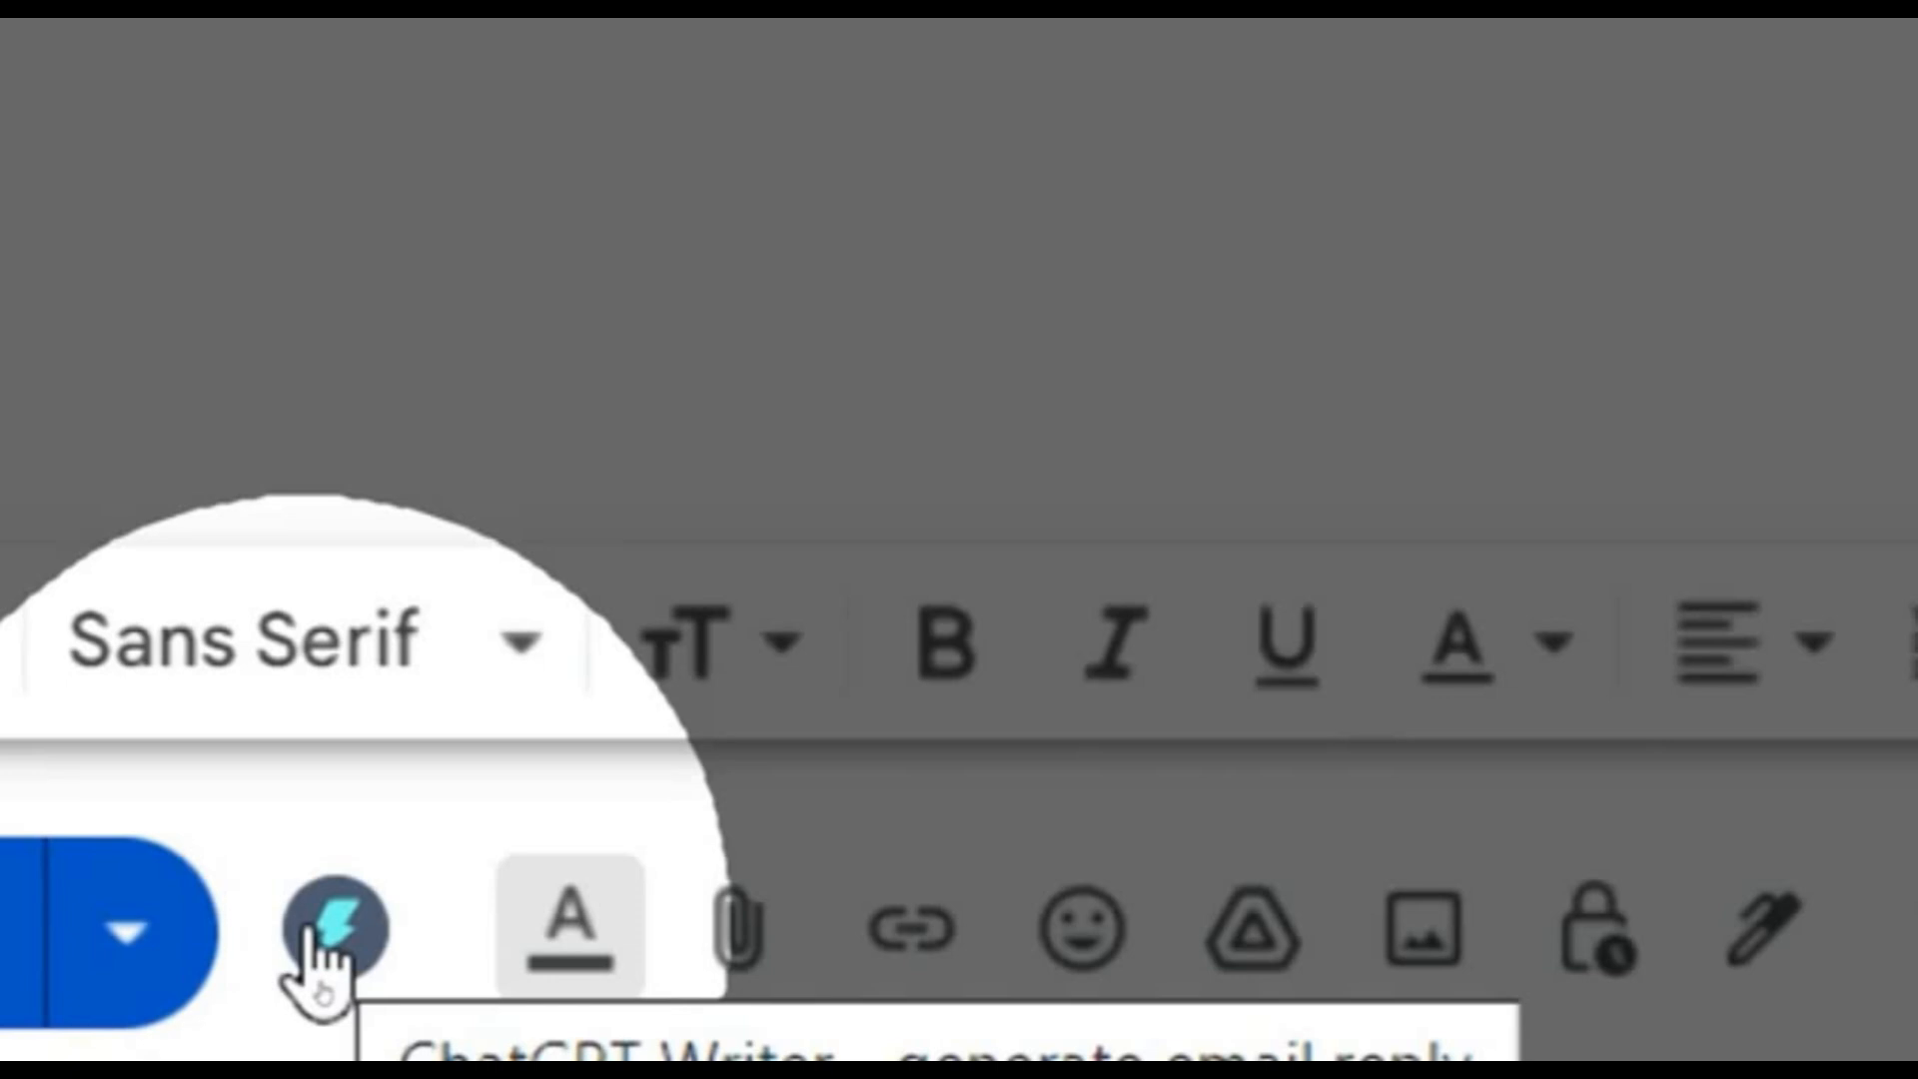
Step: Choose the free version of ChatGPT Writer from its icon beside Send
{"action": "left_click", "coordinate": [312, 934]}
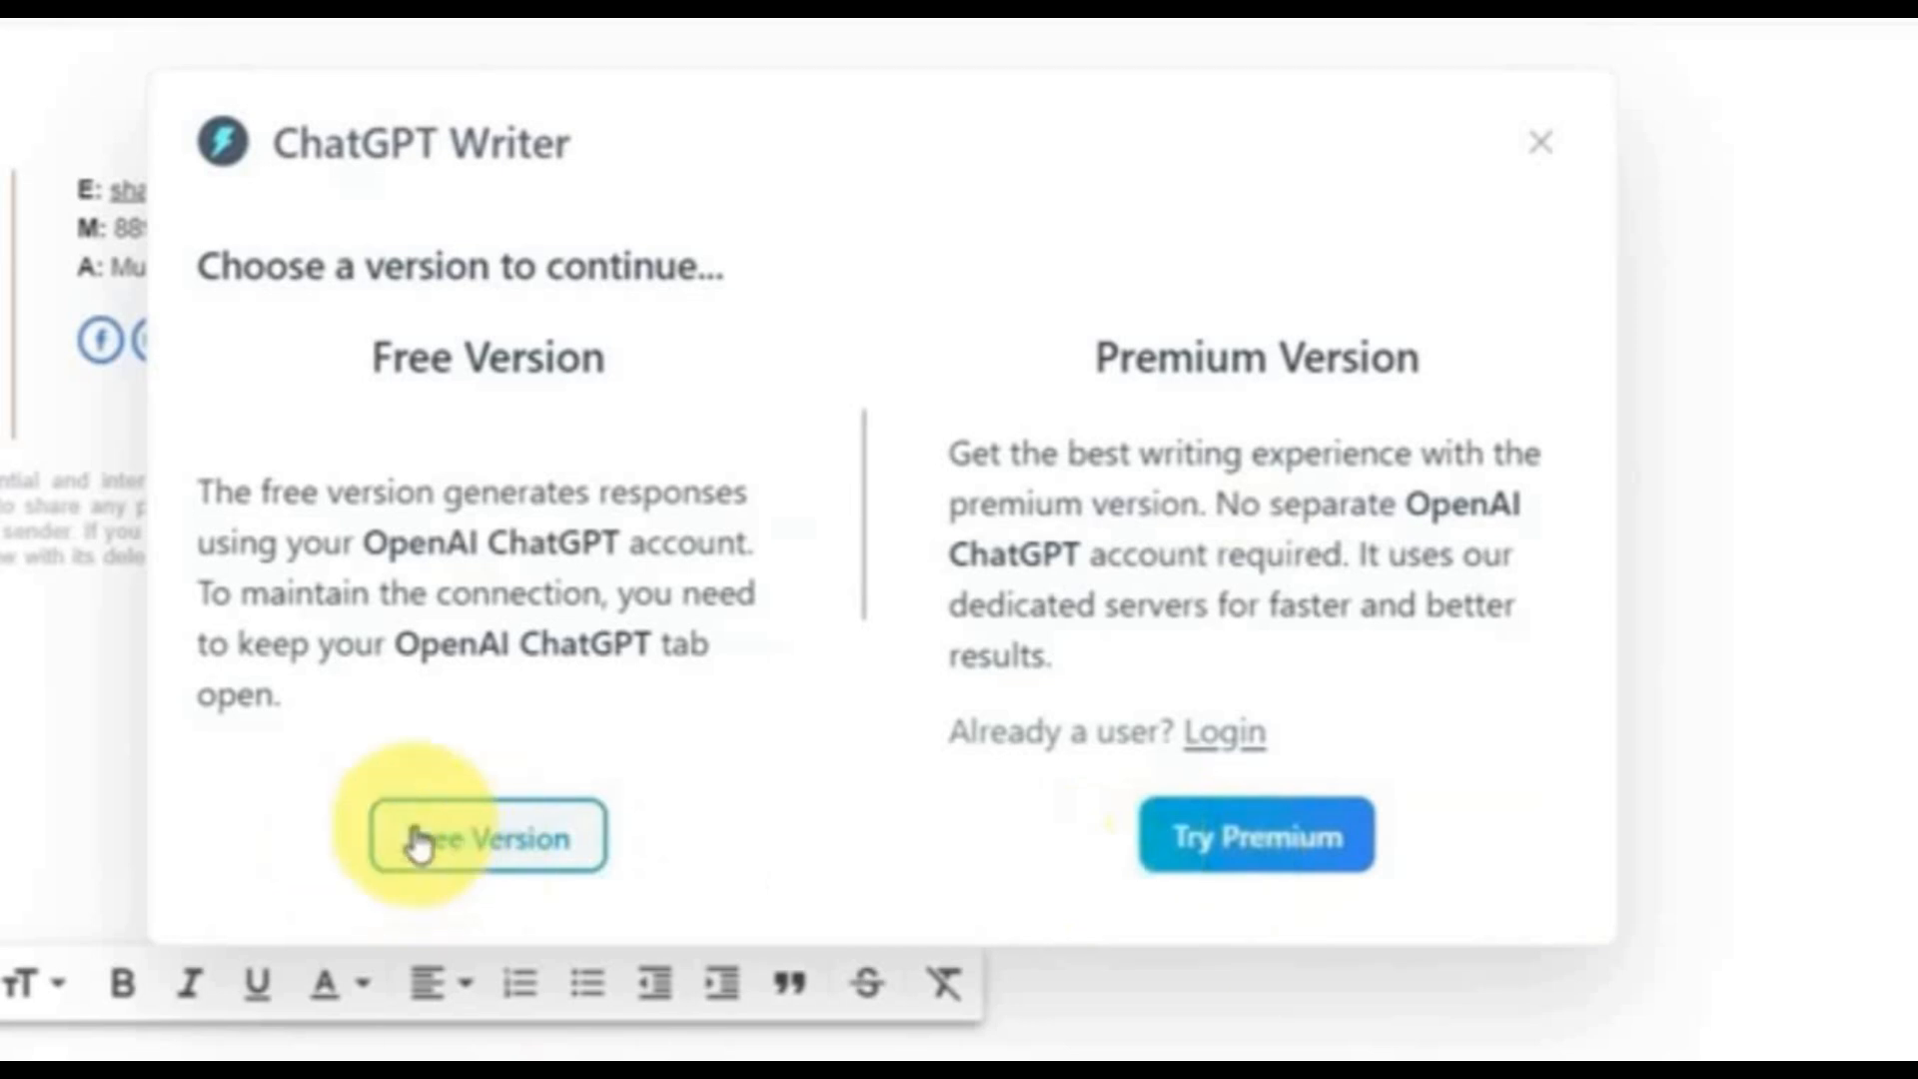
{"action": "left_click", "coordinate": [492, 835]}
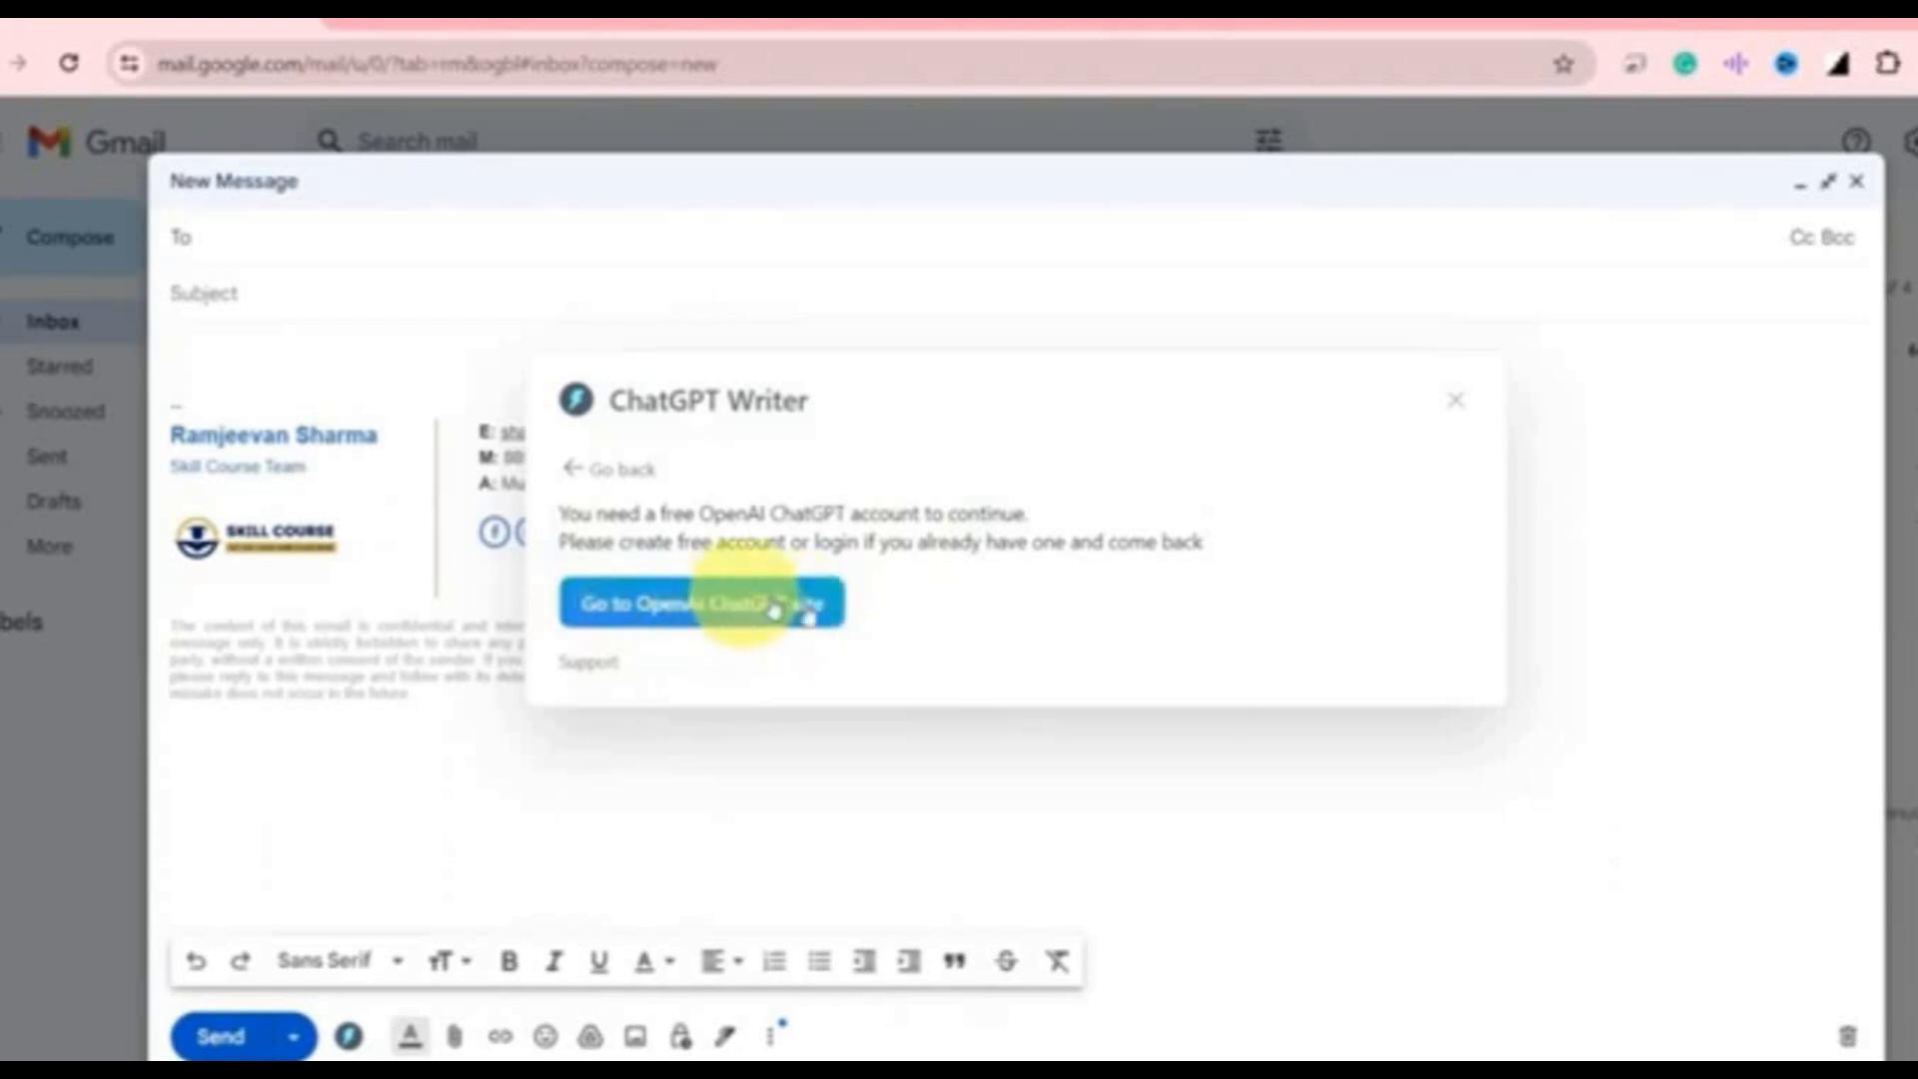
Step: Sign in to ChatGPT with the account email and password, then return to the Gmail draft
{"action": "left_click", "coordinate": [720, 610]}
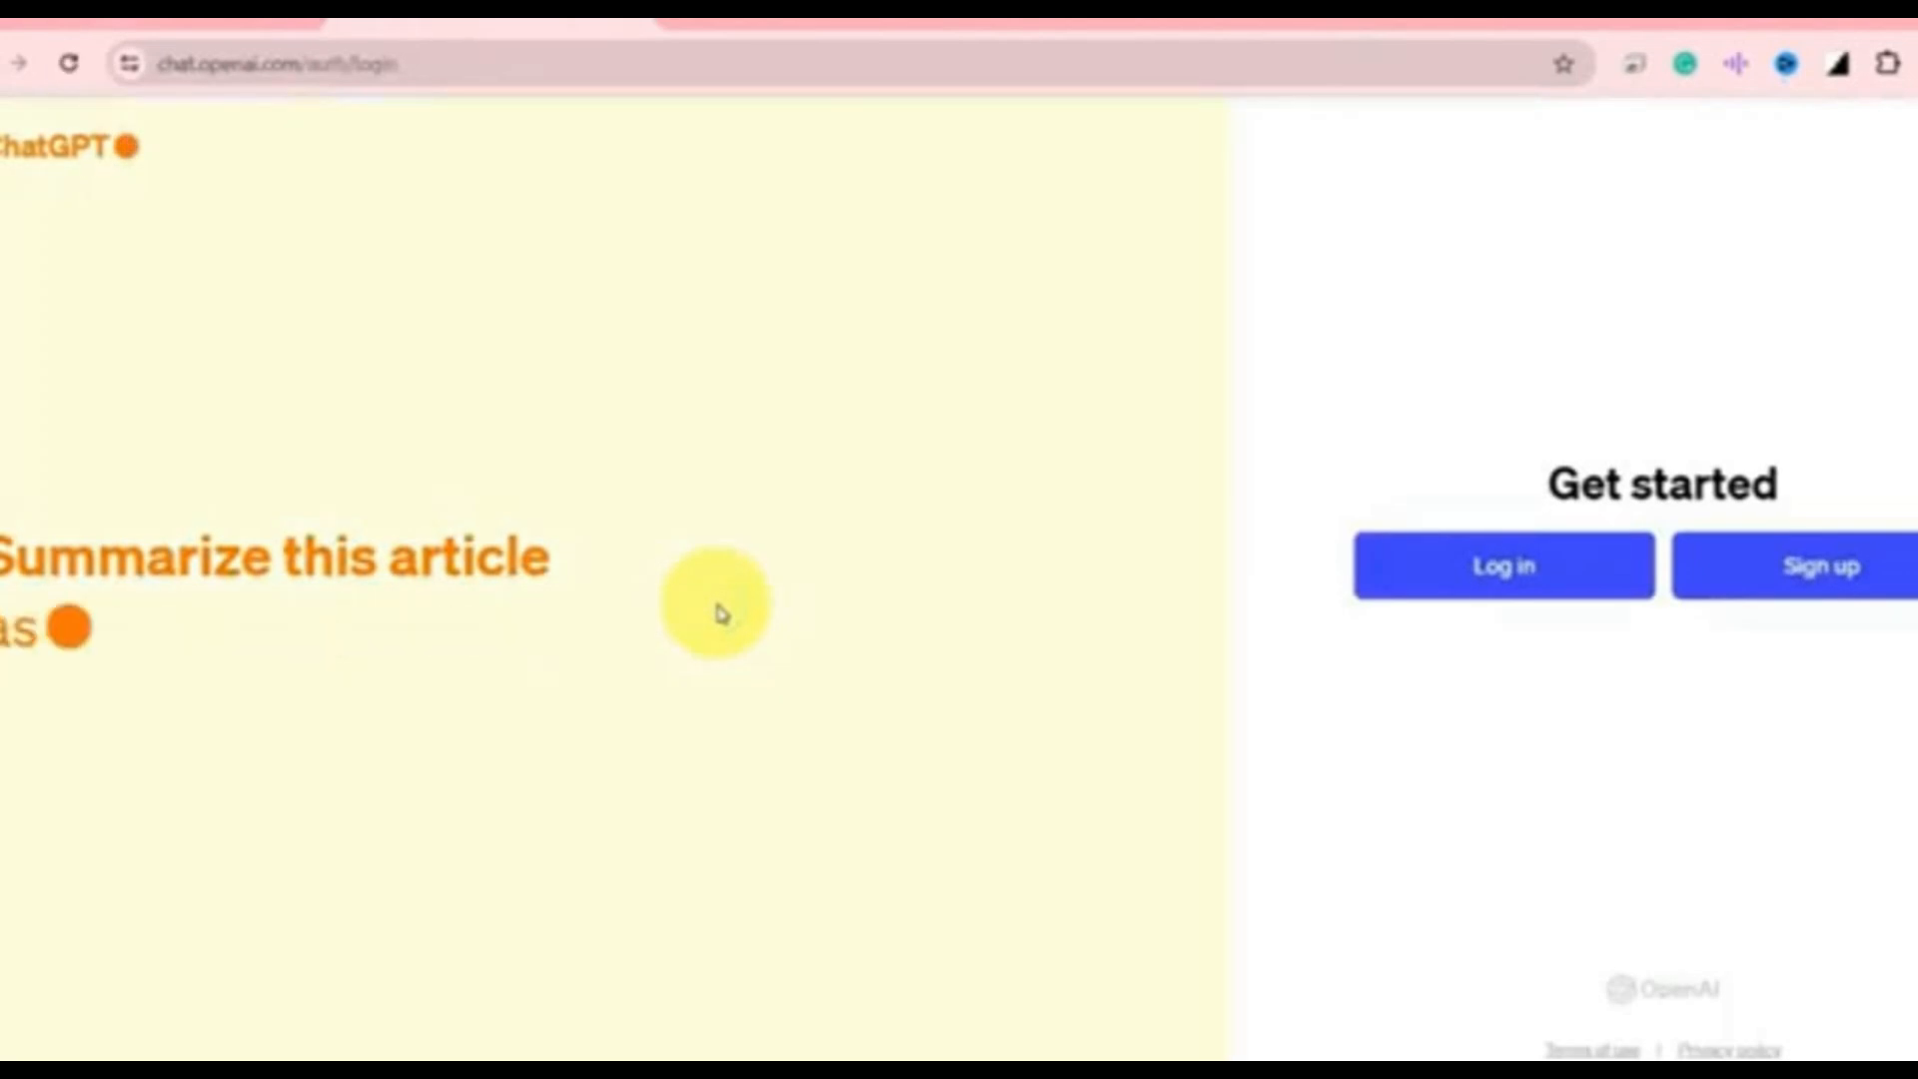
{"action": "left_click", "coordinate": [1502, 564]}
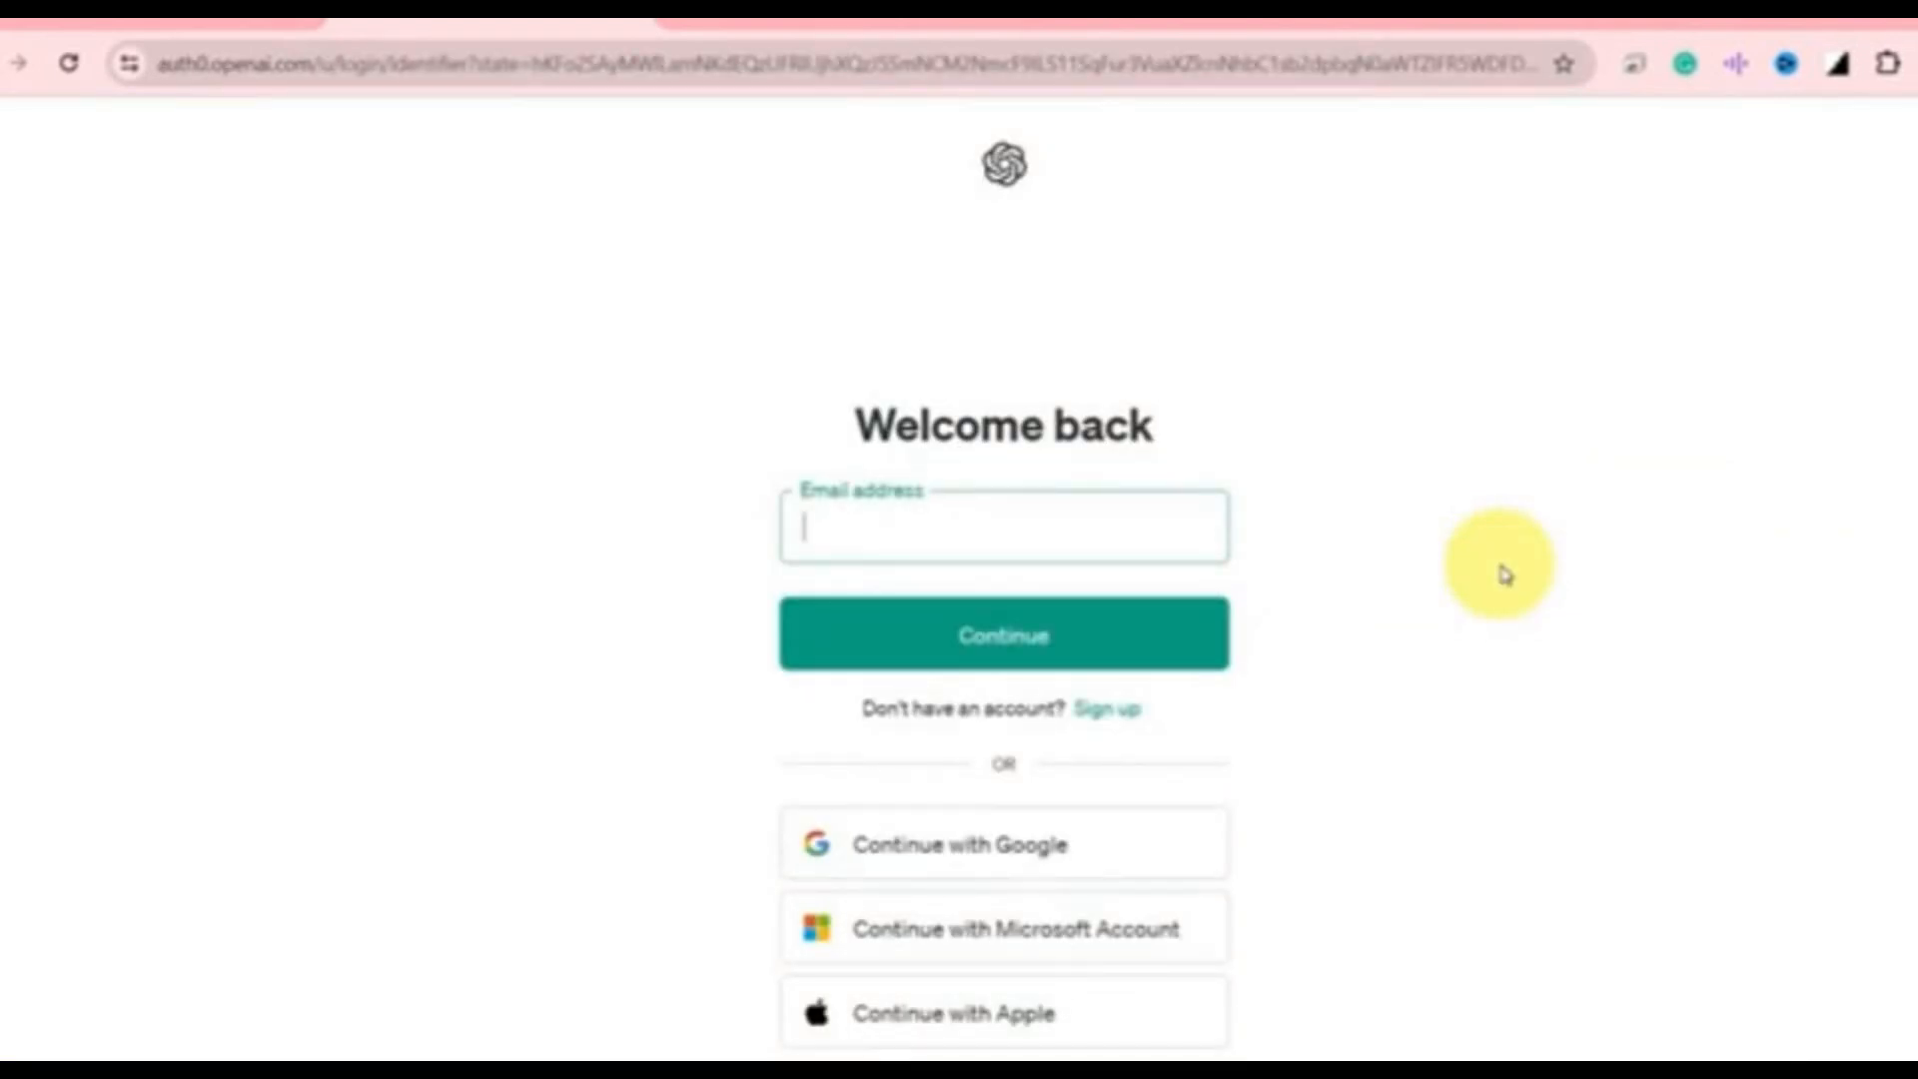
{"action": "type", "text": "pharm"}
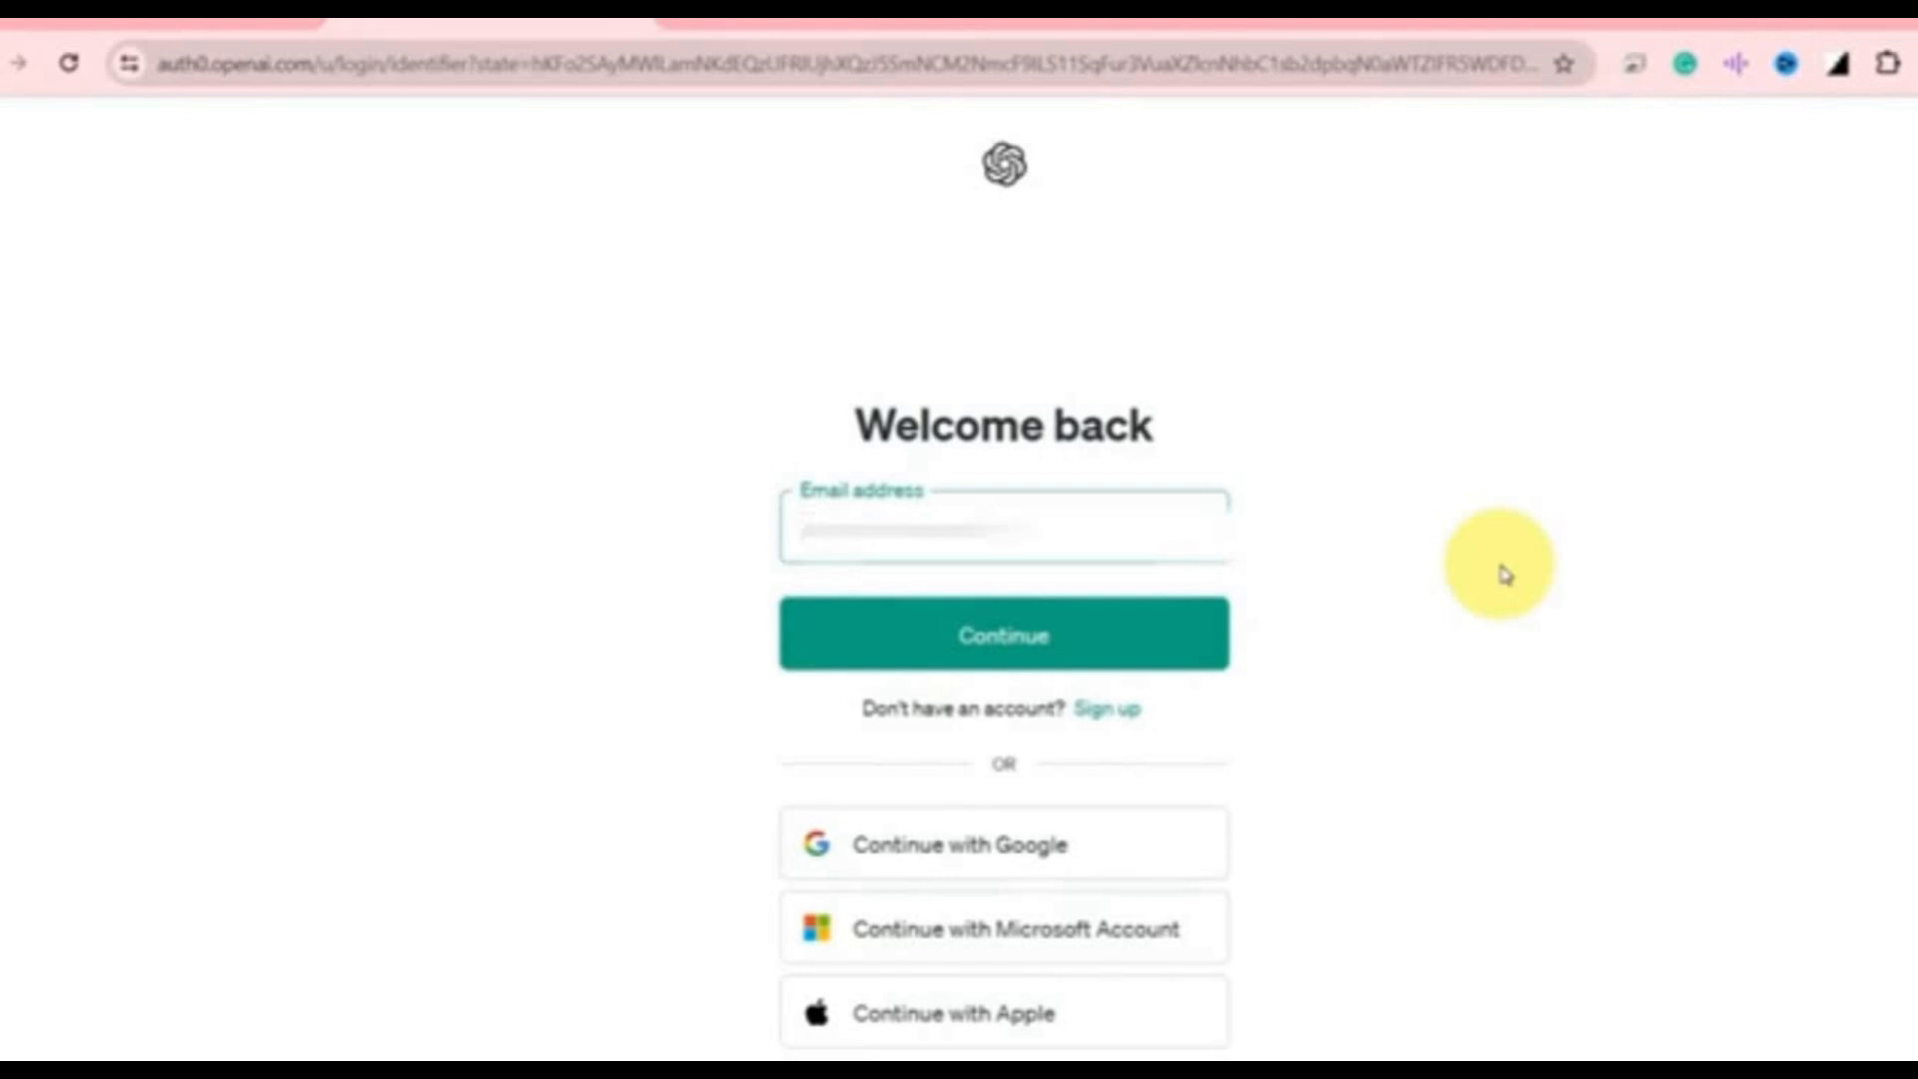
{"action": "type", "text": ".com"}
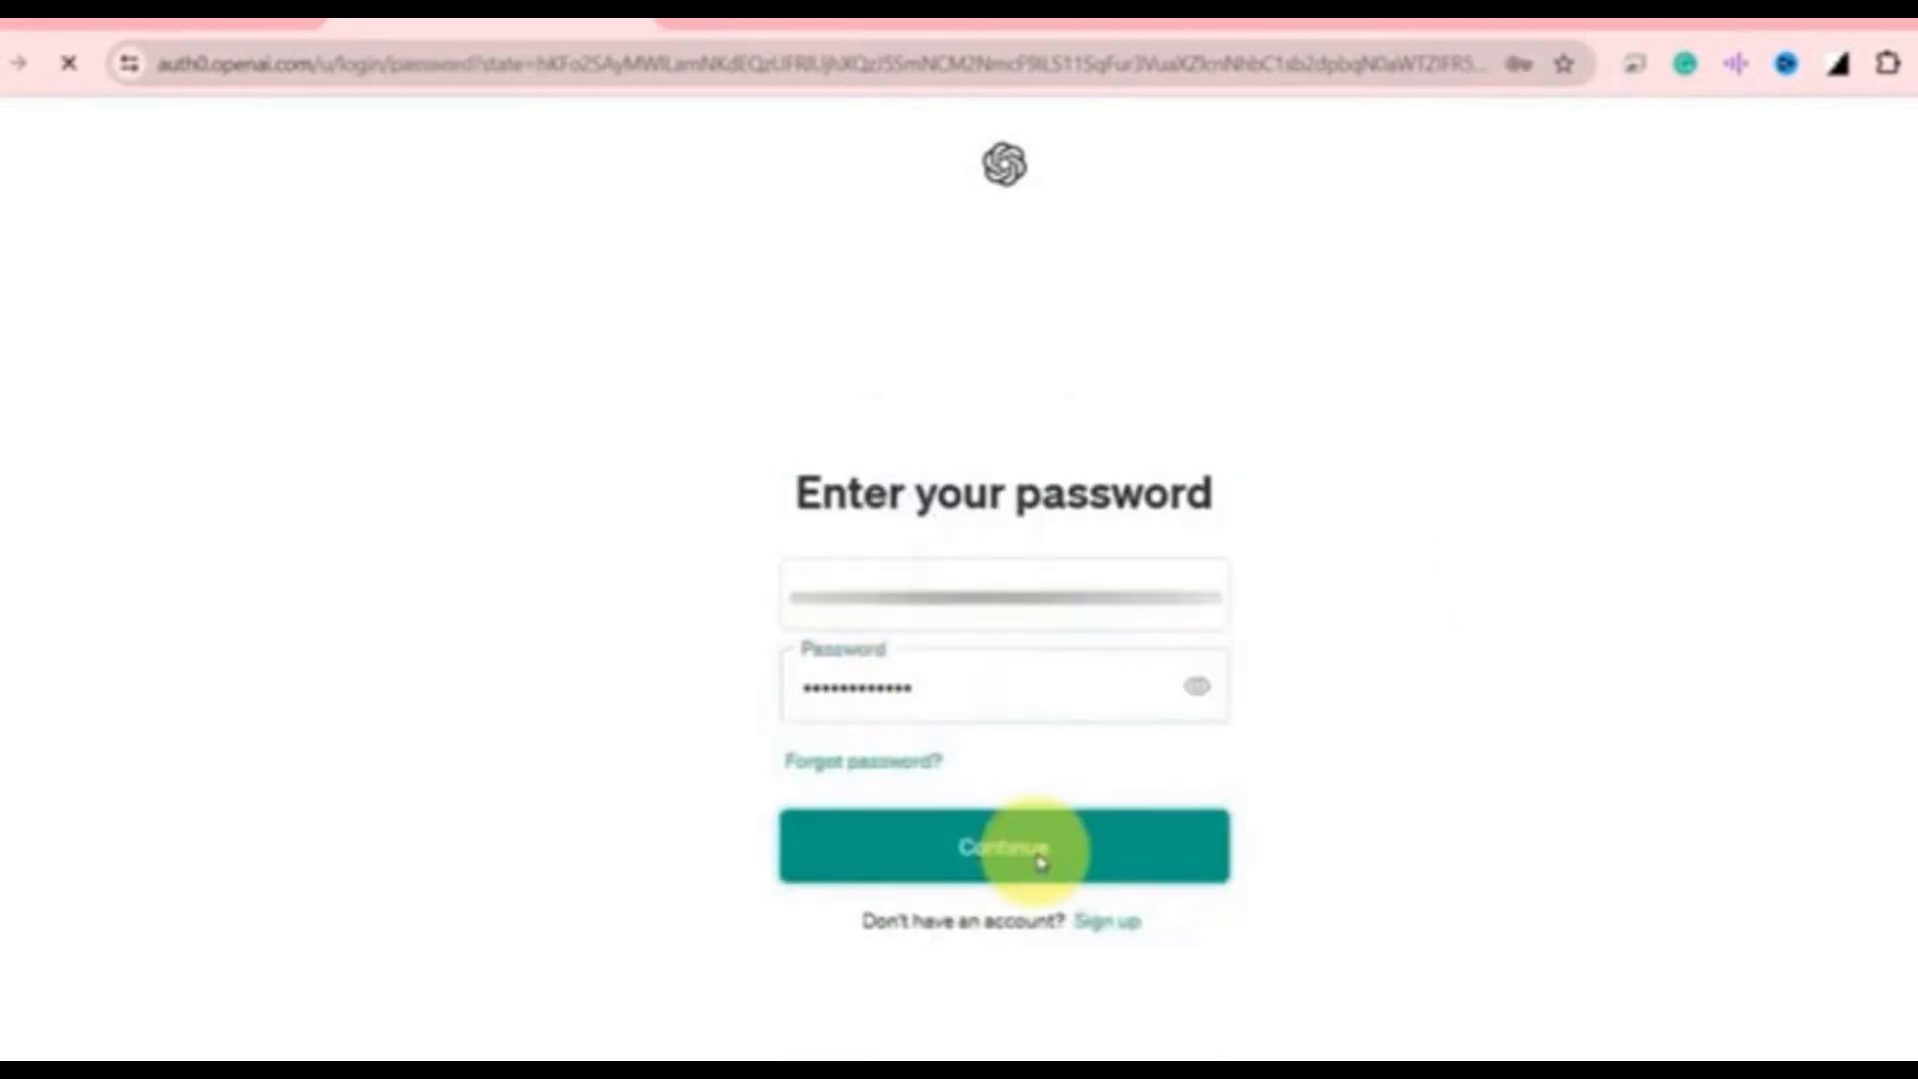
{"action": "left_click", "coordinate": [1003, 843]}
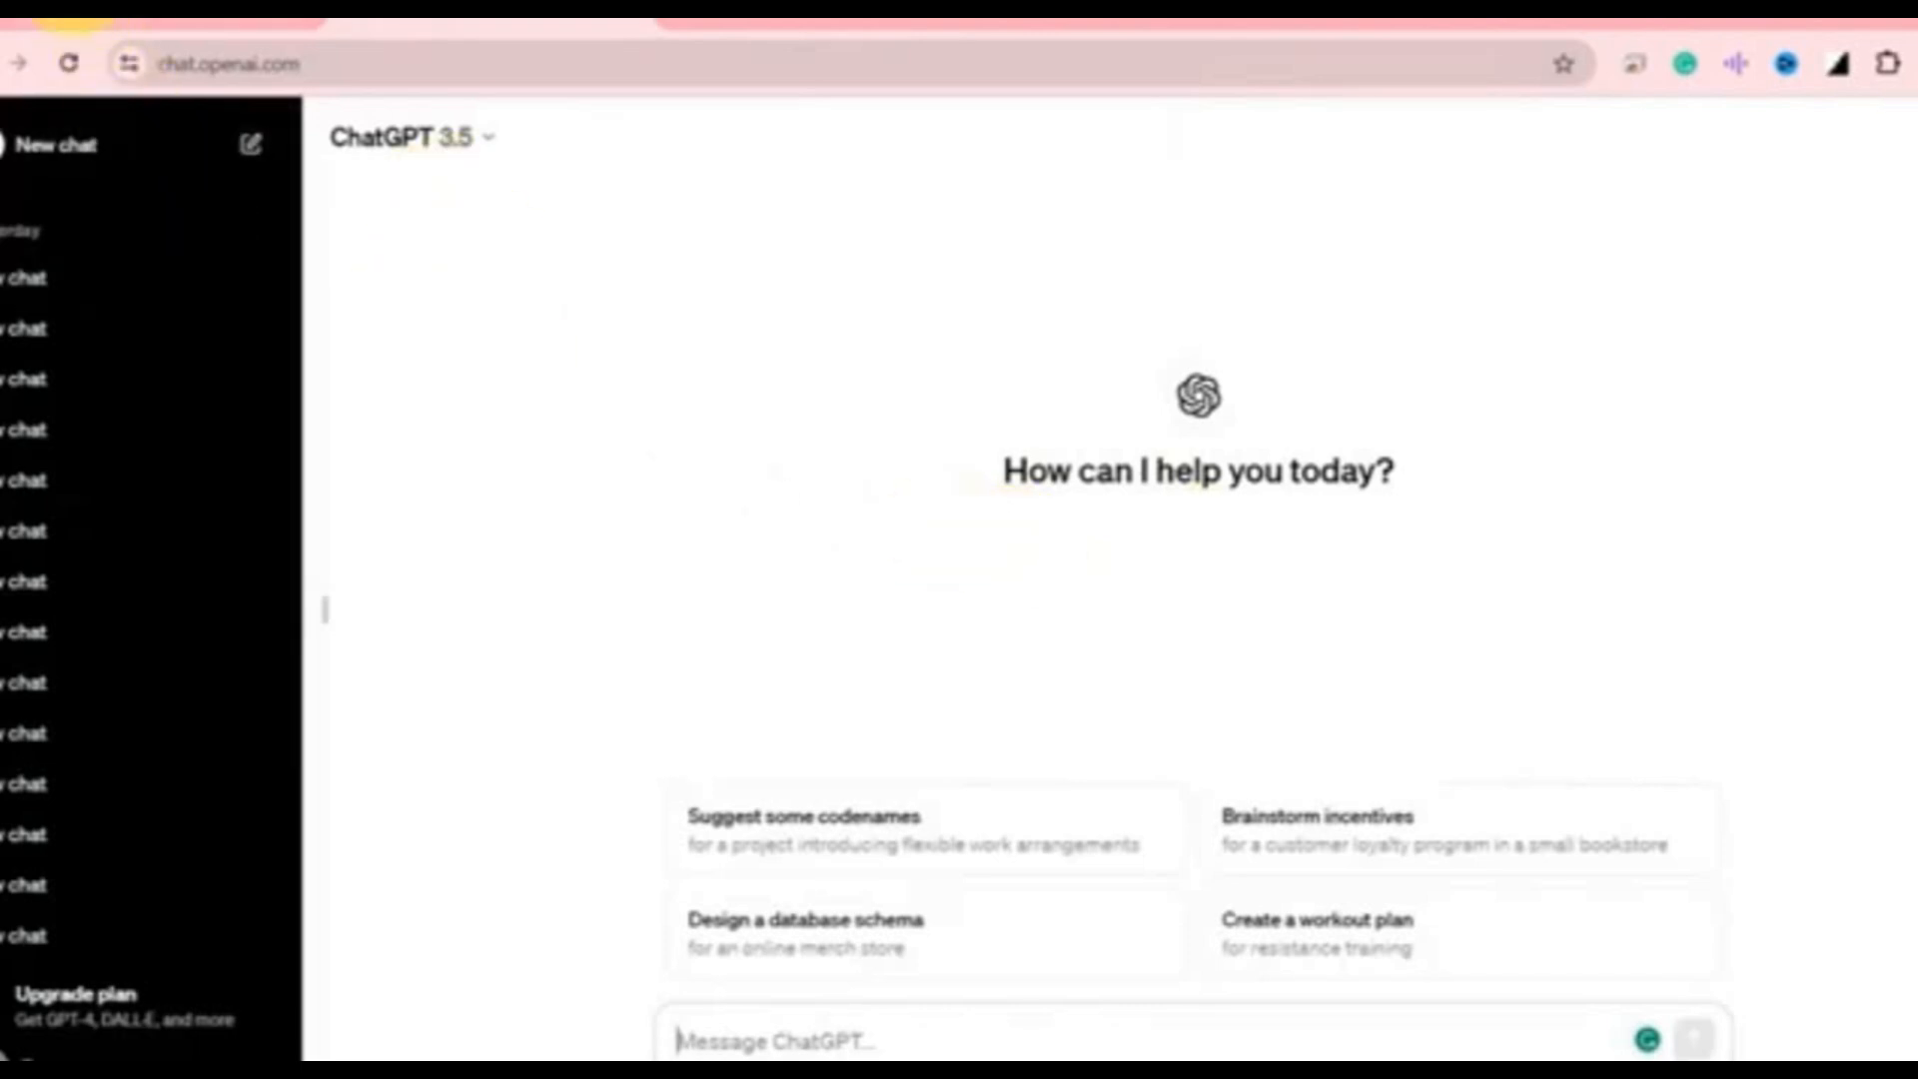
{"action": "left_click", "coordinate": [76, 20]}
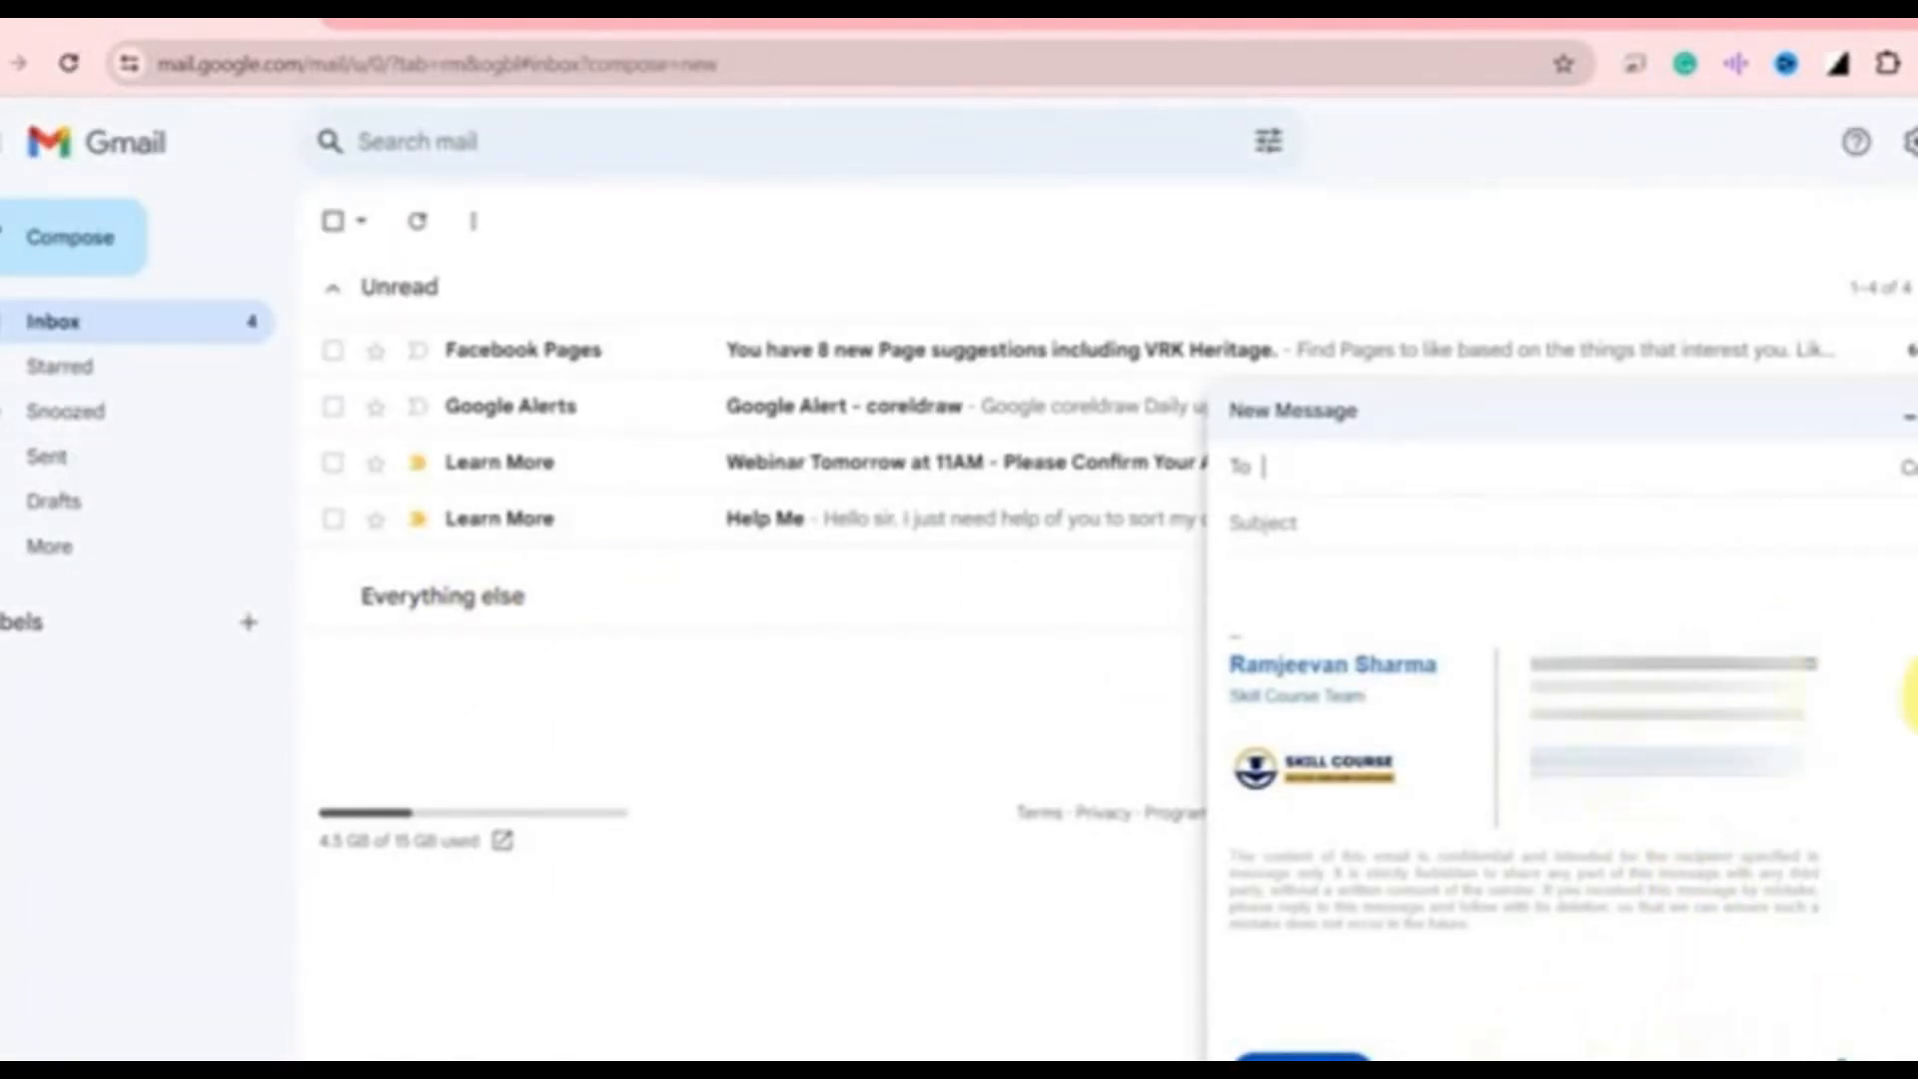
Step: Enlarge the draft to full size and bring up the ChatGPT Writer panel
{"action": "left_click", "coordinate": [1911, 414]}
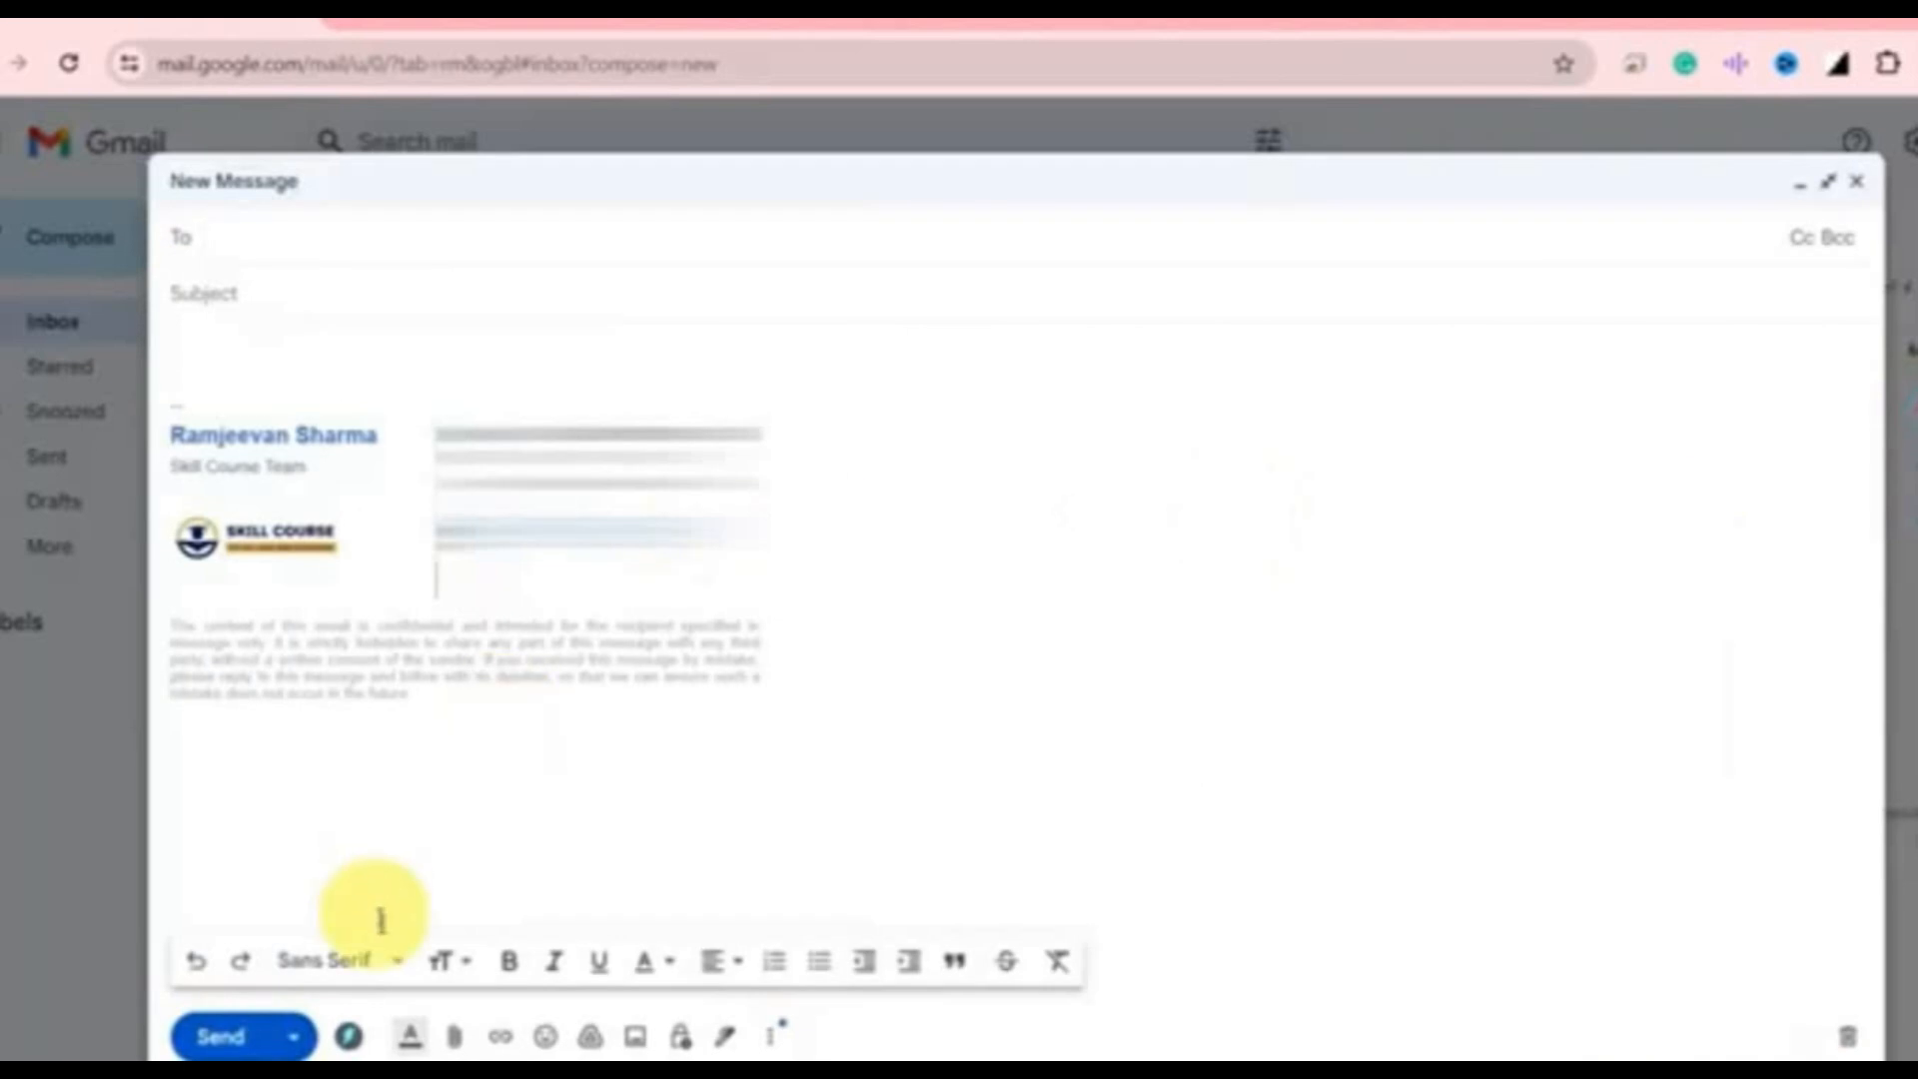
{"action": "left_click", "coordinate": [349, 1036]}
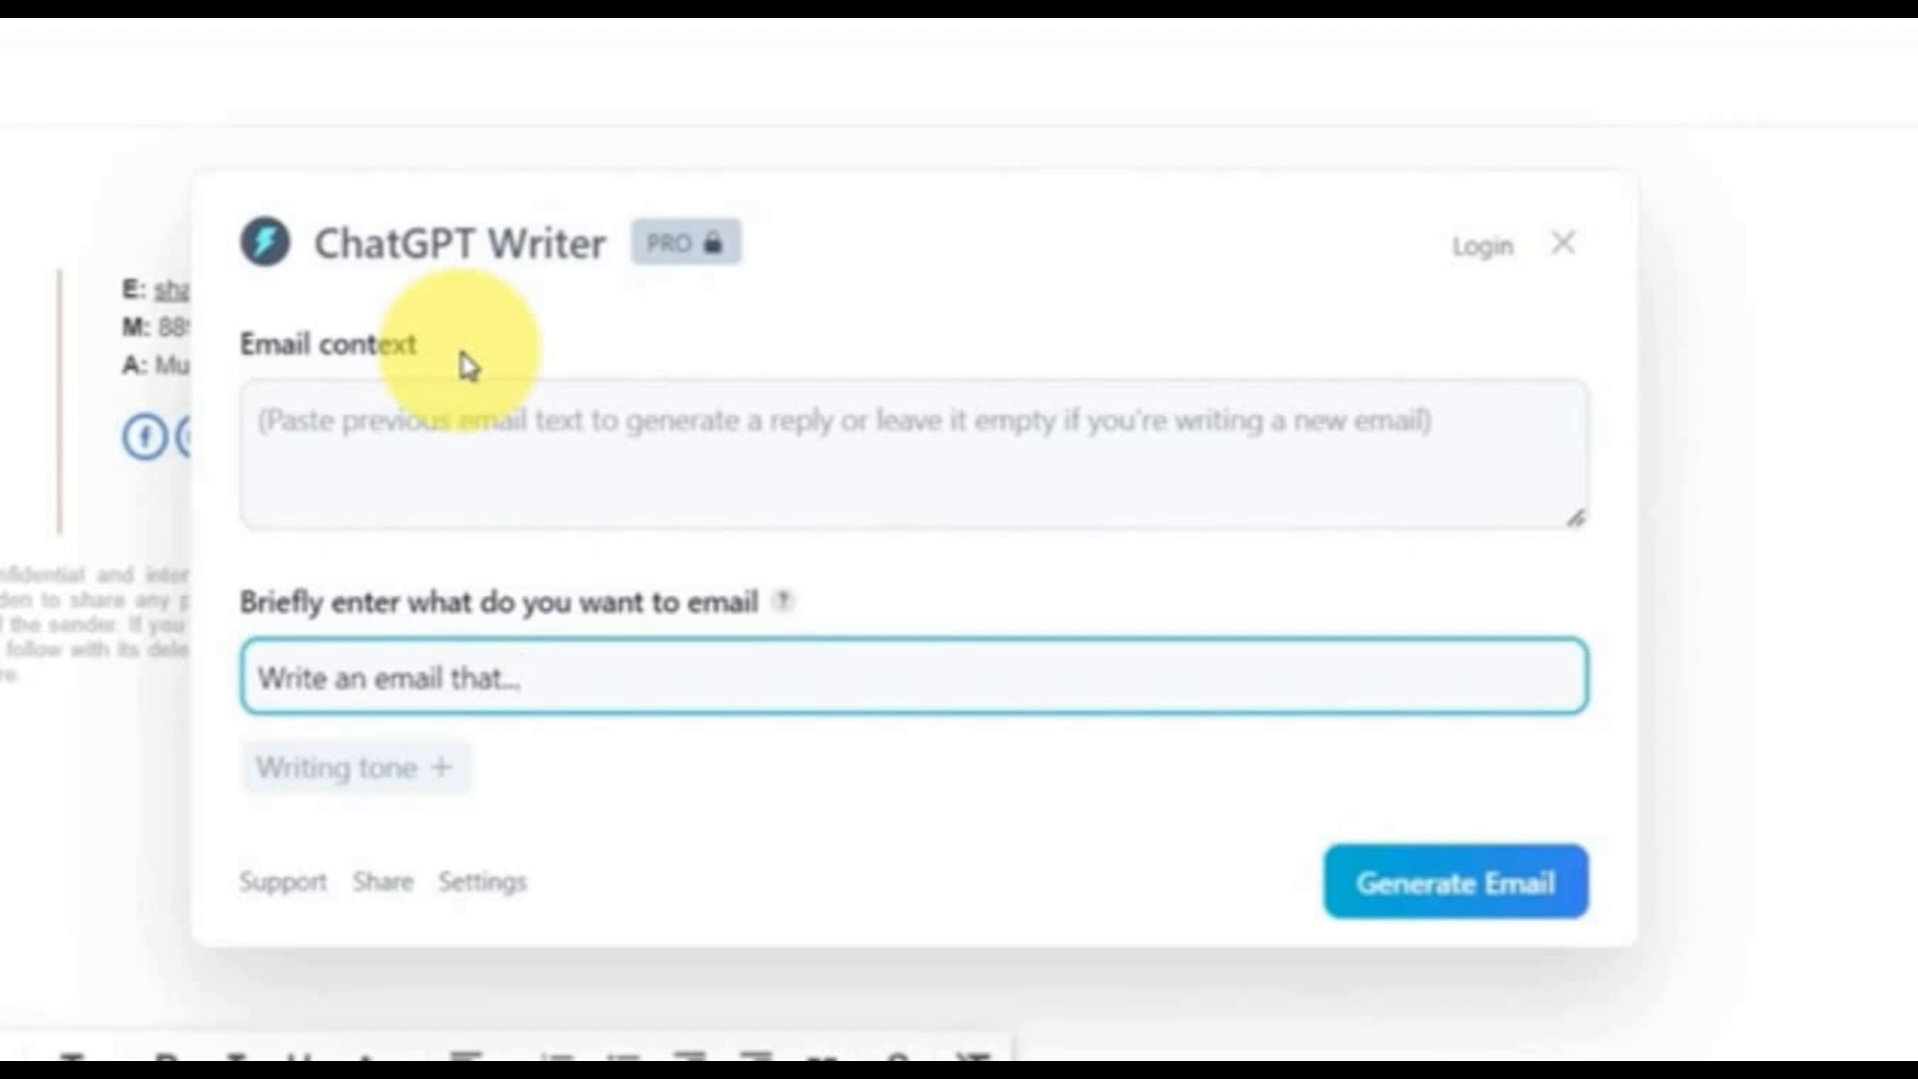
Step: Enter the prompt 'i will not able to come office today as i am cick' with Professional tone
{"action": "left_click", "coordinate": [611, 657]}
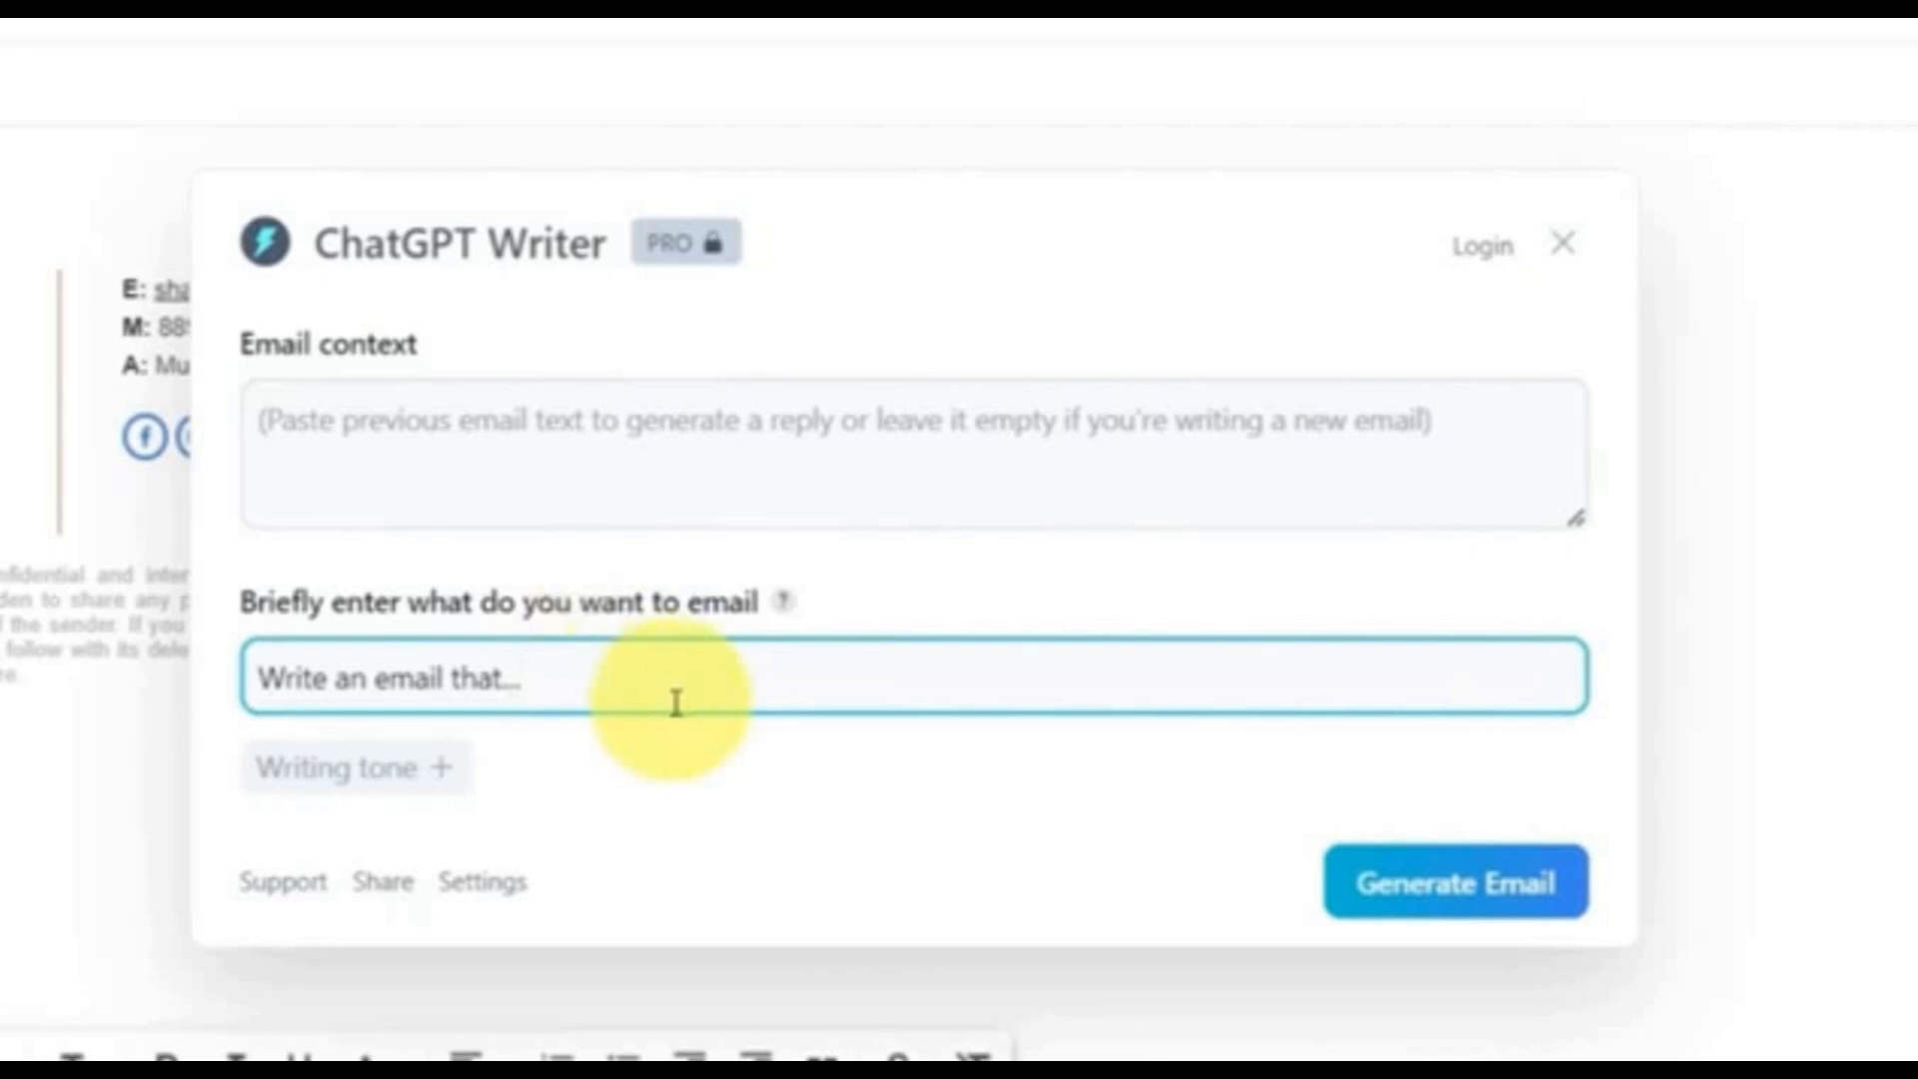
{"action": "left_click", "coordinate": [715, 684]}
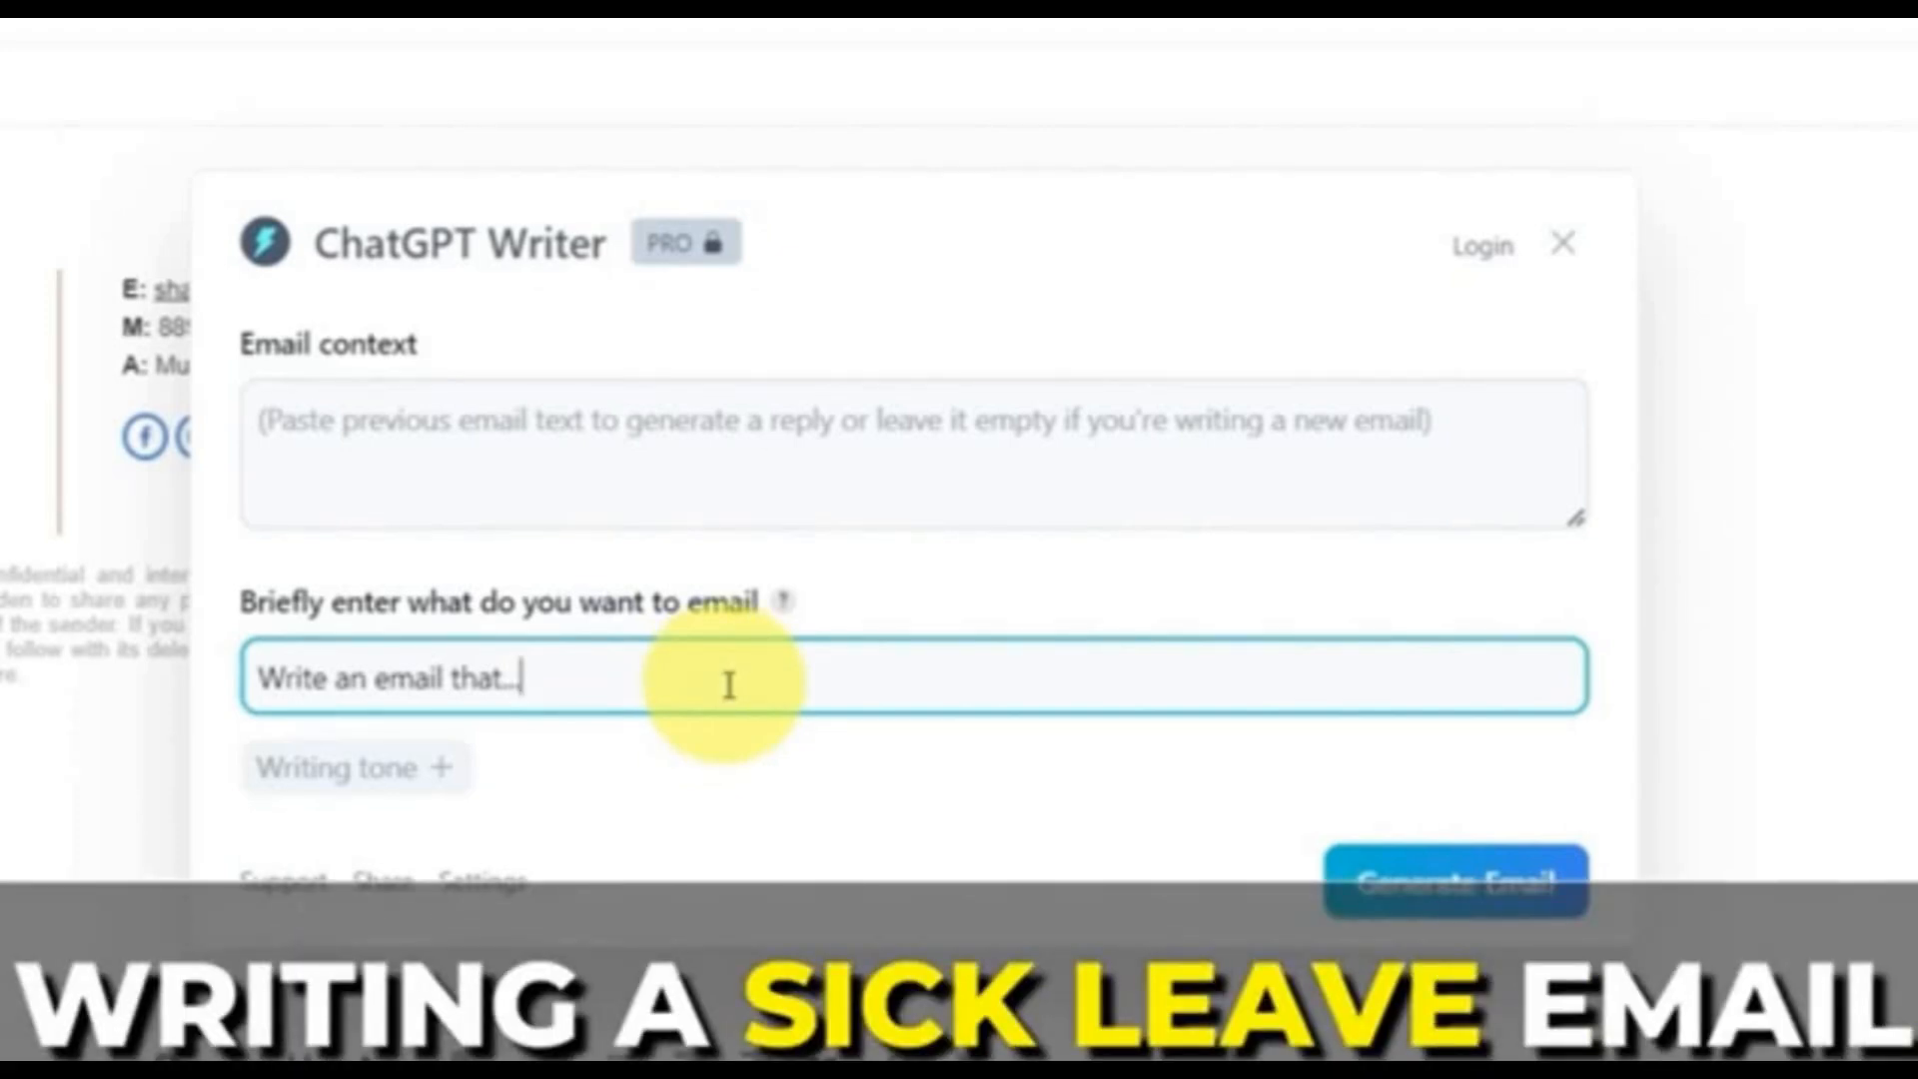
{"action": "type", "text": "i will not able to"}
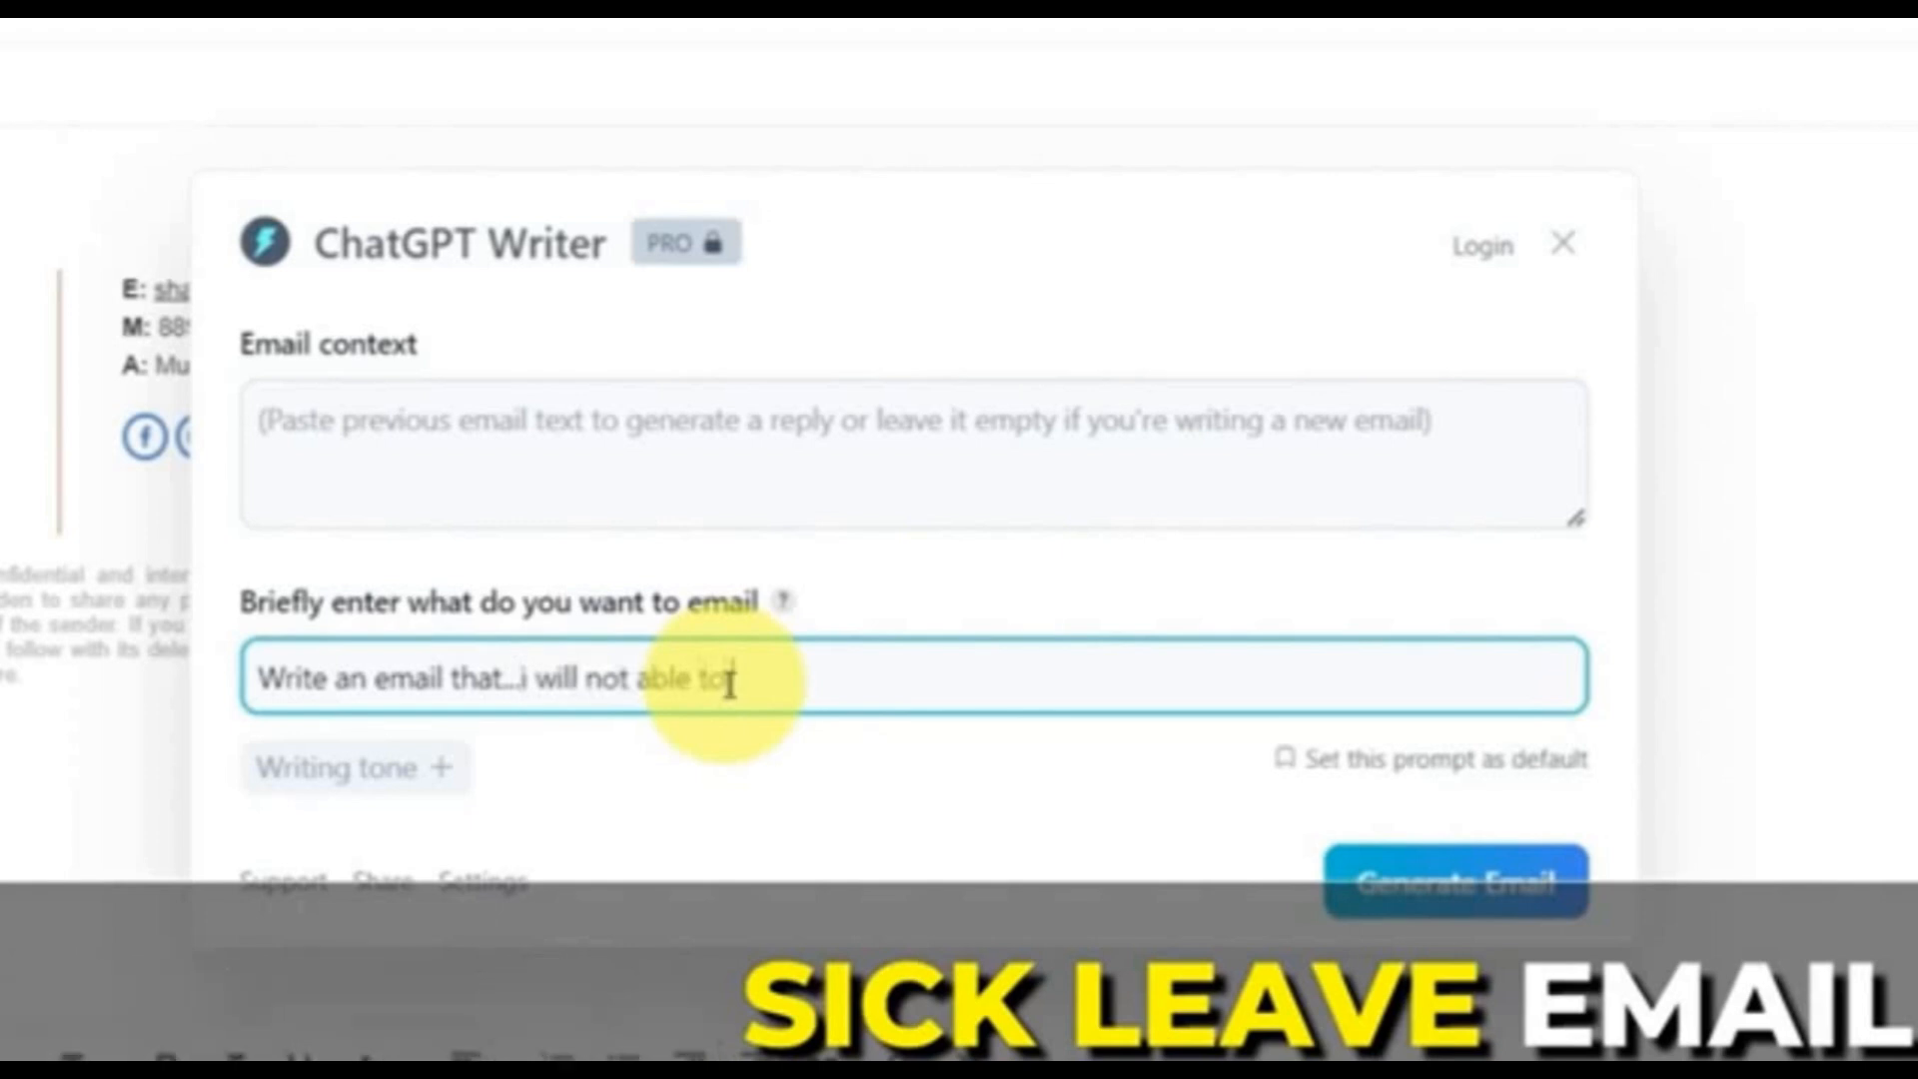
{"action": "type", "text": " come office today as i am c"}
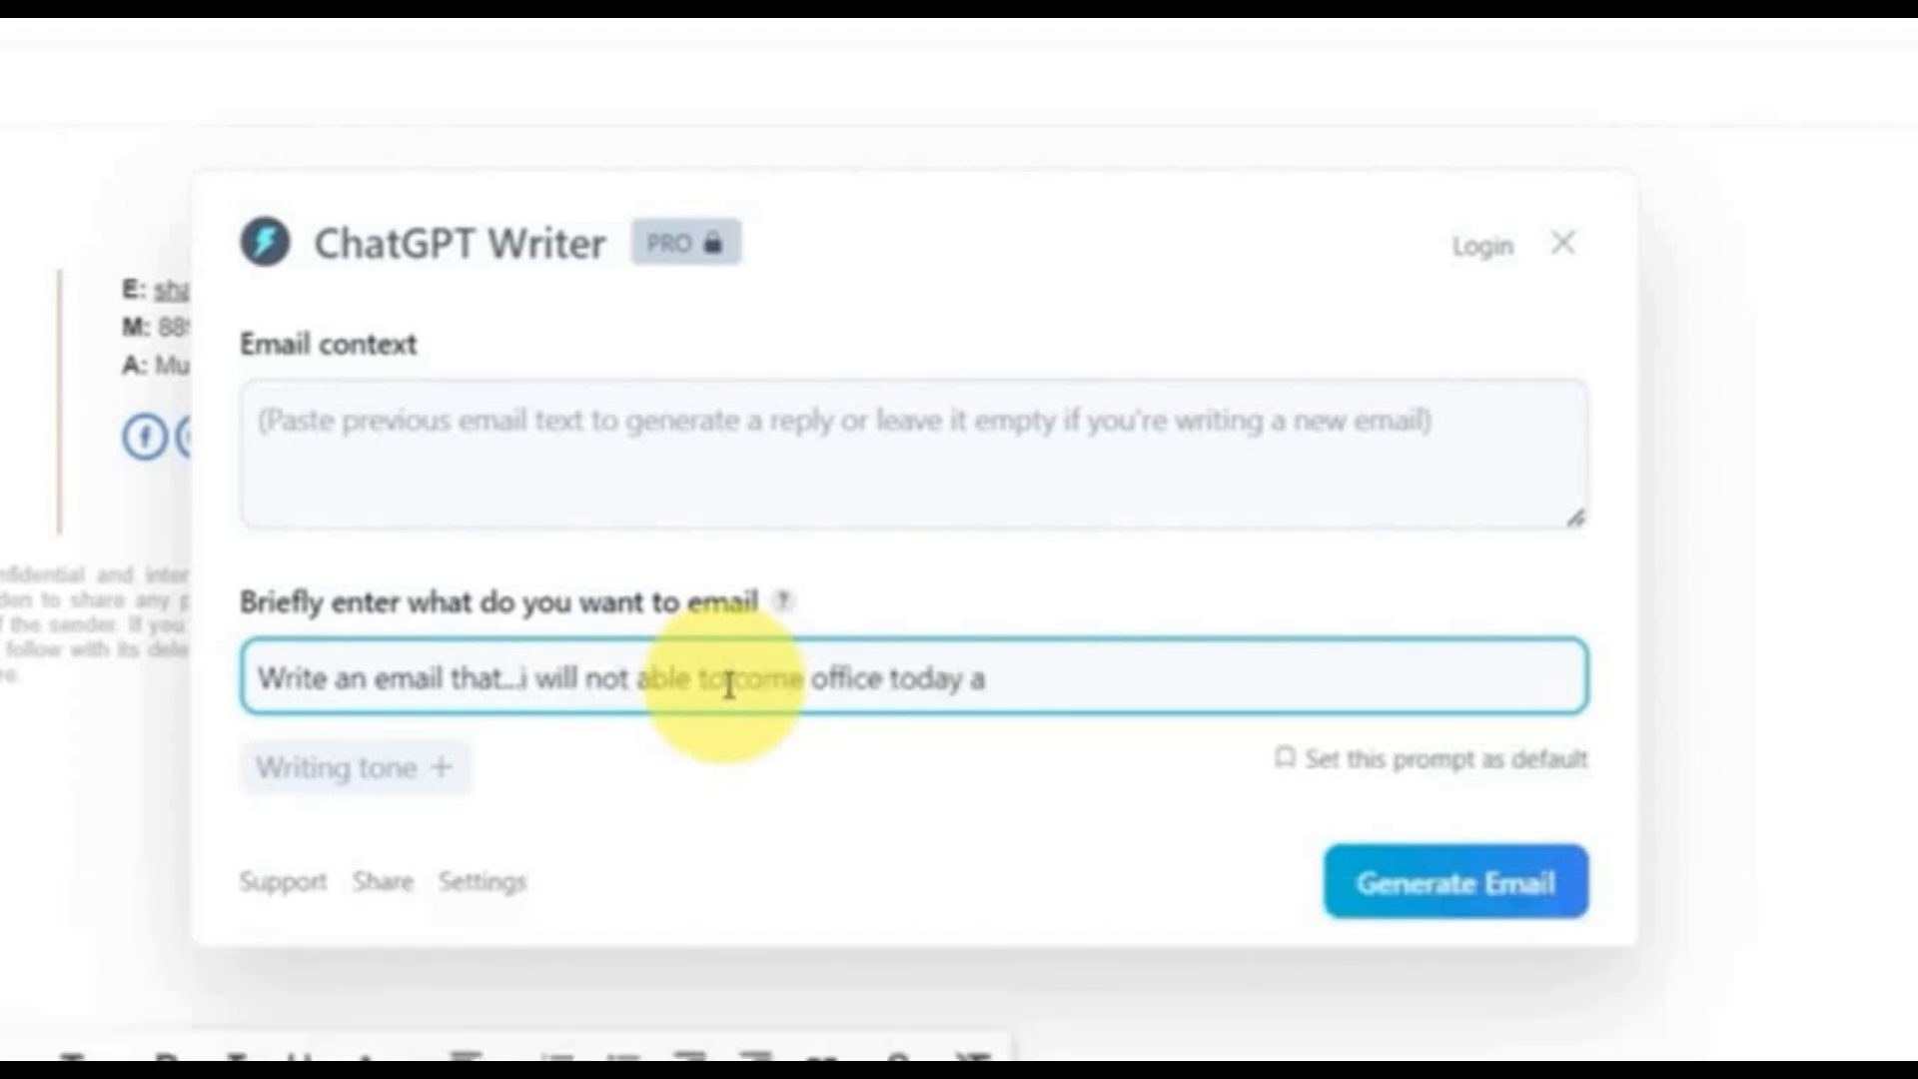
{"action": "type", "text": "ick"}
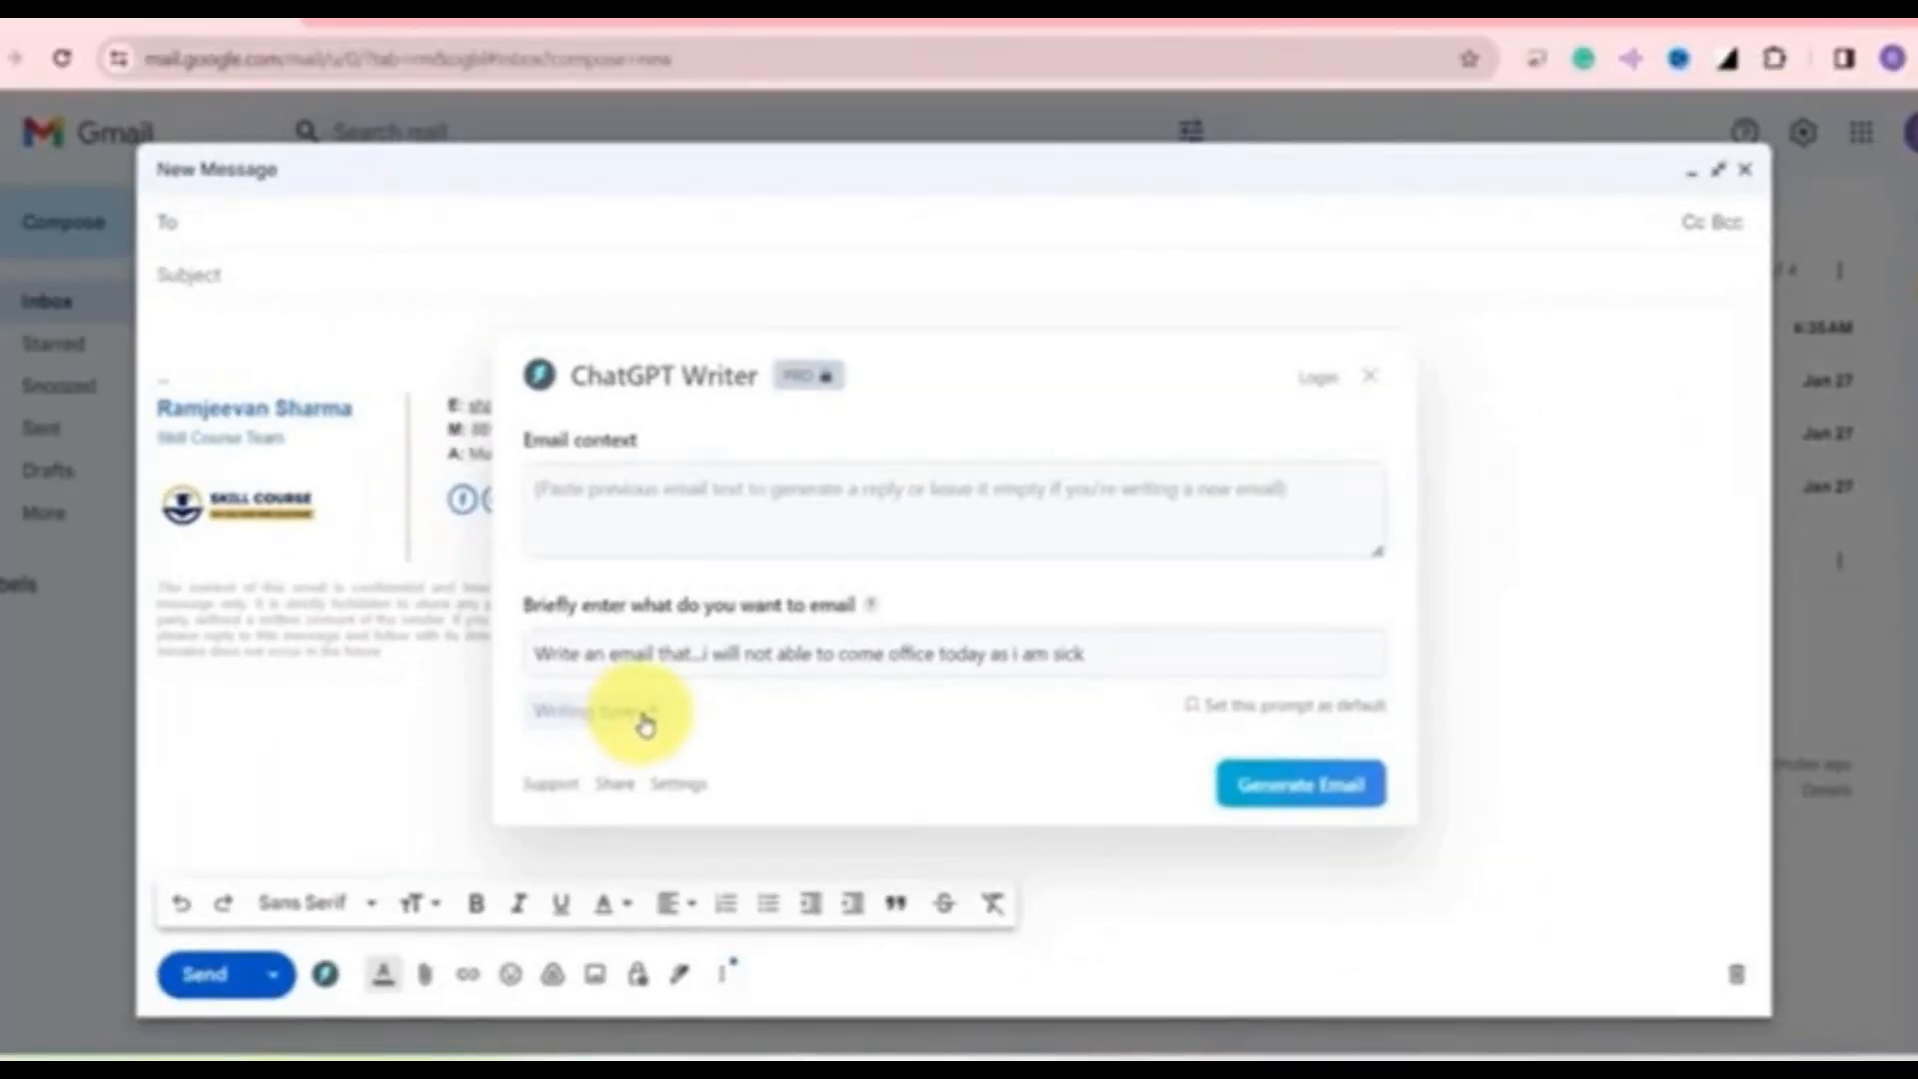
{"action": "left_click", "coordinate": [645, 724]}
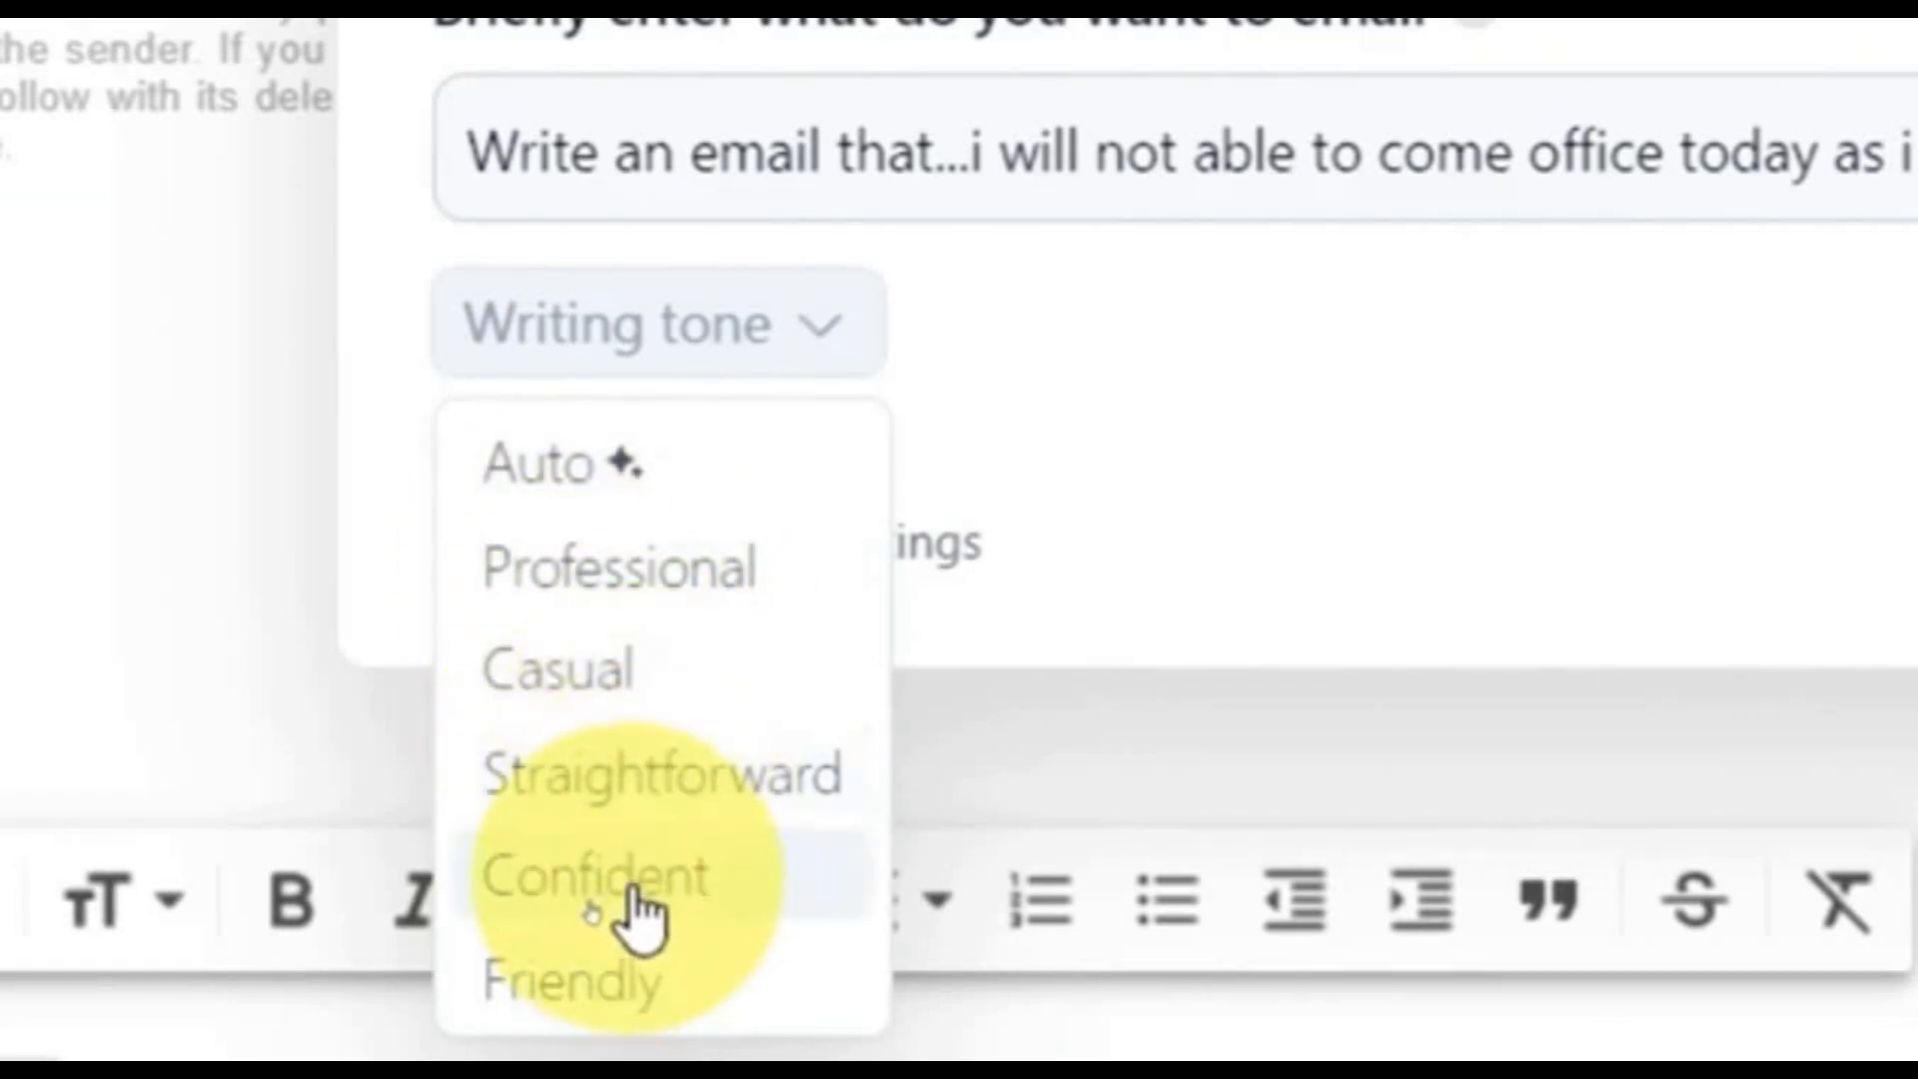
{"action": "left_click", "coordinate": [655, 590]}
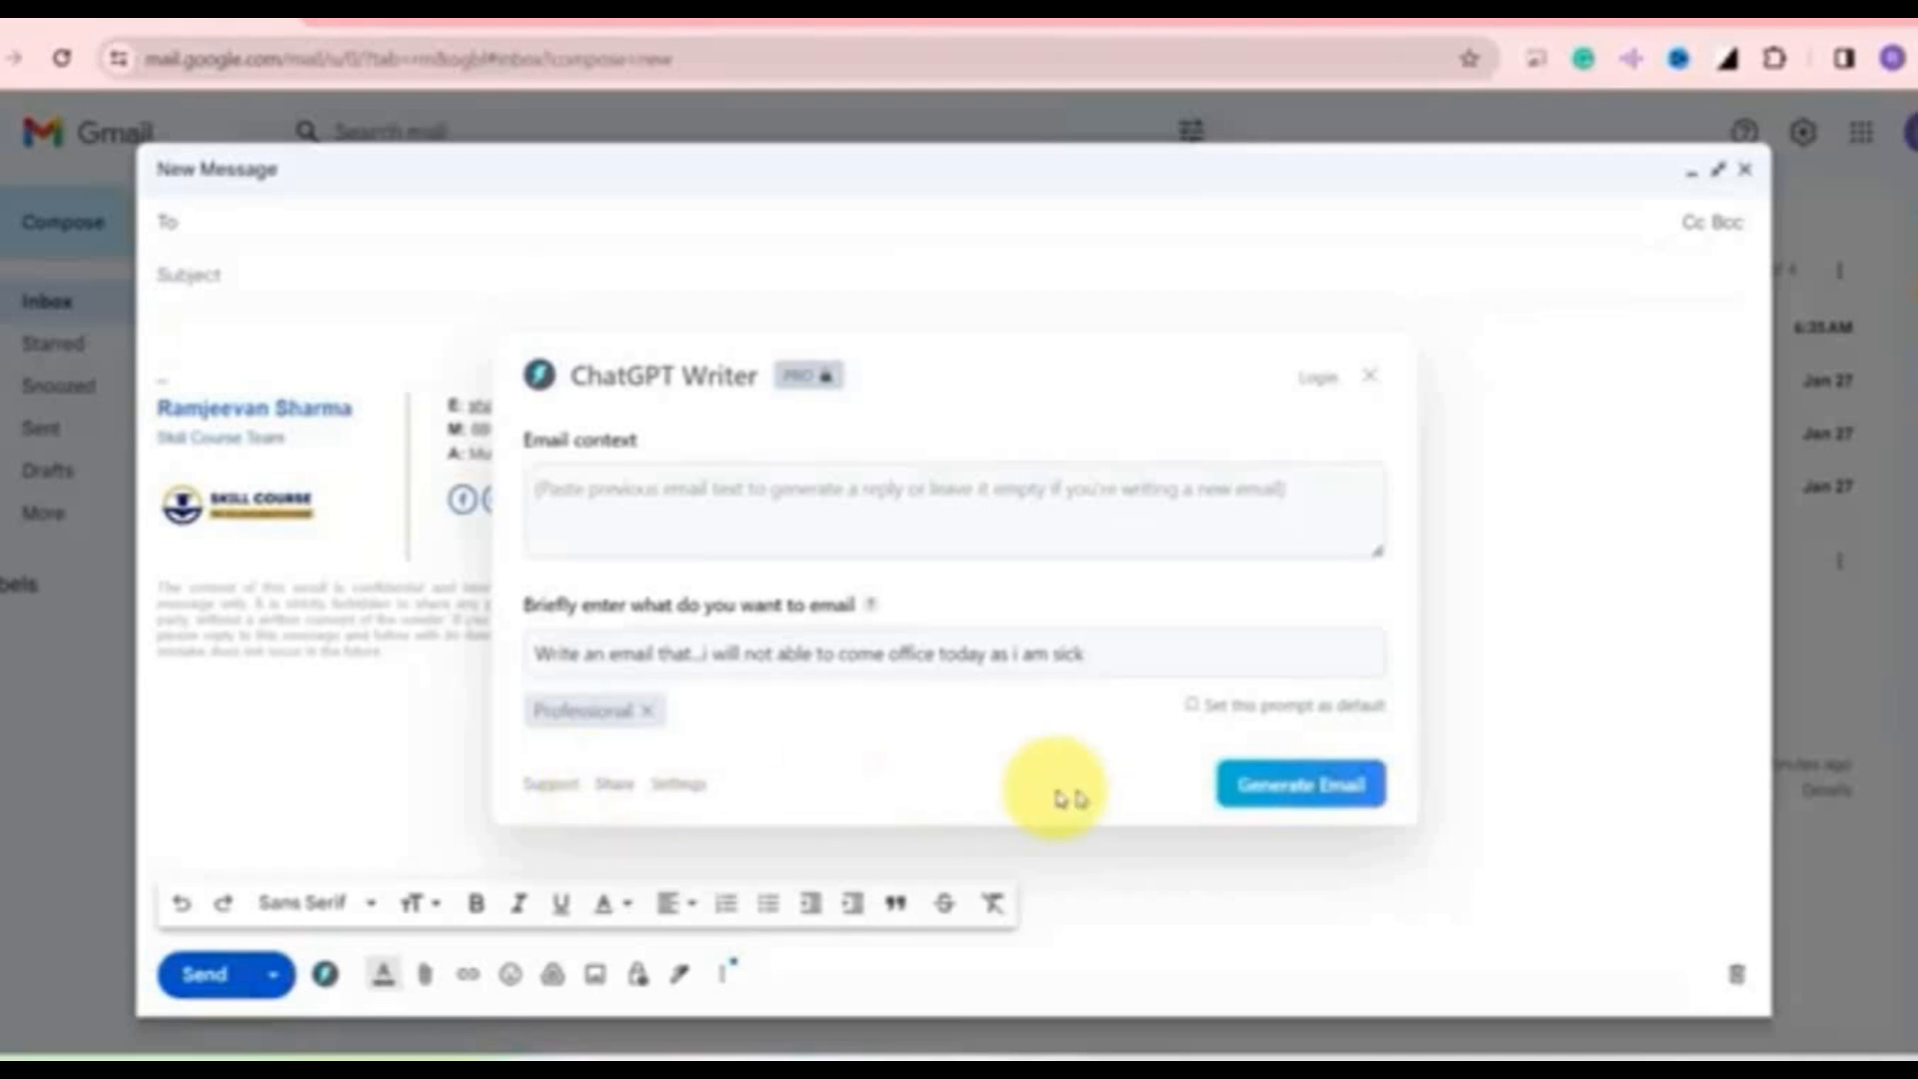
Step: Generate the sick-leave email, insert it into the draft body, and select its subject line
{"action": "left_click", "coordinate": [1308, 788]}
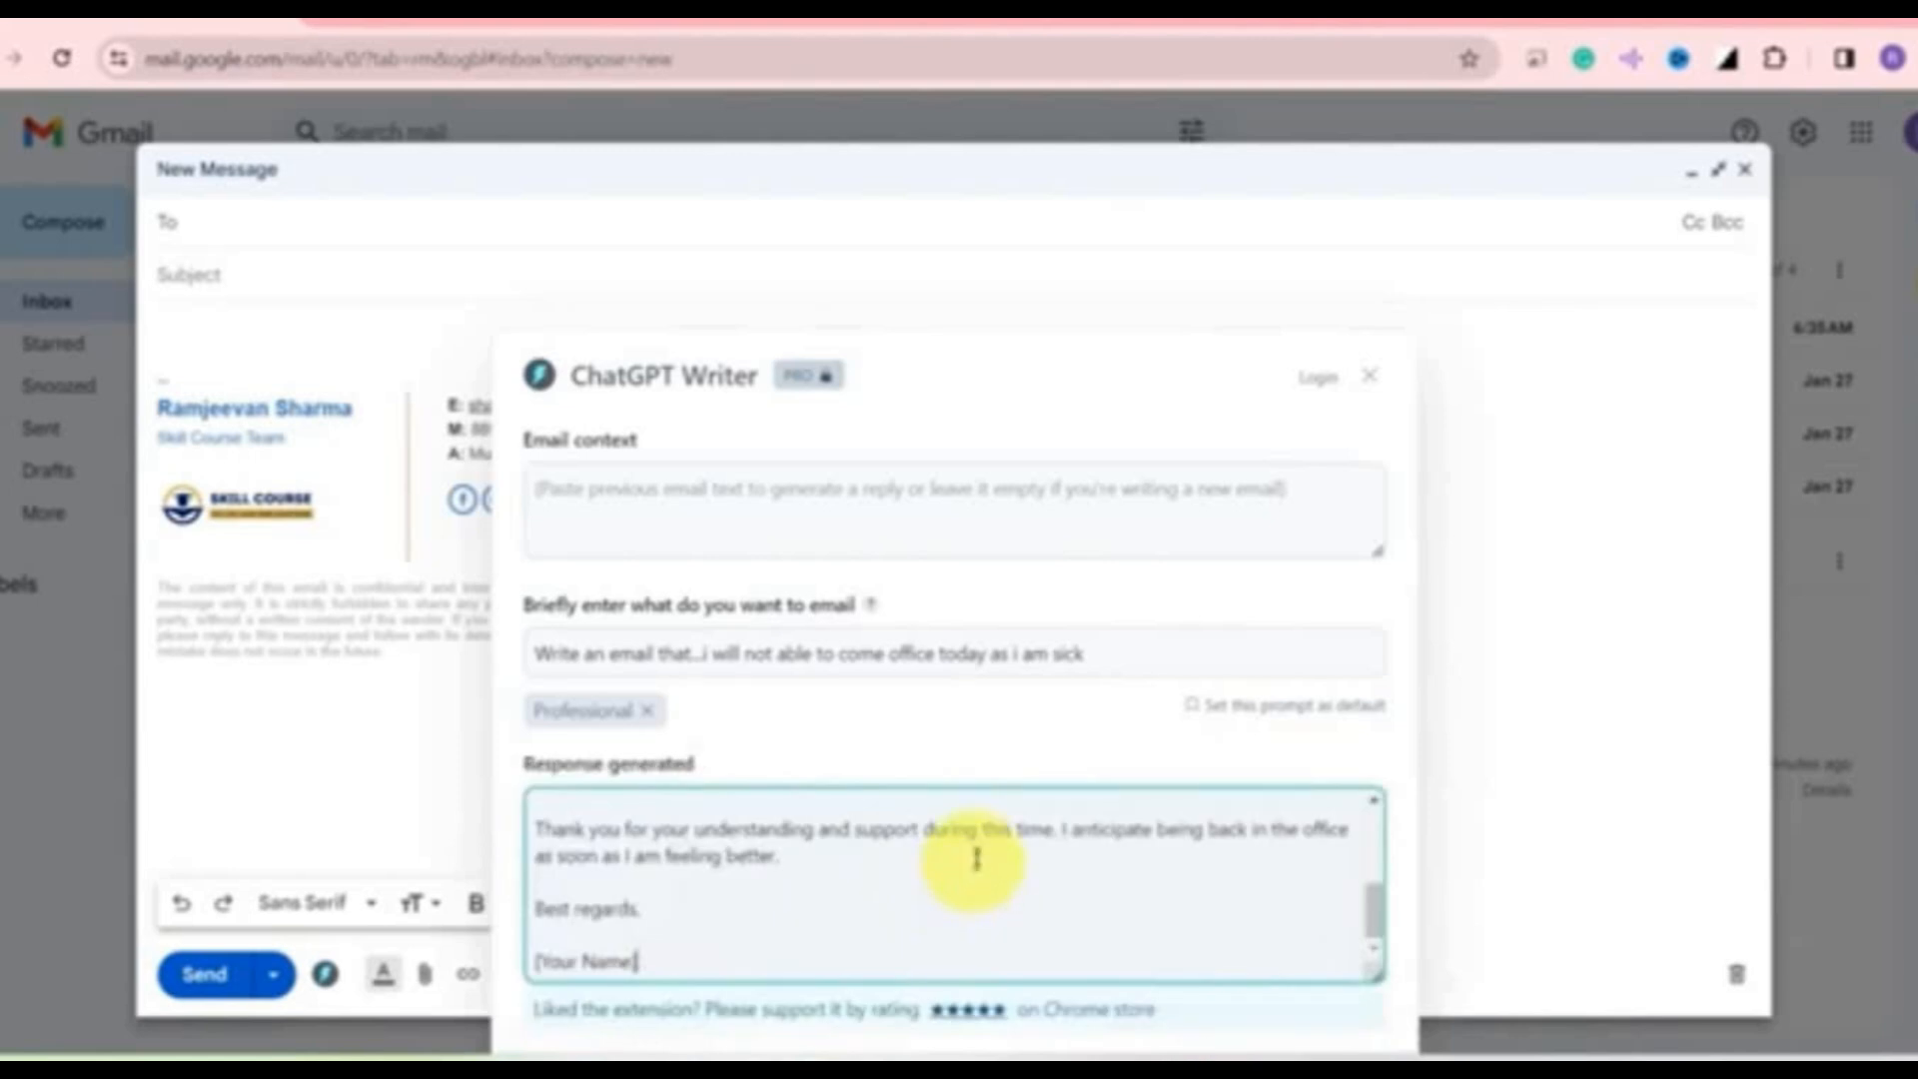
{"action": "scroll", "coordinate": [765, 879], "scroll_direction": "up", "scroll_amount": 5}
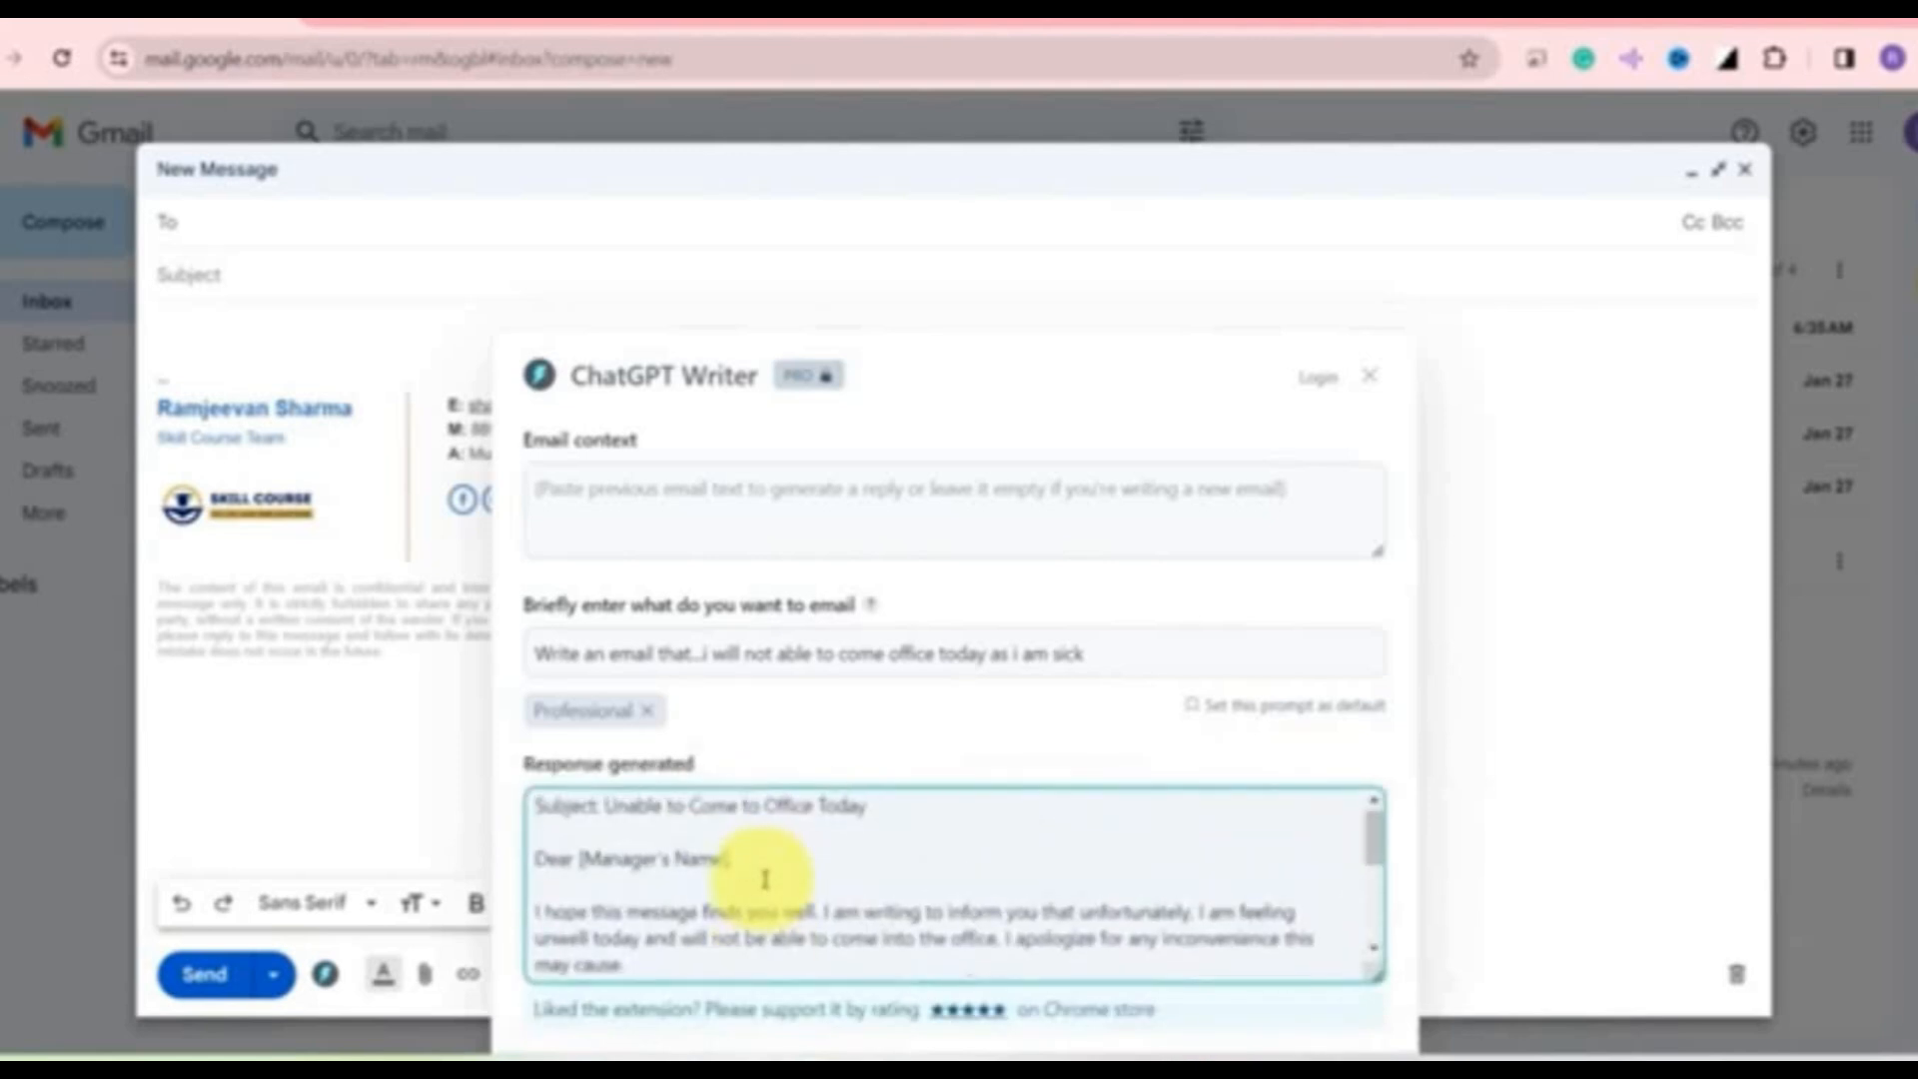
{"action": "scroll", "coordinate": [790, 864], "scroll_direction": "up", "scroll_amount": 1}
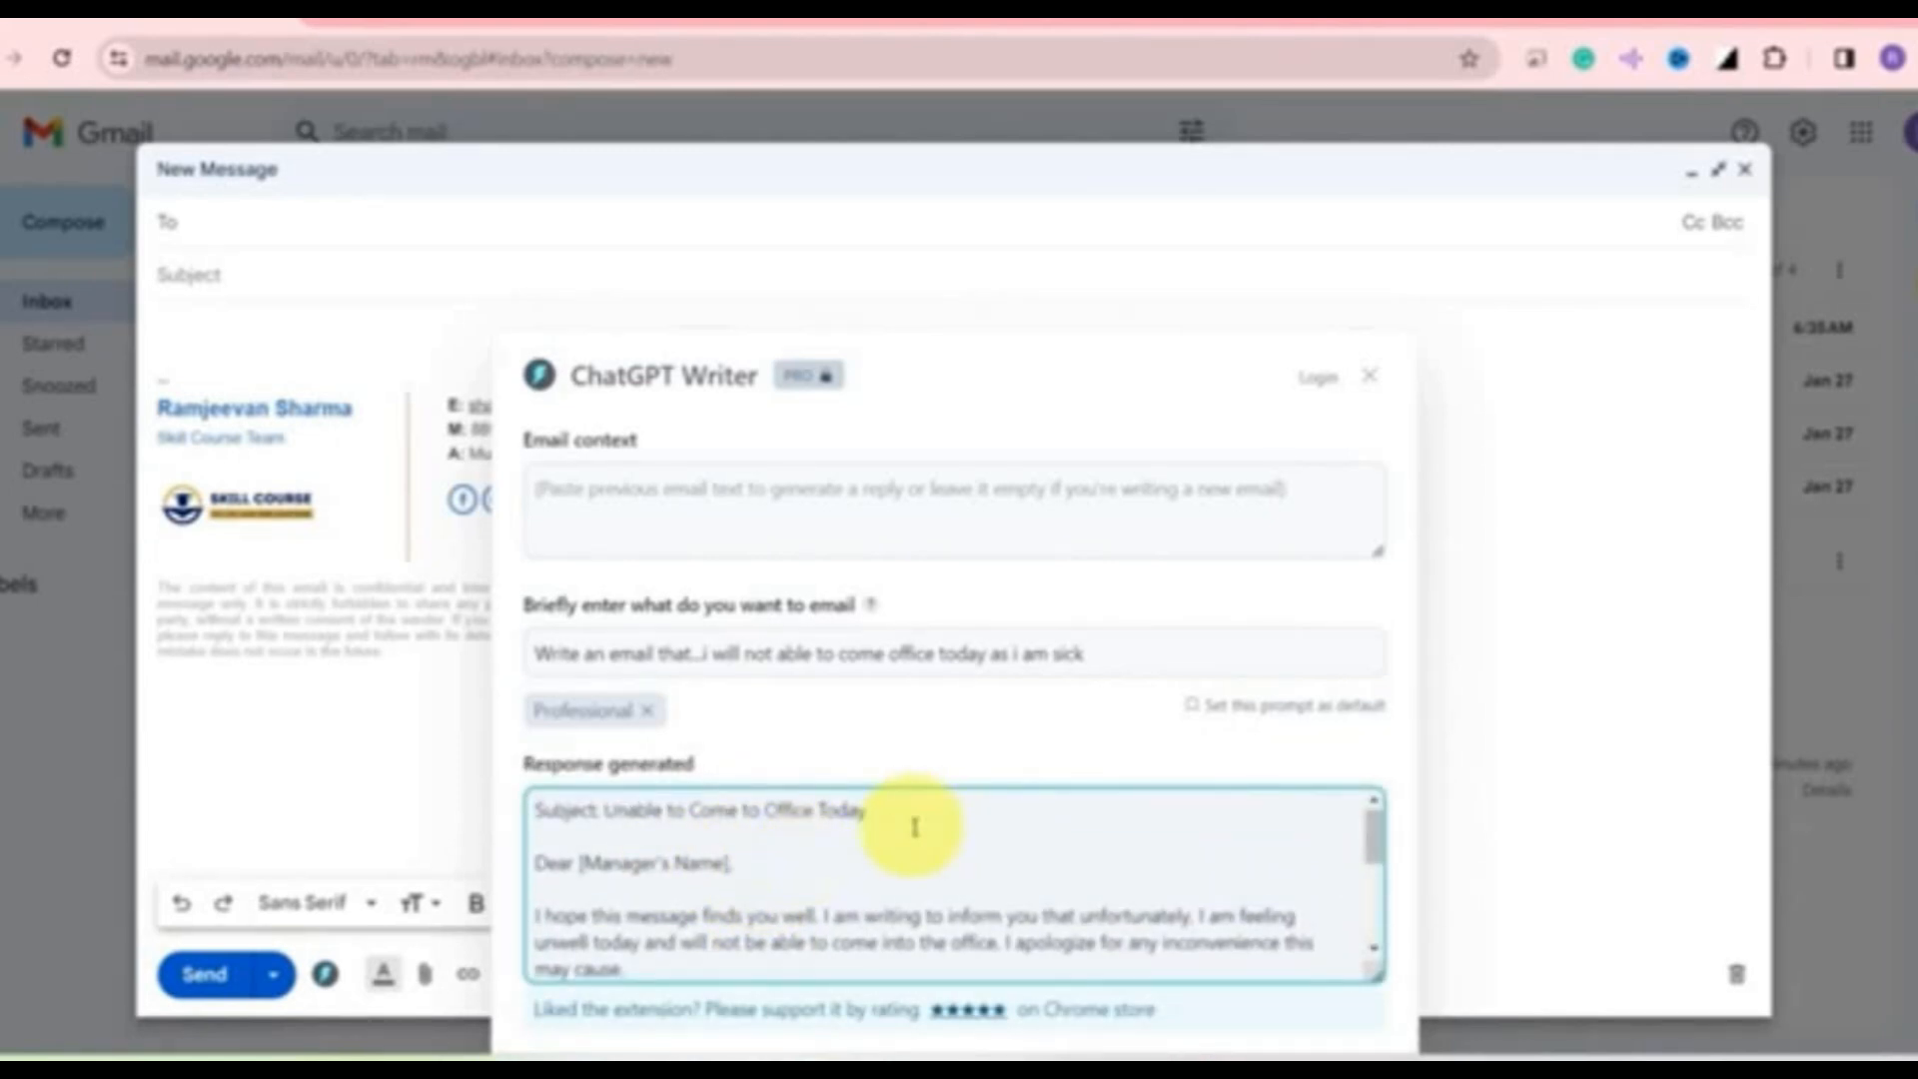
{"action": "scroll", "coordinate": [909, 819], "scroll_direction": "down", "scroll_amount": 6}
{"action": "key", "text": "ctrl+minus"}
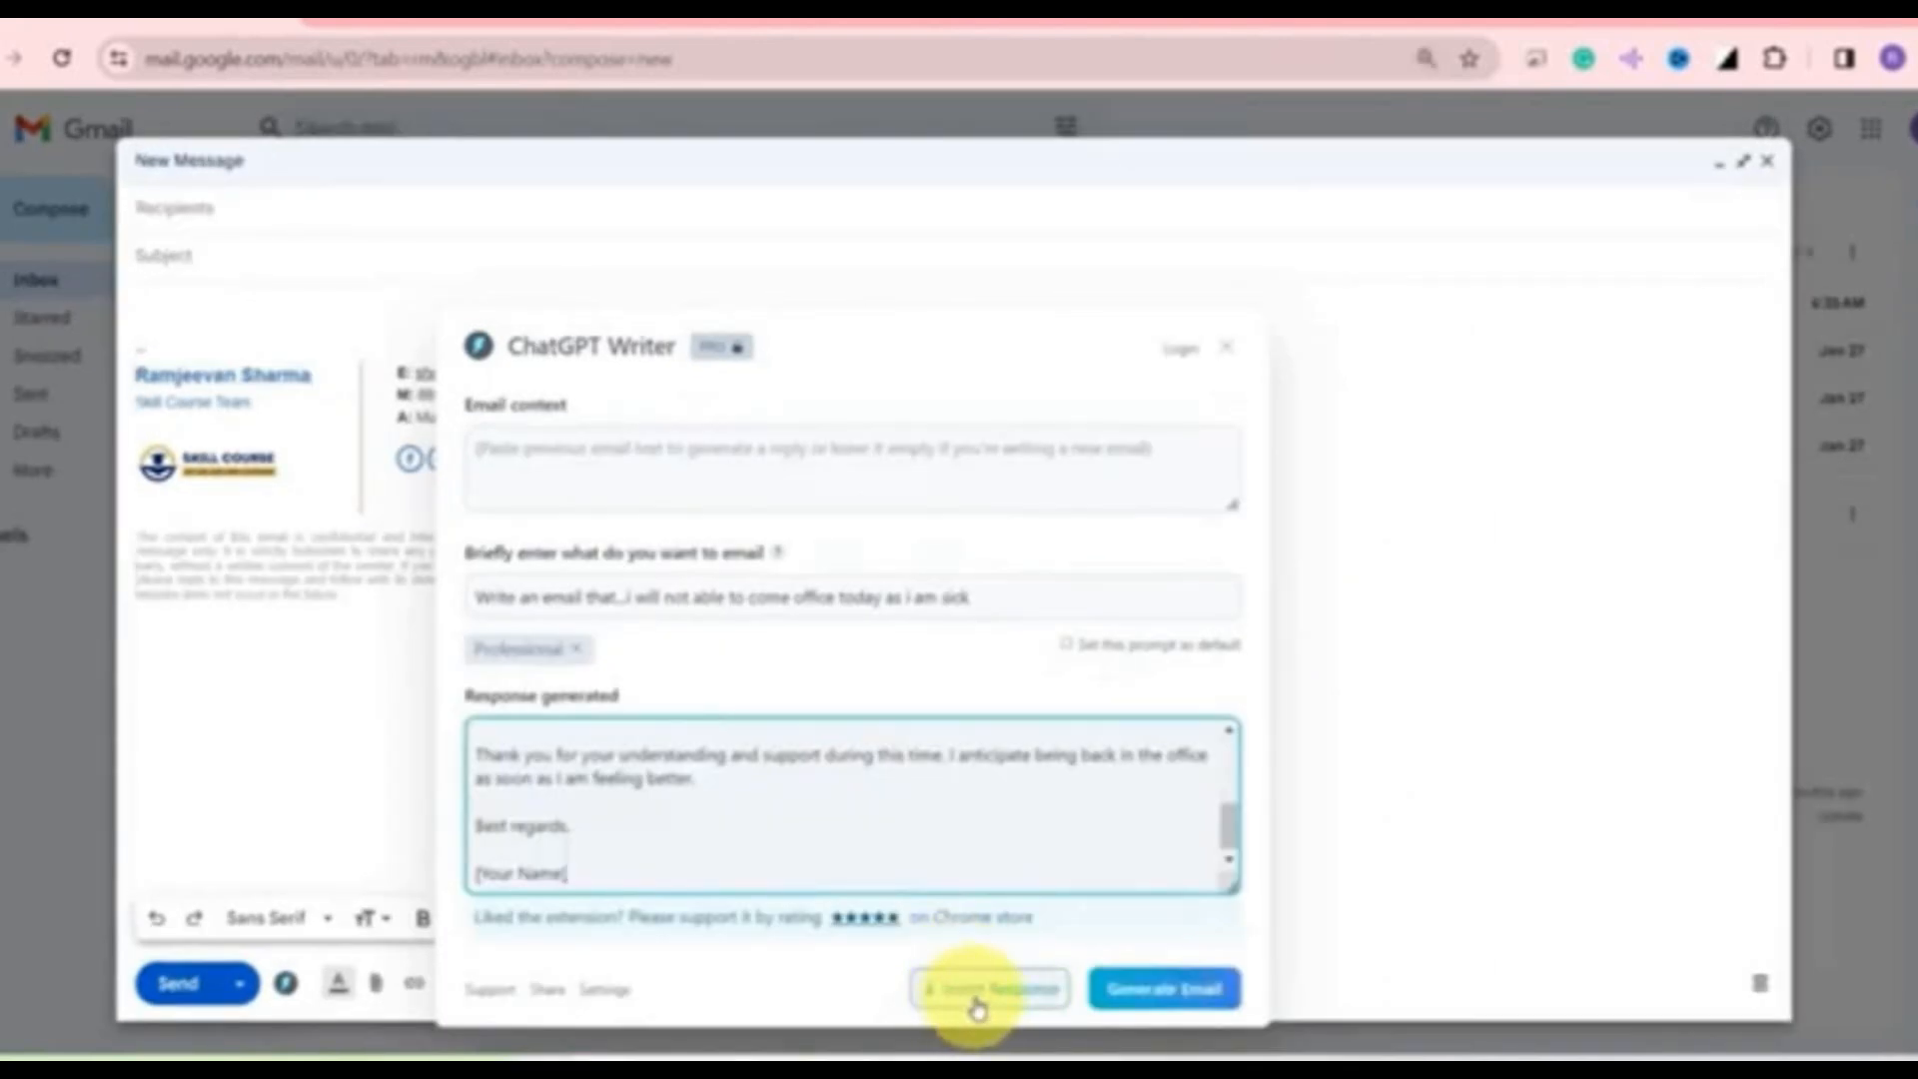
{"action": "left_click", "coordinate": [977, 1008]}
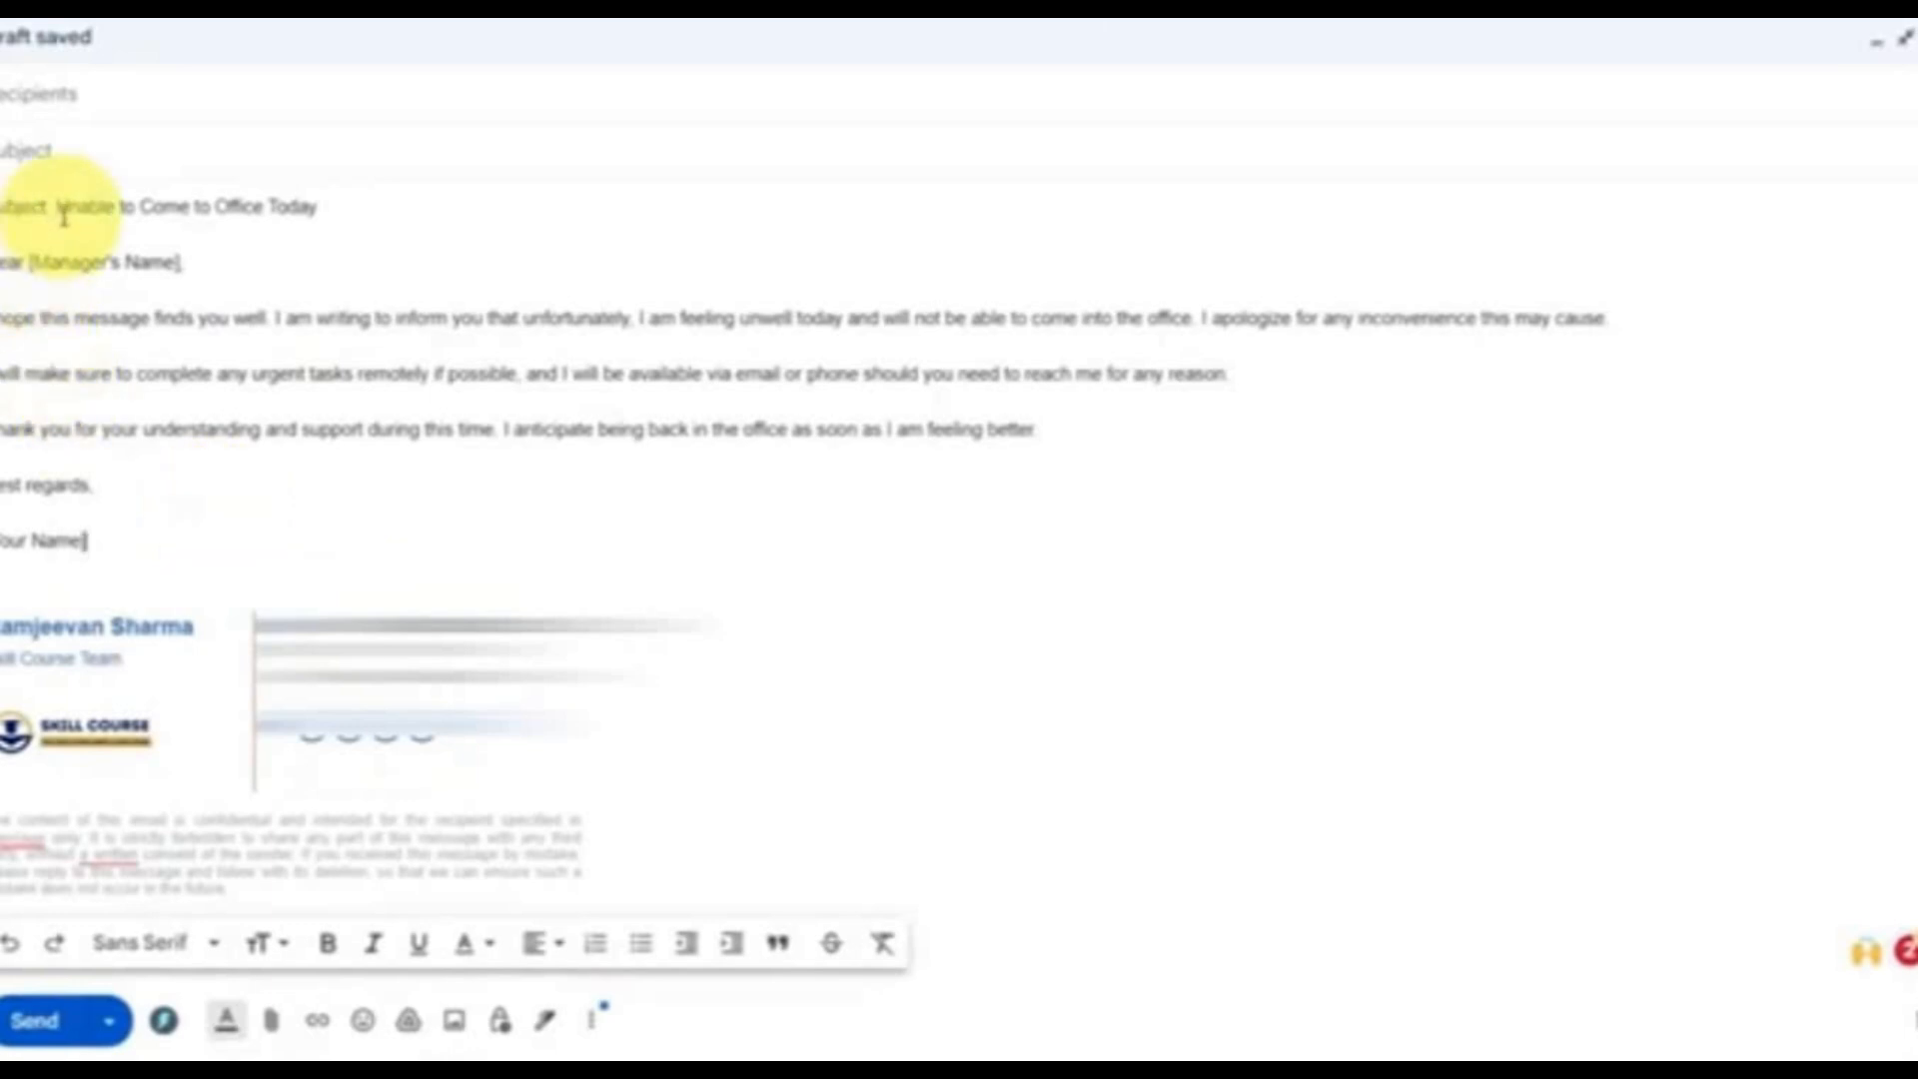
{"action": "left_click_drag", "start_coordinate": [60, 207], "coordinate": [321, 207]}
{"action": "key", "text": "ctrl+c"}
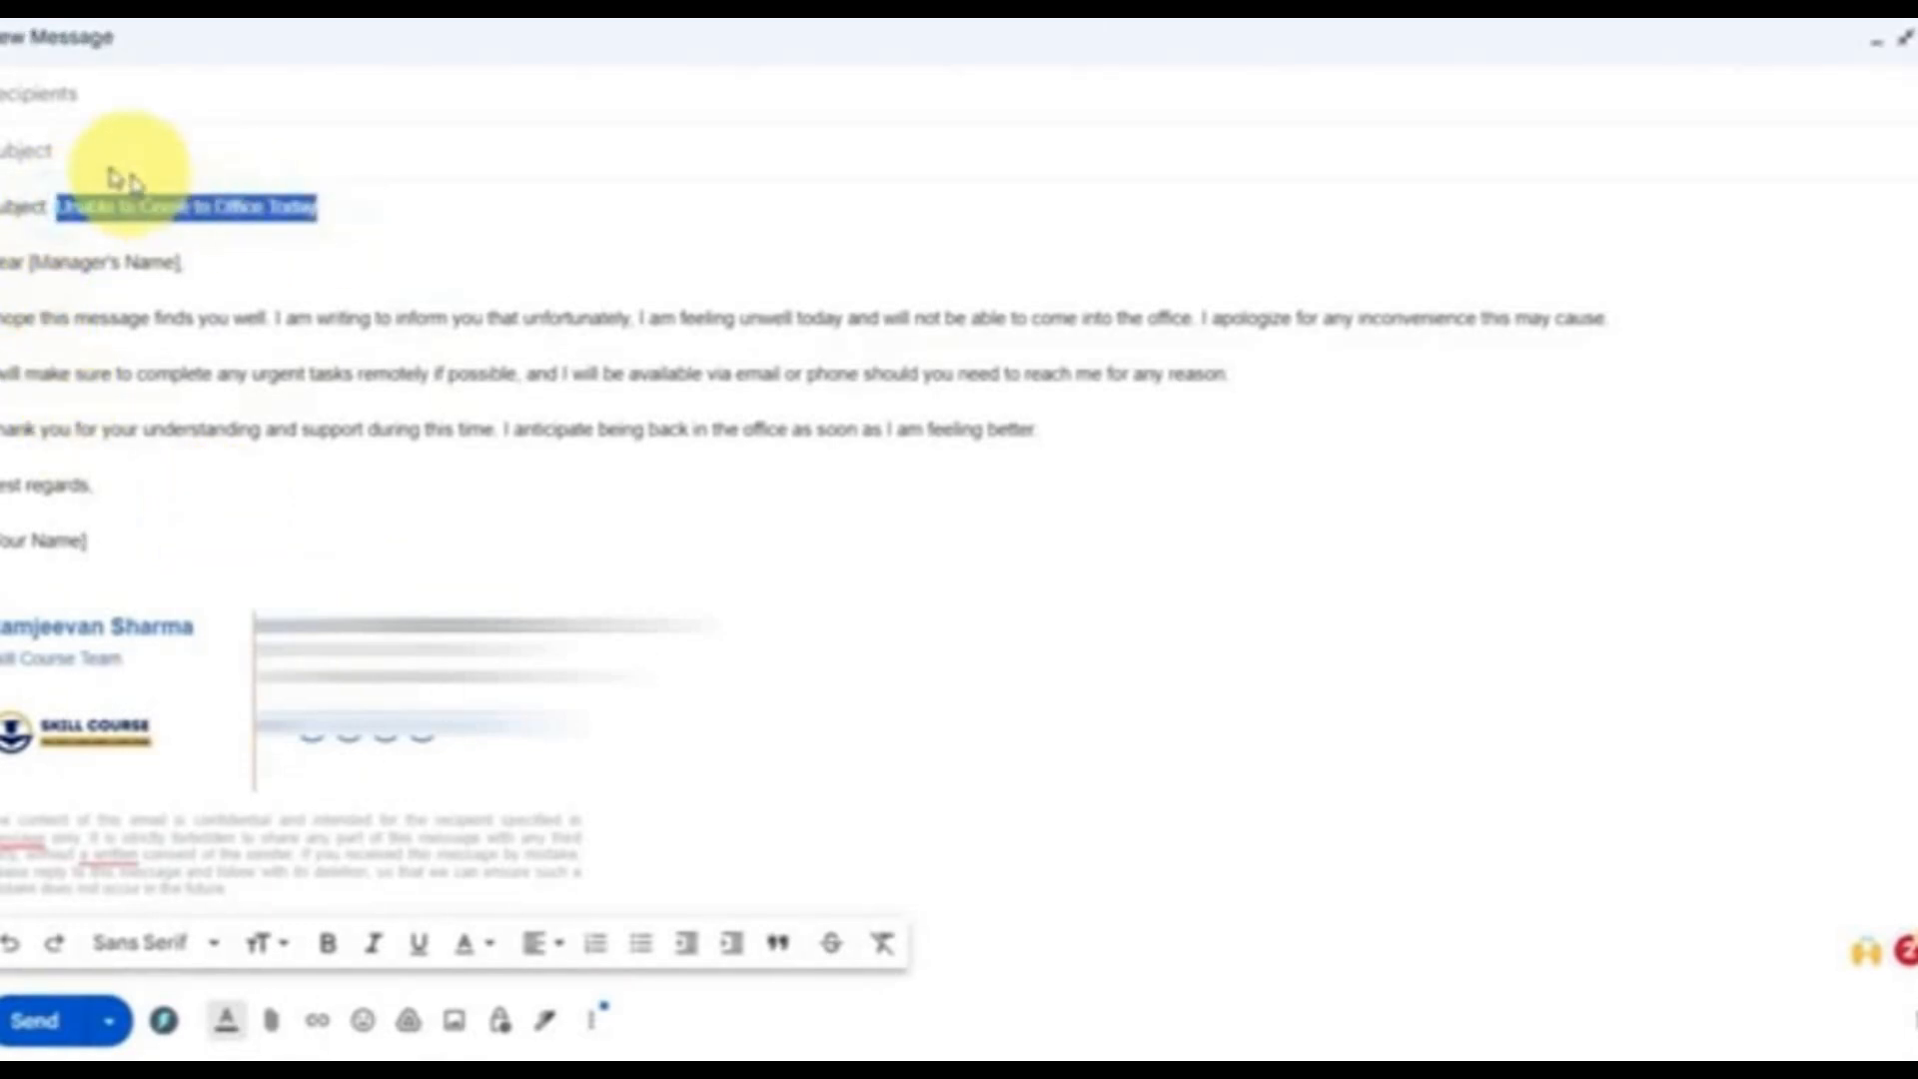
Step: Paste 'Unable to Come to Office Today' into Subject and delete the duplicate line from the body
{"action": "left_click", "coordinate": [72, 147]}
{"action": "key", "text": "ctrl+v"}
{"action": "triple_click", "coordinate": [257, 212]}
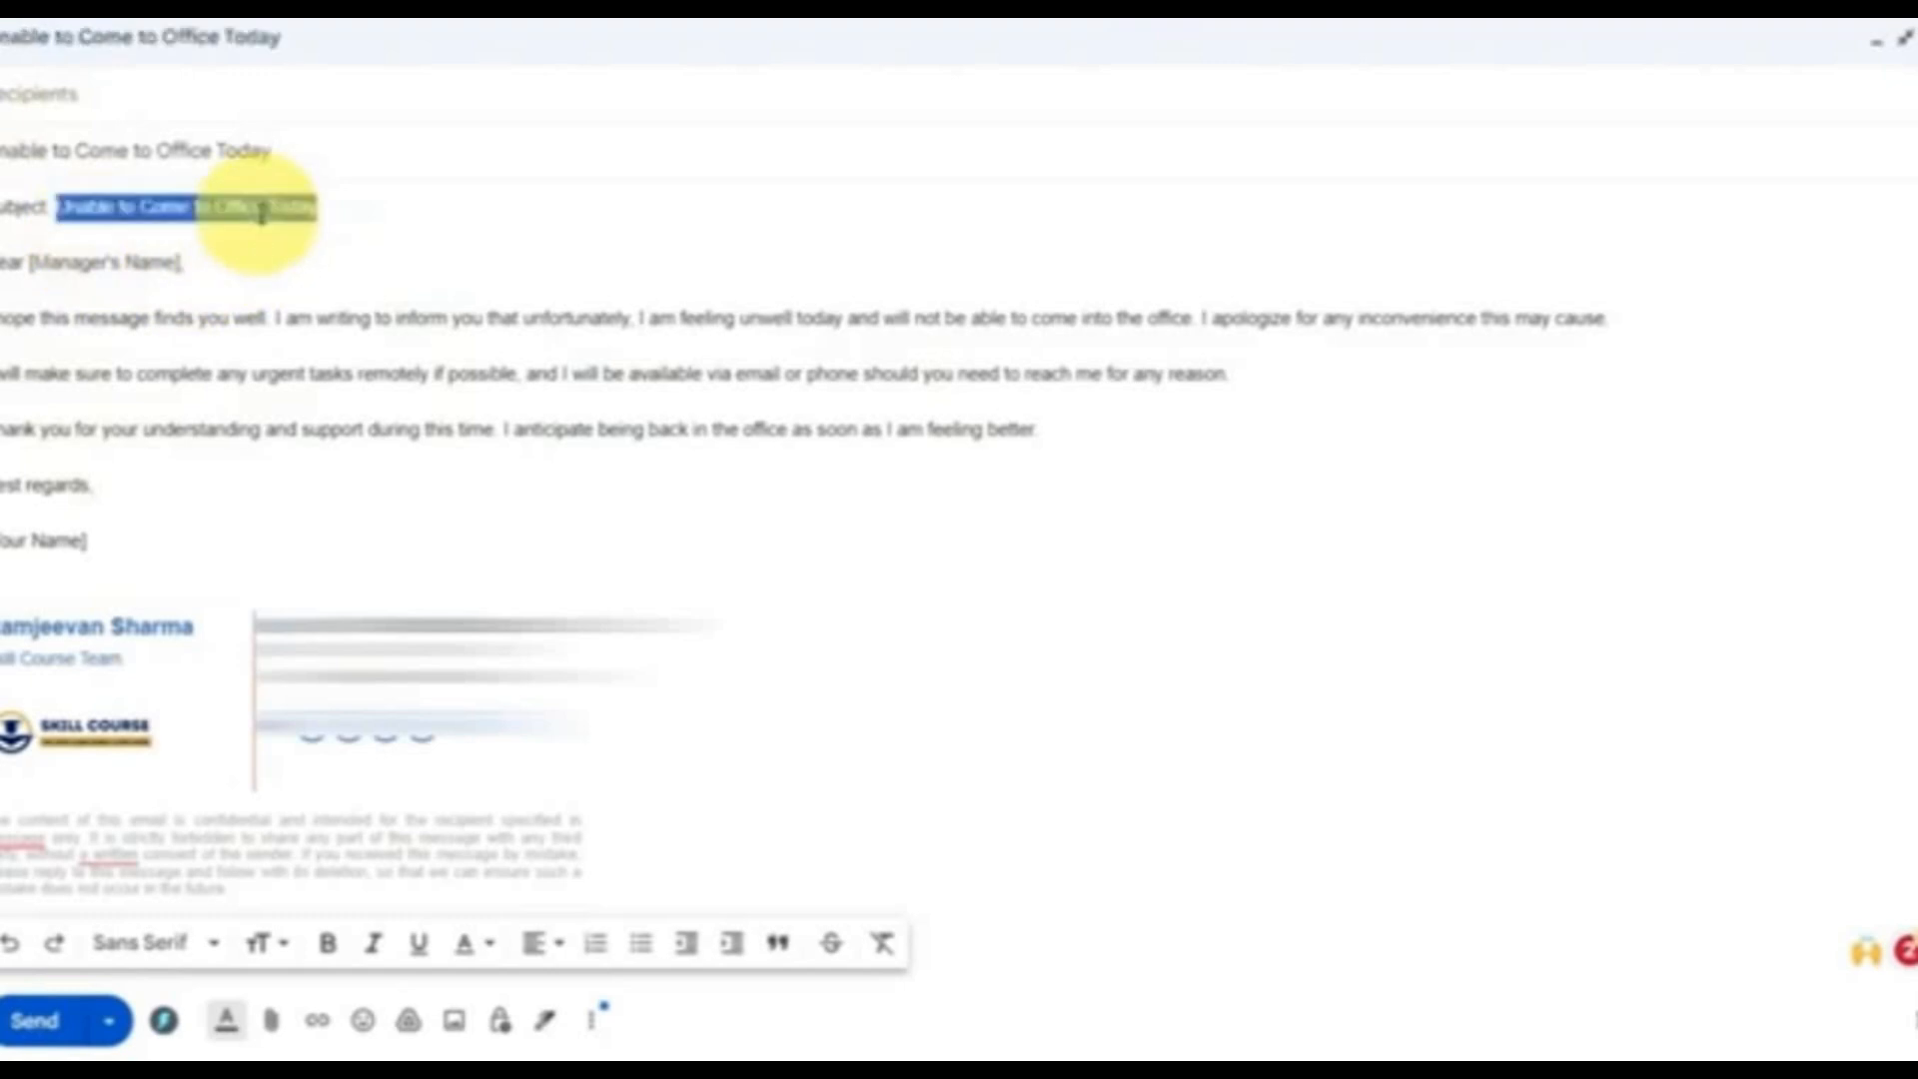
{"action": "key", "text": "BackSpace"}
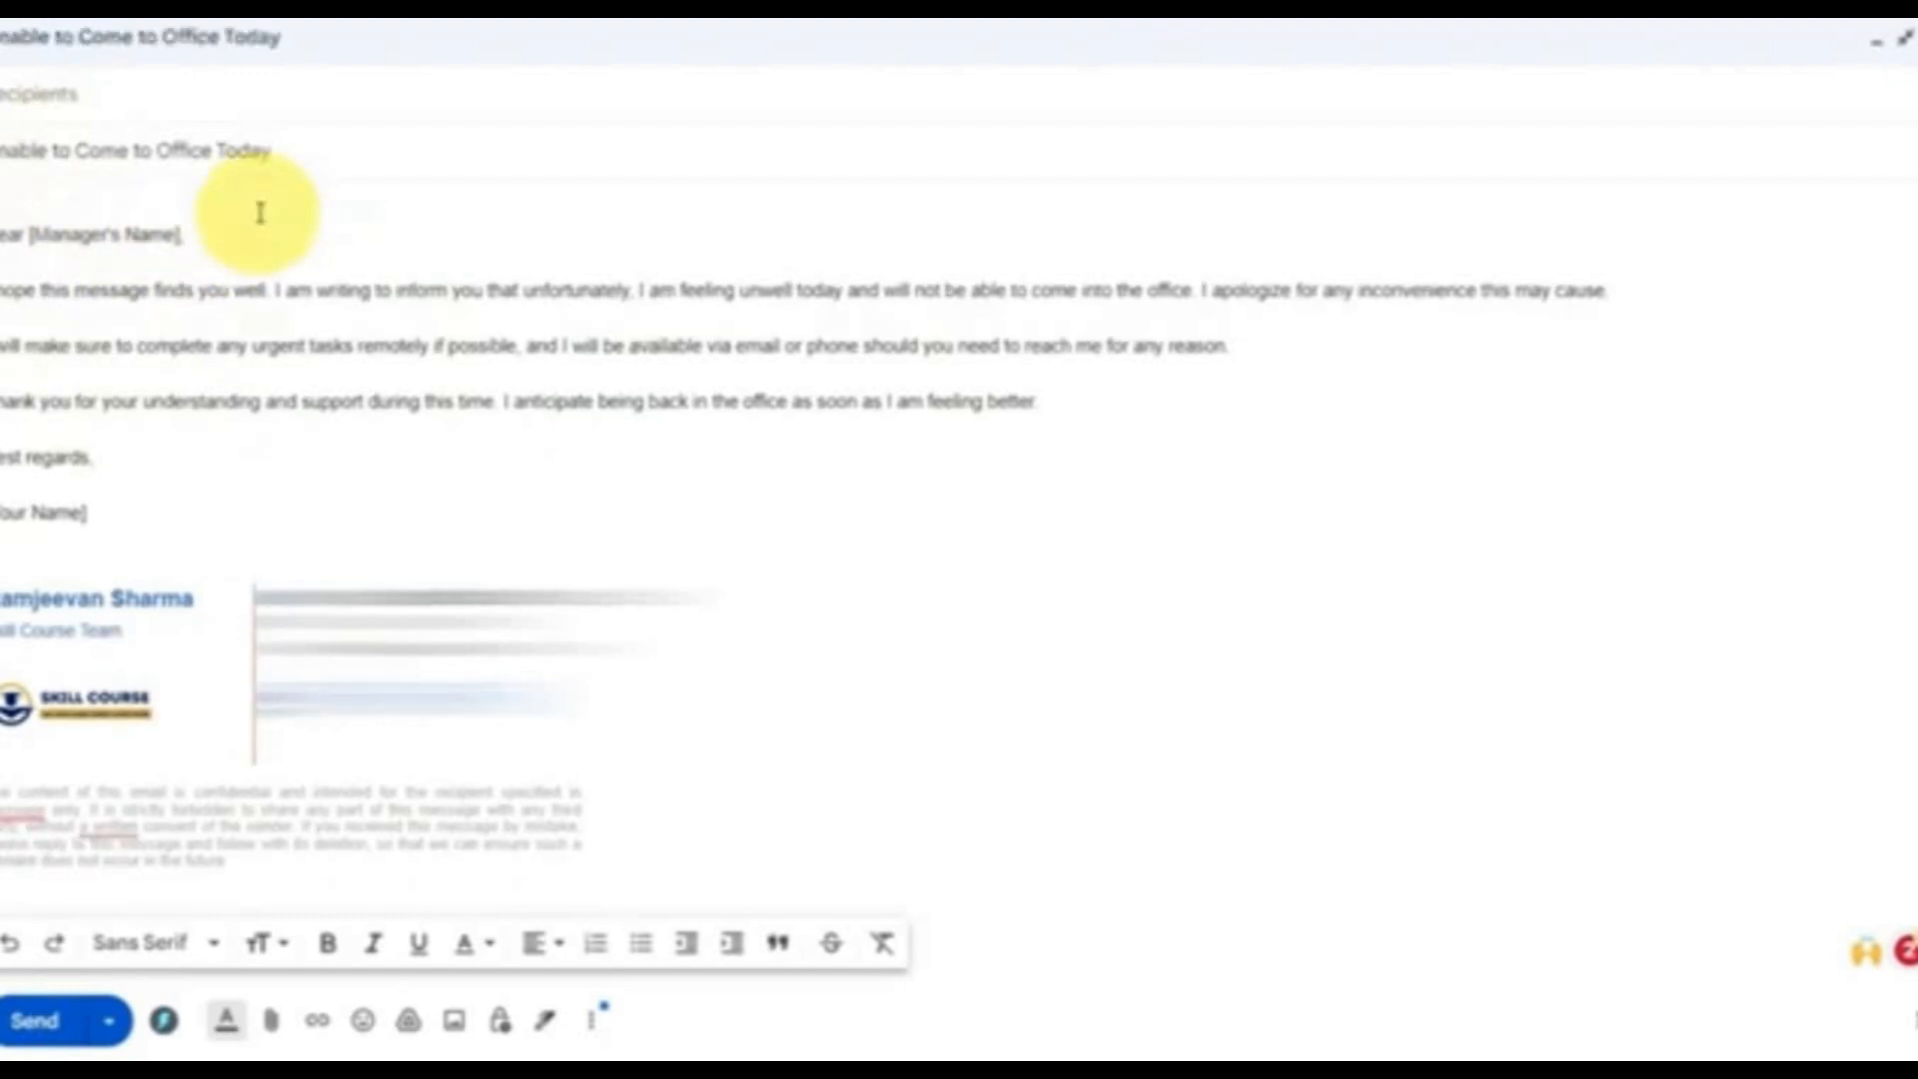
Step: Add the suggested contact as the recipient and place the cursor in the greeting line
{"action": "left_click", "coordinate": [90, 91]}
{"action": "type", "text": "lea"}
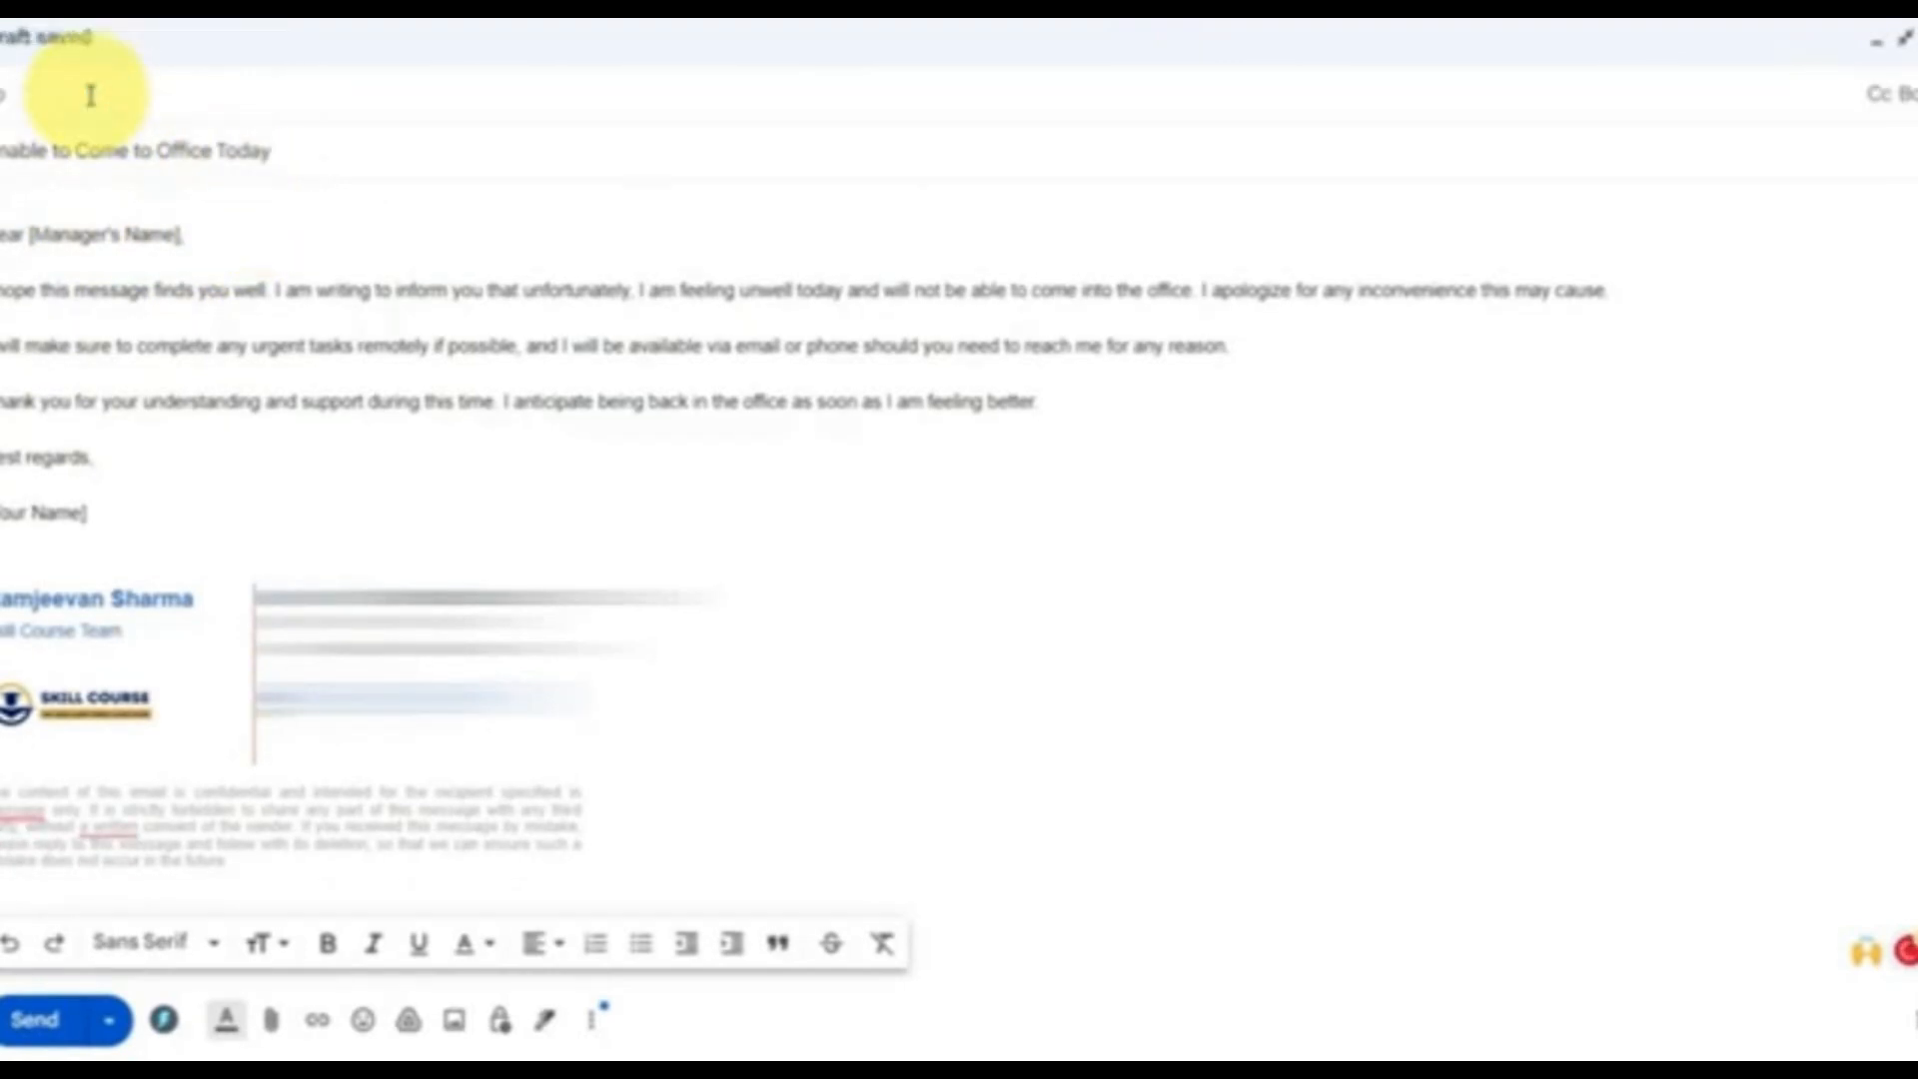
{"action": "type", "text": "rn"}
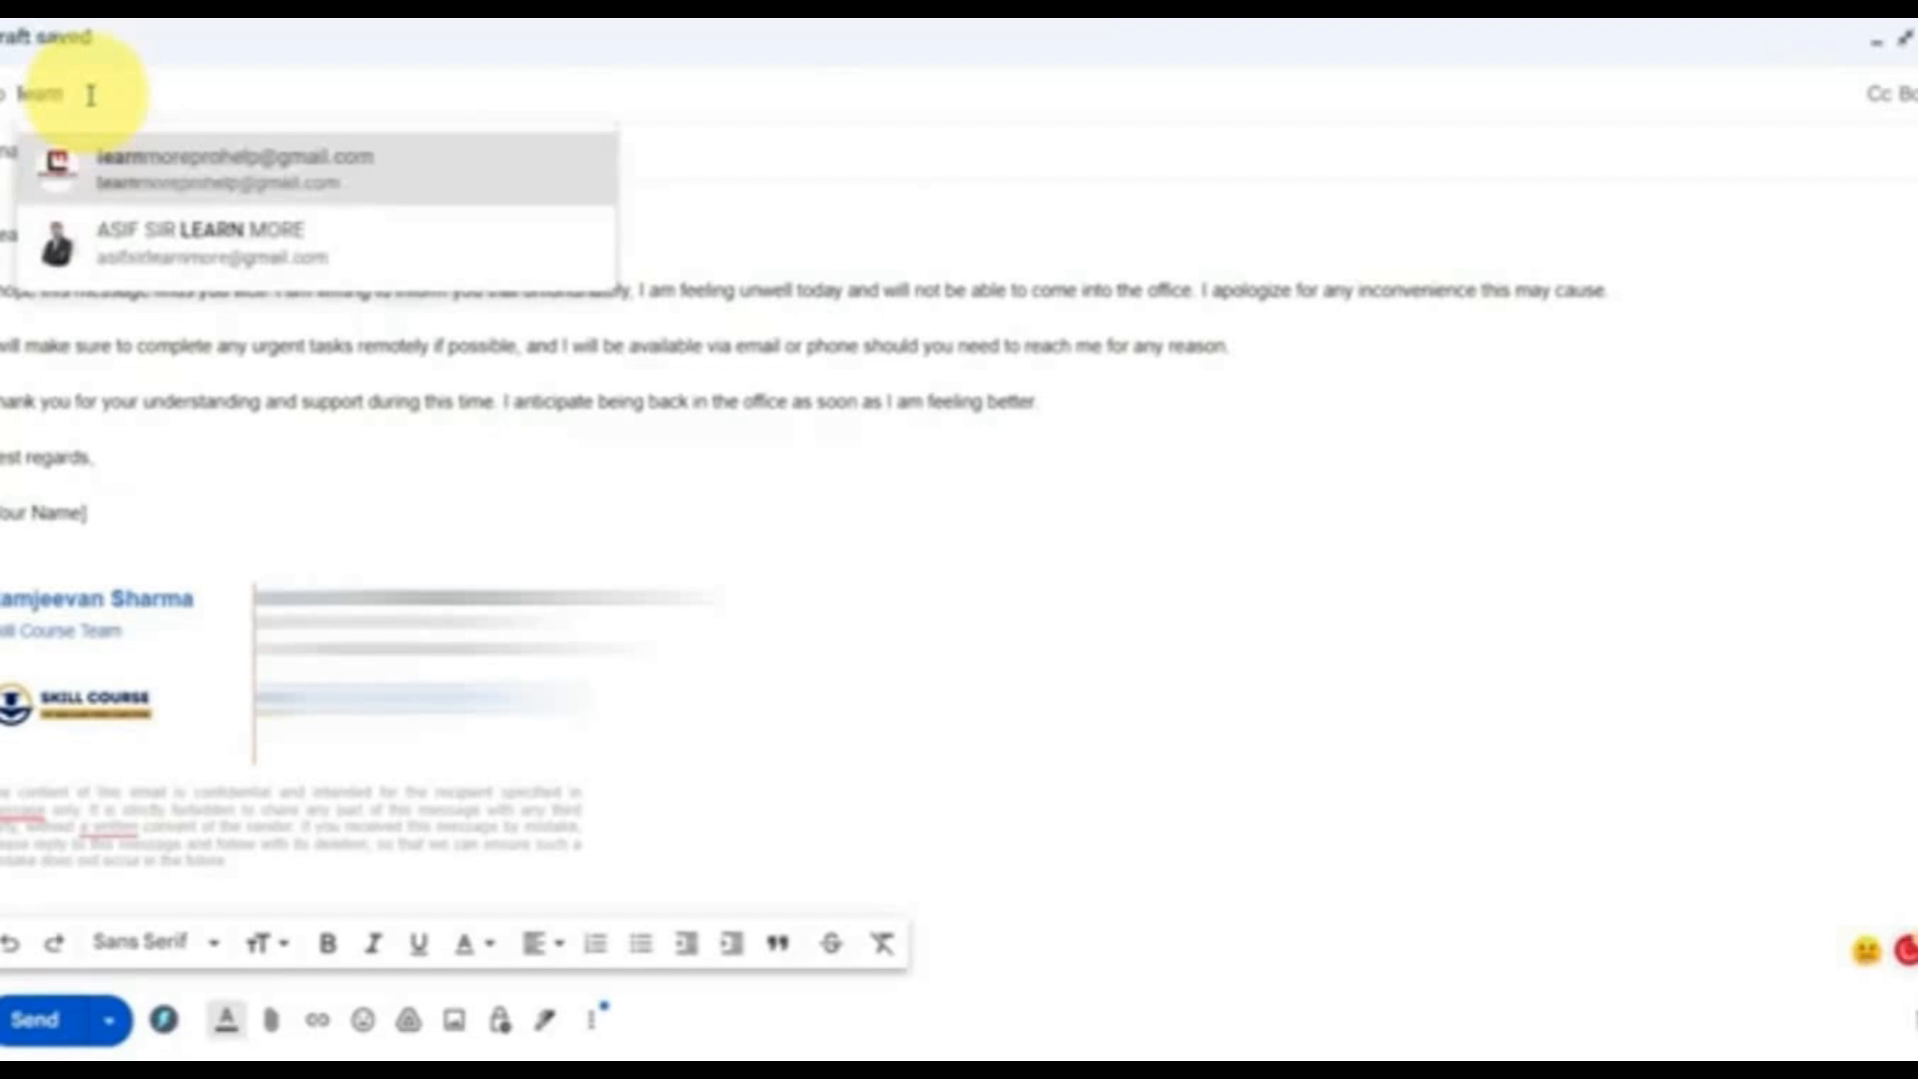
{"action": "left_click", "coordinate": [243, 169]}
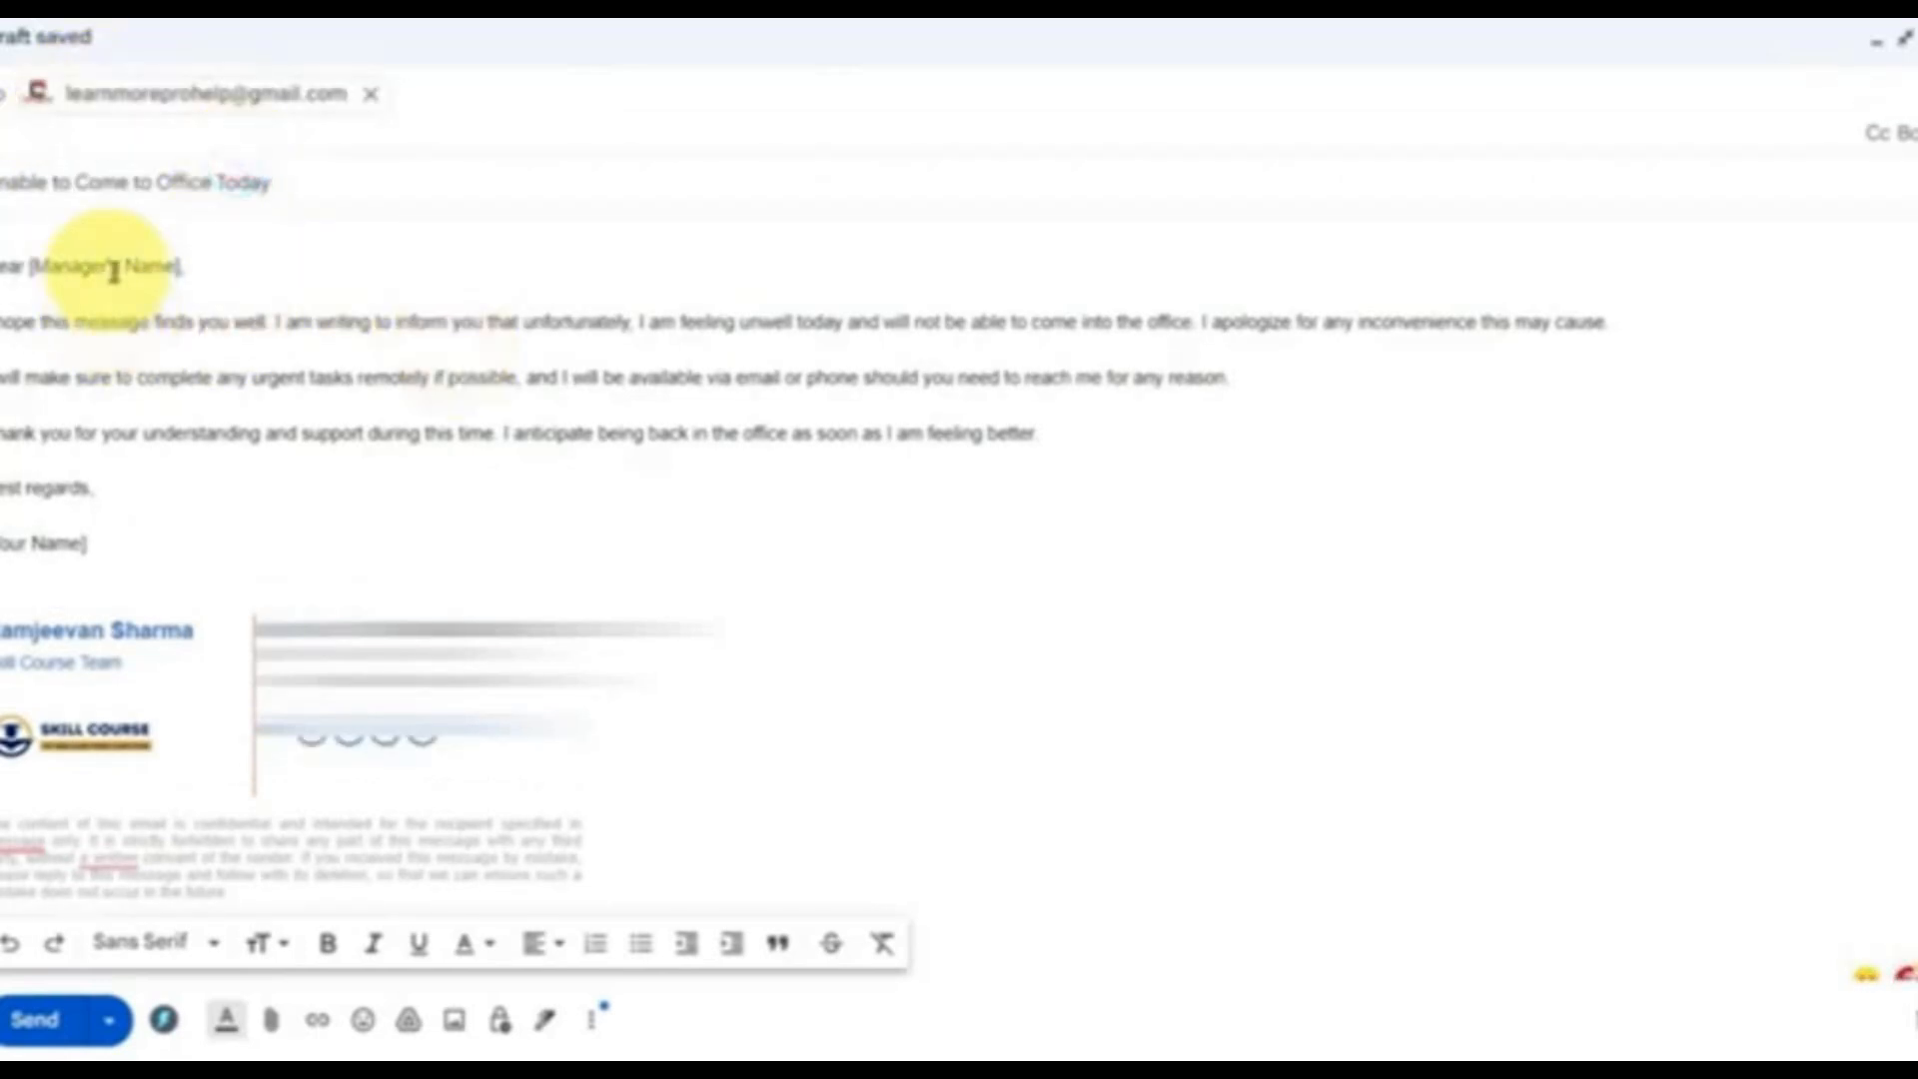
{"action": "left_click", "coordinate": [192, 236]}
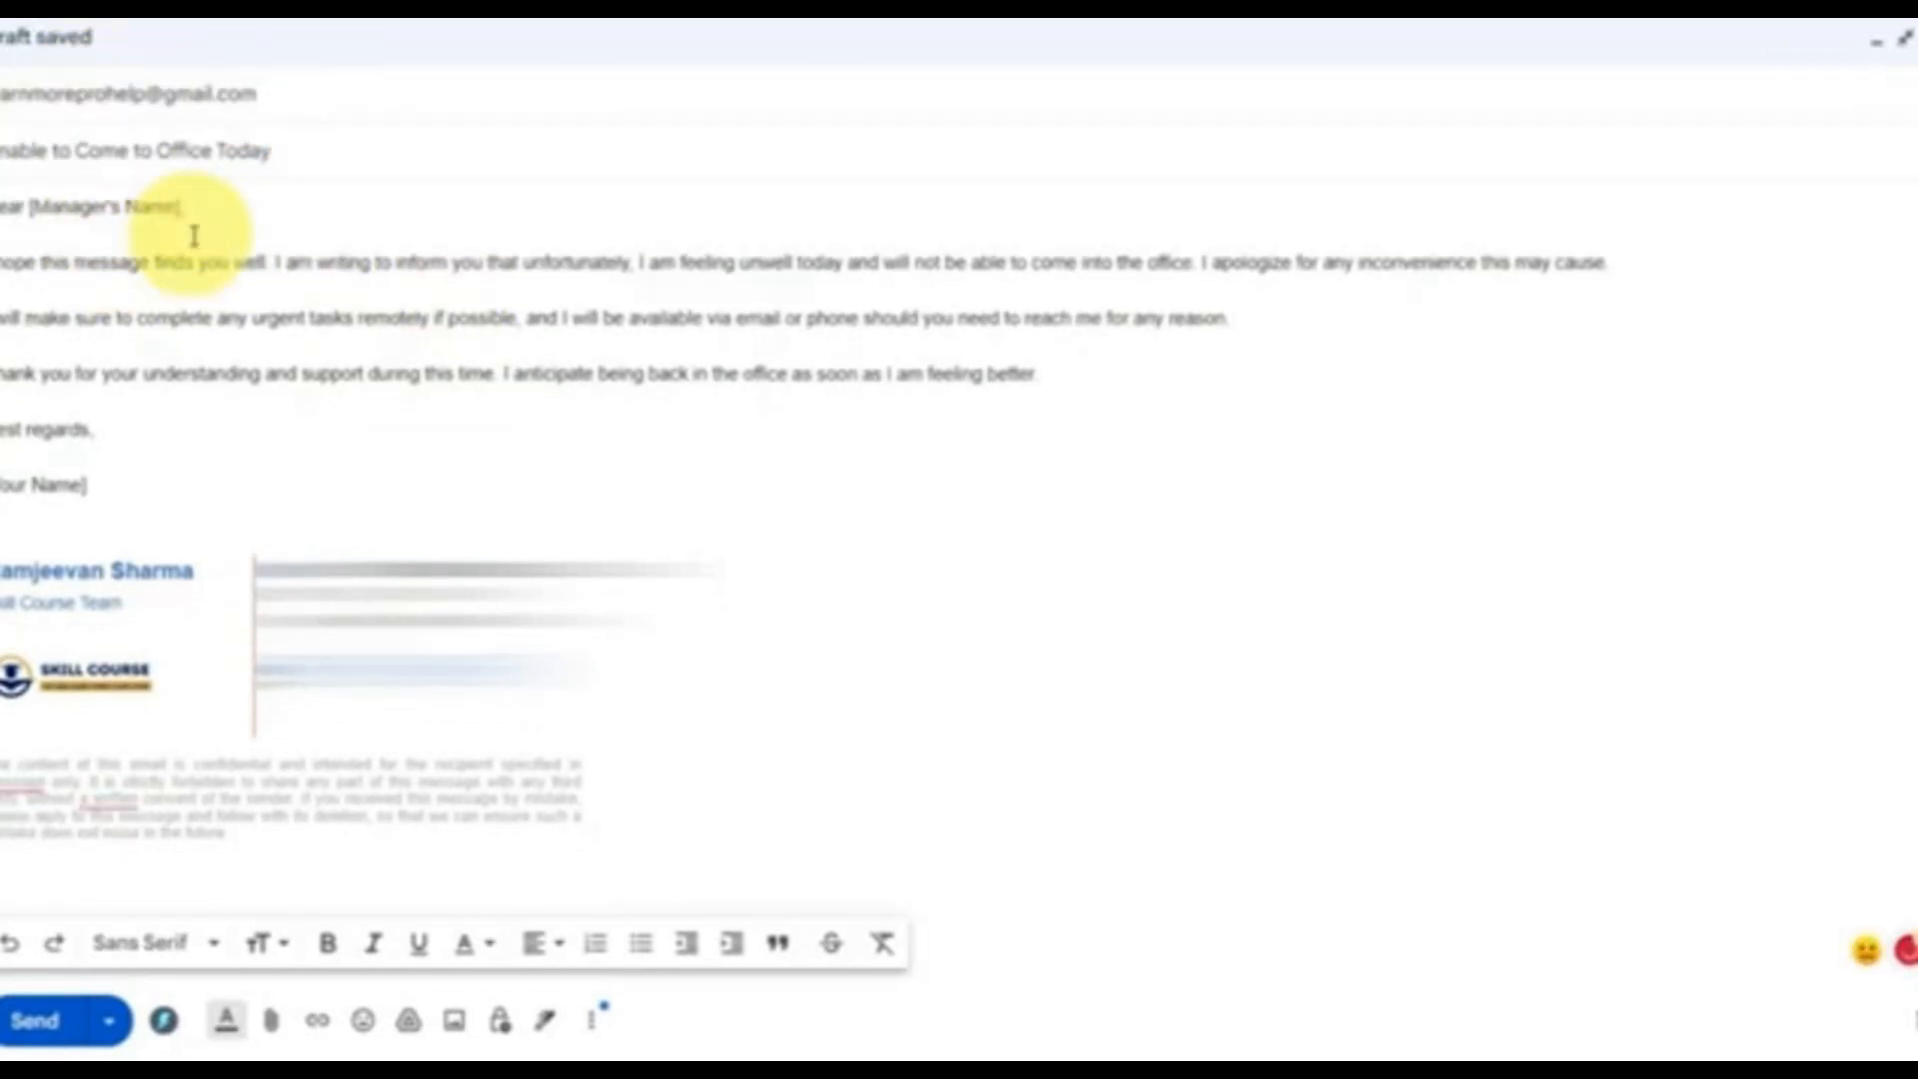
{"action": "key", "text": "Right"}
{"action": "key", "text": "Right"}
{"action": "key", "text": "Right"}
{"action": "key", "text": "Right"}
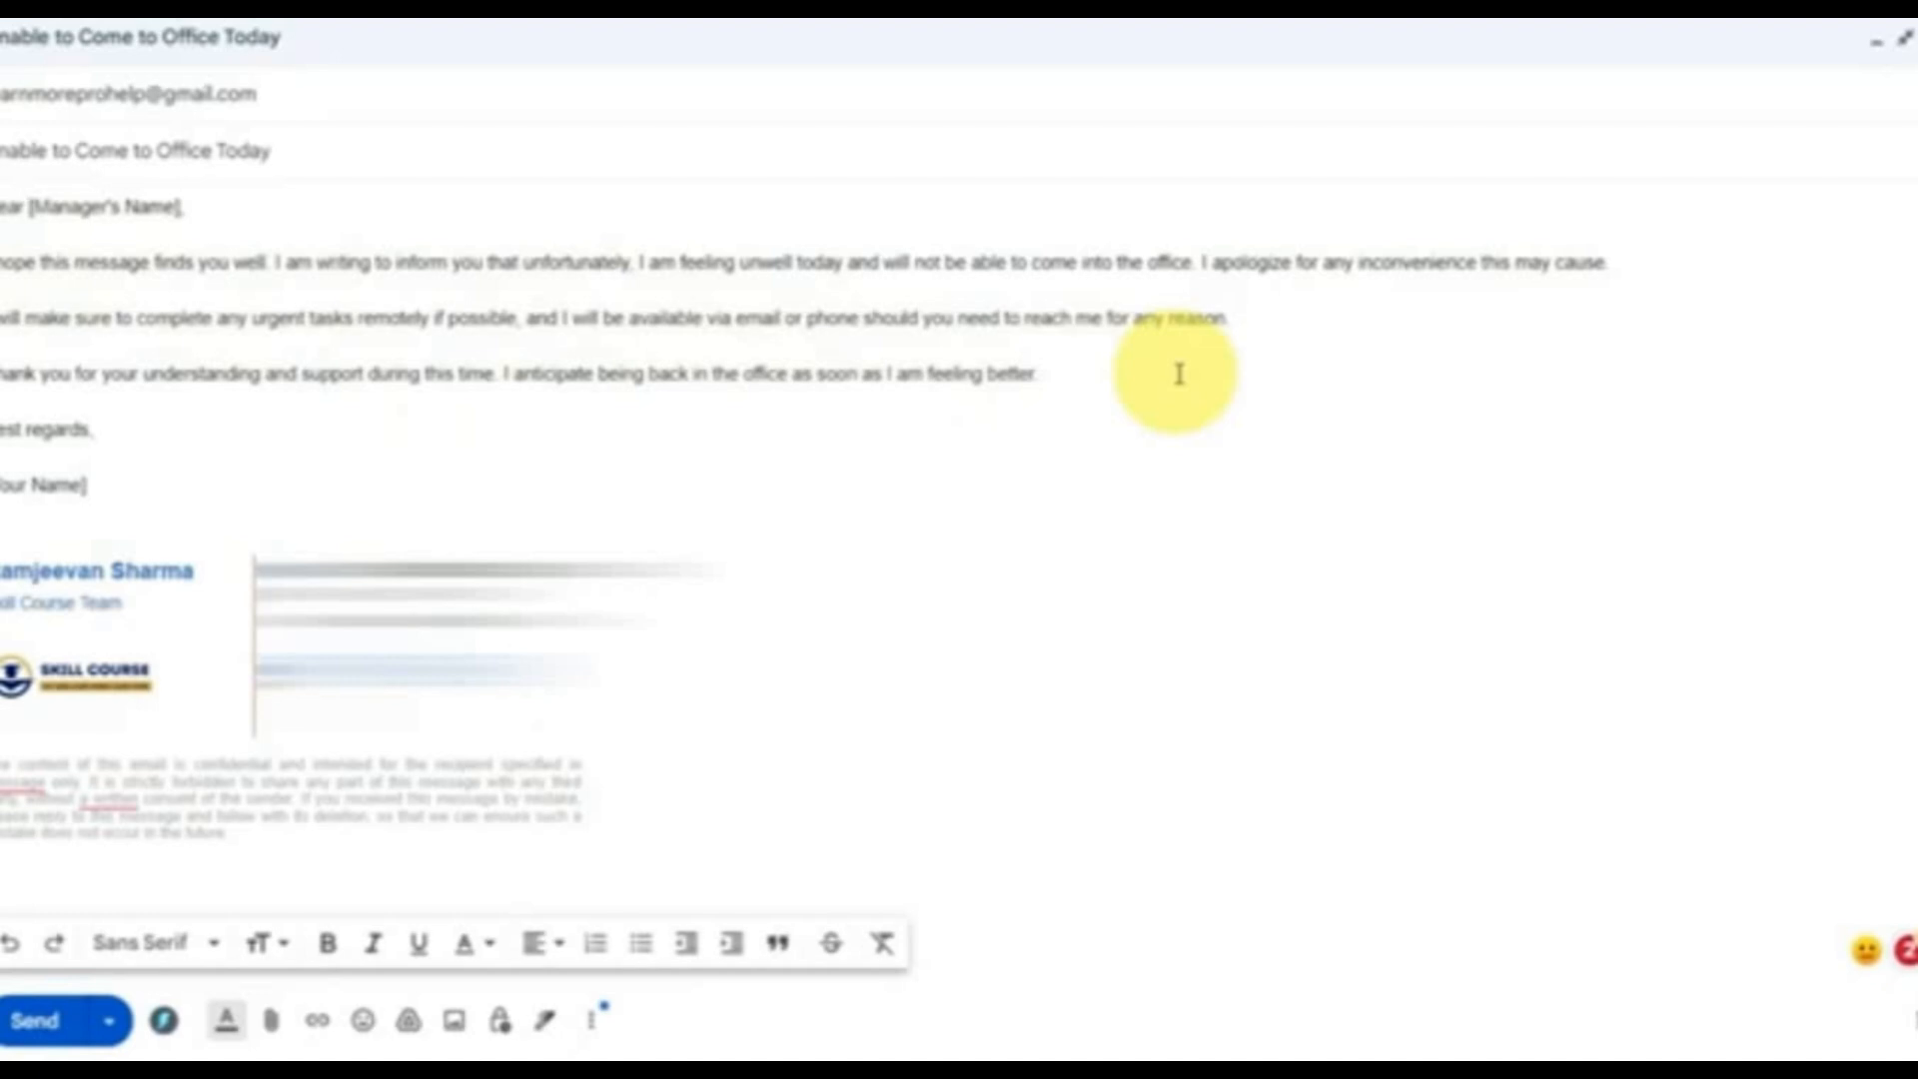
Step: Replace the reused sick-leave prompt with the holiday-closure-but-sale-live message and generate the email
{"action": "left_click", "coordinate": [164, 1020]}
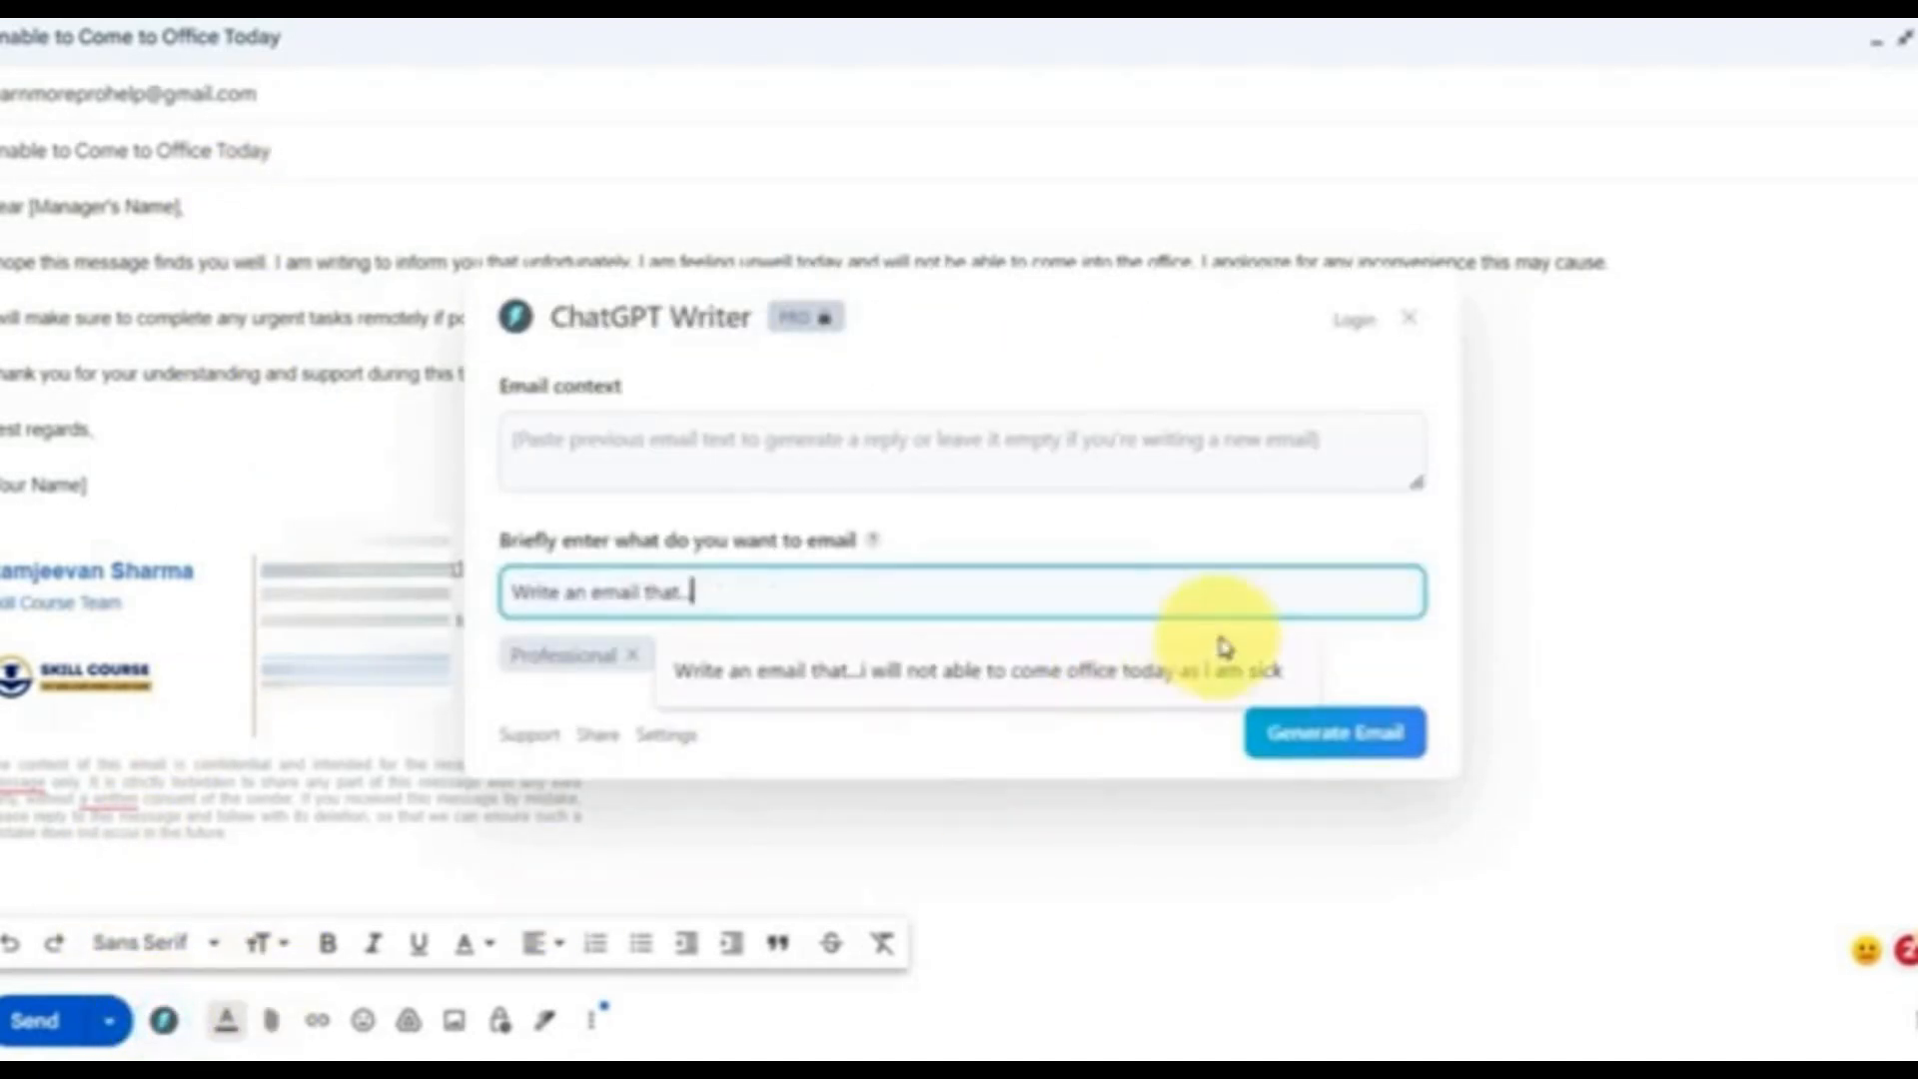
{"action": "left_click", "coordinate": [1179, 686]}
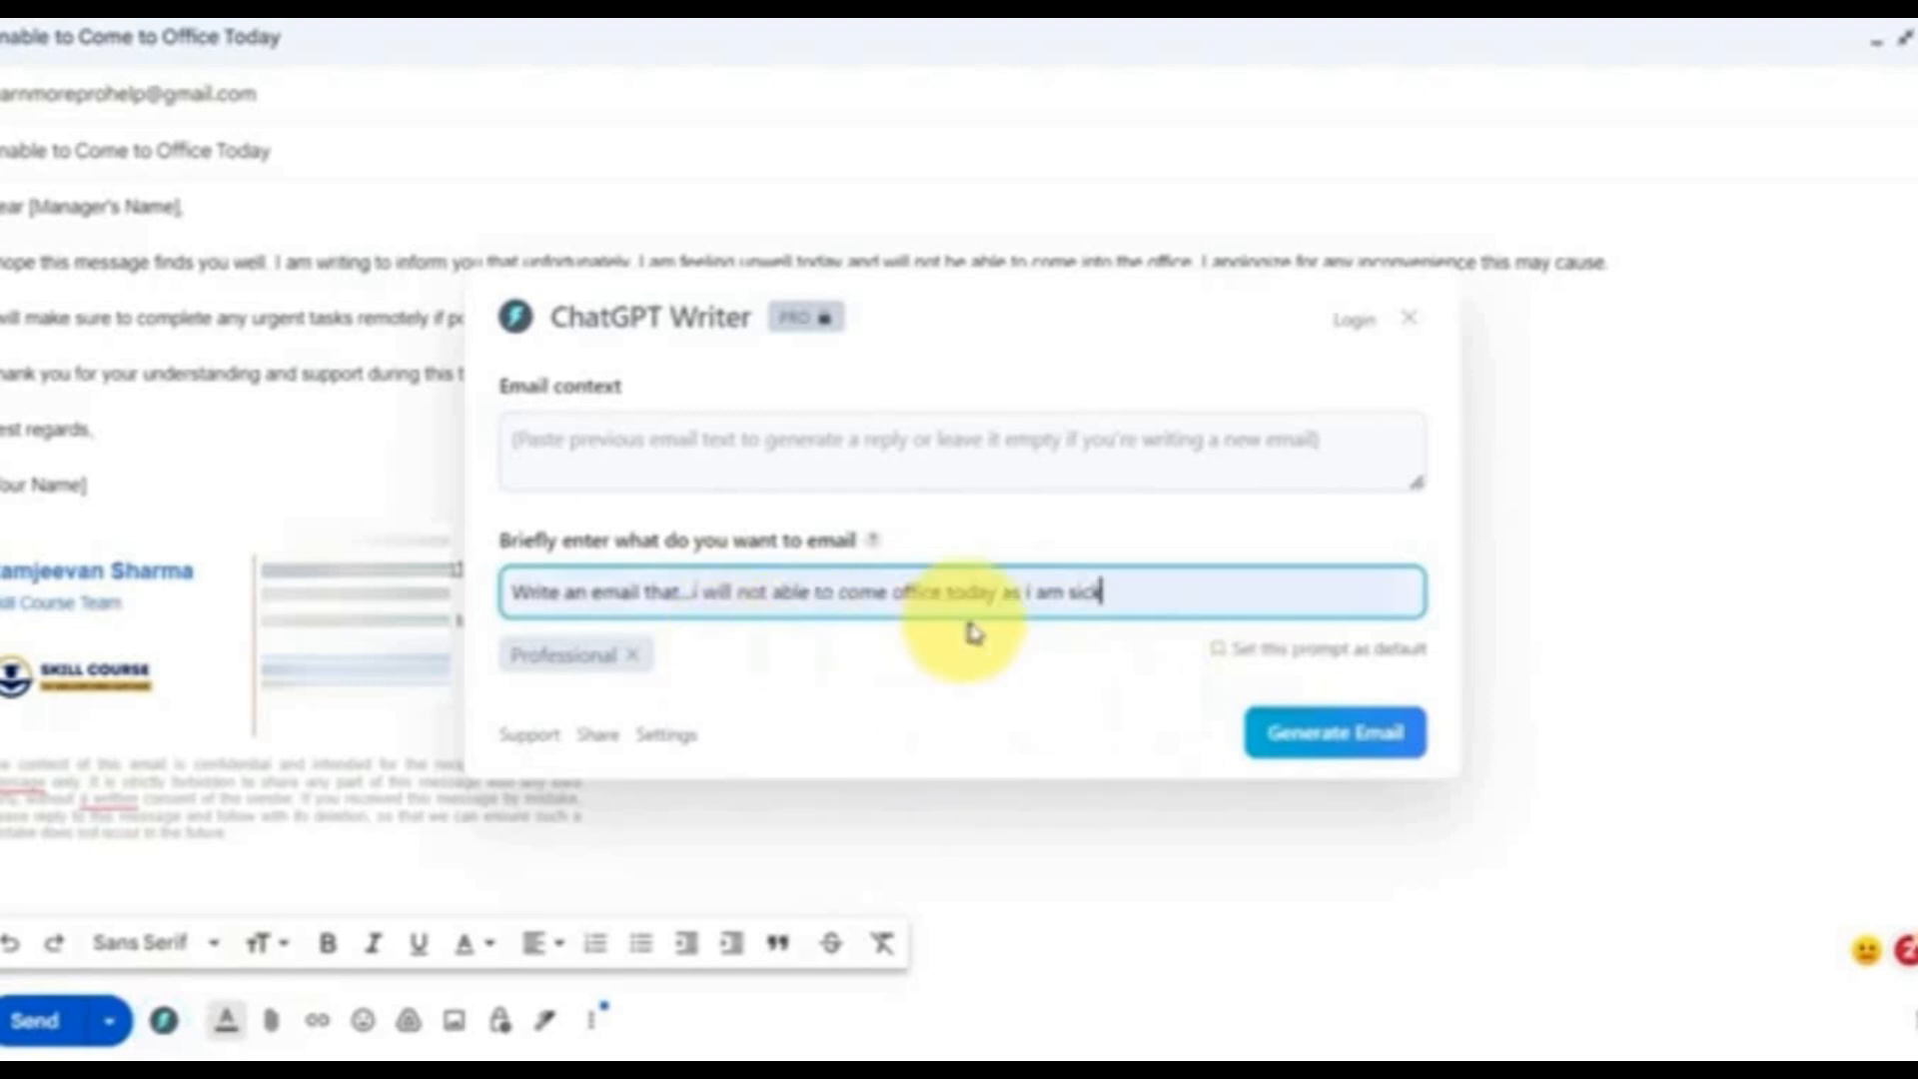
{"action": "left_click", "coordinate": [1309, 737]}
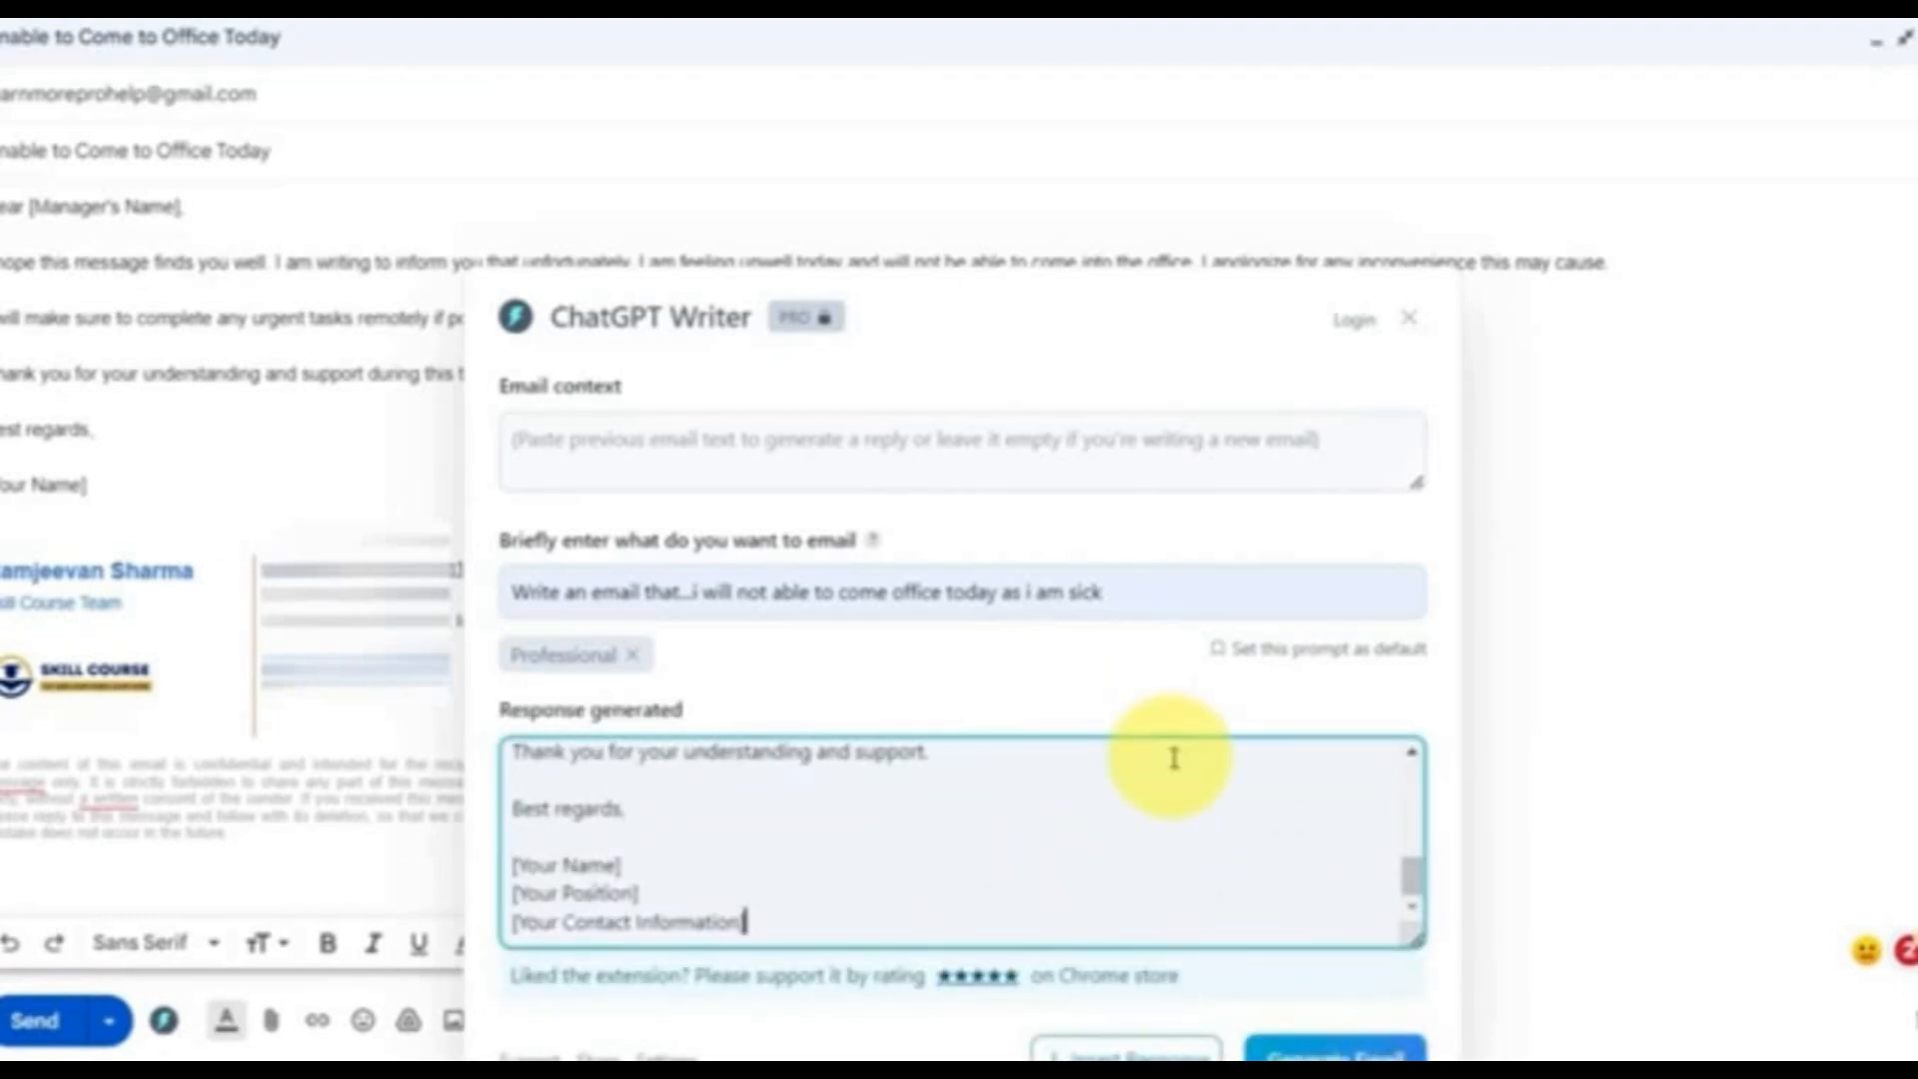
{"action": "left_click_drag", "start_coordinate": [696, 593], "coordinate": [1171, 593]}
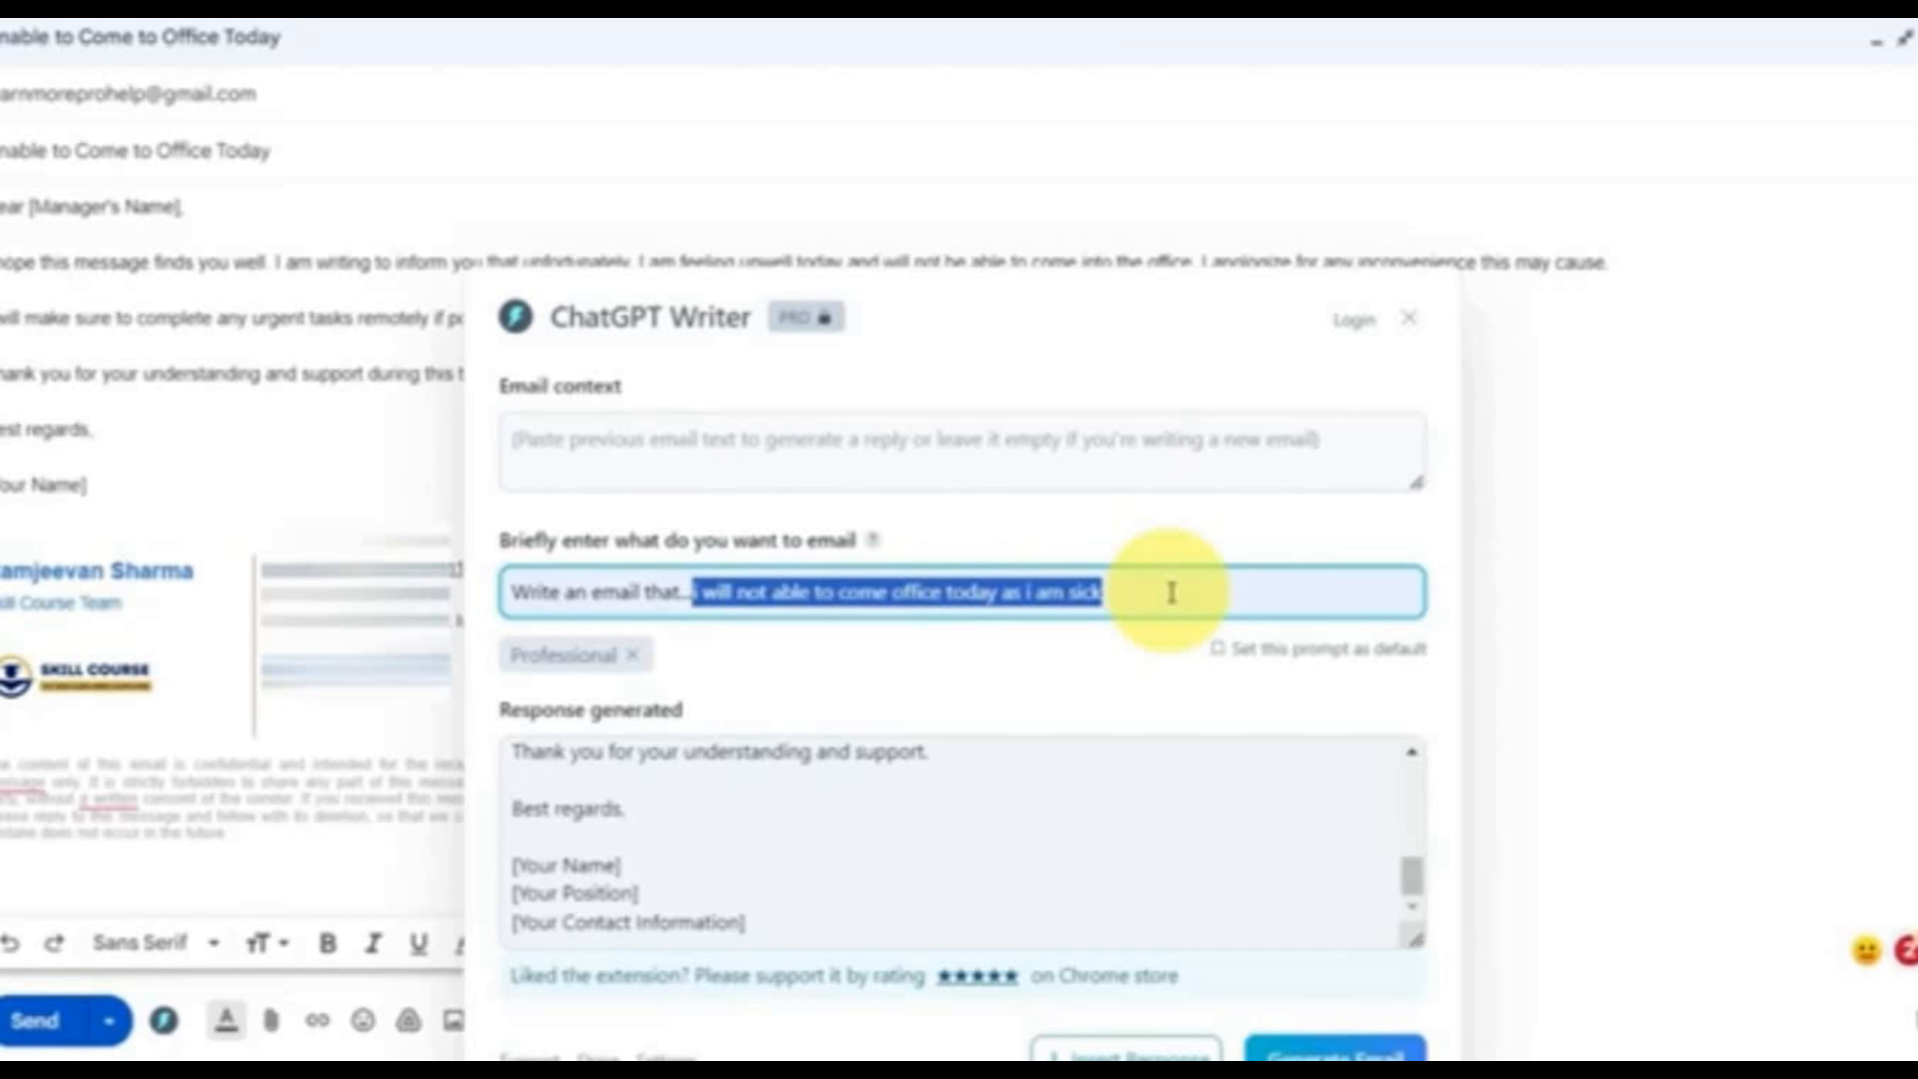
{"action": "type", "text": "tomorrow is holiday and office will be closed. but sale is live and refresh will be available"}
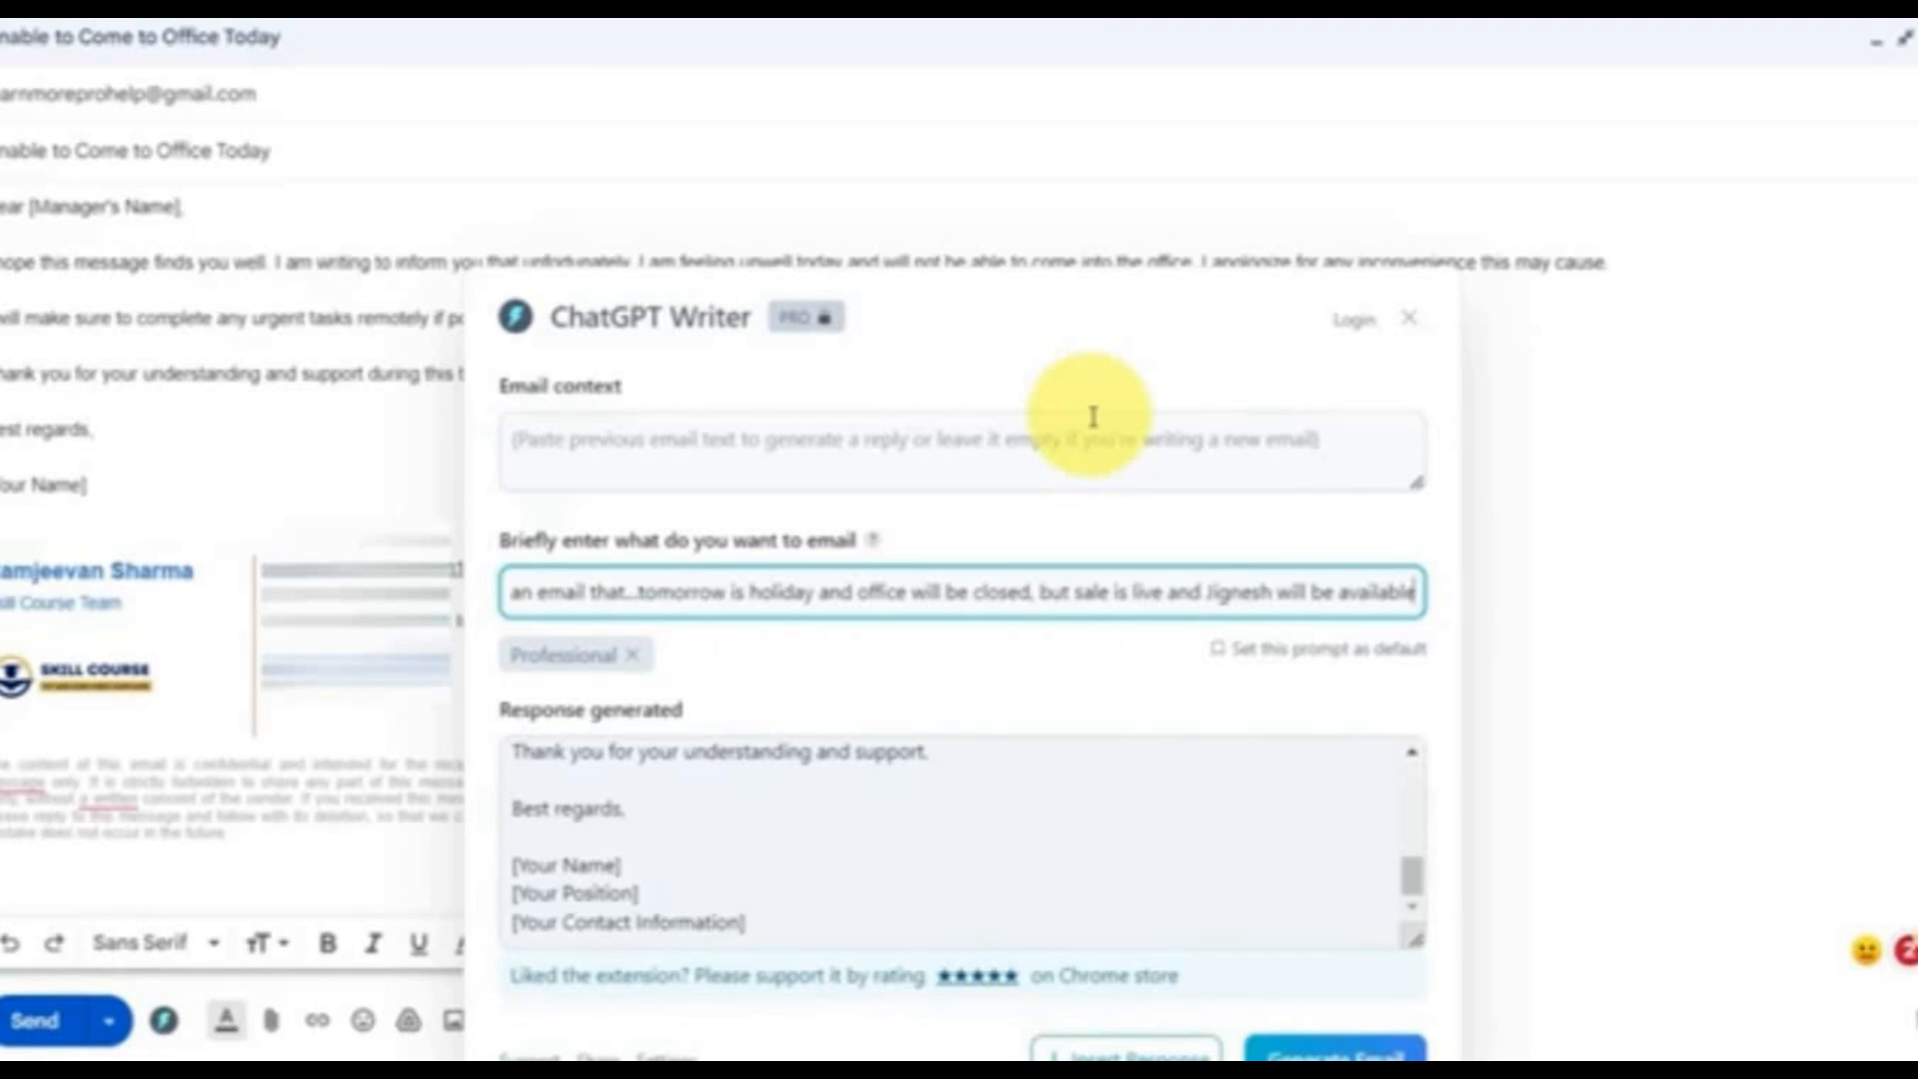
{"action": "left_click", "coordinate": [1349, 1049]}
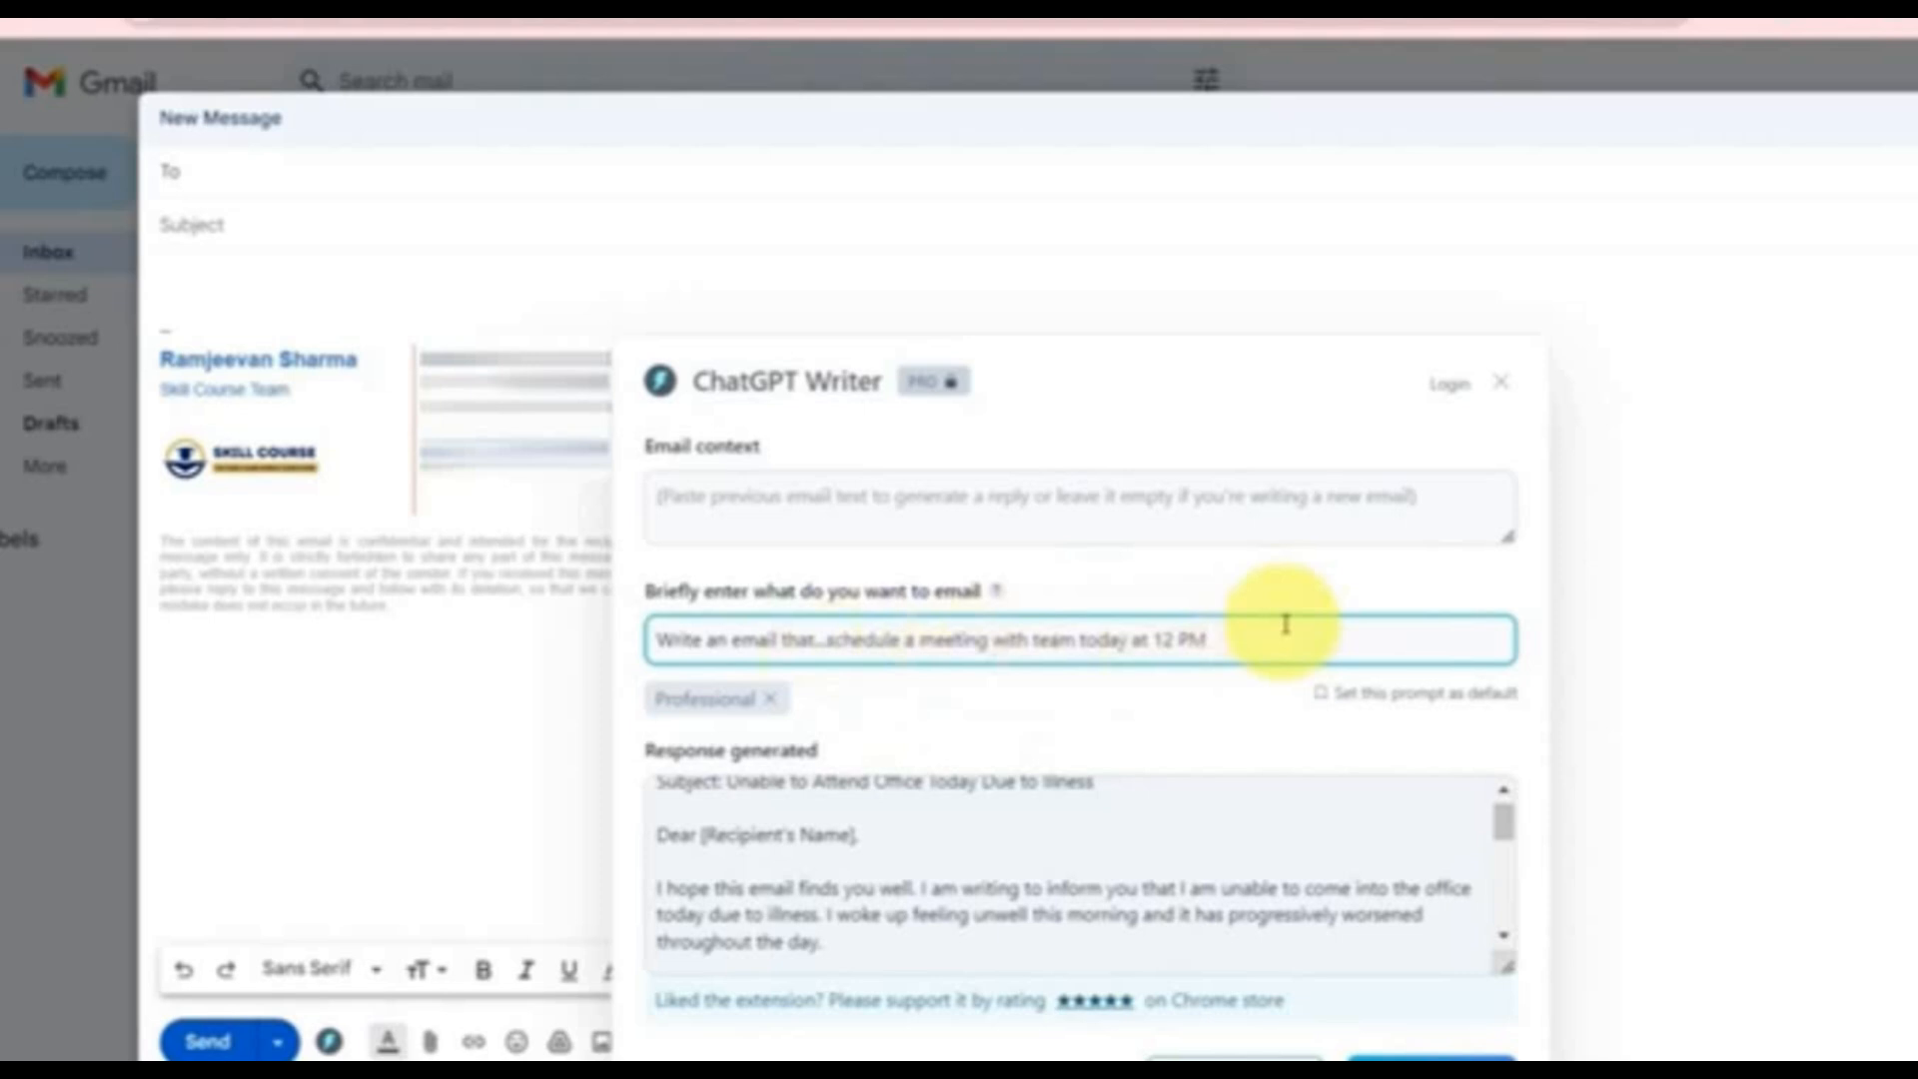
Step: Generate a team meeting request email with ChatGPT Writer and review it
{"action": "left_click", "coordinate": [1438, 1047]}
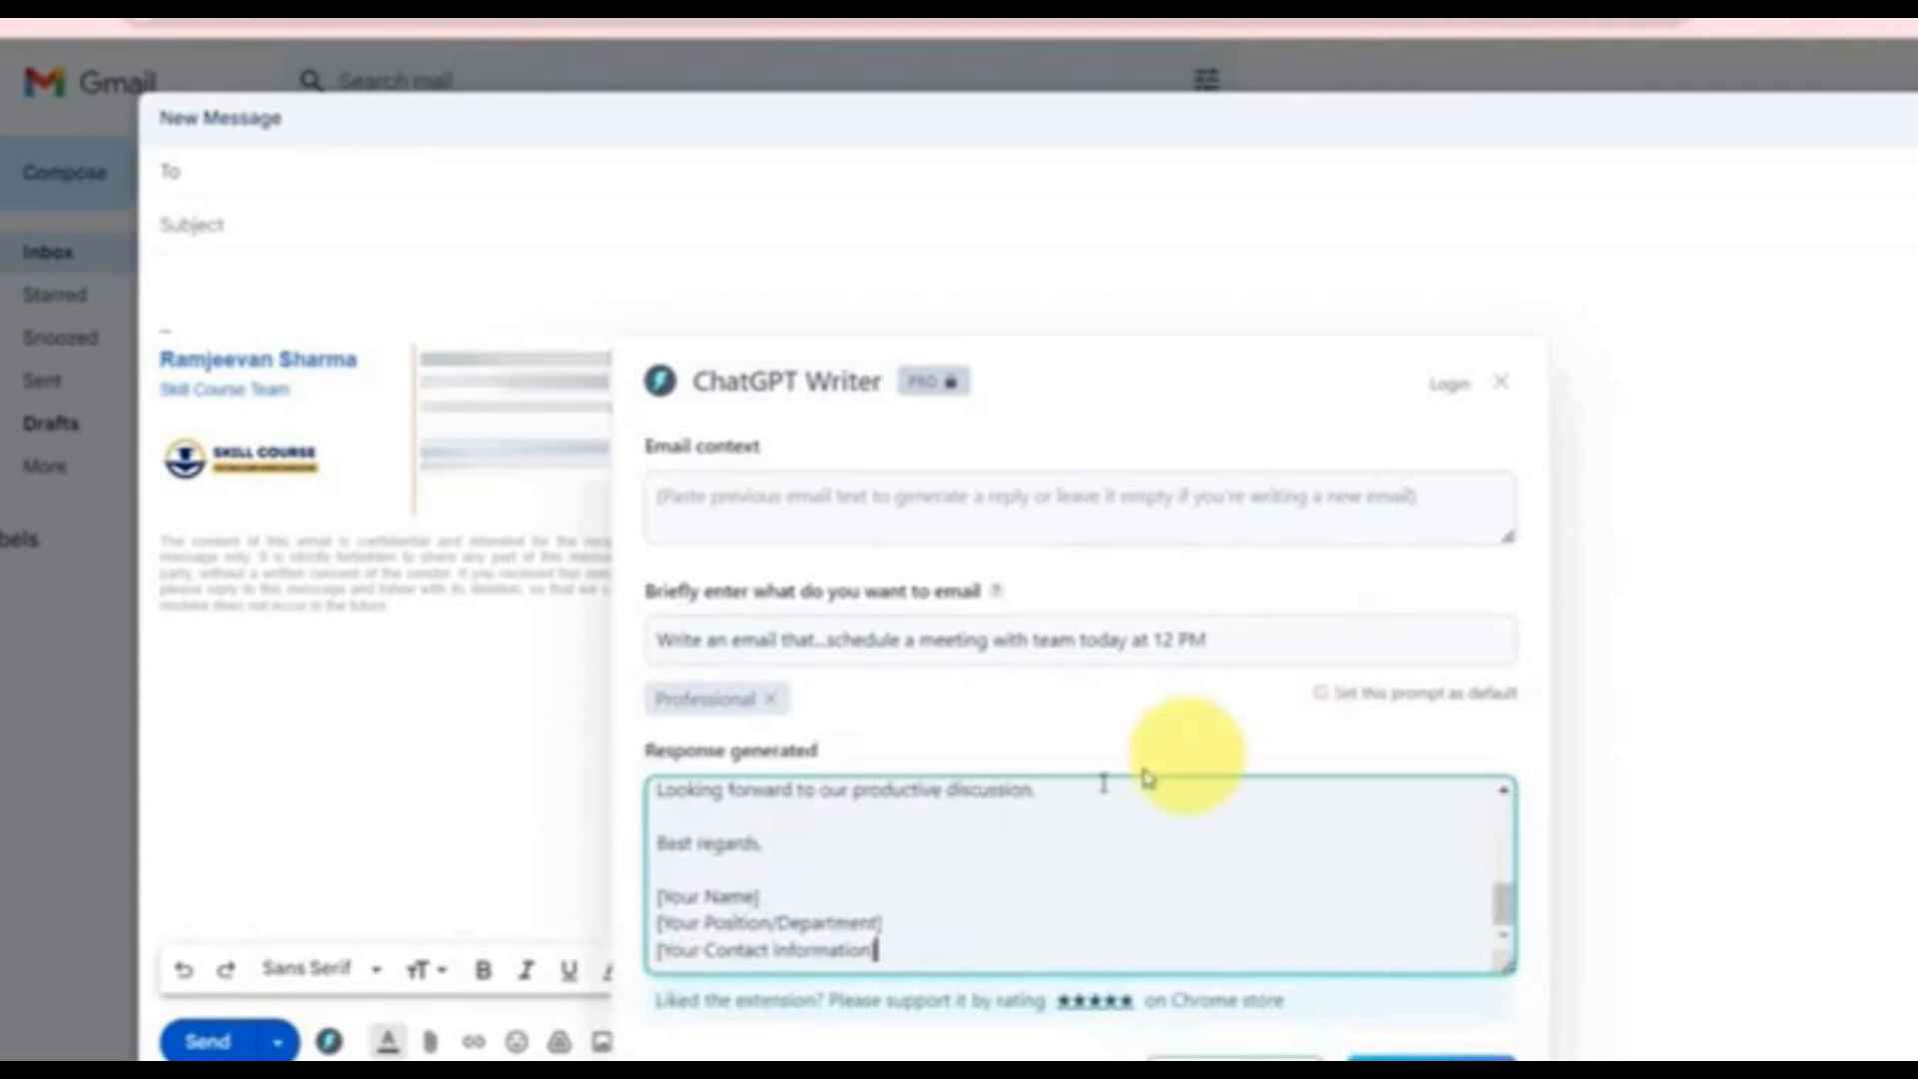
{"action": "scroll", "coordinate": [1089, 825], "scroll_direction": "up", "scroll_amount": 6}
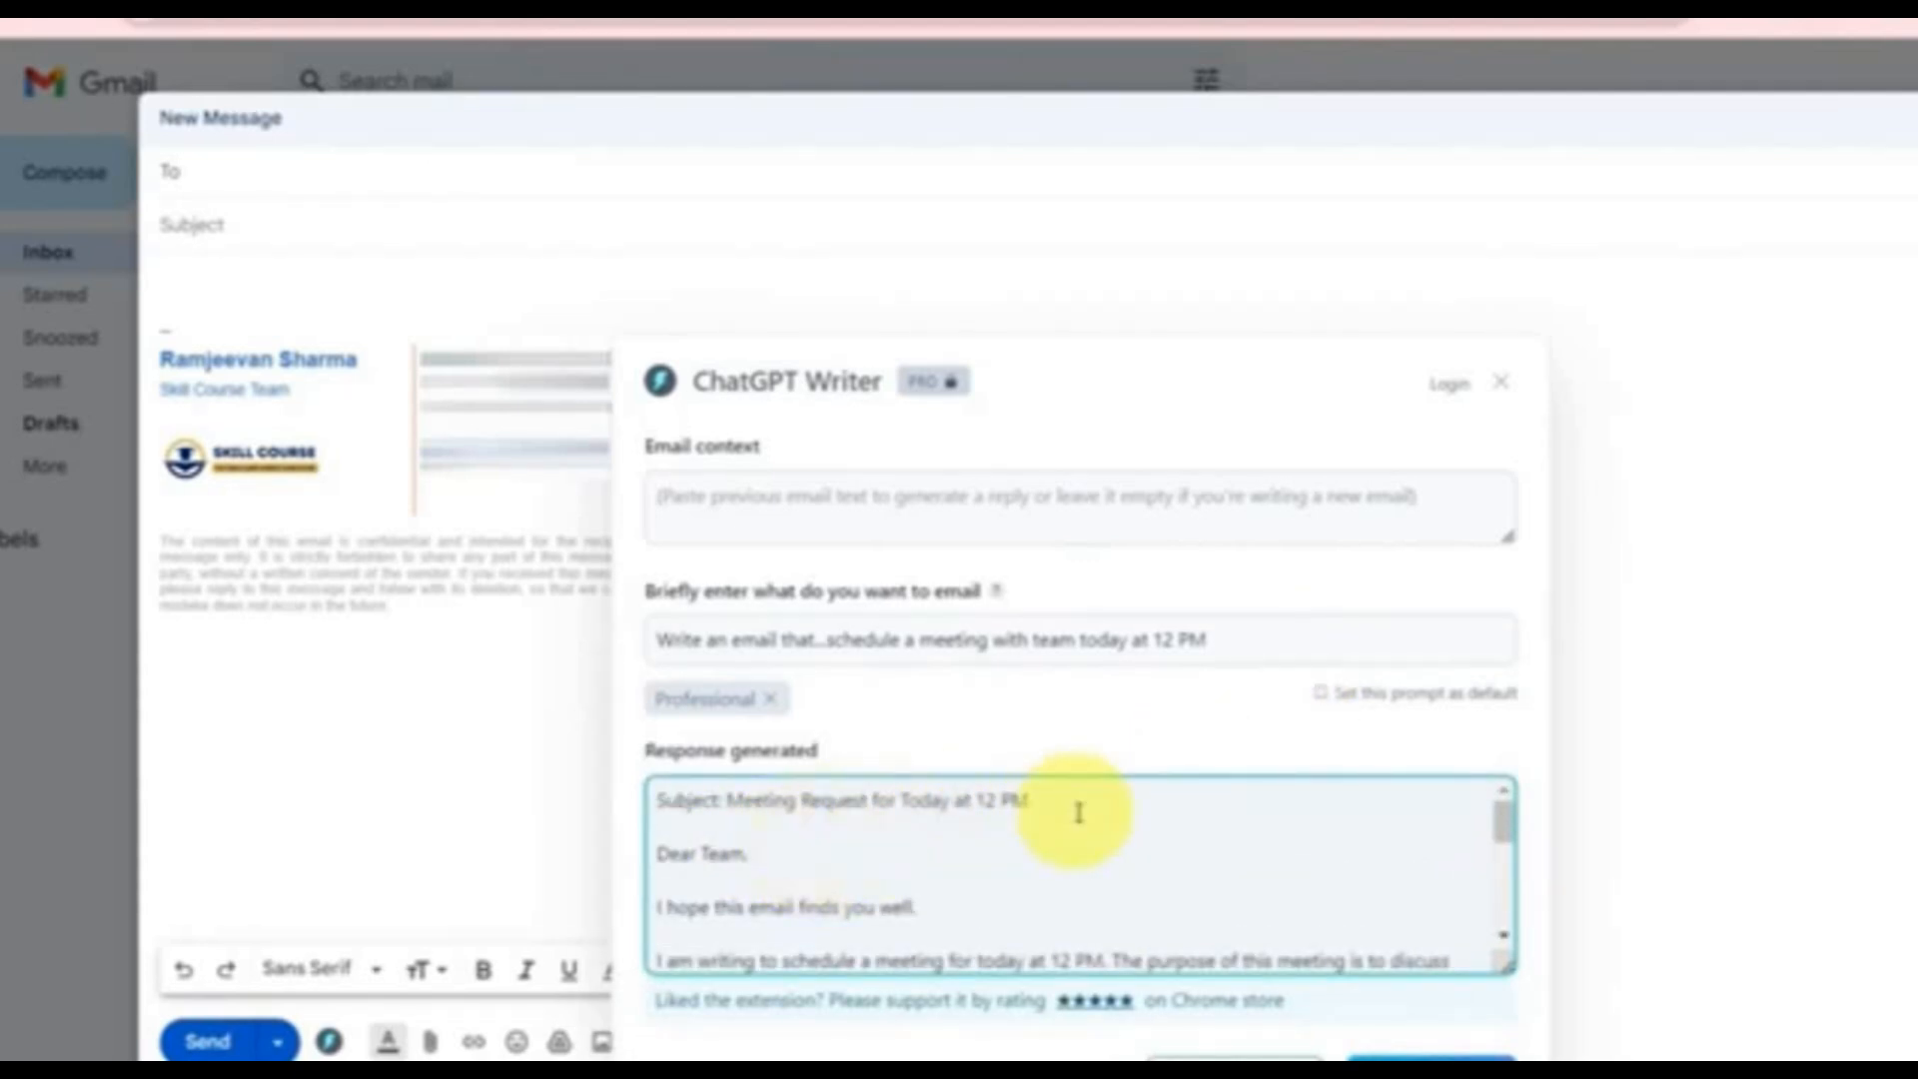
{"action": "scroll", "coordinate": [1084, 811], "scroll_direction": "down", "scroll_amount": 3}
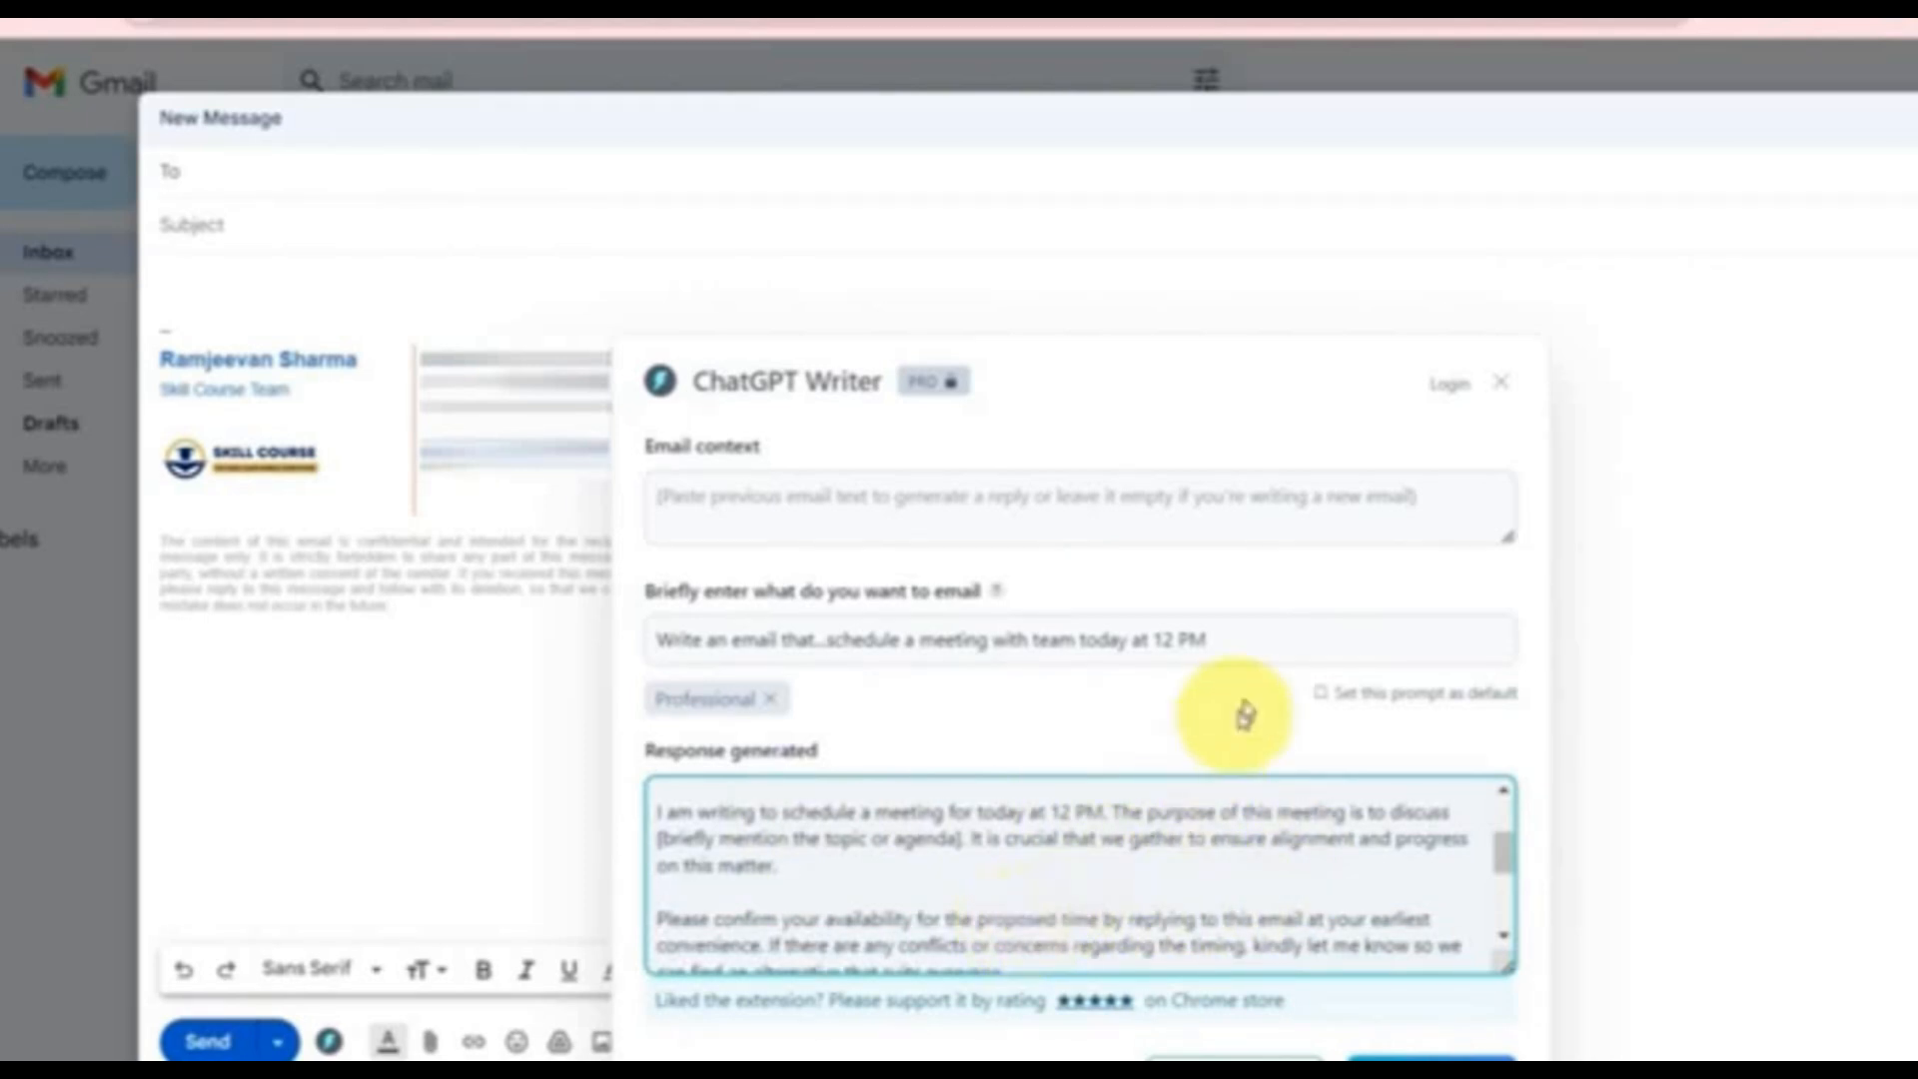
Step: Append 'for sale' to the prompt, regenerate, and insert the 12 PM sales meeting email
{"action": "left_click", "coordinate": [1257, 635]}
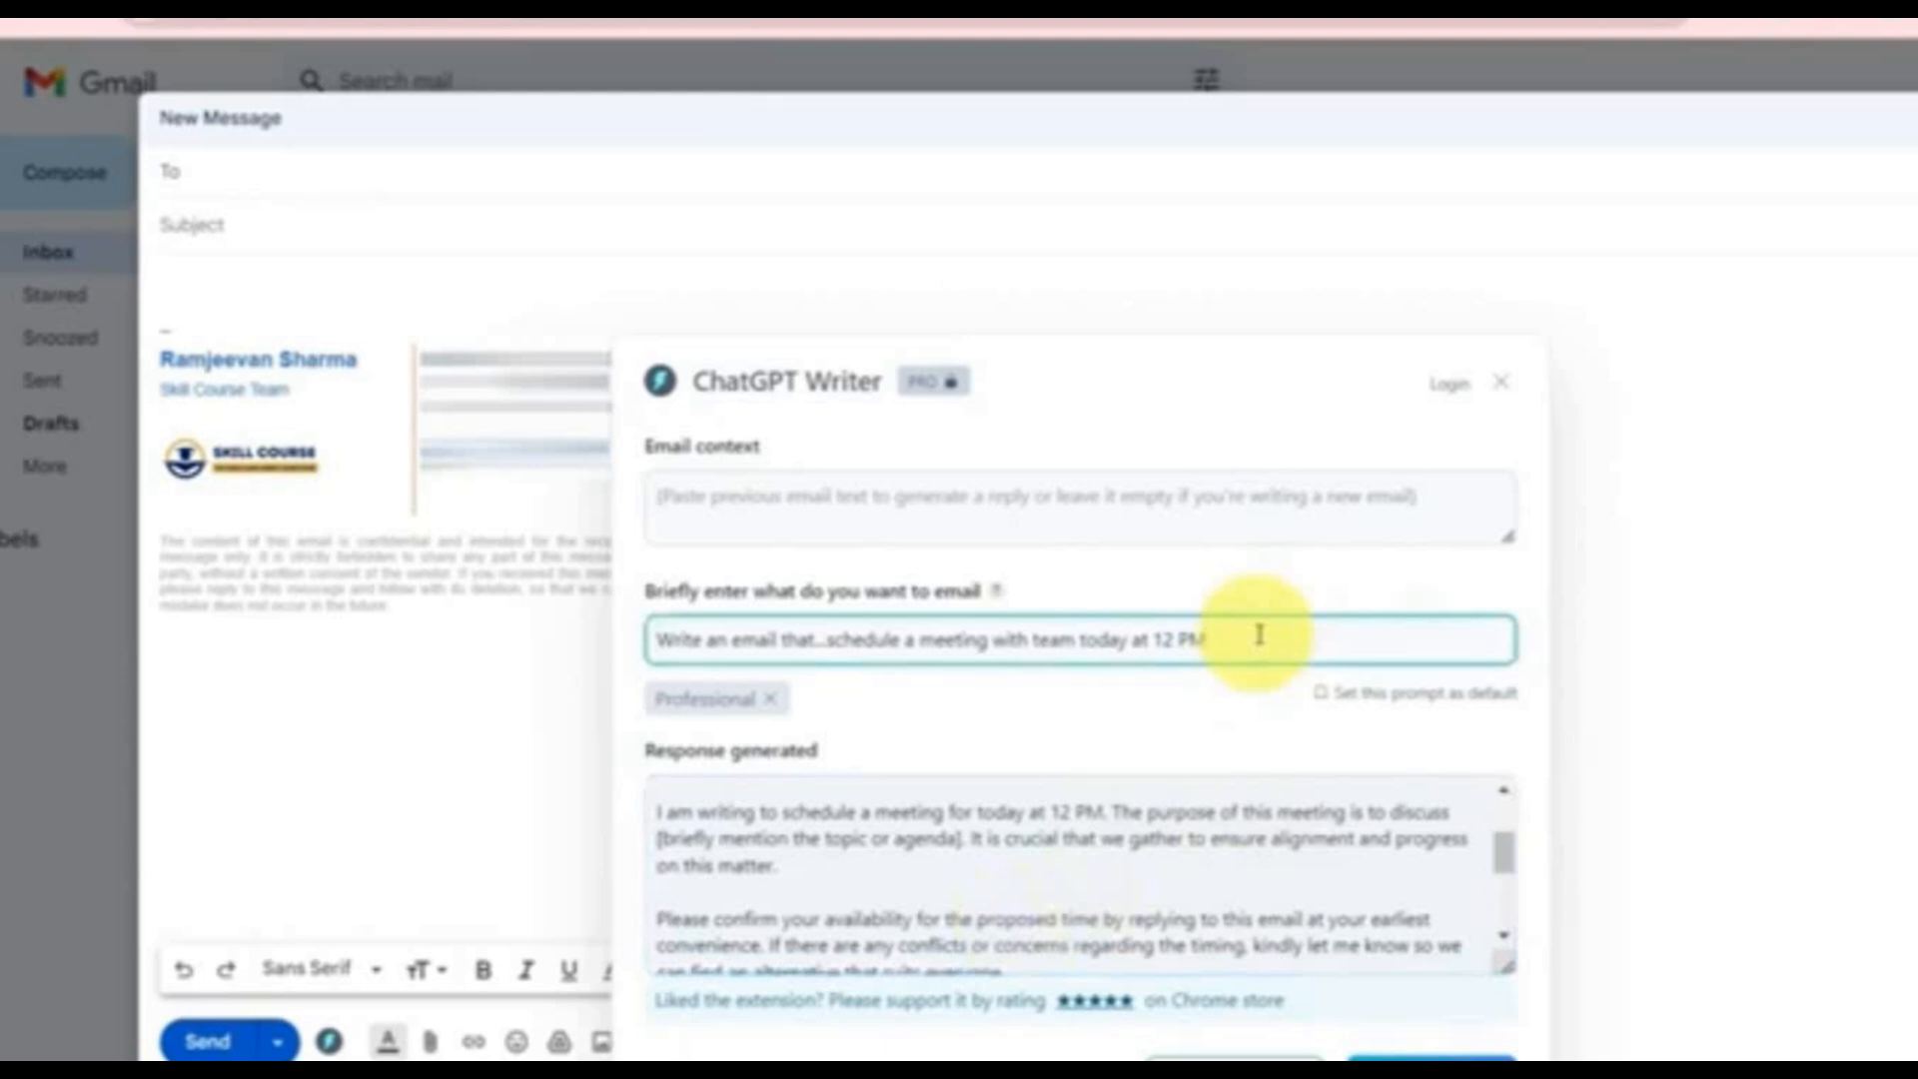
{"action": "type", "text": "for sale"}
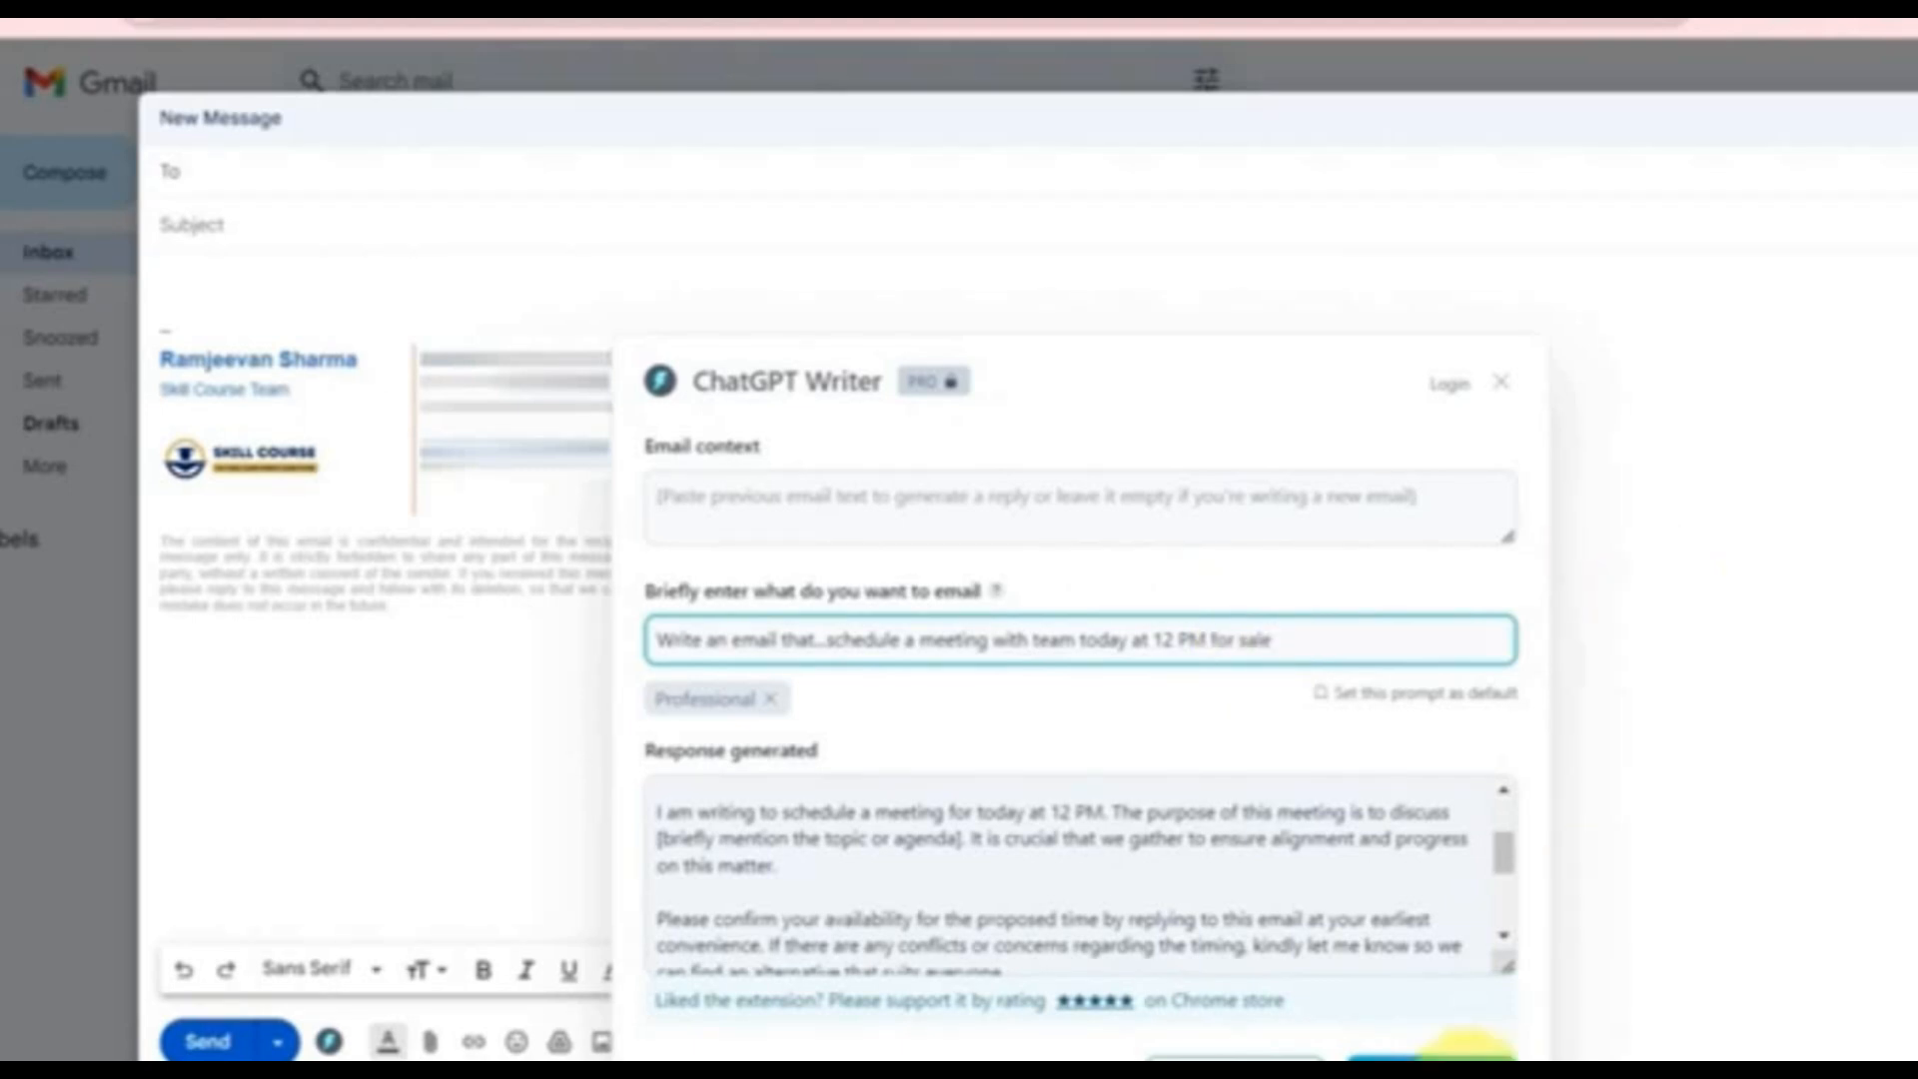
{"action": "left_click", "coordinate": [1462, 1051]}
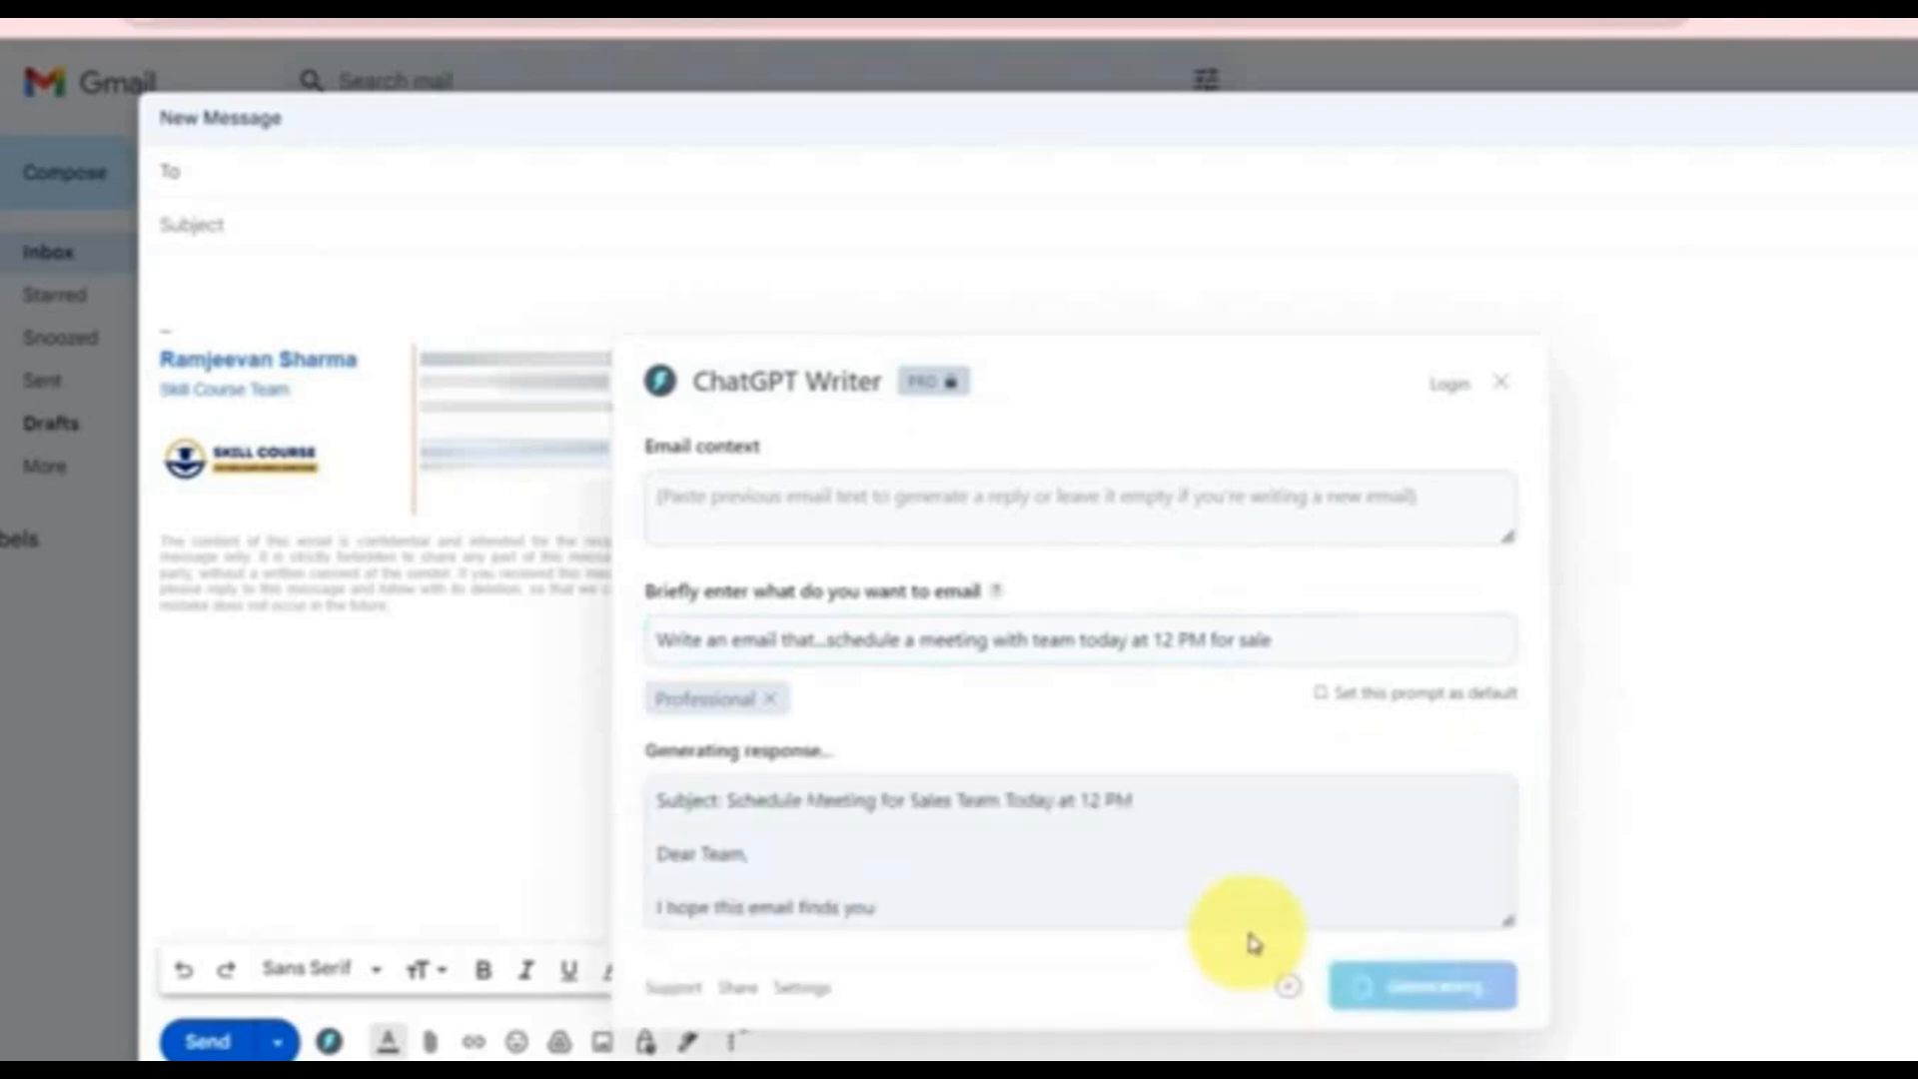
{"action": "scroll", "coordinate": [1255, 861], "scroll_direction": "down", "scroll_amount": 1}
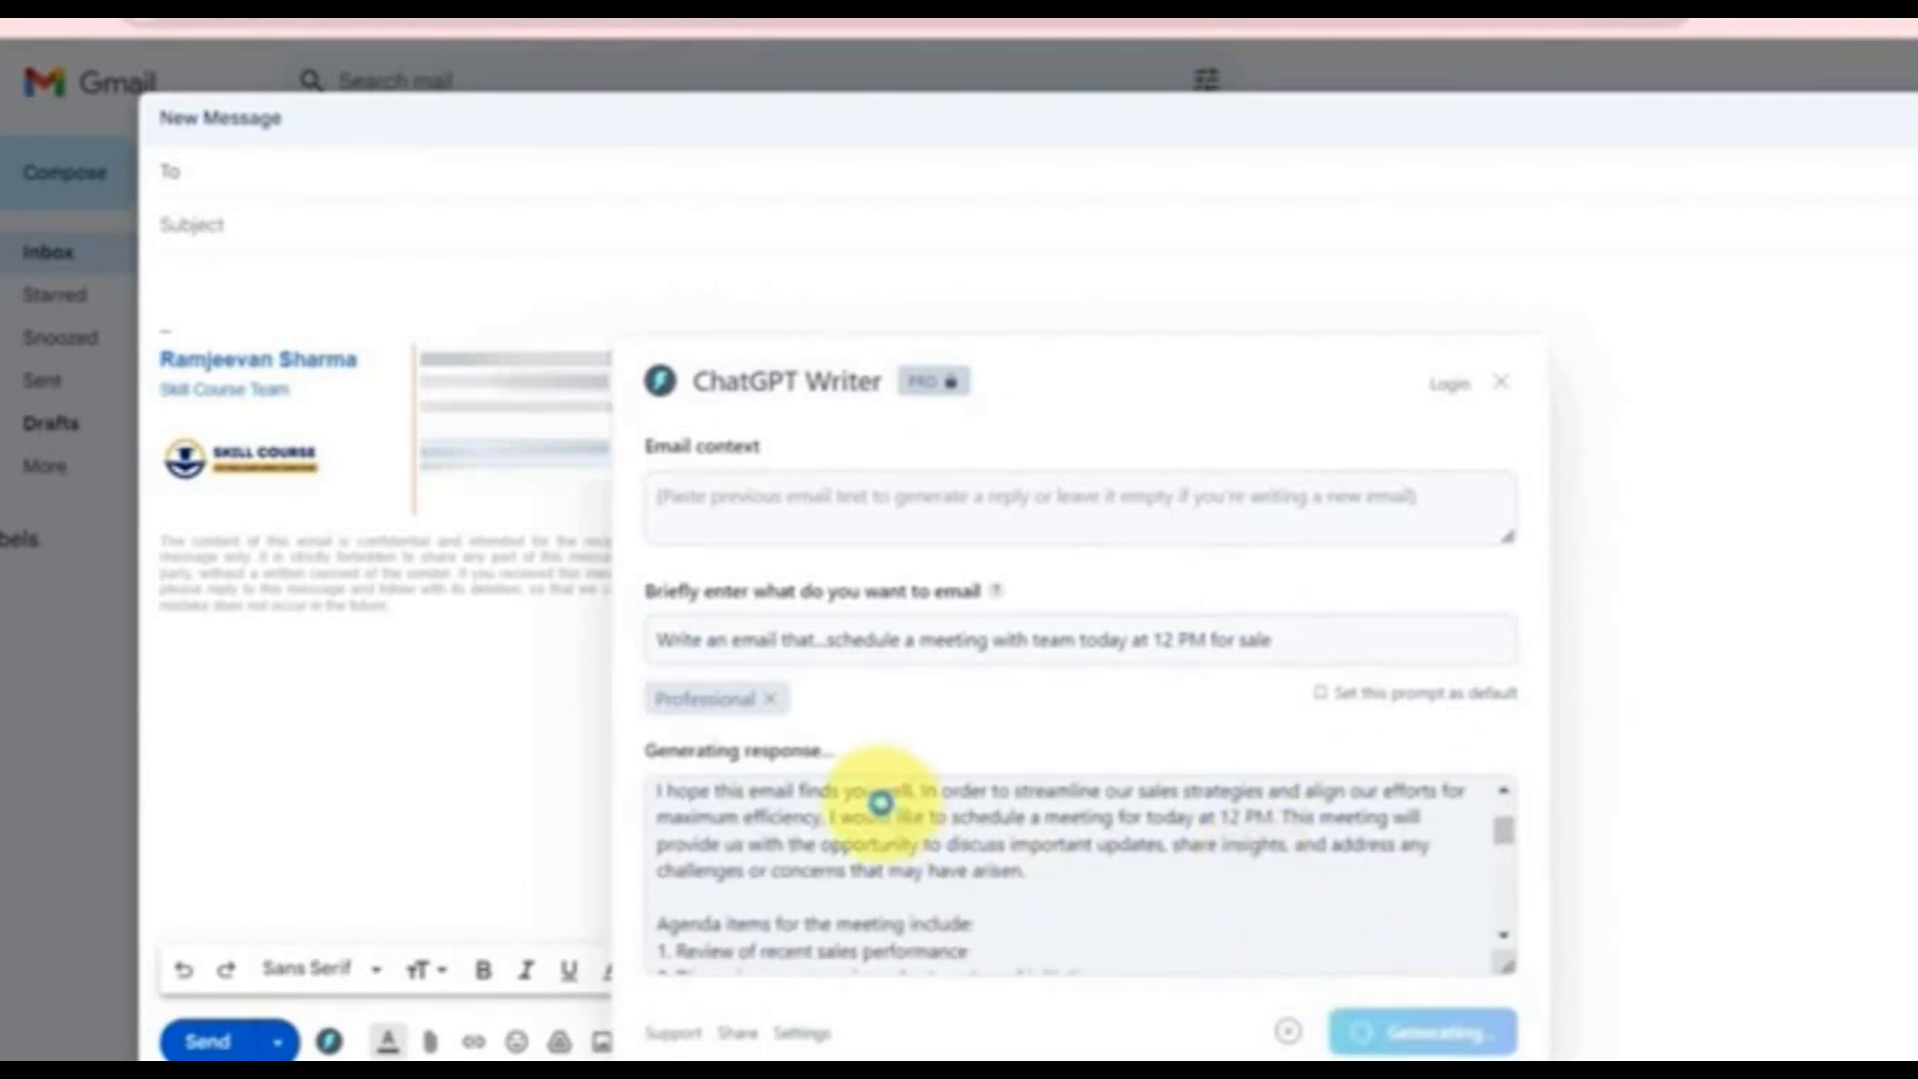
{"action": "left_click_drag", "start_coordinate": [827, 640], "coordinate": [1341, 637]}
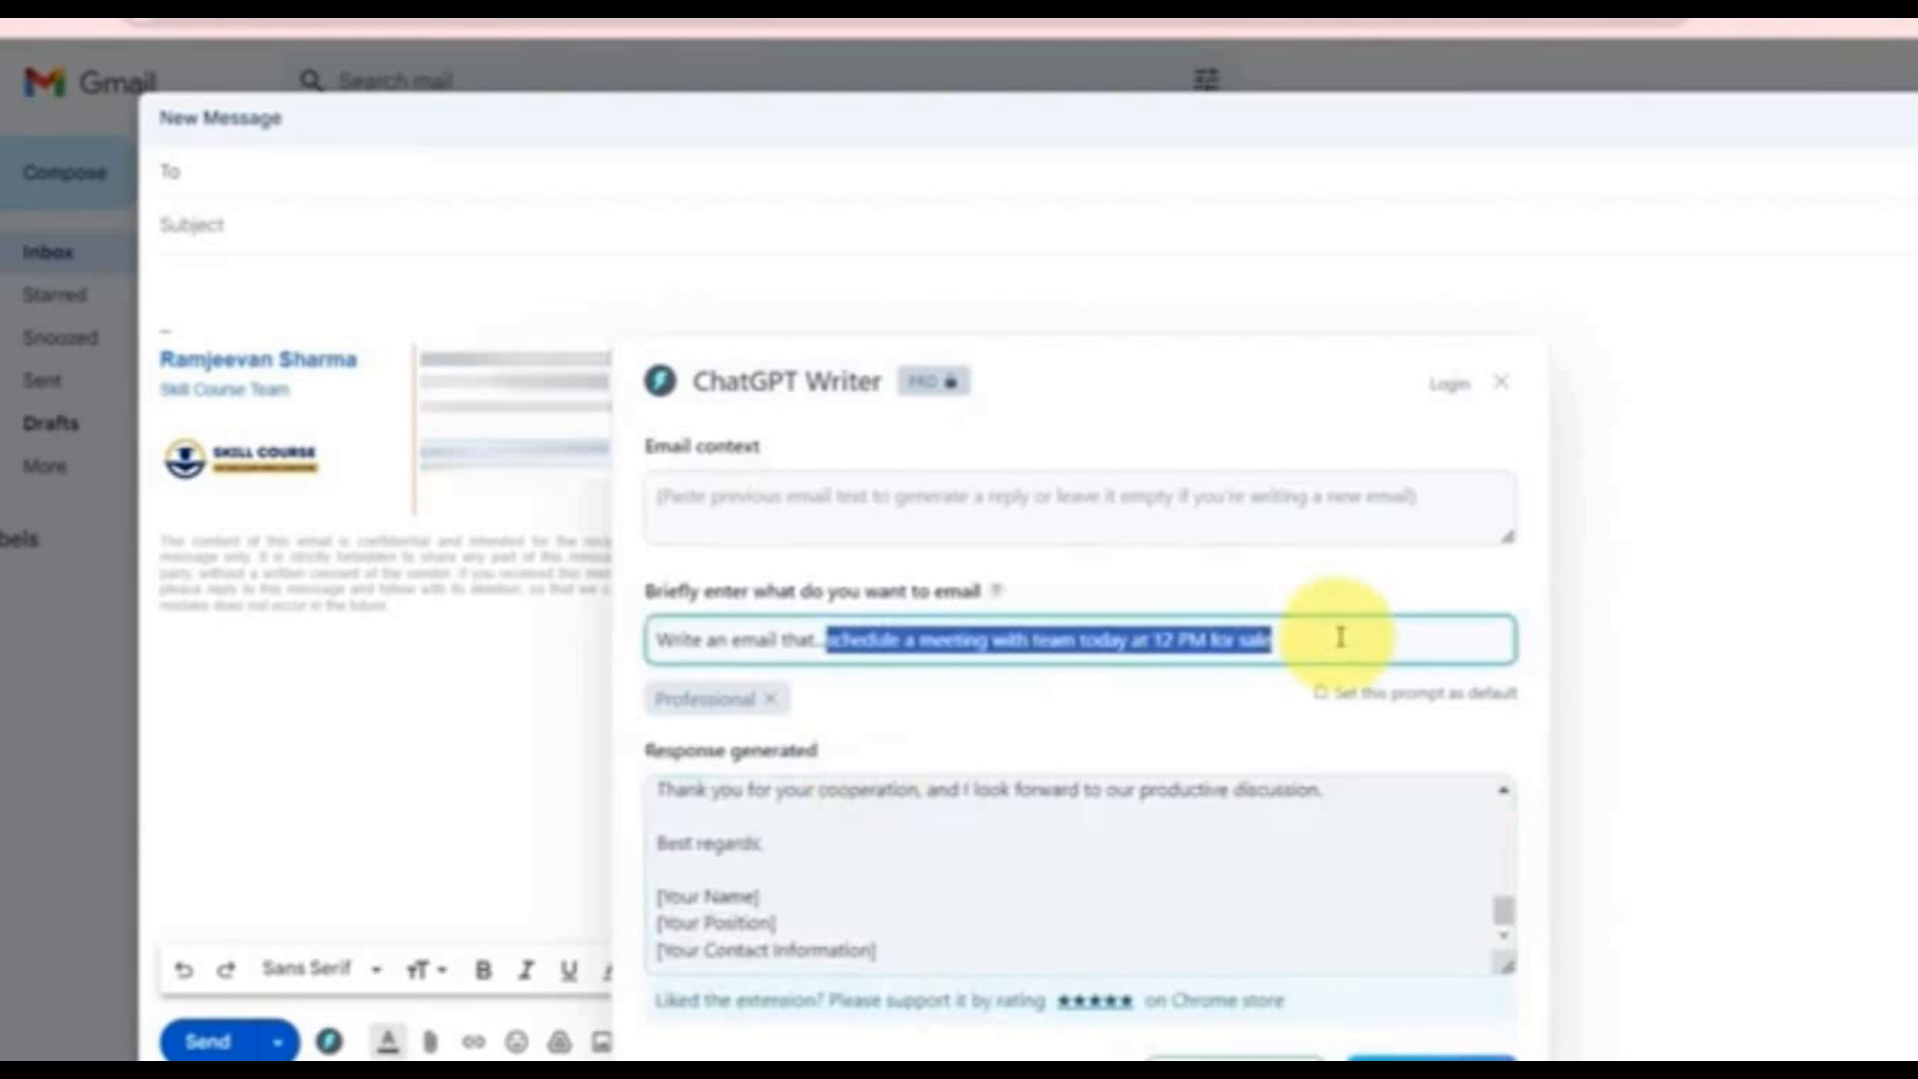
{"action": "left_click", "coordinate": [1224, 1051]}
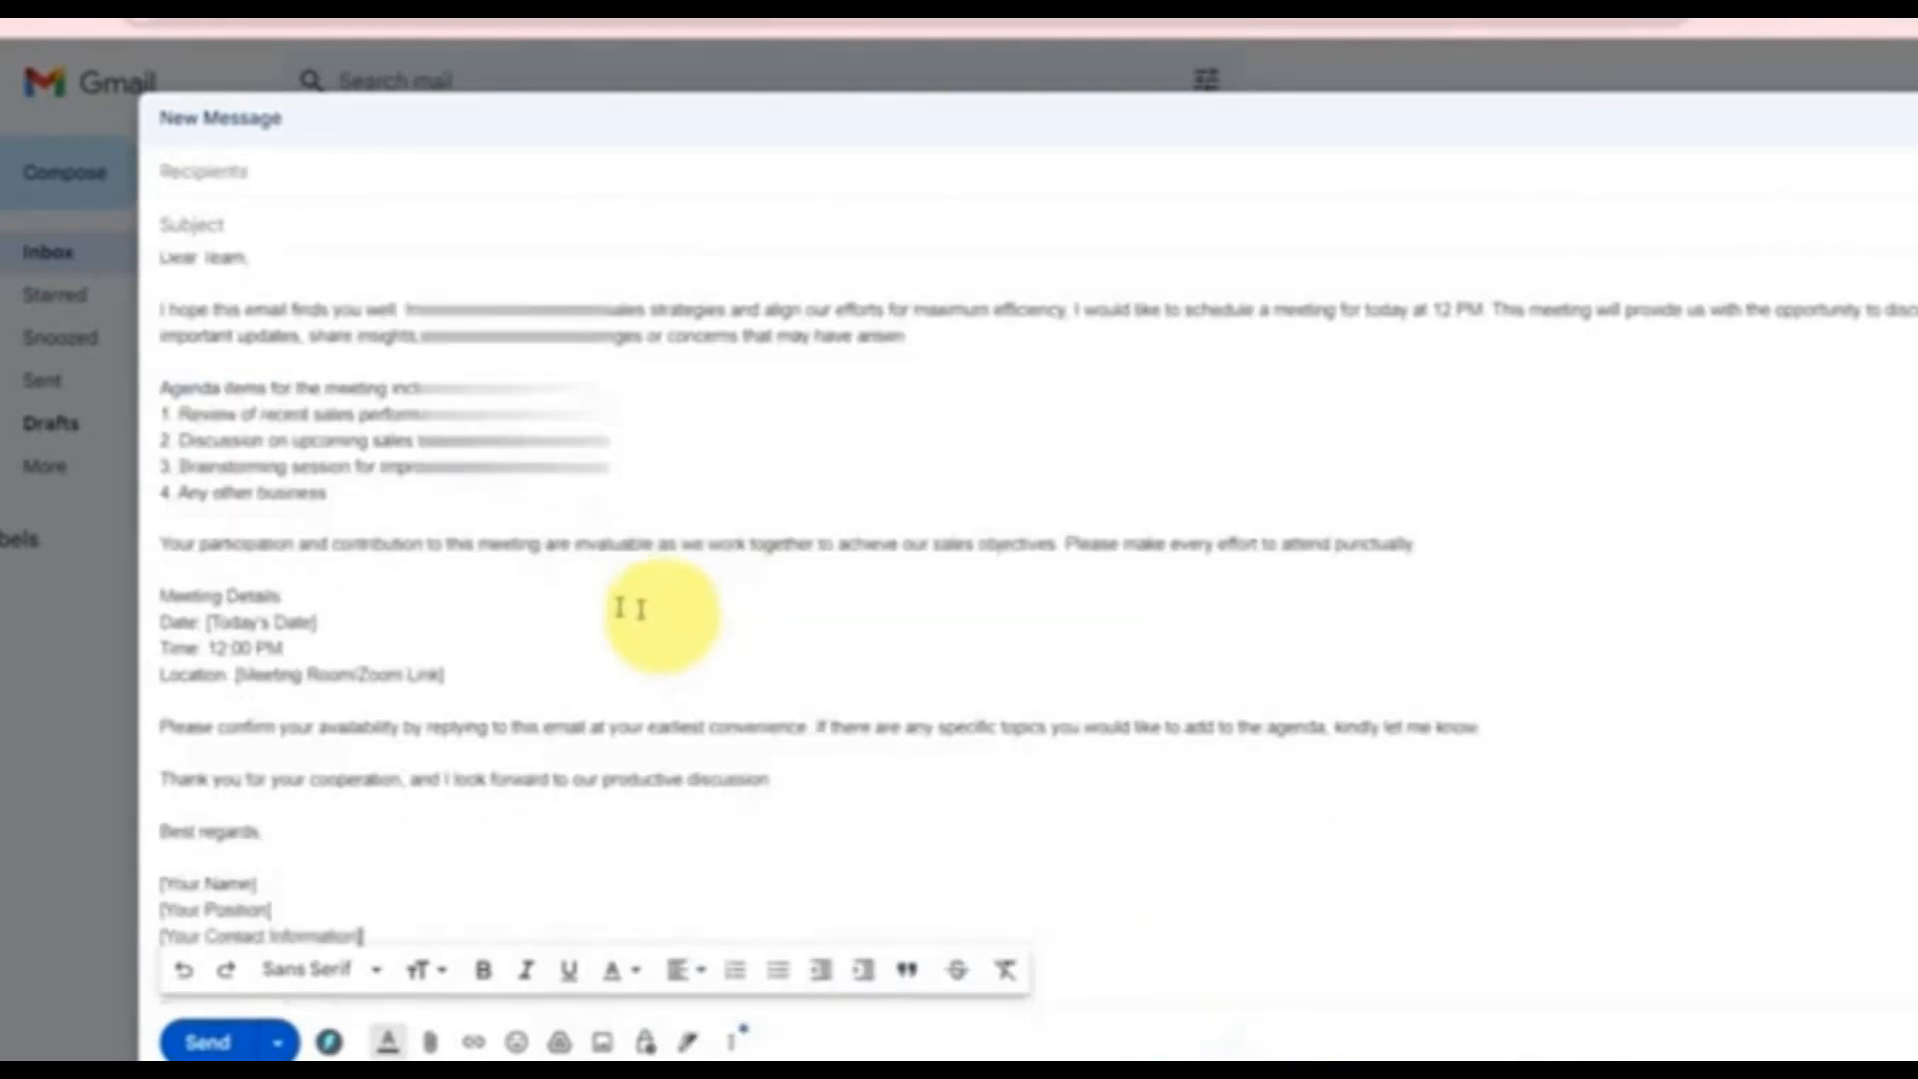
Step: Review the inserted email's Meeting Details, Location placeholder and four-item agenda
{"action": "scroll", "coordinate": [579, 643], "scroll_direction": "down", "scroll_amount": 3}
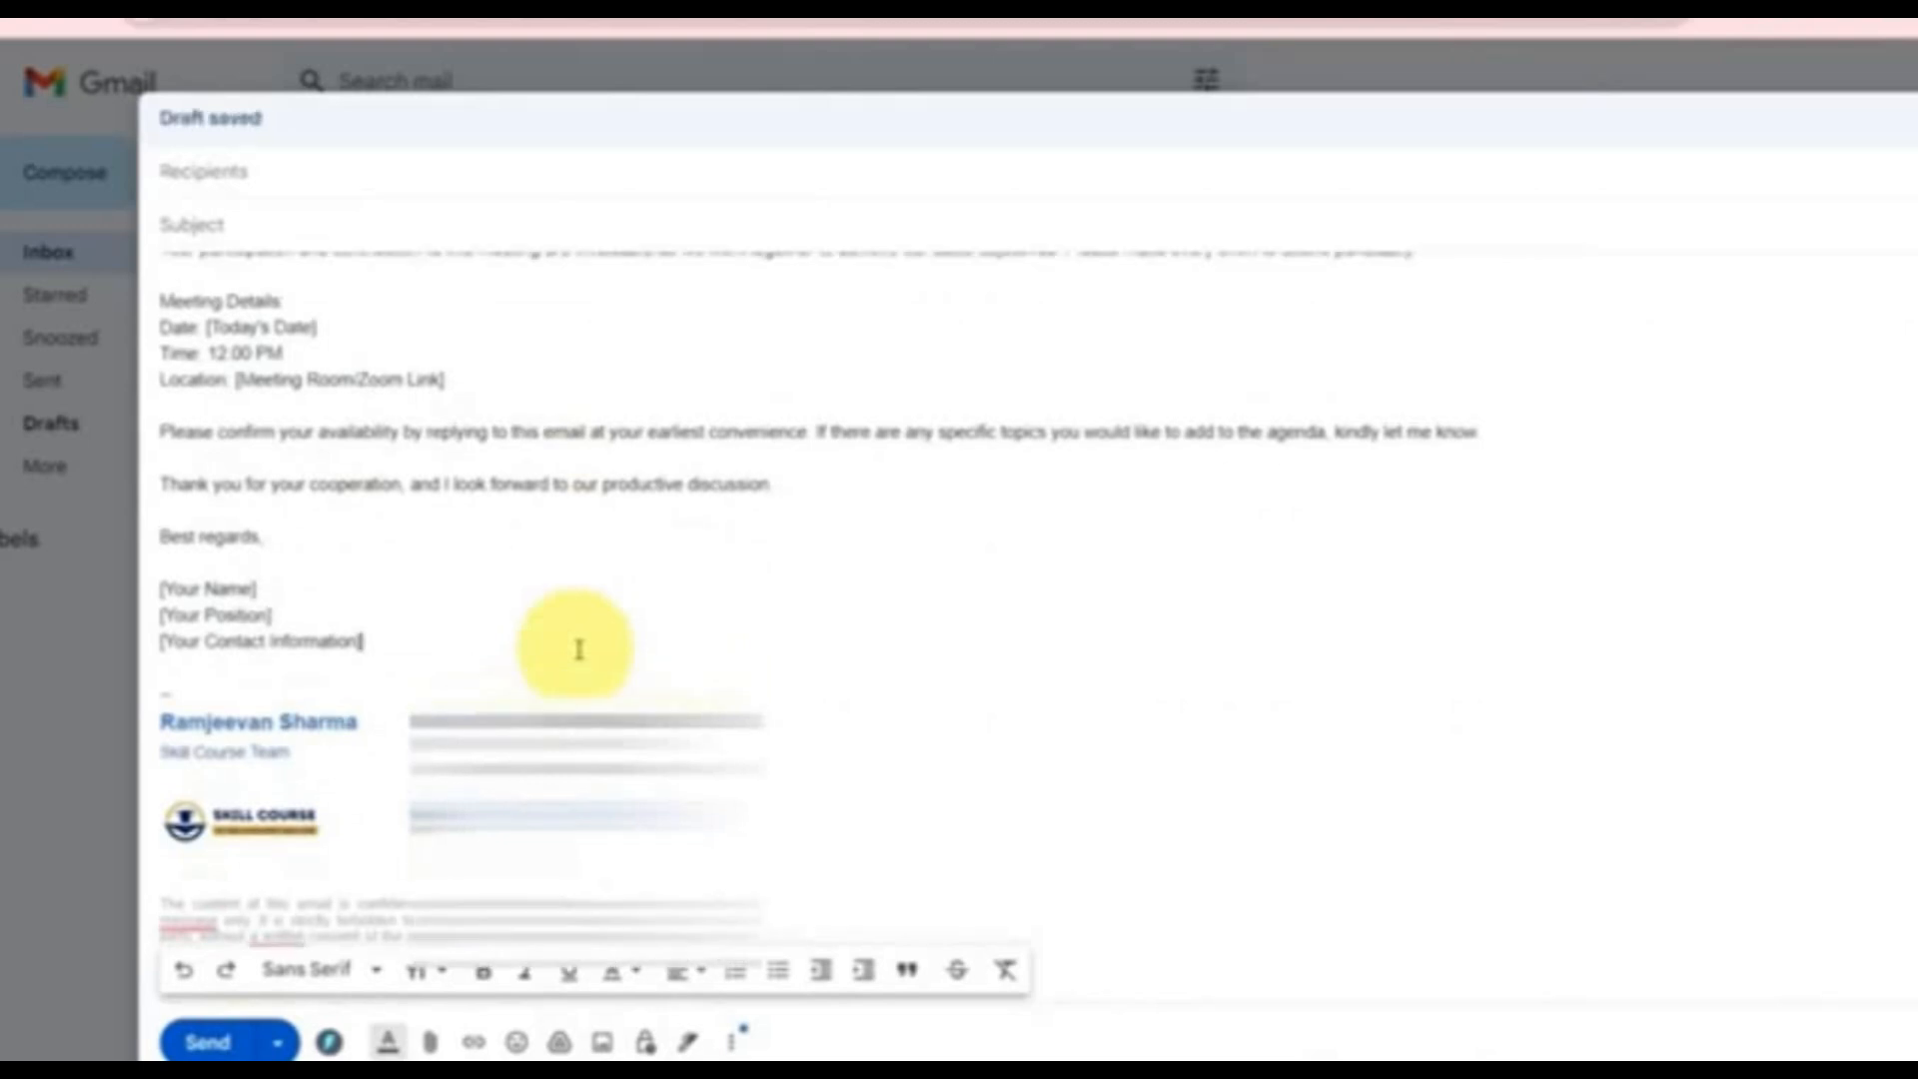
{"action": "scroll", "coordinate": [578, 650], "scroll_direction": "up", "scroll_amount": 2}
{"action": "mouse_move", "coordinate": [160, 447]}
{"action": "left_mouse_down"}
{"action": "mouse_move", "coordinate": [300, 525]}
{"action": "mouse_move", "coordinate": [538, 559]}
{"action": "mouse_move", "coordinate": [165, 447]}
{"action": "left_mouse_up"}
{"action": "left_click", "coordinate": [557, 536]}
{"action": "left_click", "coordinate": [544, 525]}
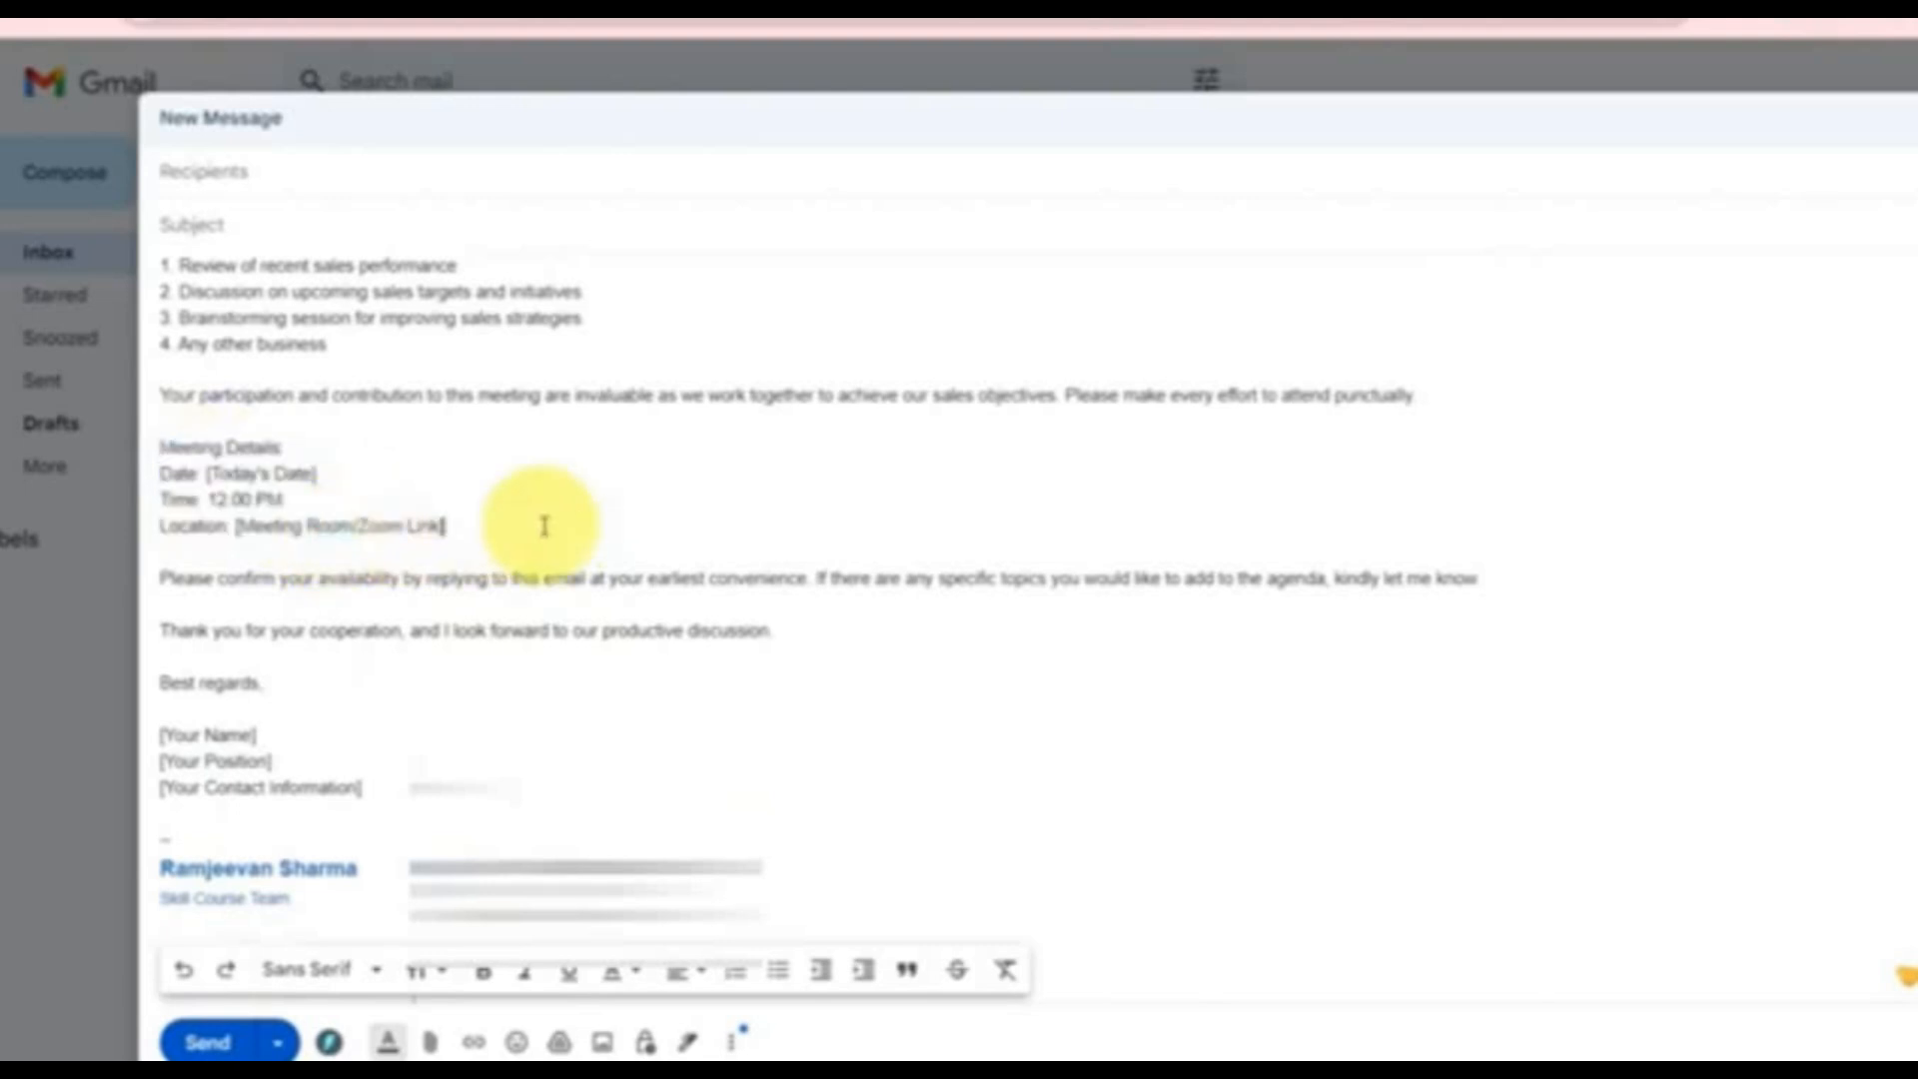
{"action": "left_click_drag", "start_coordinate": [544, 525], "coordinate": [237, 526]}
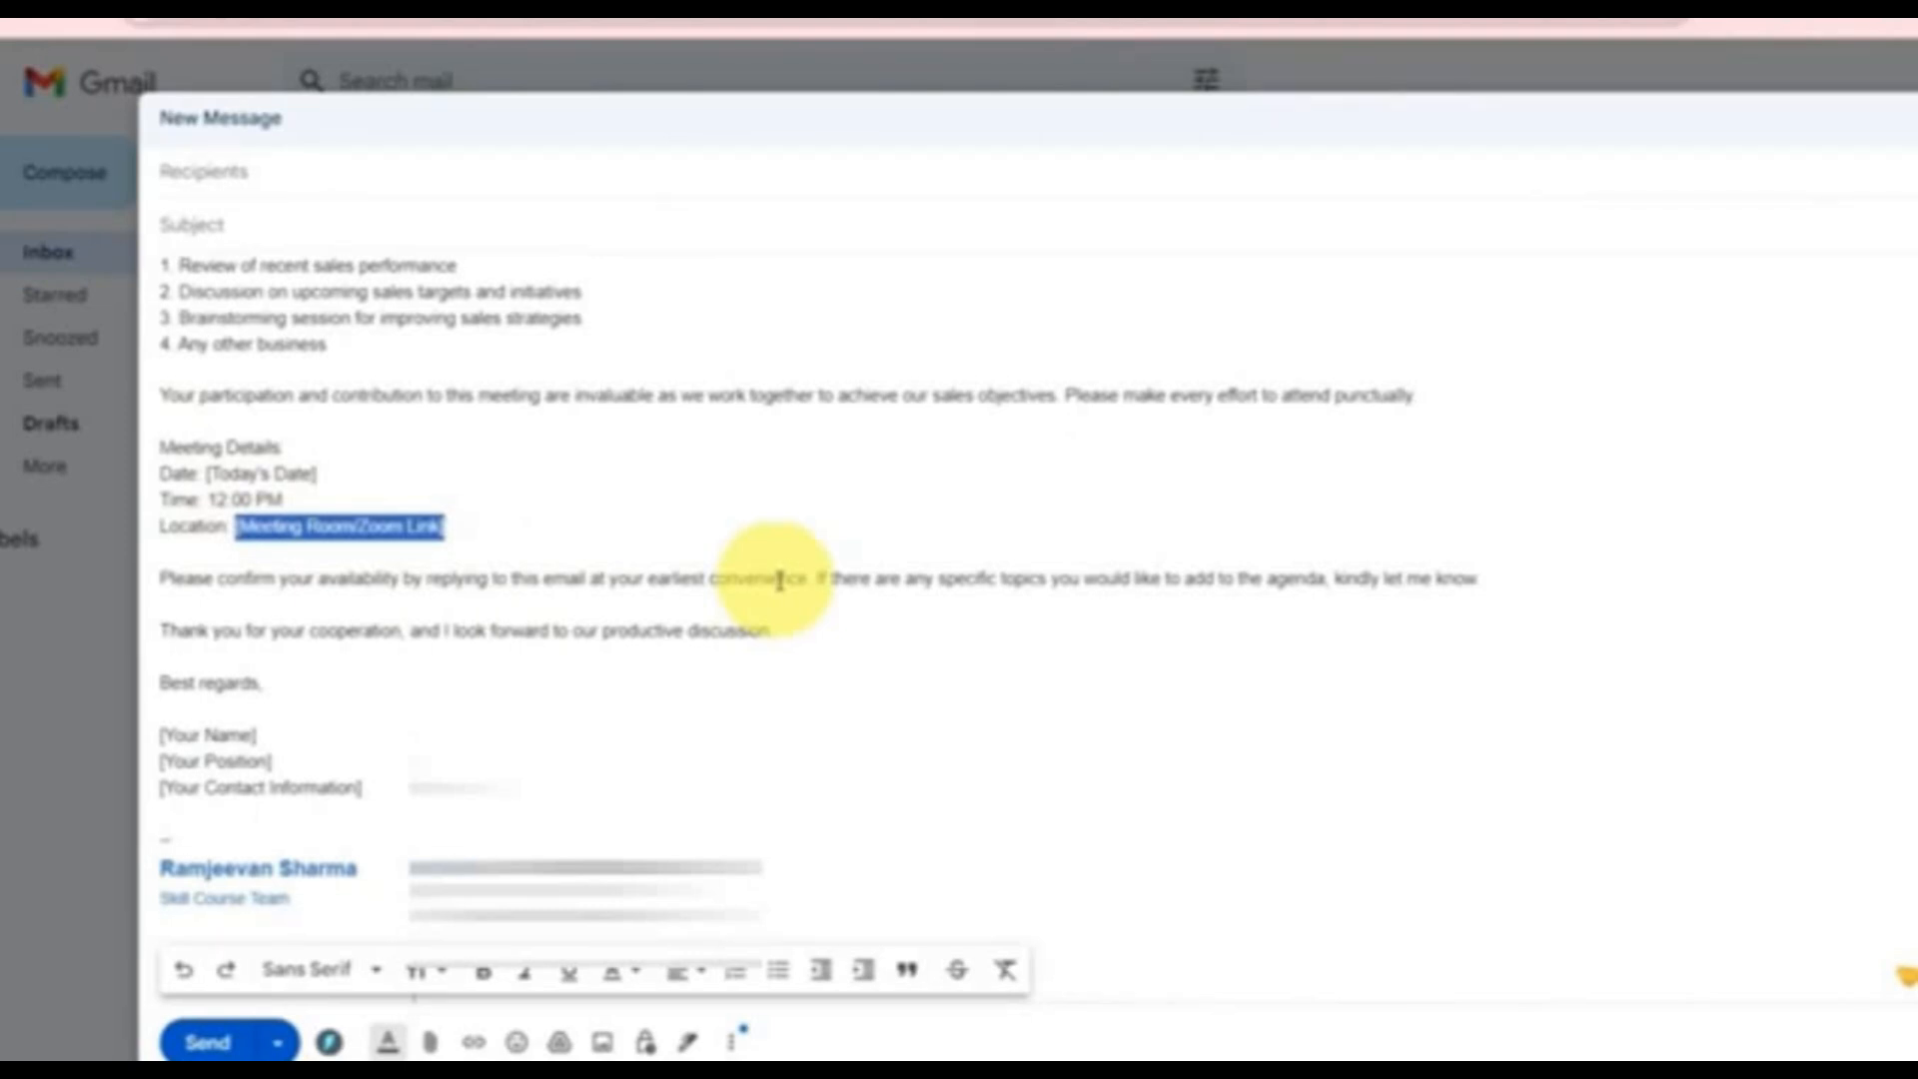
{"action": "scroll", "coordinate": [779, 579], "scroll_direction": "up", "scroll_amount": 2}
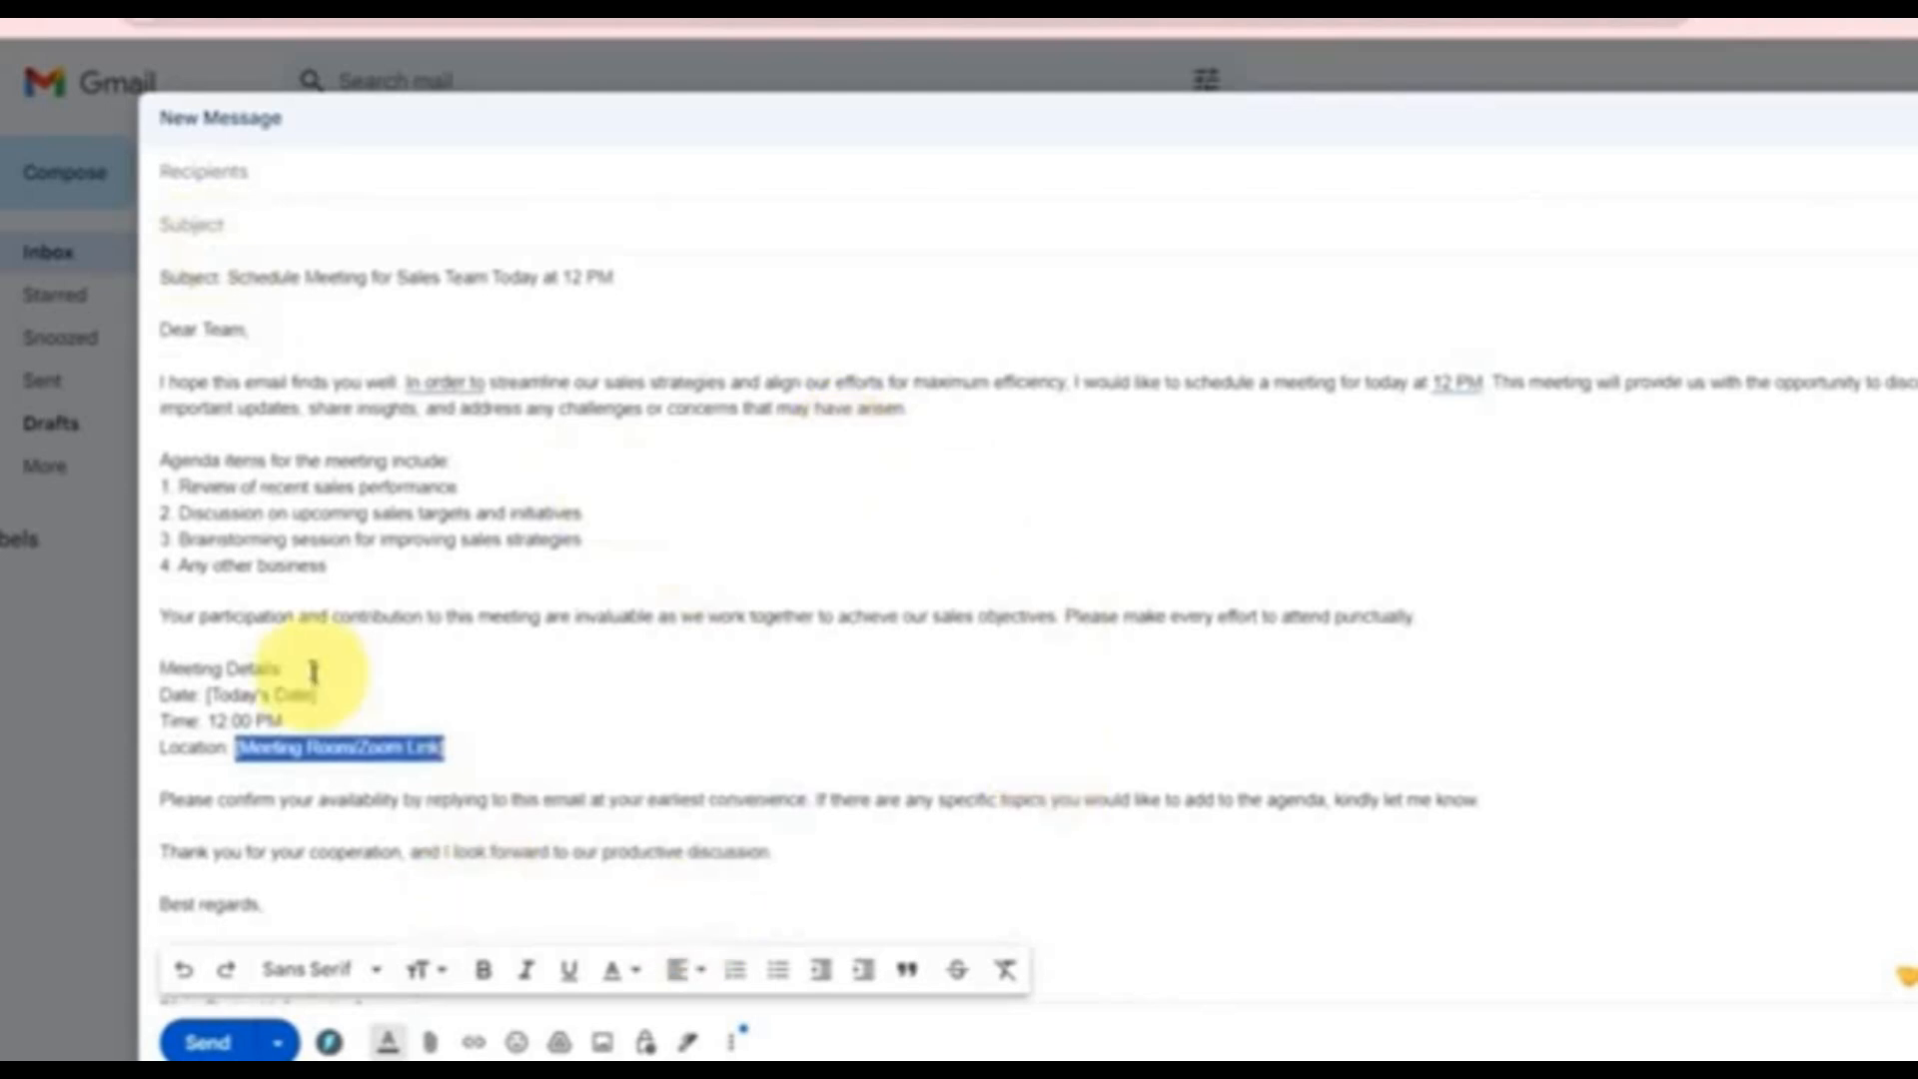
{"action": "left_click_drag", "start_coordinate": [160, 459], "coordinate": [396, 564]}
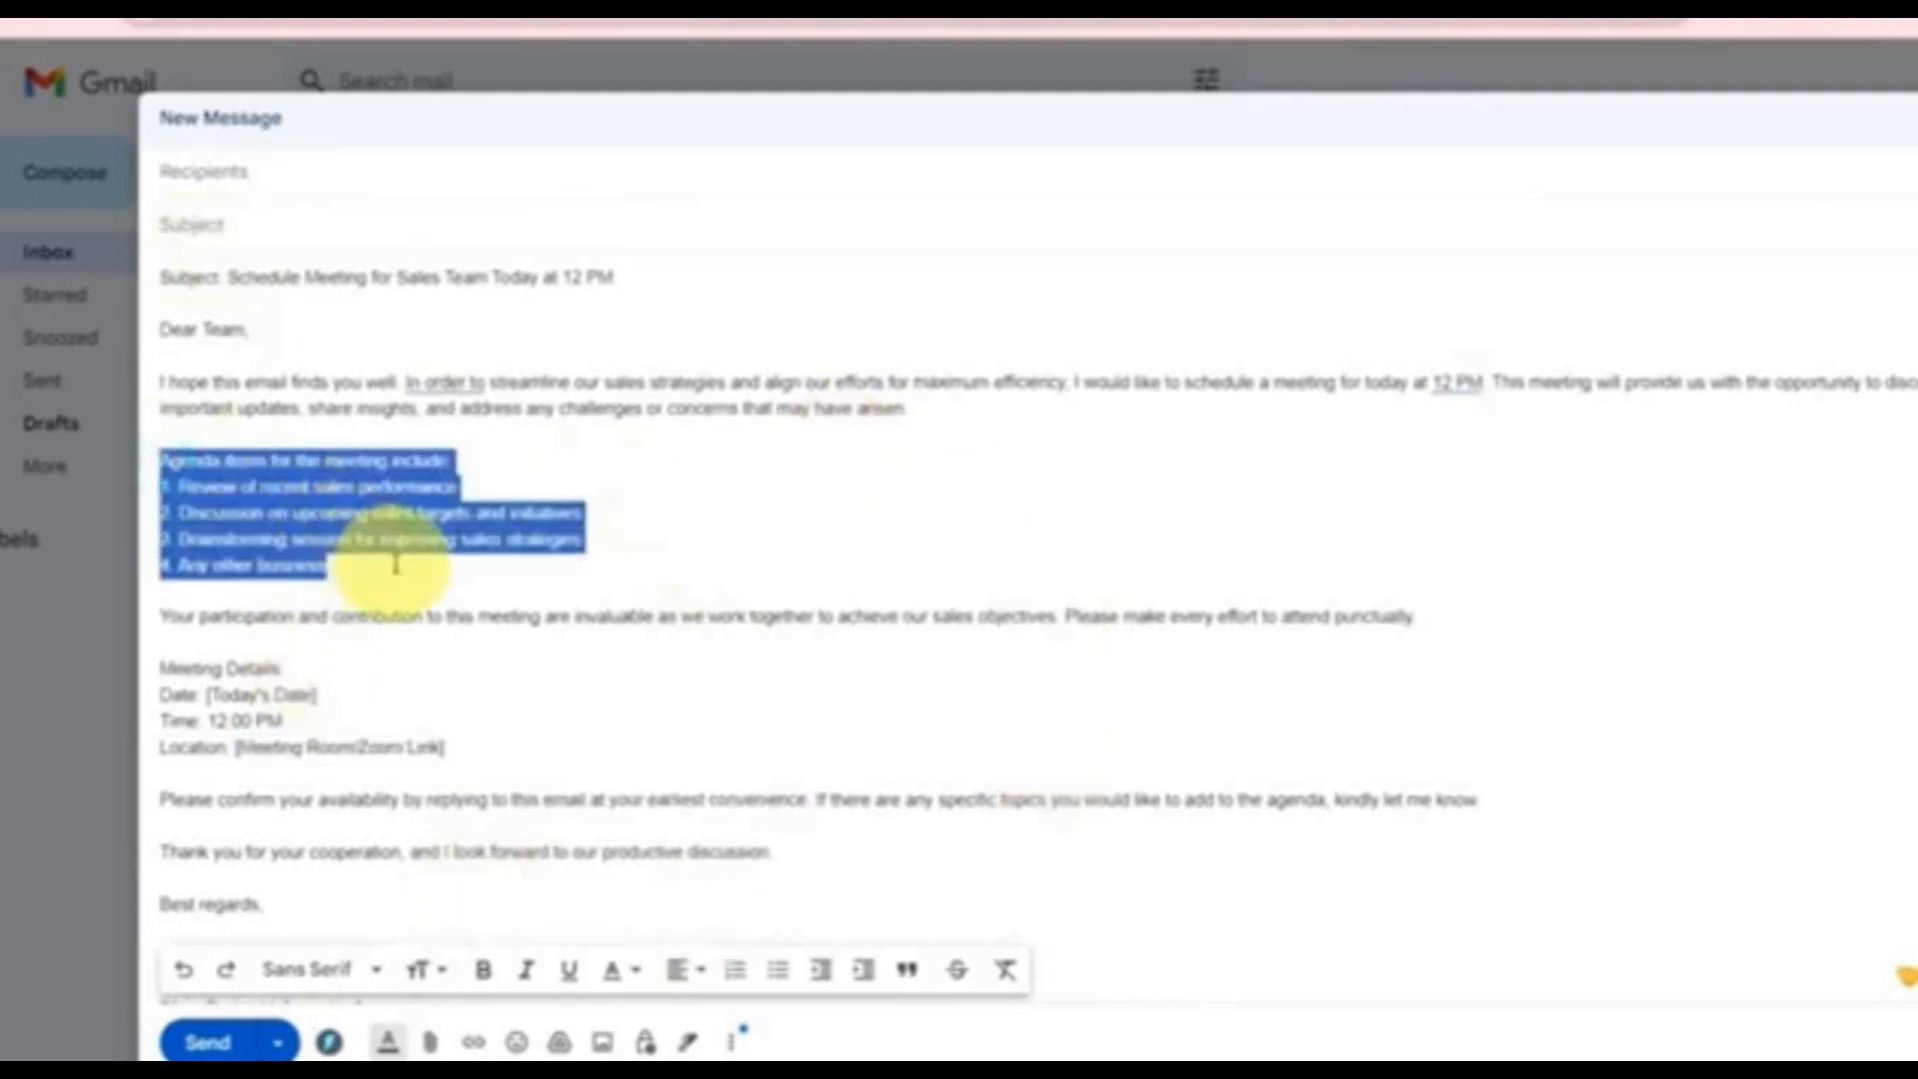
{"action": "left_click", "coordinate": [396, 565]}
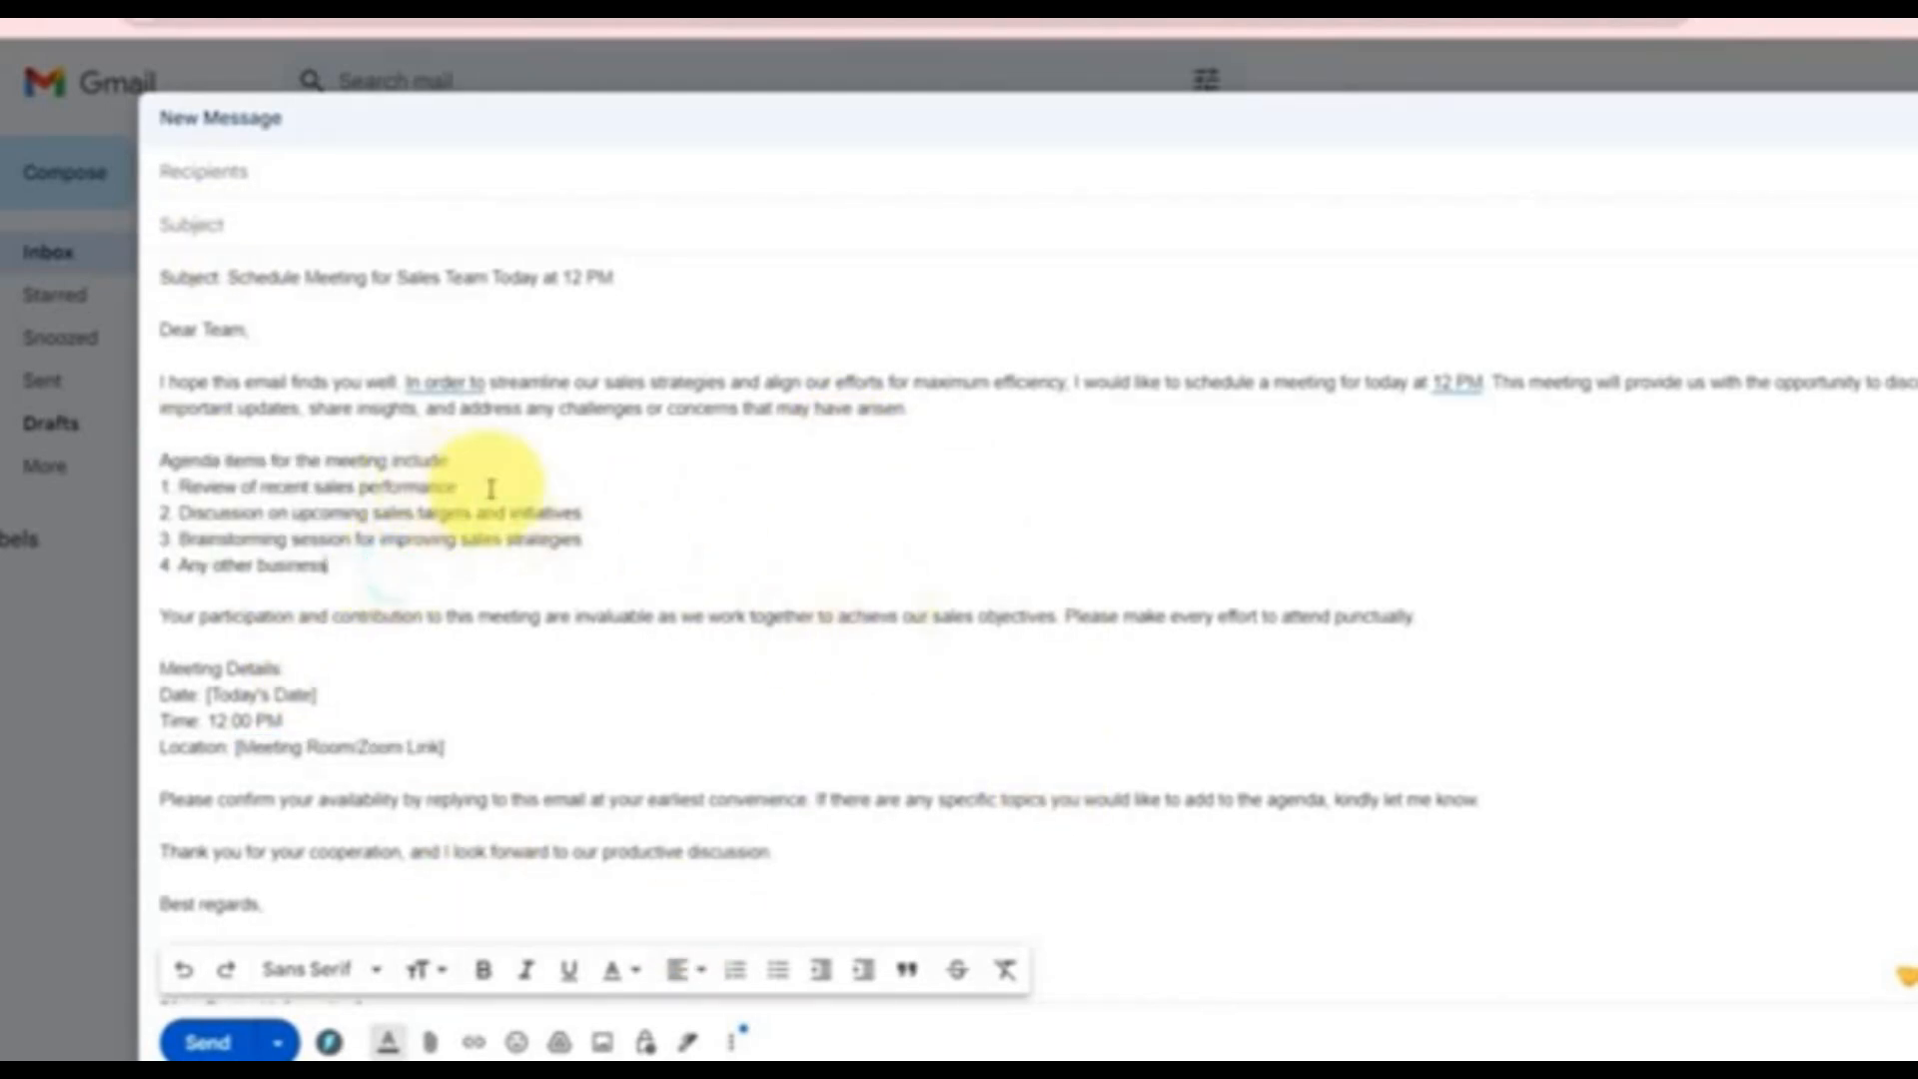
{"action": "left_click_drag", "start_coordinate": [675, 509], "coordinate": [224, 512]}
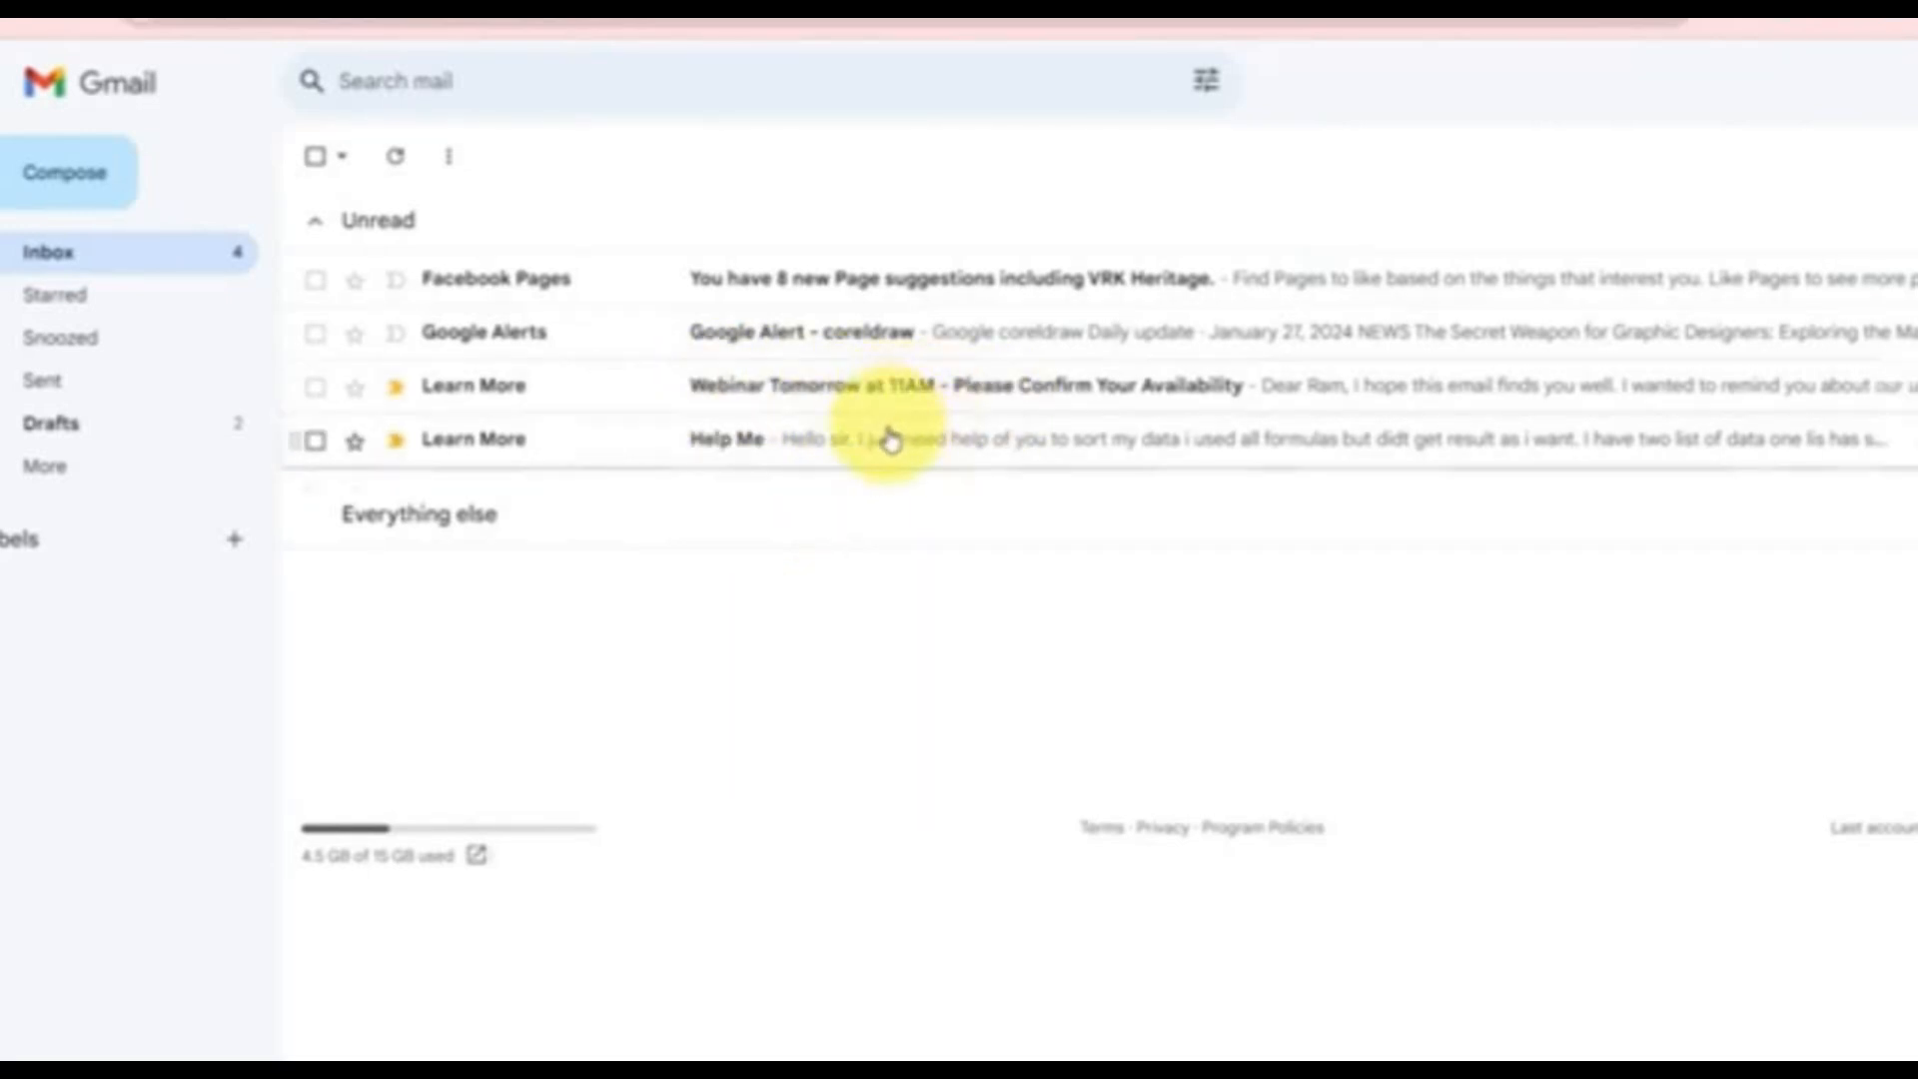
Step: Open the Help Me email, start a reply, and bring up ChatGPT Writer with the email context
{"action": "left_click", "coordinate": [819, 459]}
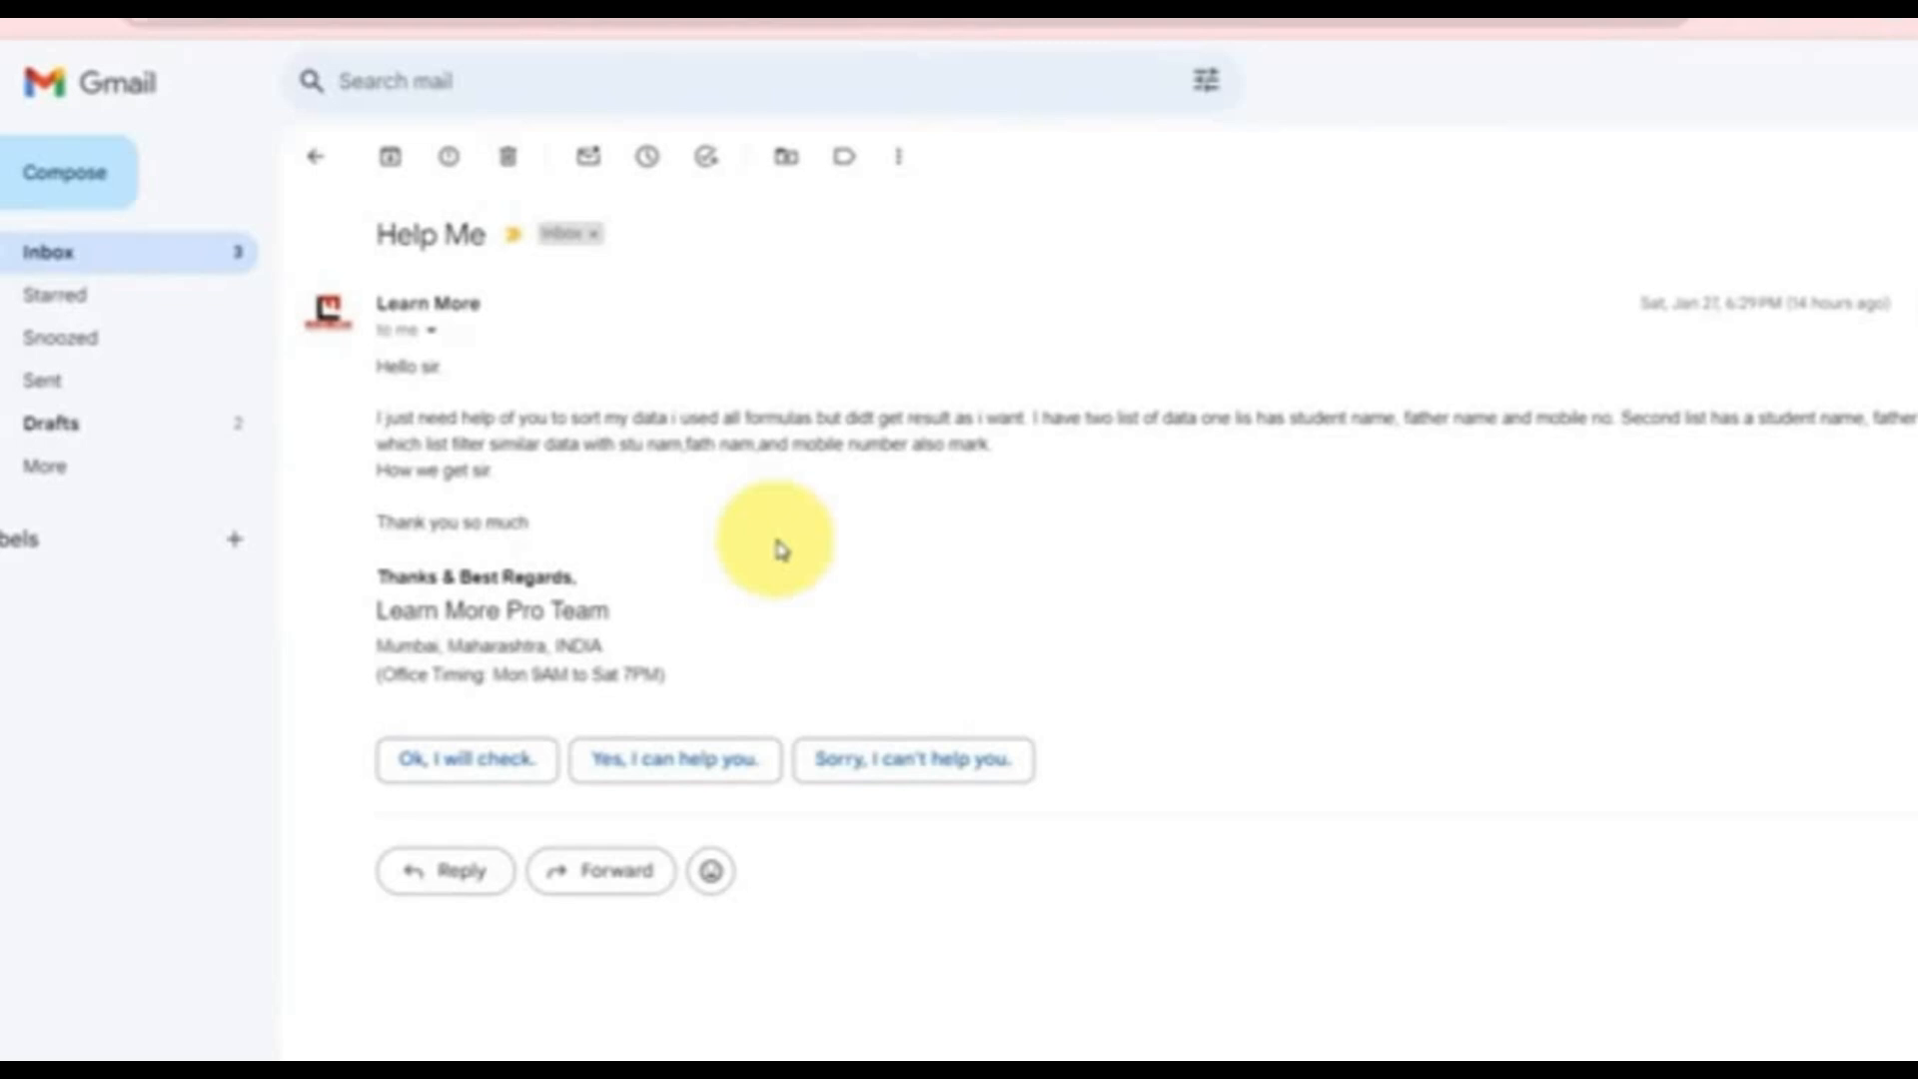
{"action": "left_click", "coordinate": [474, 890]}
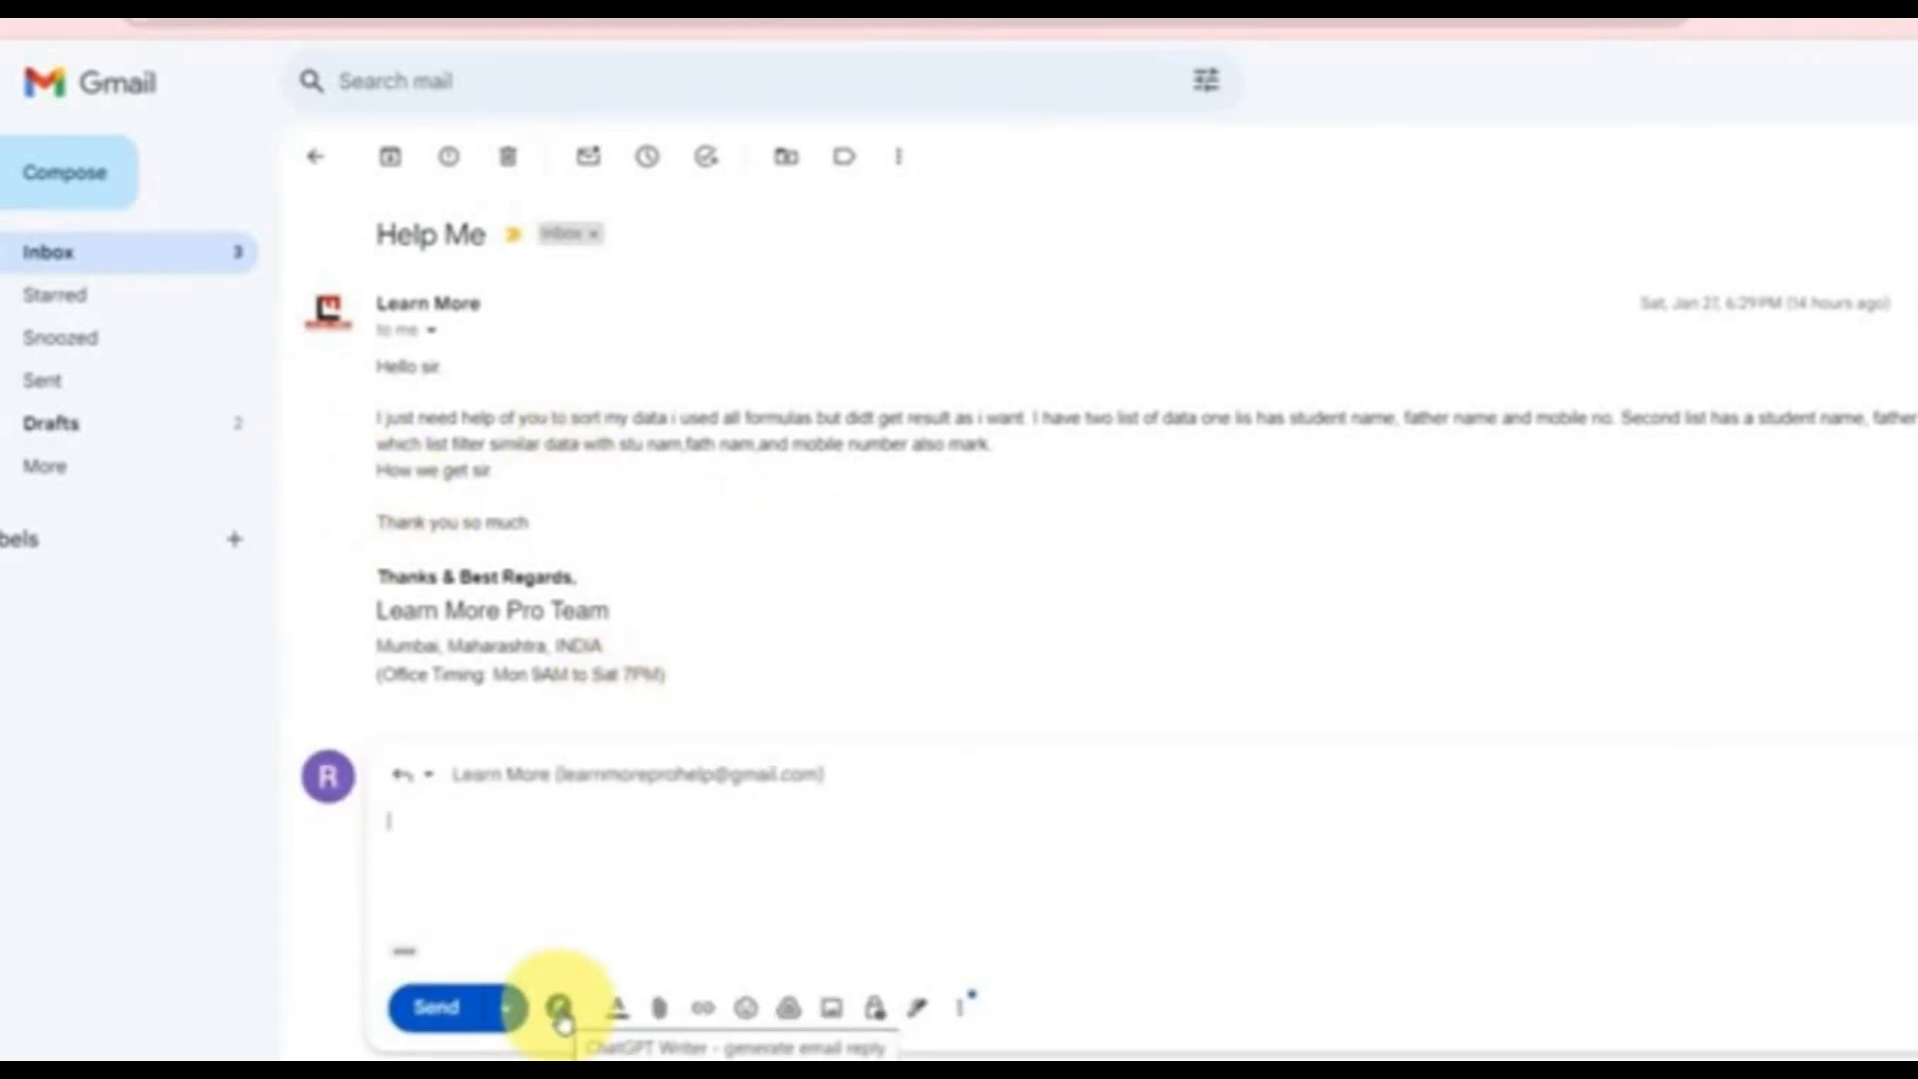
{"action": "left_click", "coordinate": [559, 1009]}
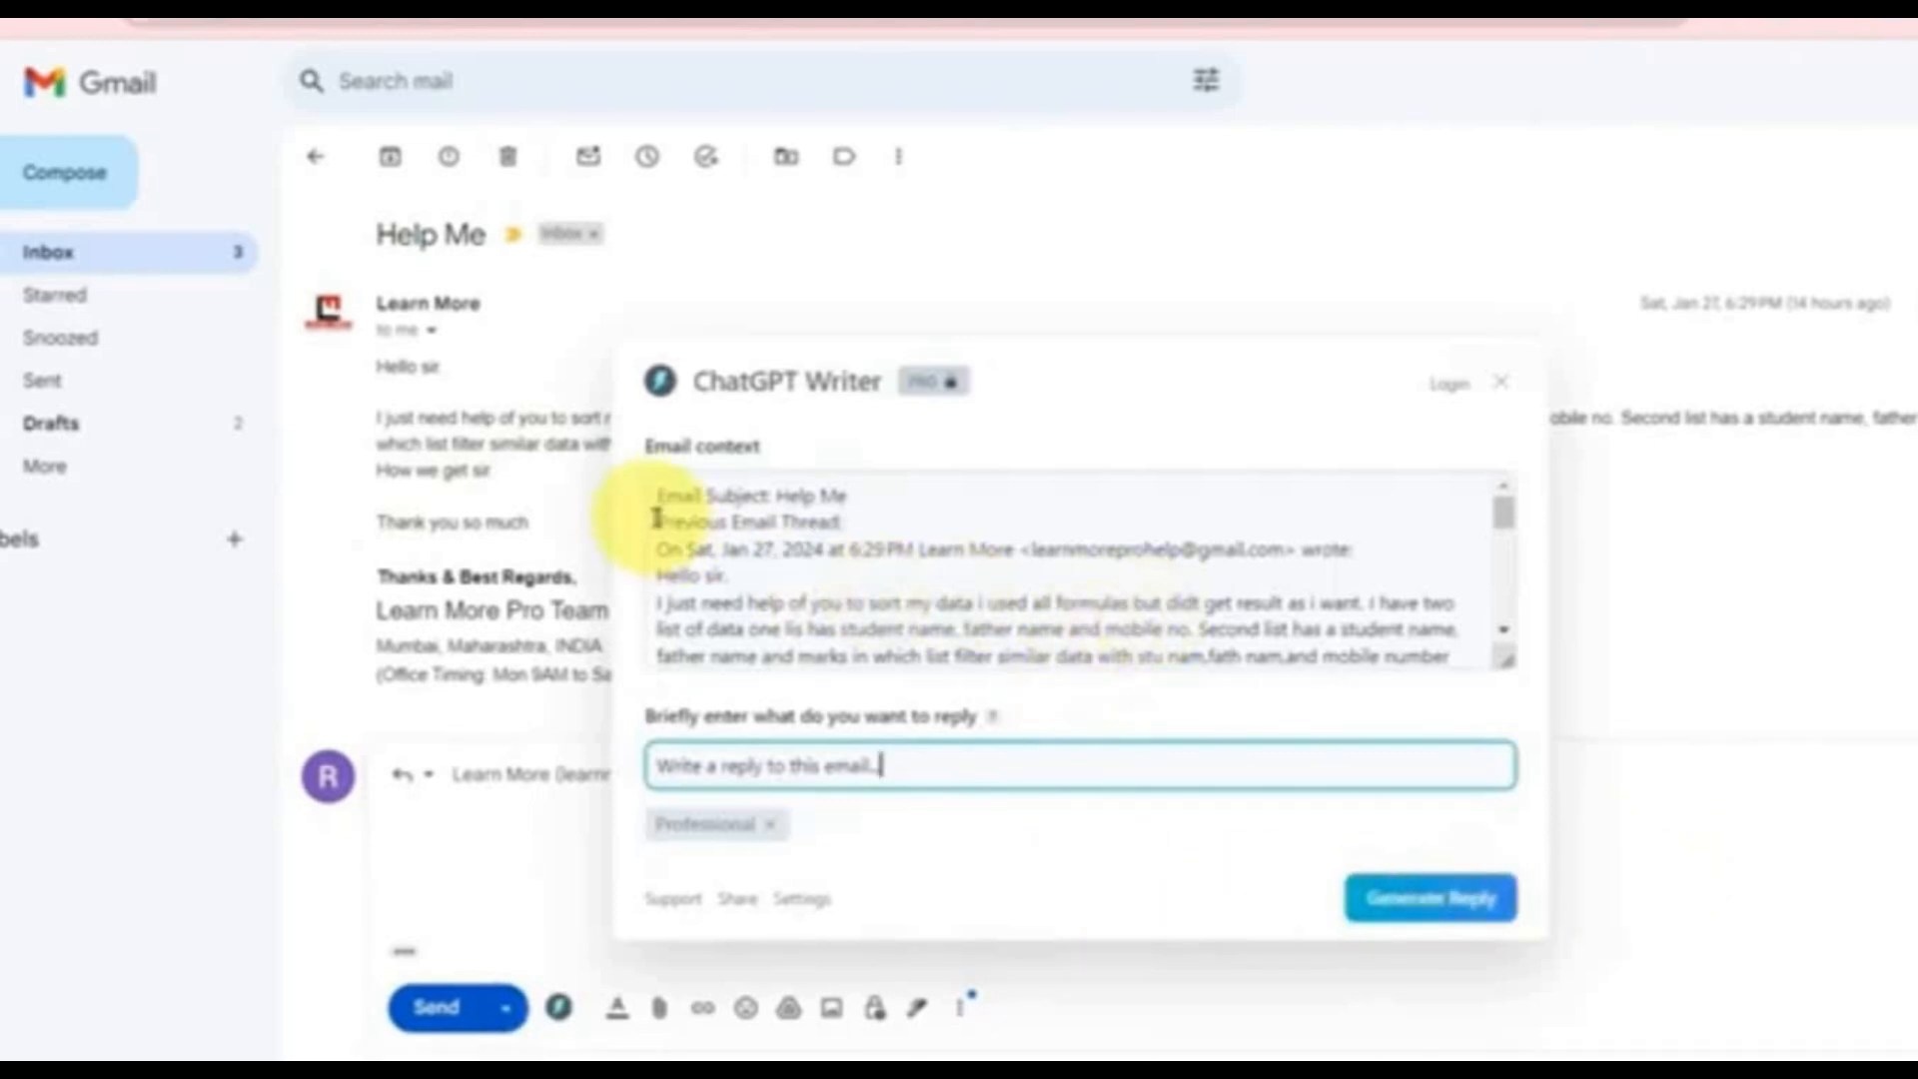
{"action": "left_click_drag", "start_coordinate": [661, 499], "coordinate": [1026, 585]}
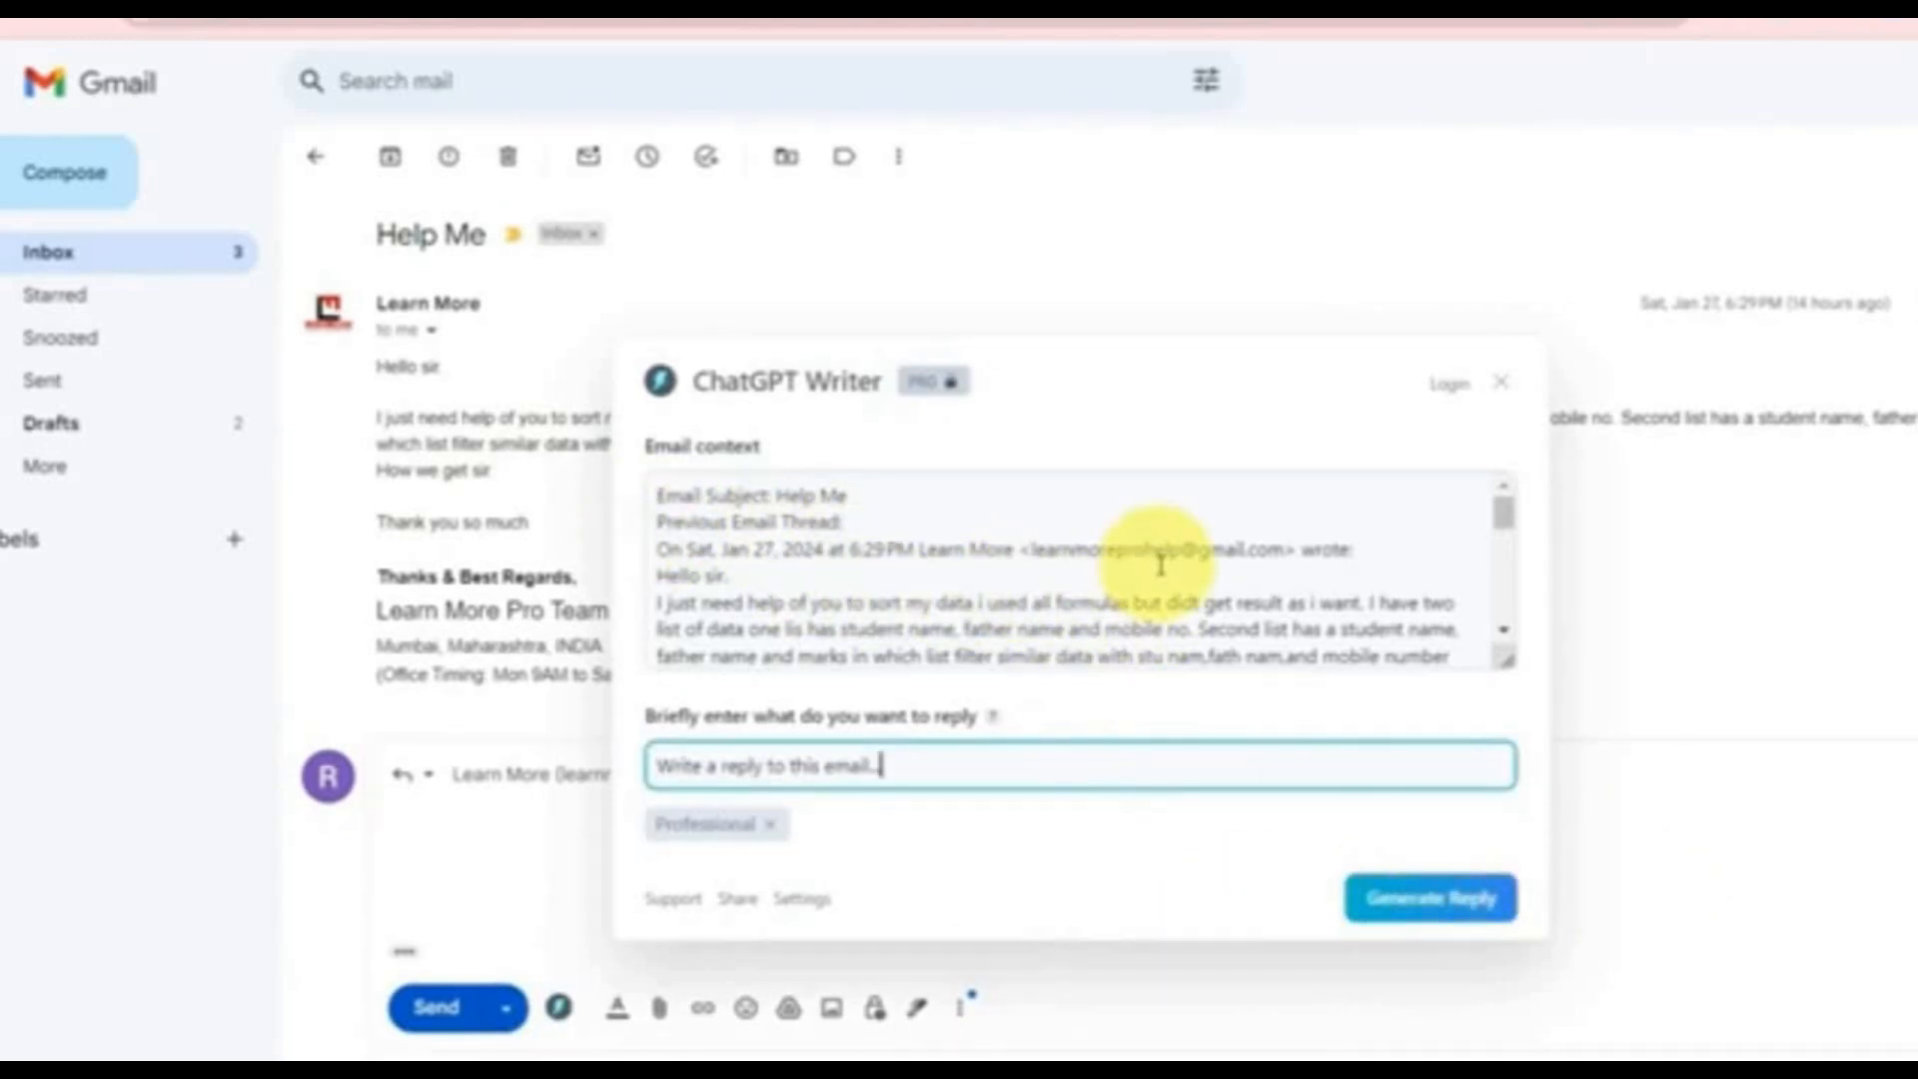
{"action": "scroll", "coordinate": [1161, 565], "scroll_direction": "down", "scroll_amount": 2}
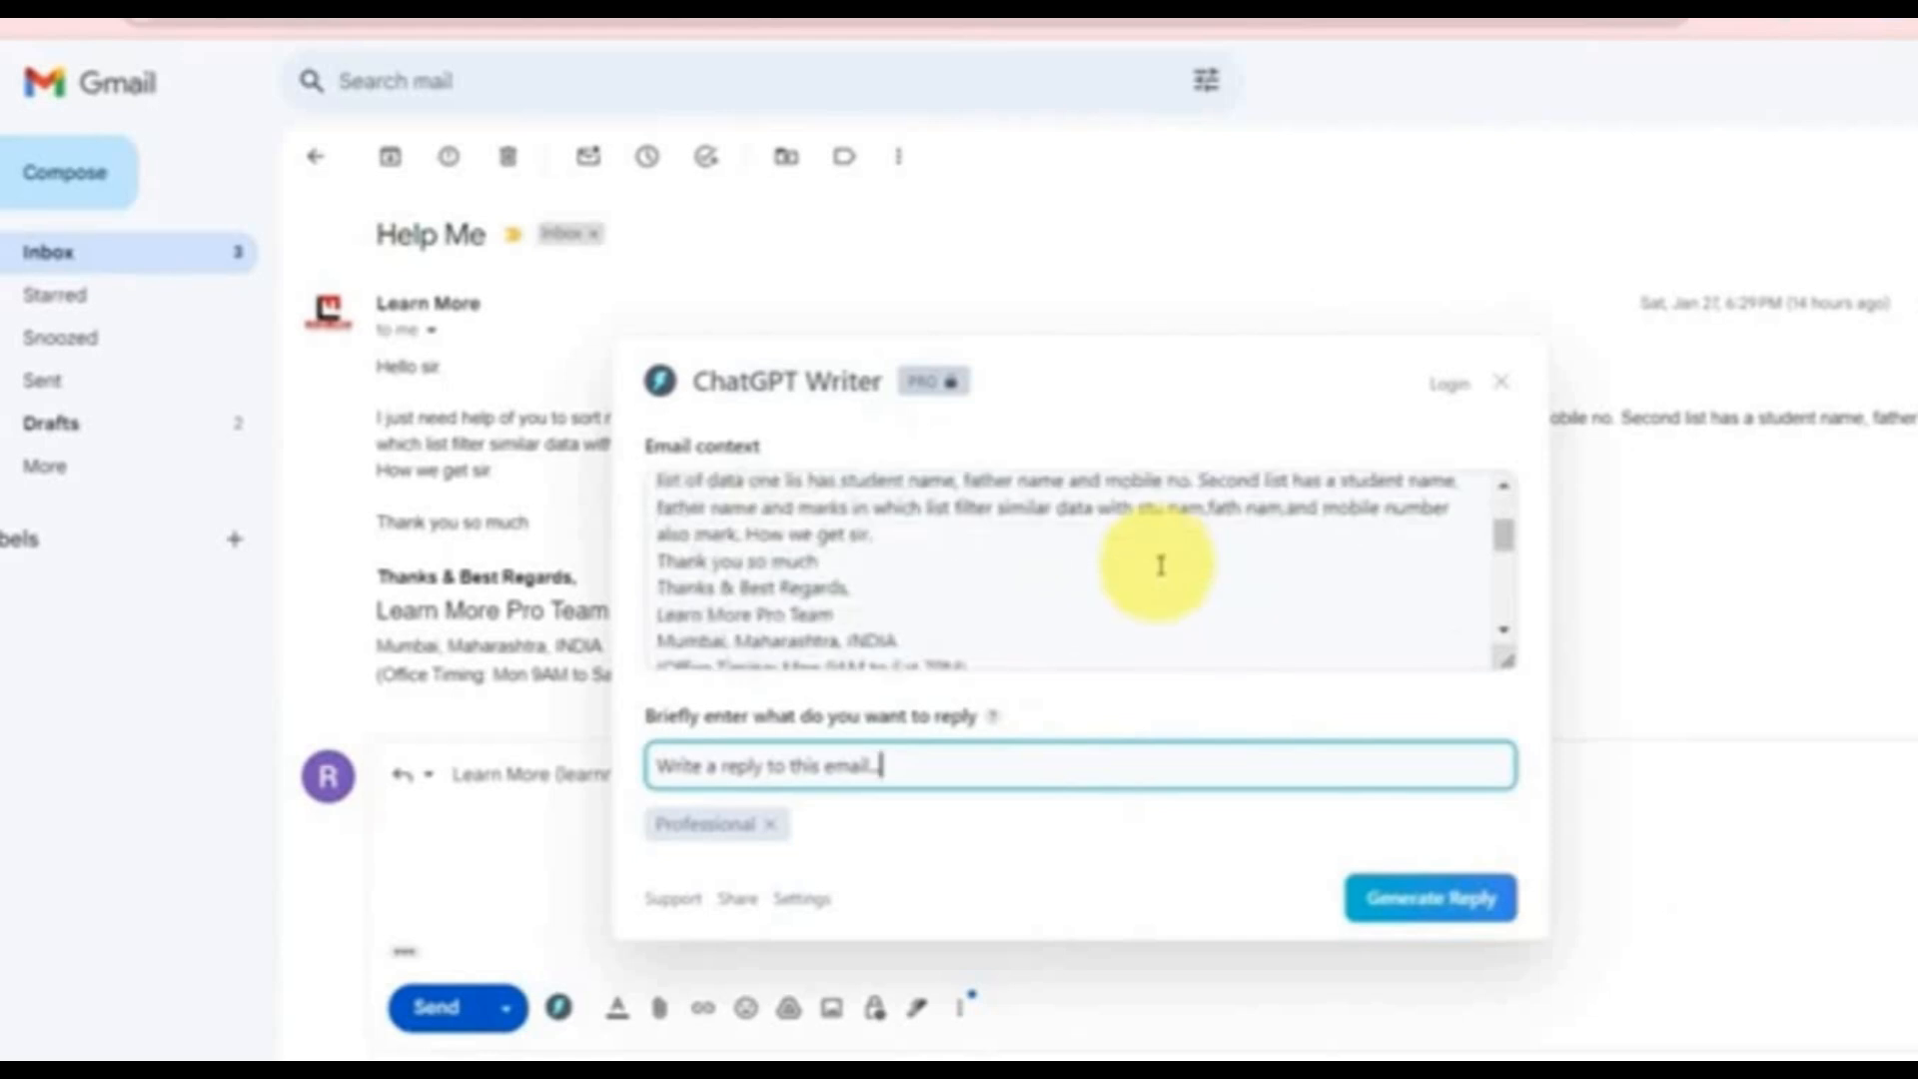
{"action": "scroll", "coordinate": [1161, 566], "scroll_direction": "down", "scroll_amount": 3}
{"action": "scroll", "coordinate": [1161, 566], "scroll_direction": "down", "scroll_amount": 3}
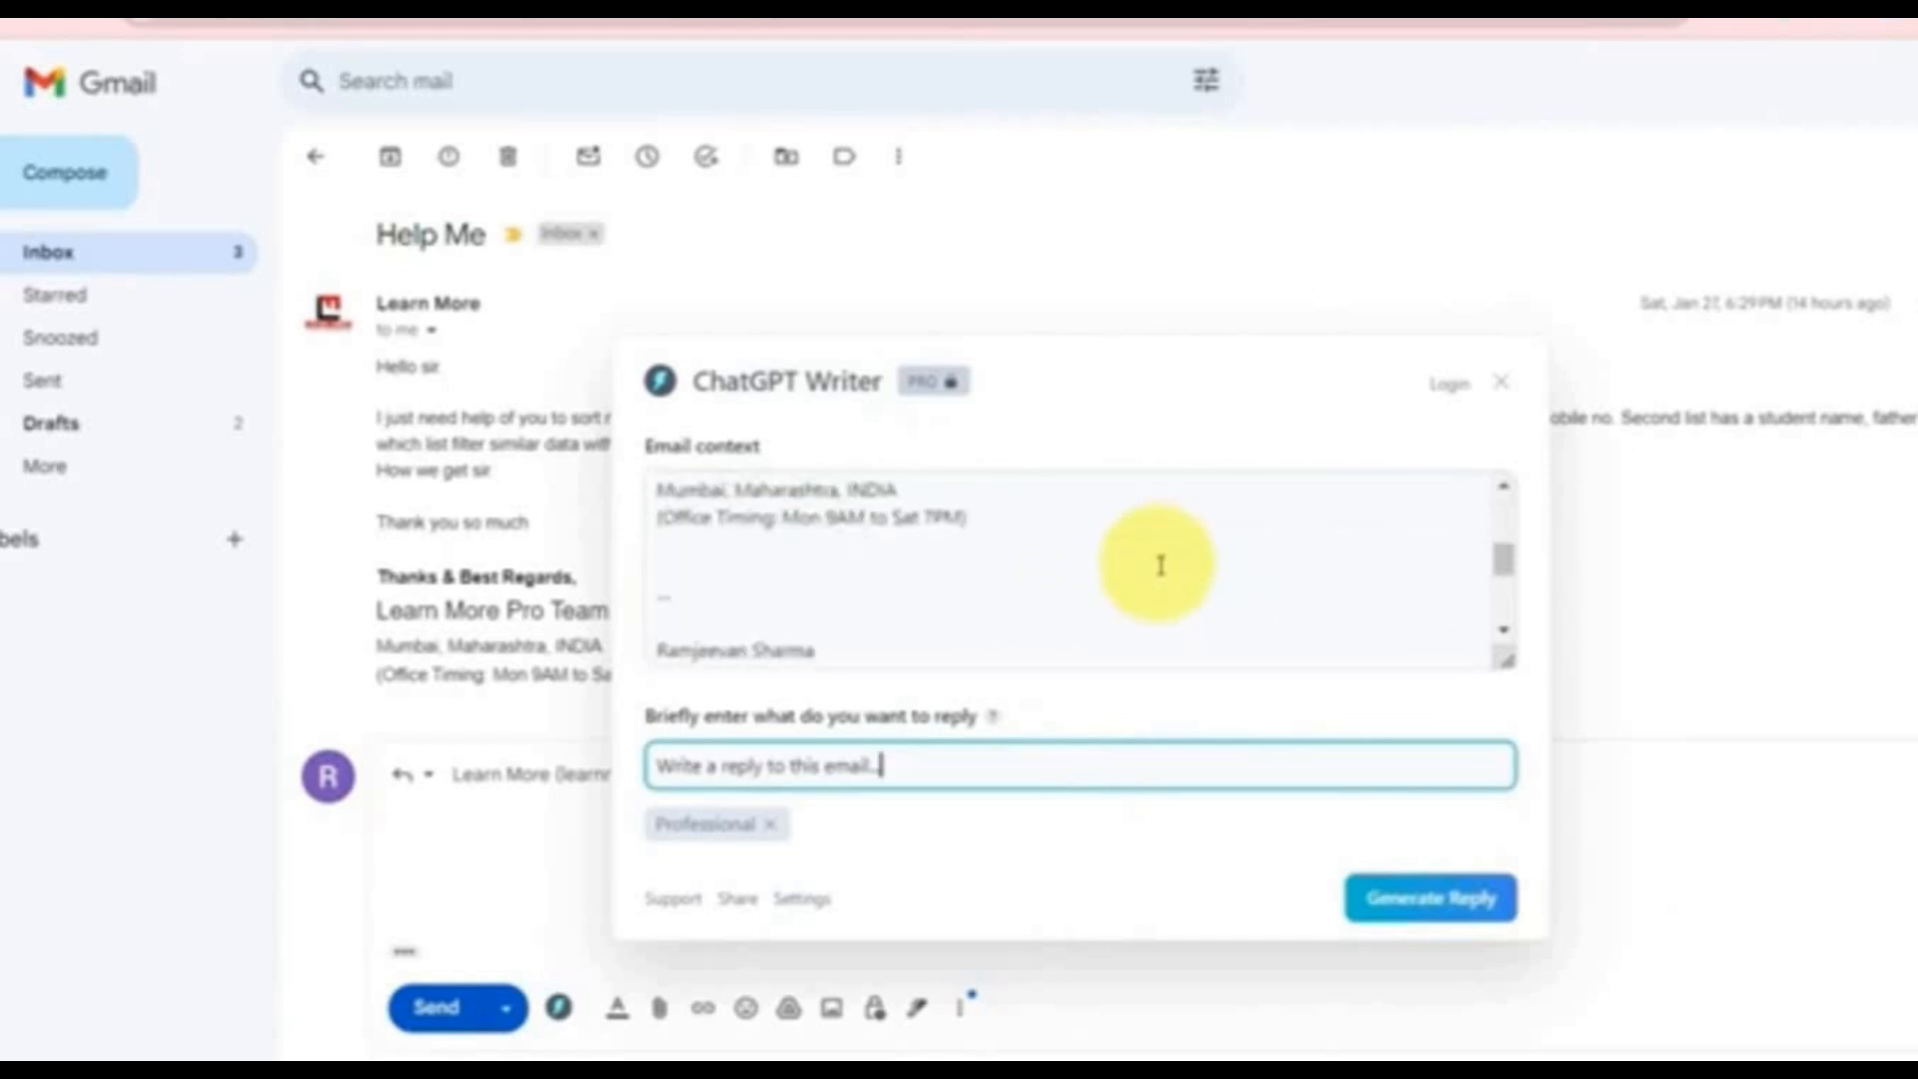
{"action": "scroll", "coordinate": [1159, 564], "scroll_direction": "up", "scroll_amount": 10}
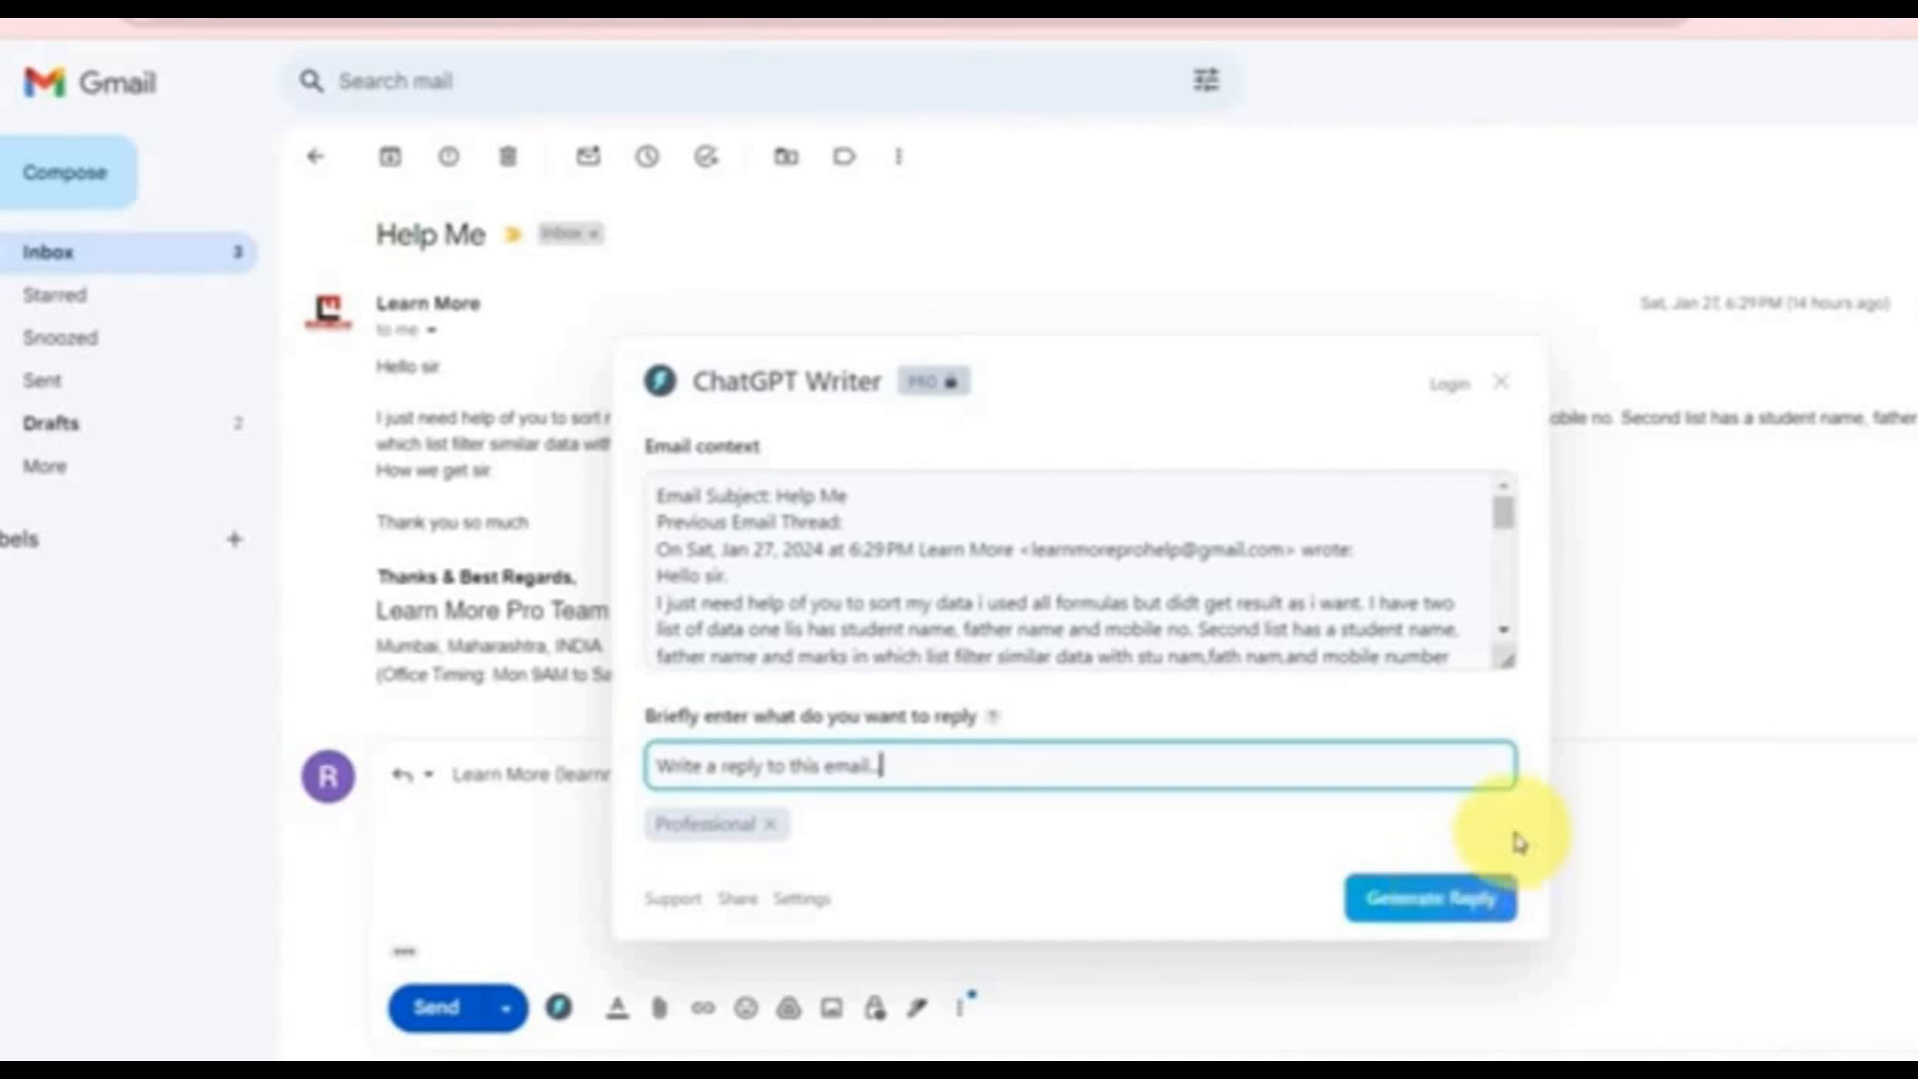
Step: Generate a Professional reply asking for more details about the data and read it through
{"action": "left_click", "coordinate": [1439, 899]}
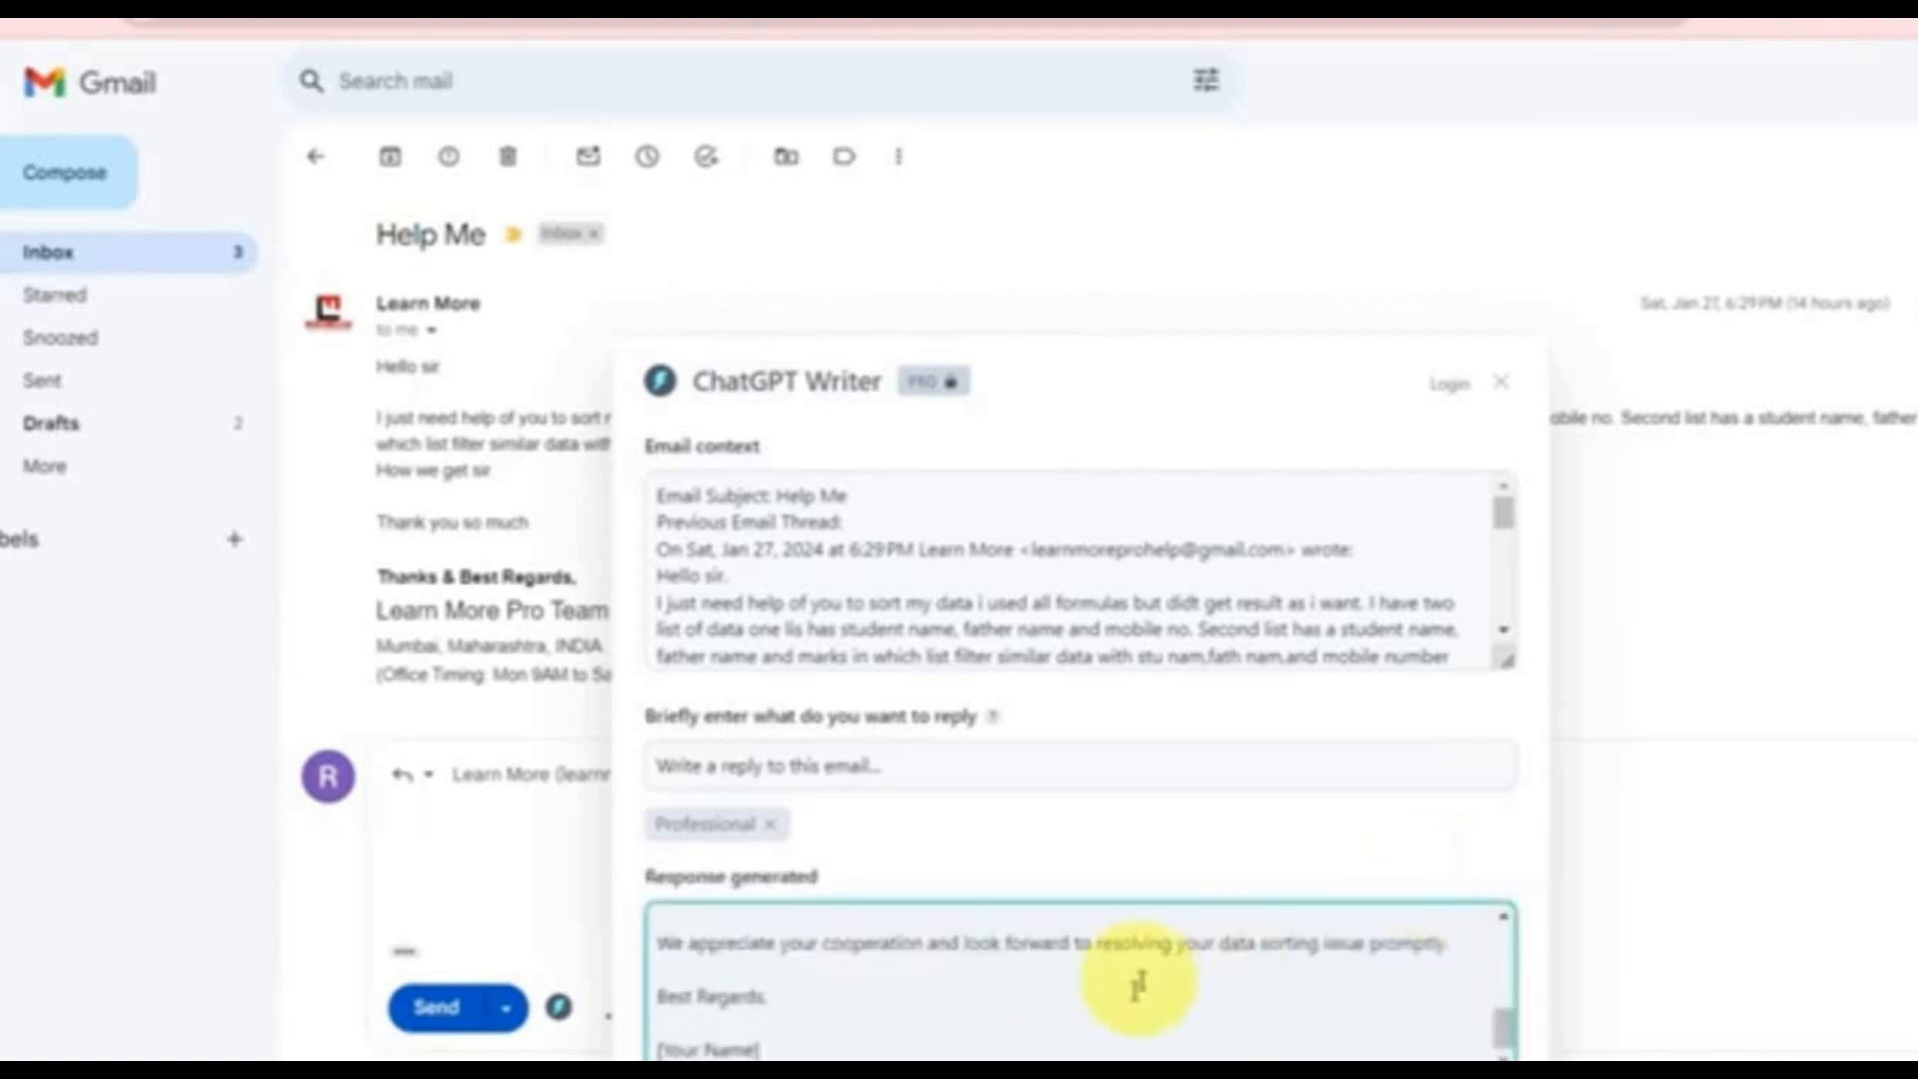
{"action": "scroll", "coordinate": [1129, 990], "scroll_direction": "up", "scroll_amount": 5}
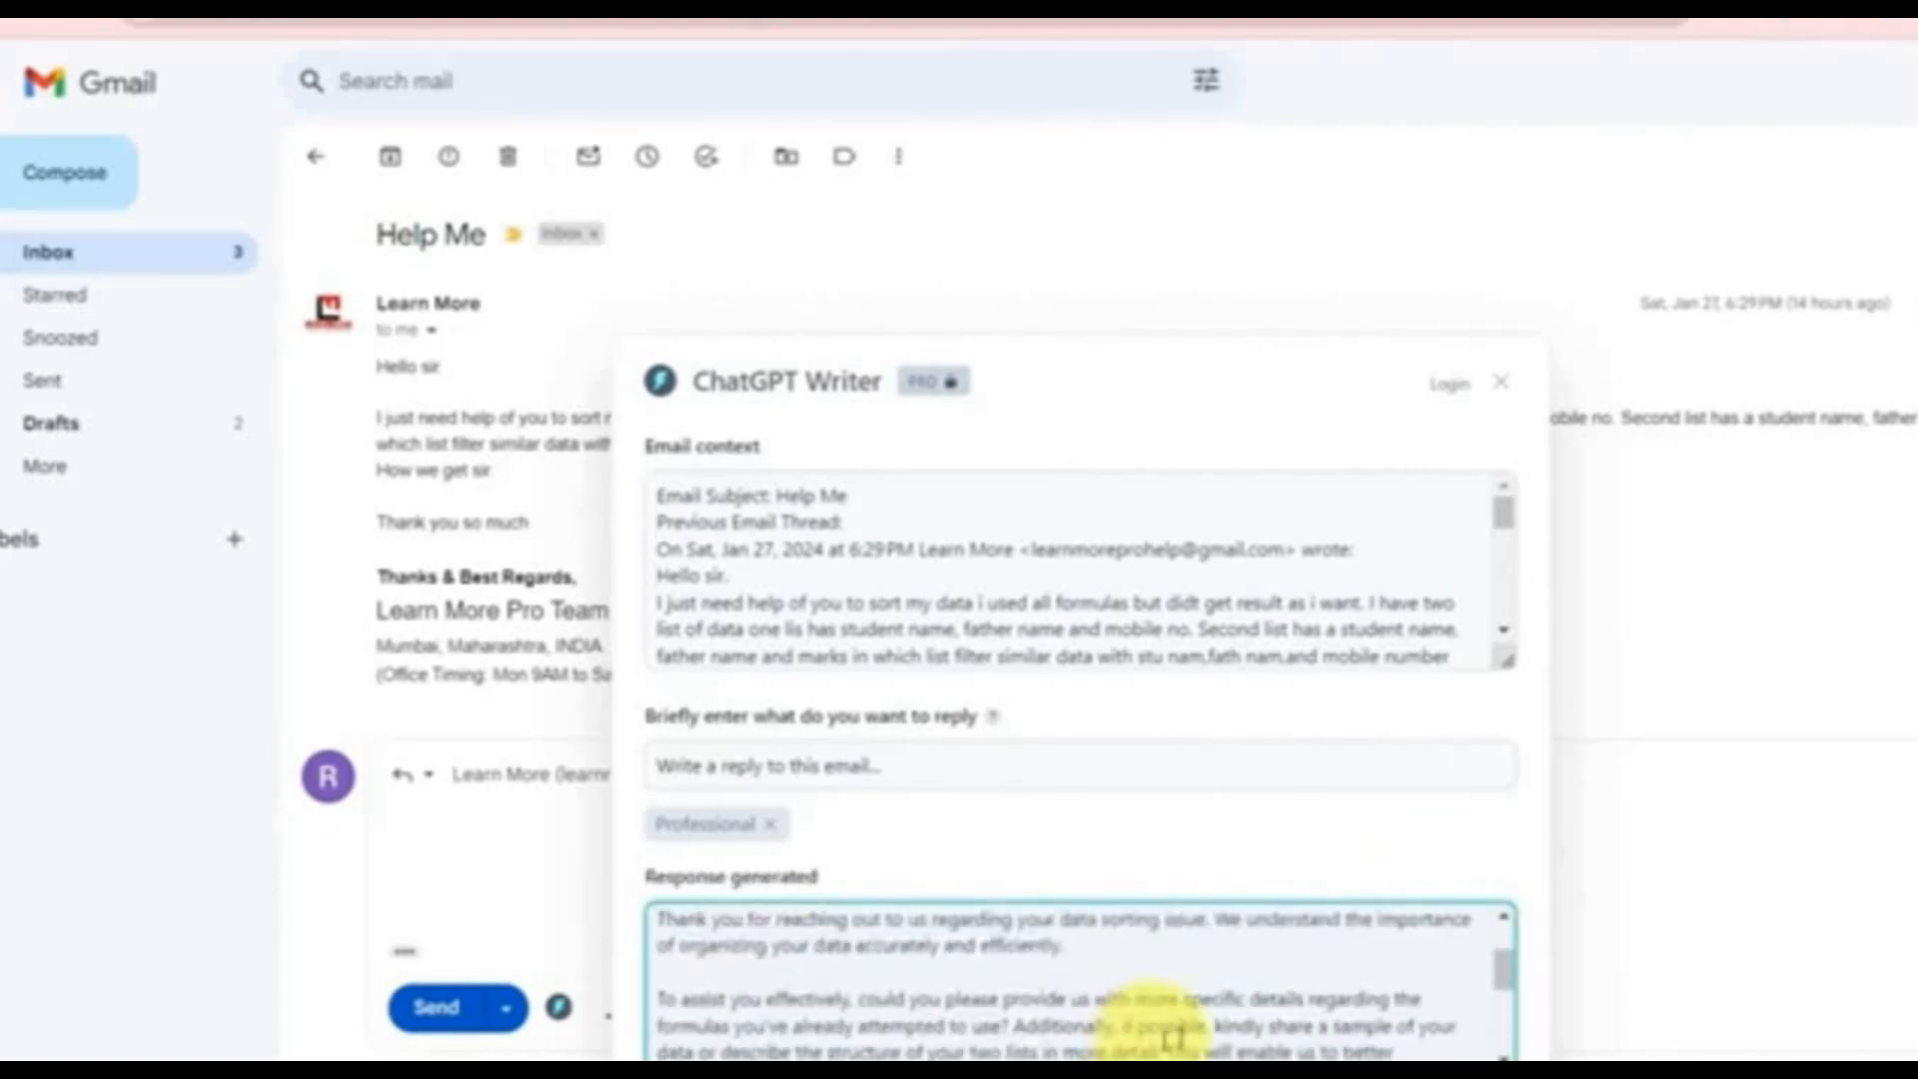
{"action": "scroll", "coordinate": [1199, 1024], "scroll_direction": "up", "scroll_amount": 3}
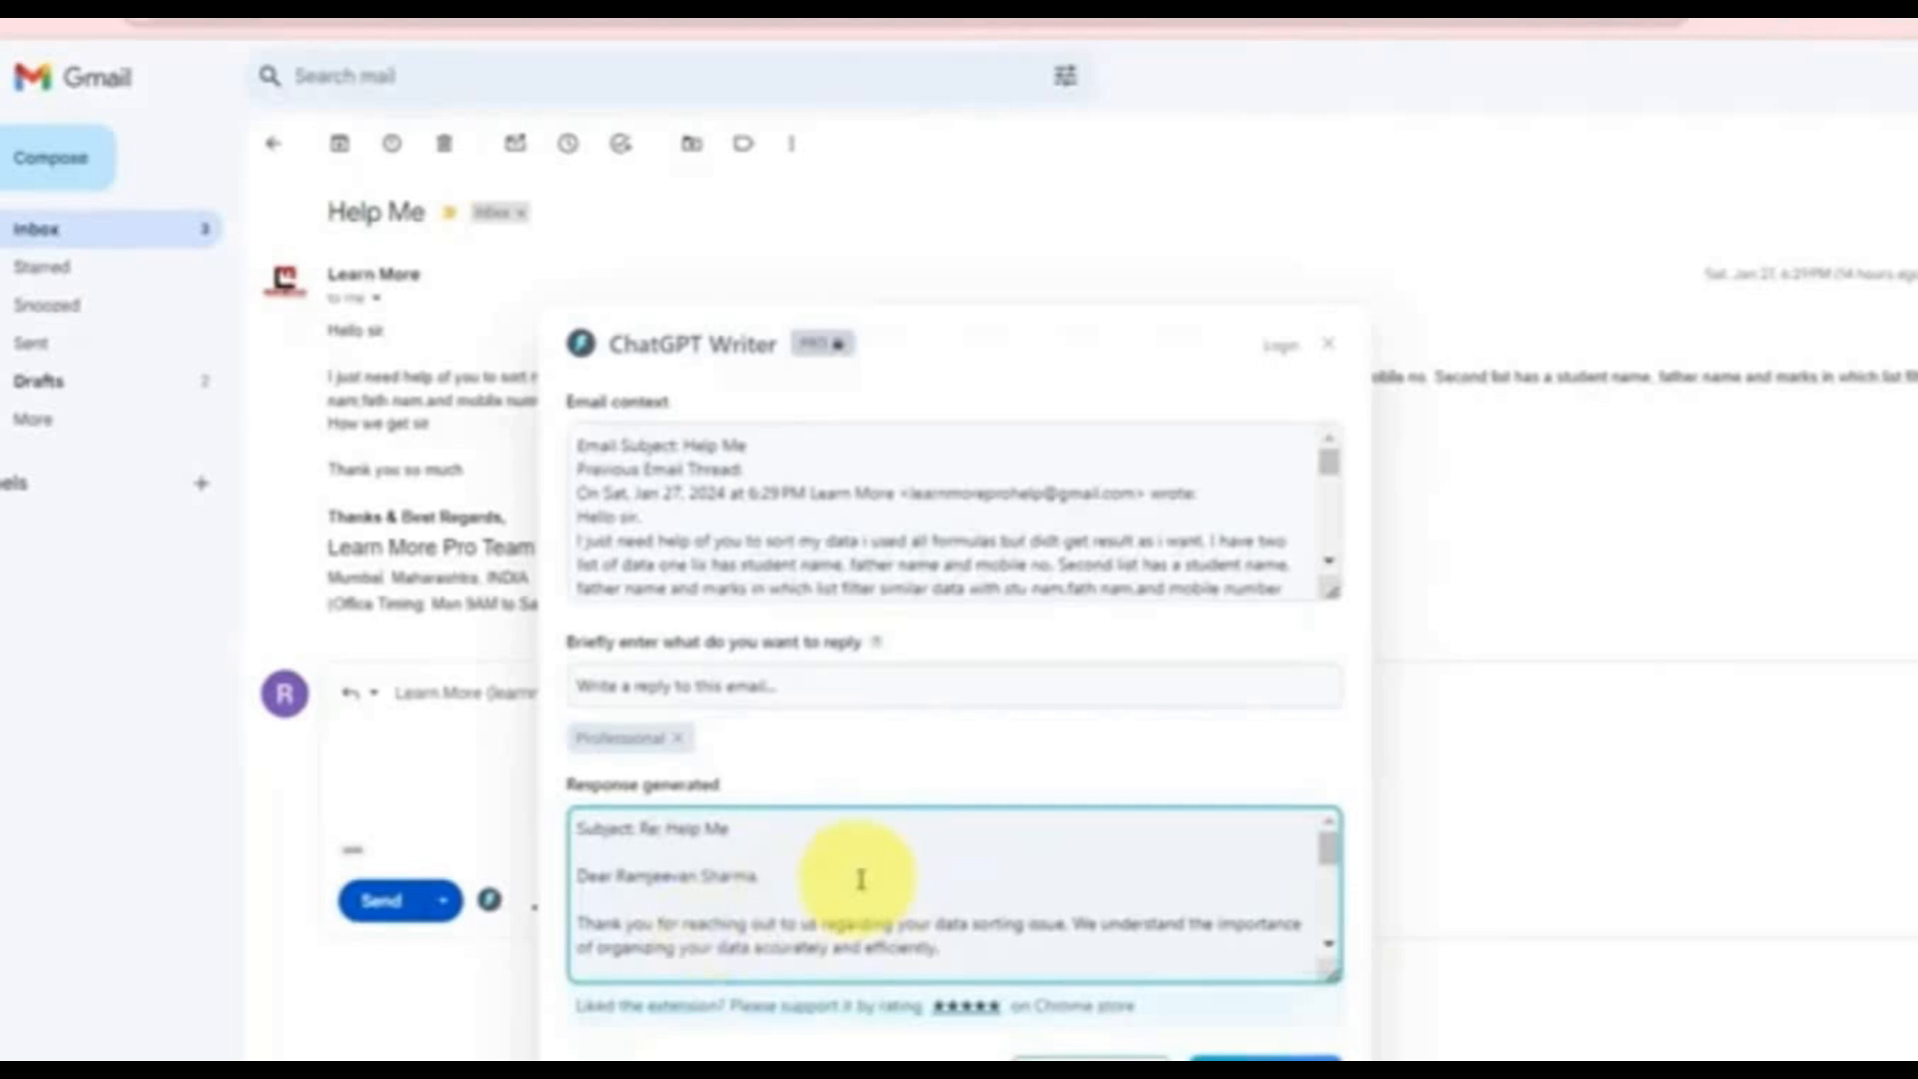
{"action": "scroll", "coordinate": [860, 880], "scroll_direction": "down", "scroll_amount": 3}
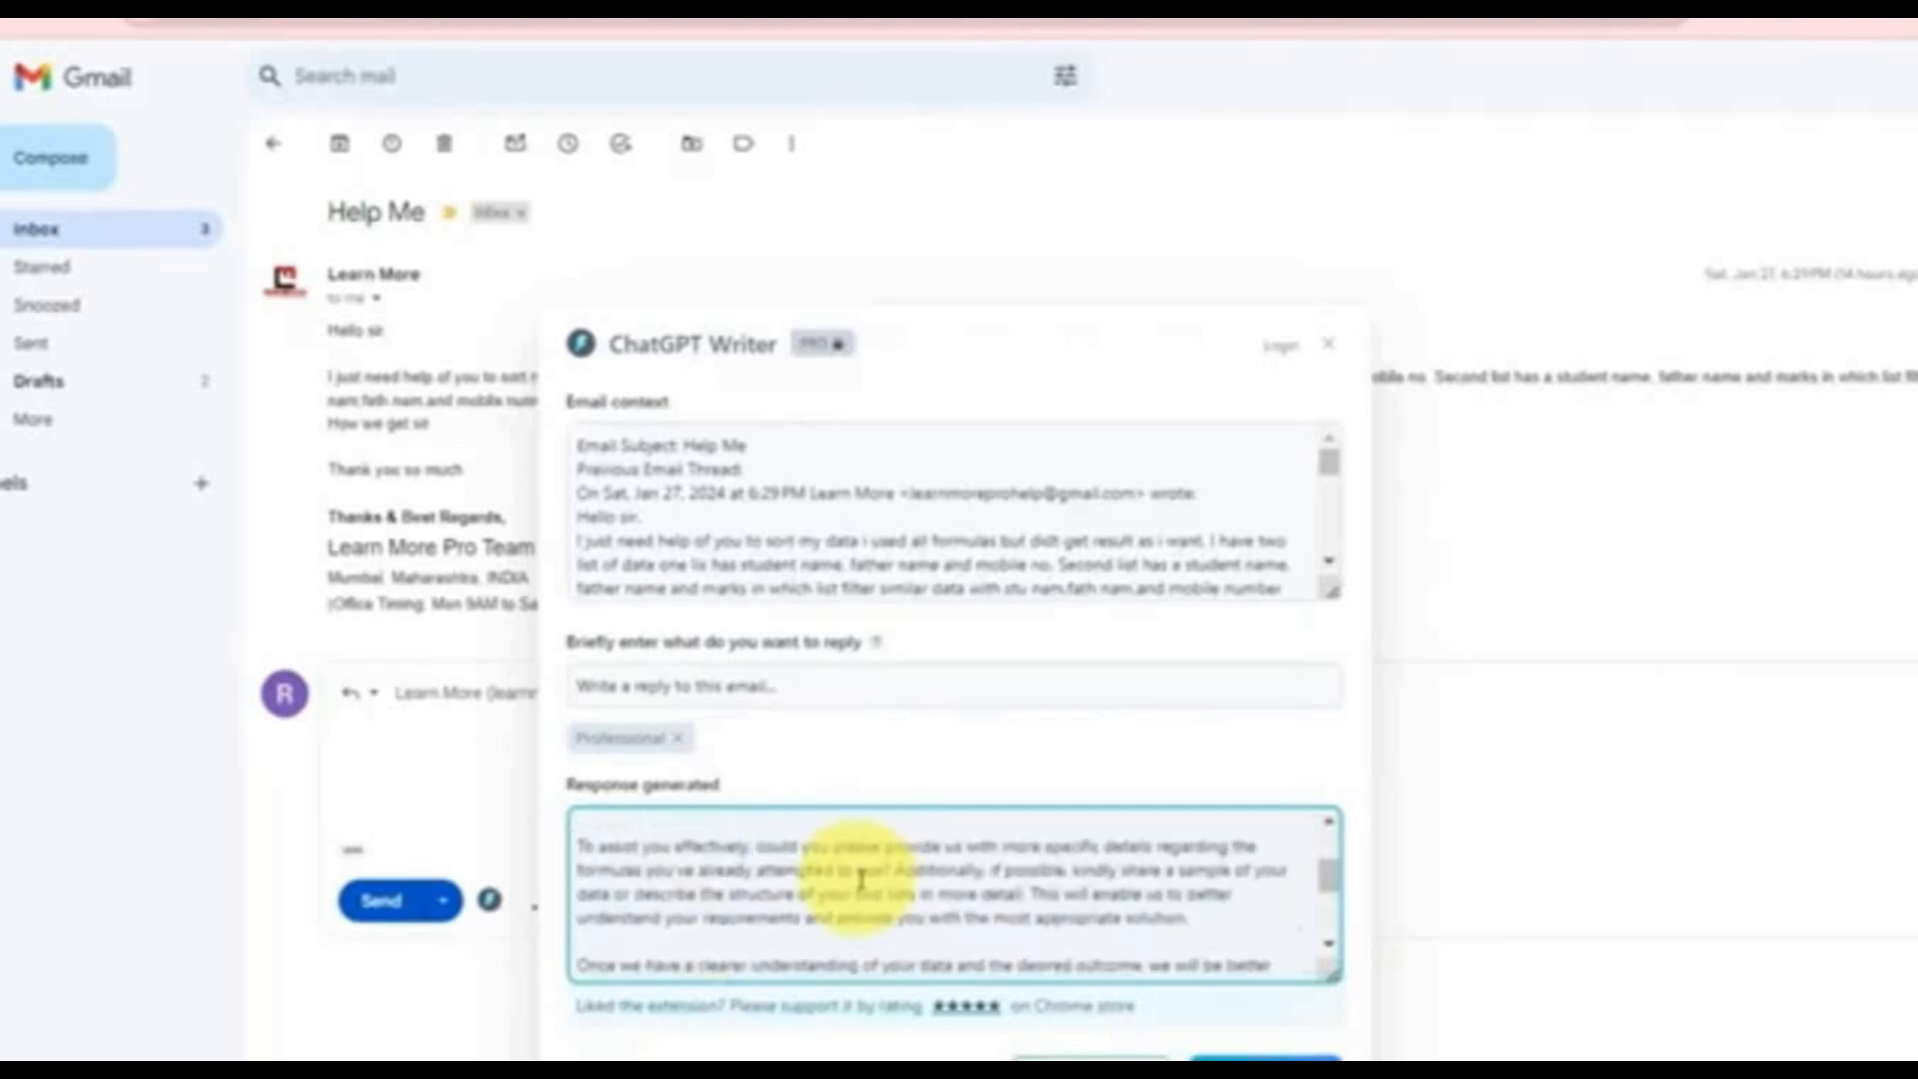
{"action": "scroll", "coordinate": [900, 889], "scroll_direction": "up", "scroll_amount": 3}
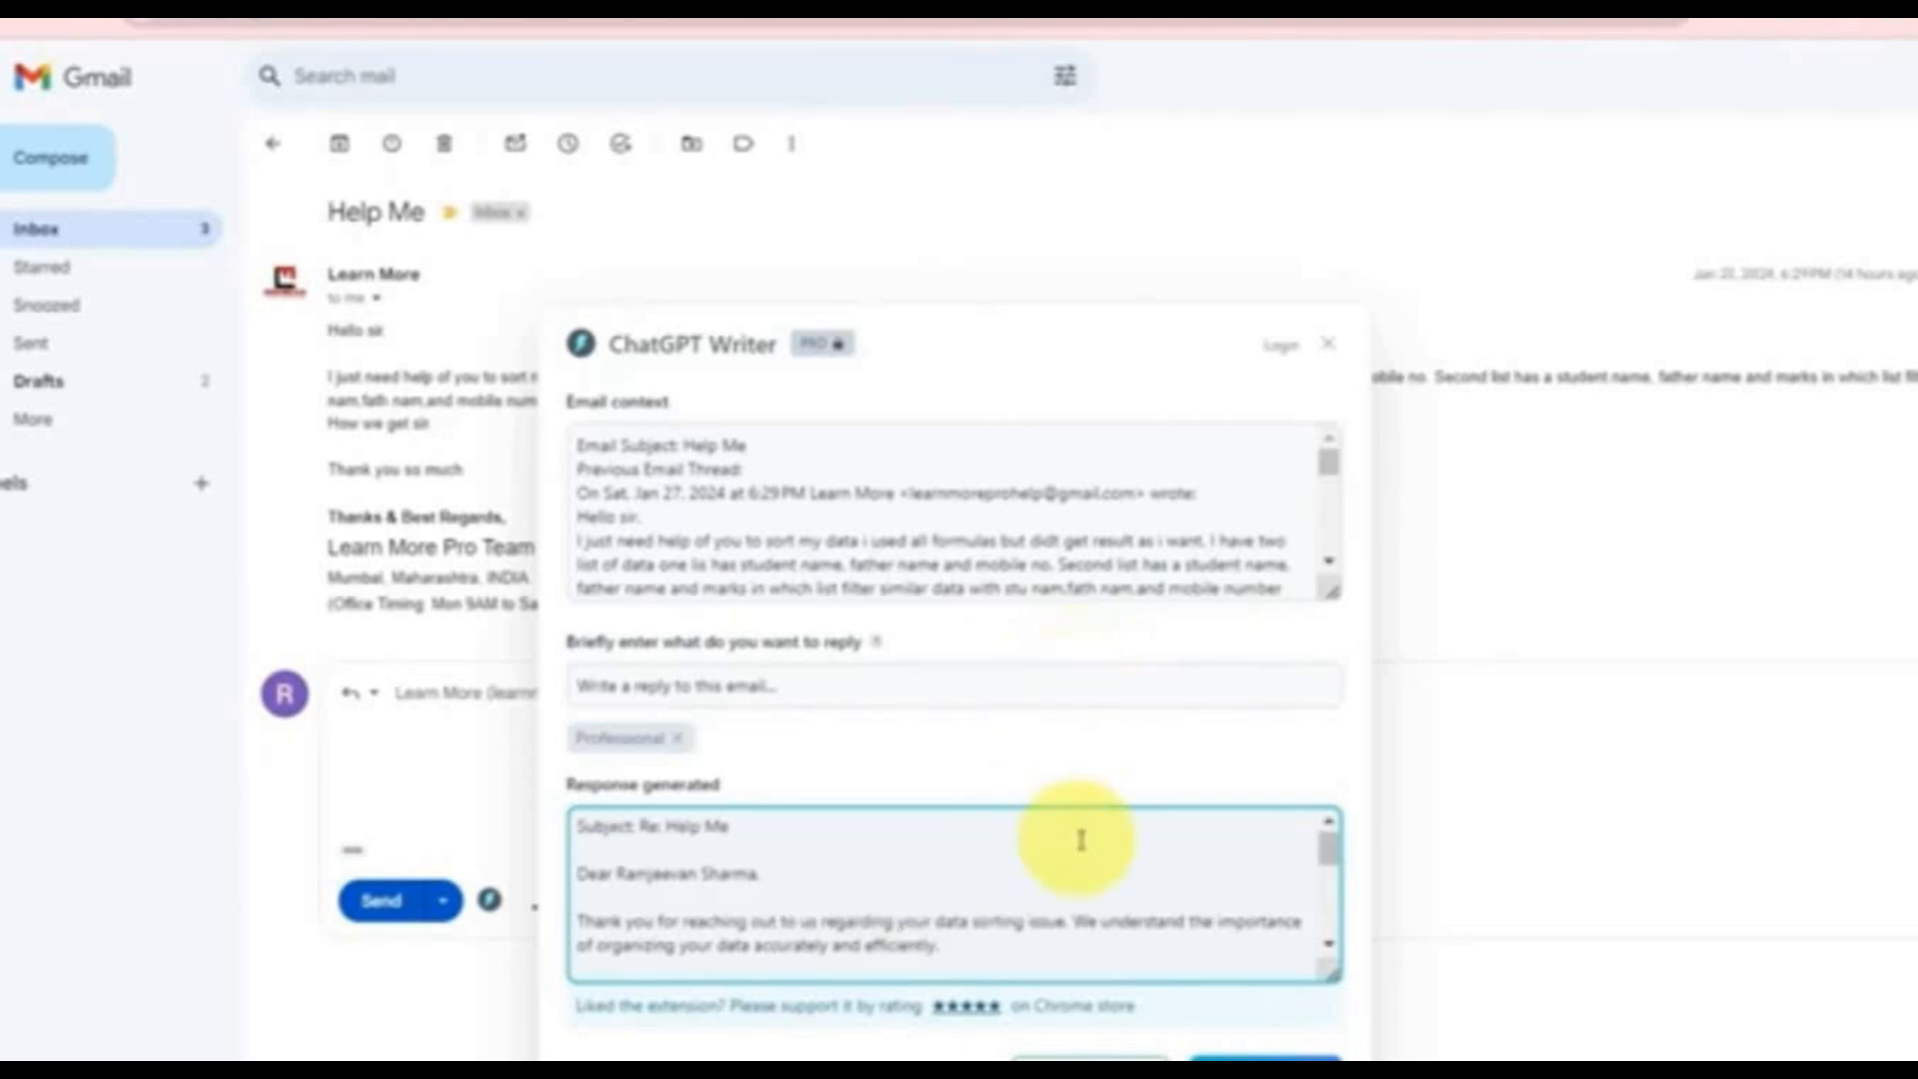
{"action": "scroll", "coordinate": [1081, 839], "scroll_direction": "down", "scroll_amount": 3}
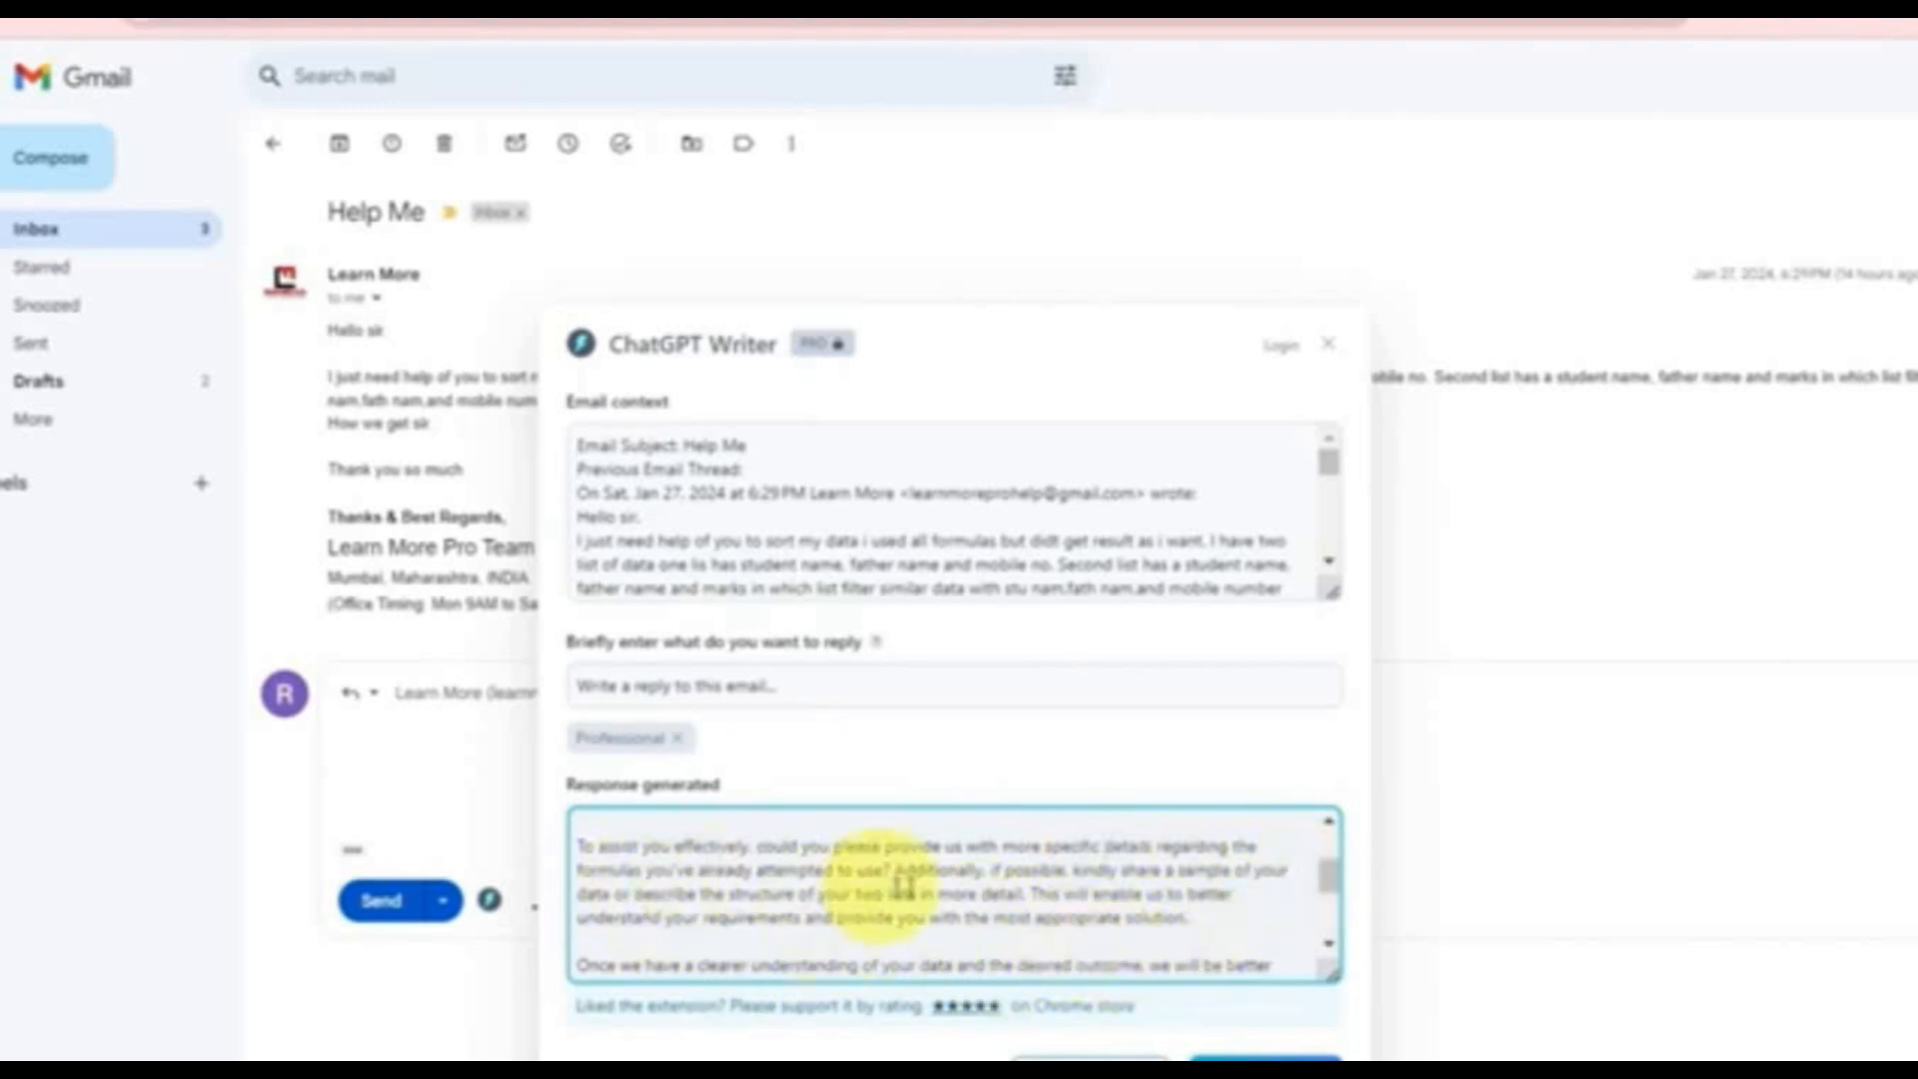
{"action": "scroll", "coordinate": [1014, 898], "scroll_direction": "down", "scroll_amount": 2}
{"action": "scroll", "coordinate": [1014, 899], "scroll_direction": "down", "scroll_amount": 1}
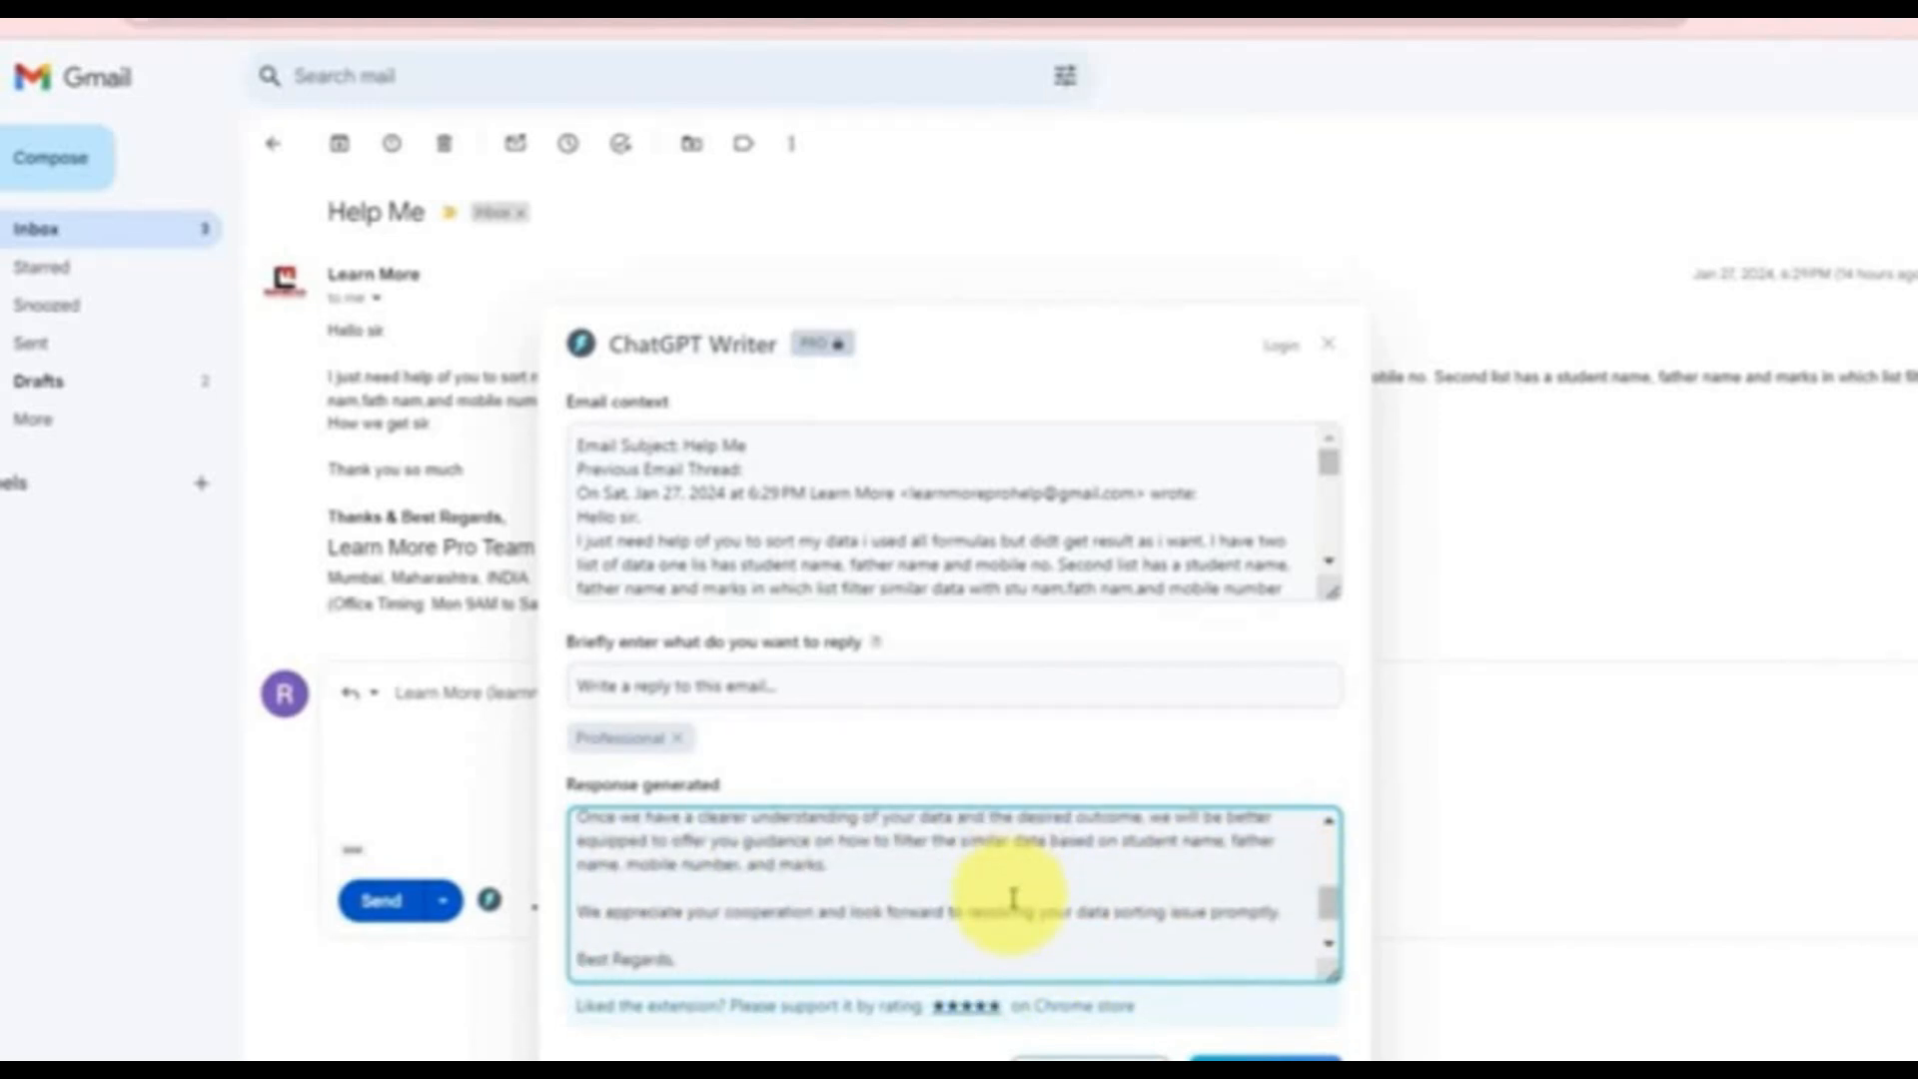
{"action": "scroll", "coordinate": [1013, 898], "scroll_direction": "down", "scroll_amount": 2}
Step: Add 'explain him sort me' to the prompt and regenerate a reply on VLOOKUP or INDEX MATCH sorting
{"action": "left_click", "coordinate": [857, 687]}
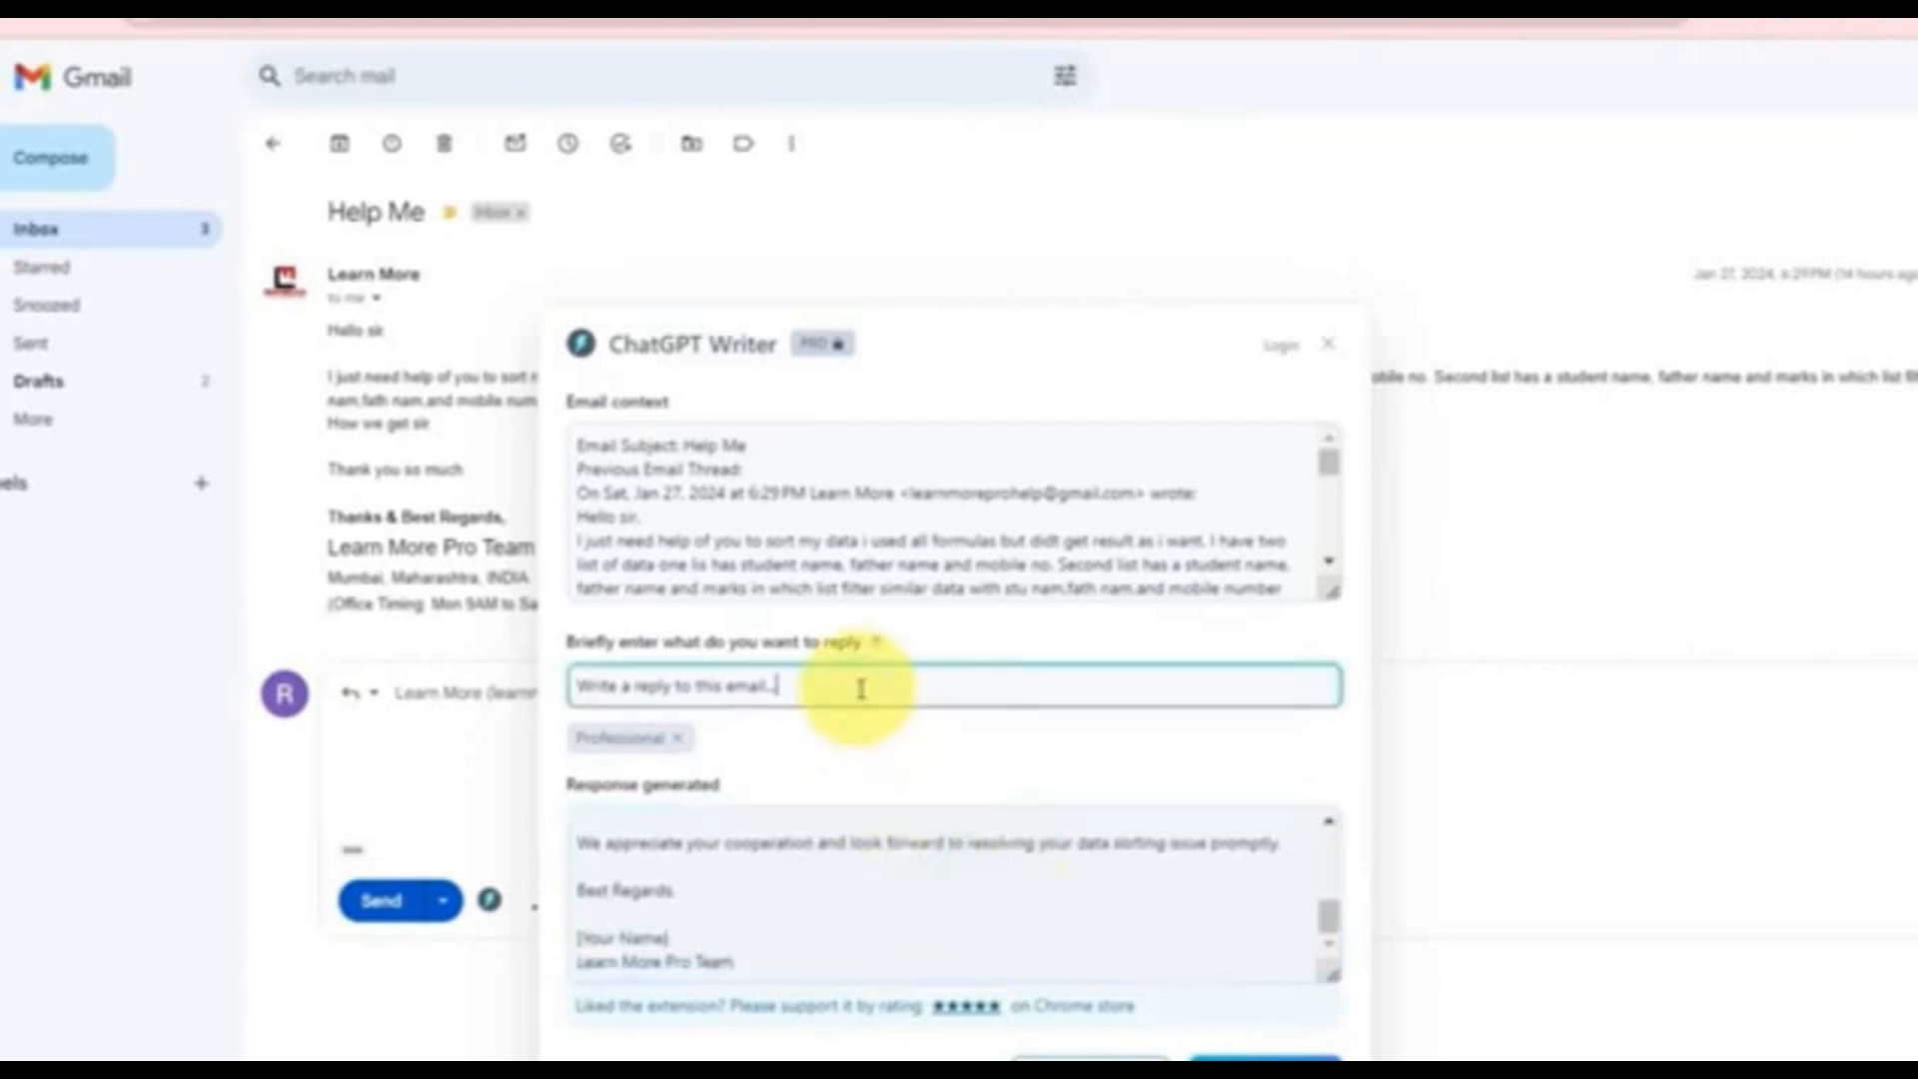
{"action": "type", "text": "explain him sort me"}
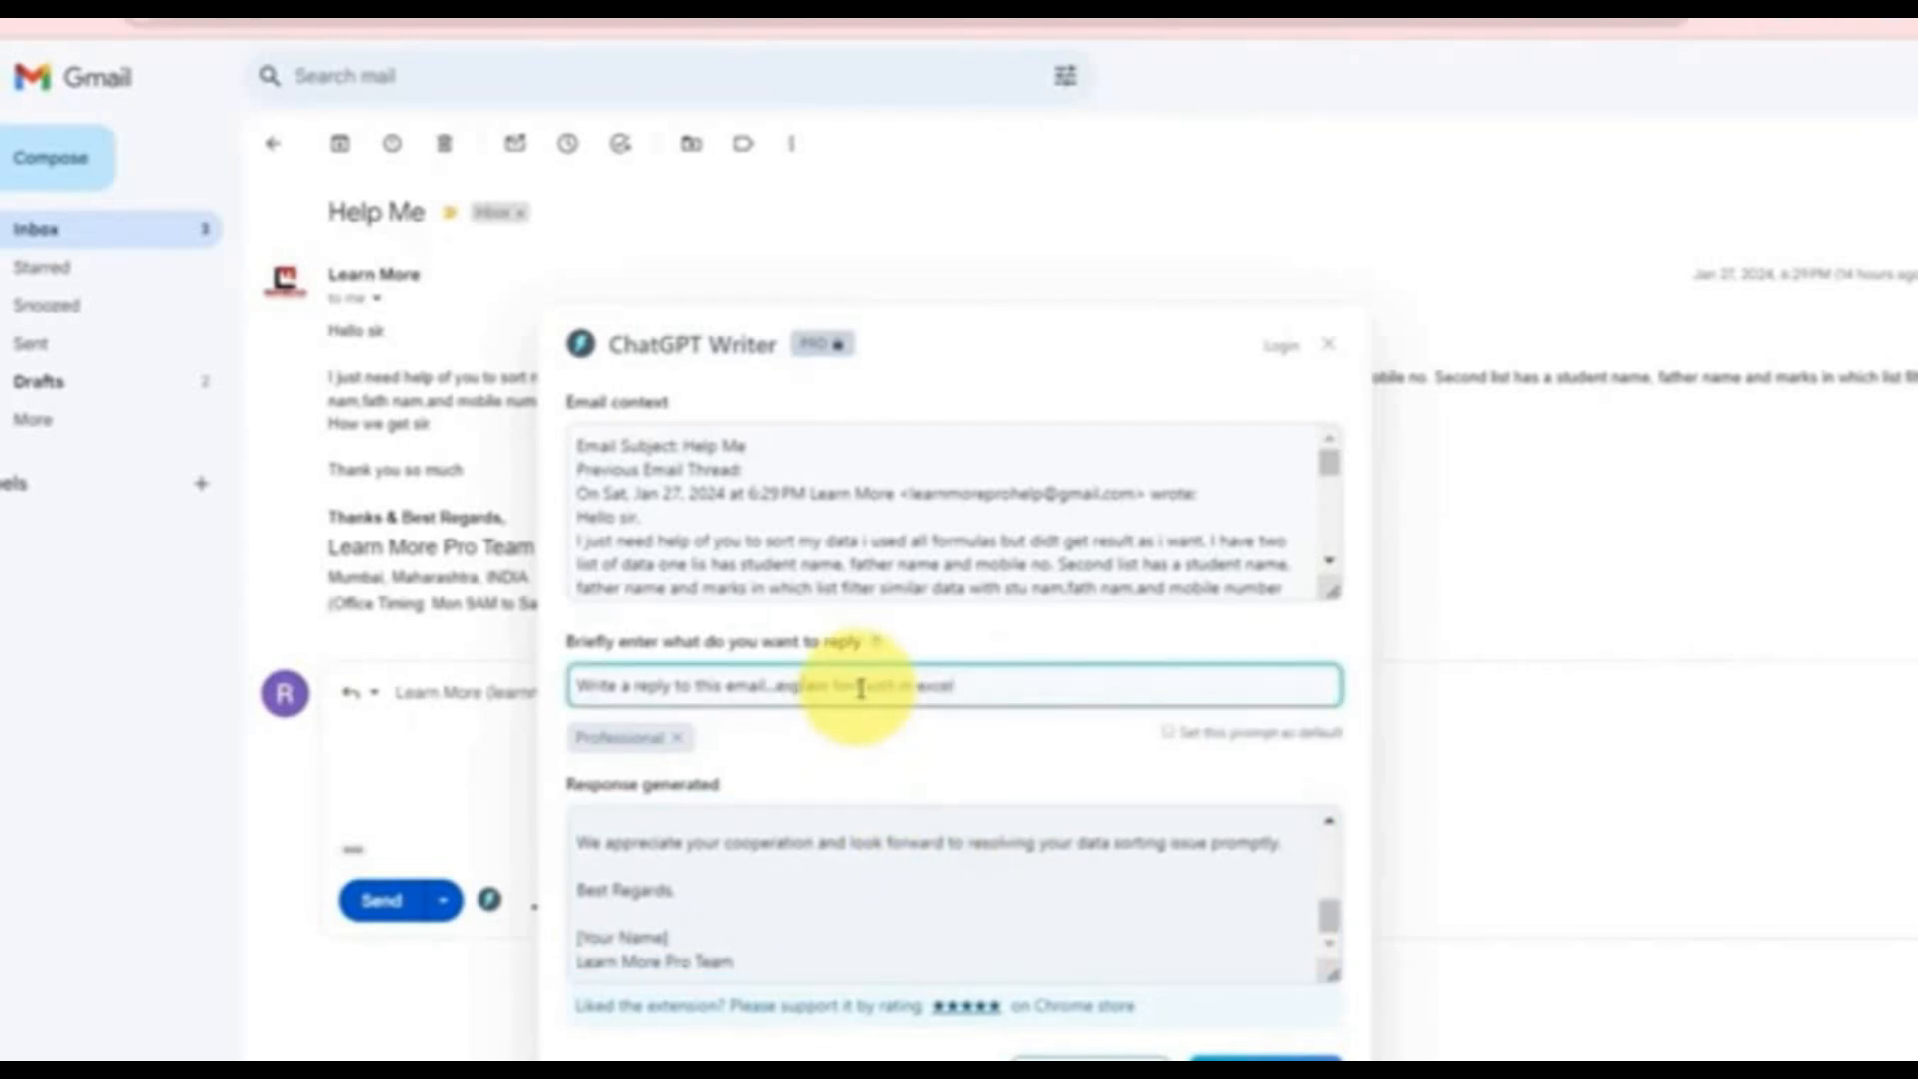
{"action": "left_click", "coordinate": [1254, 1058]}
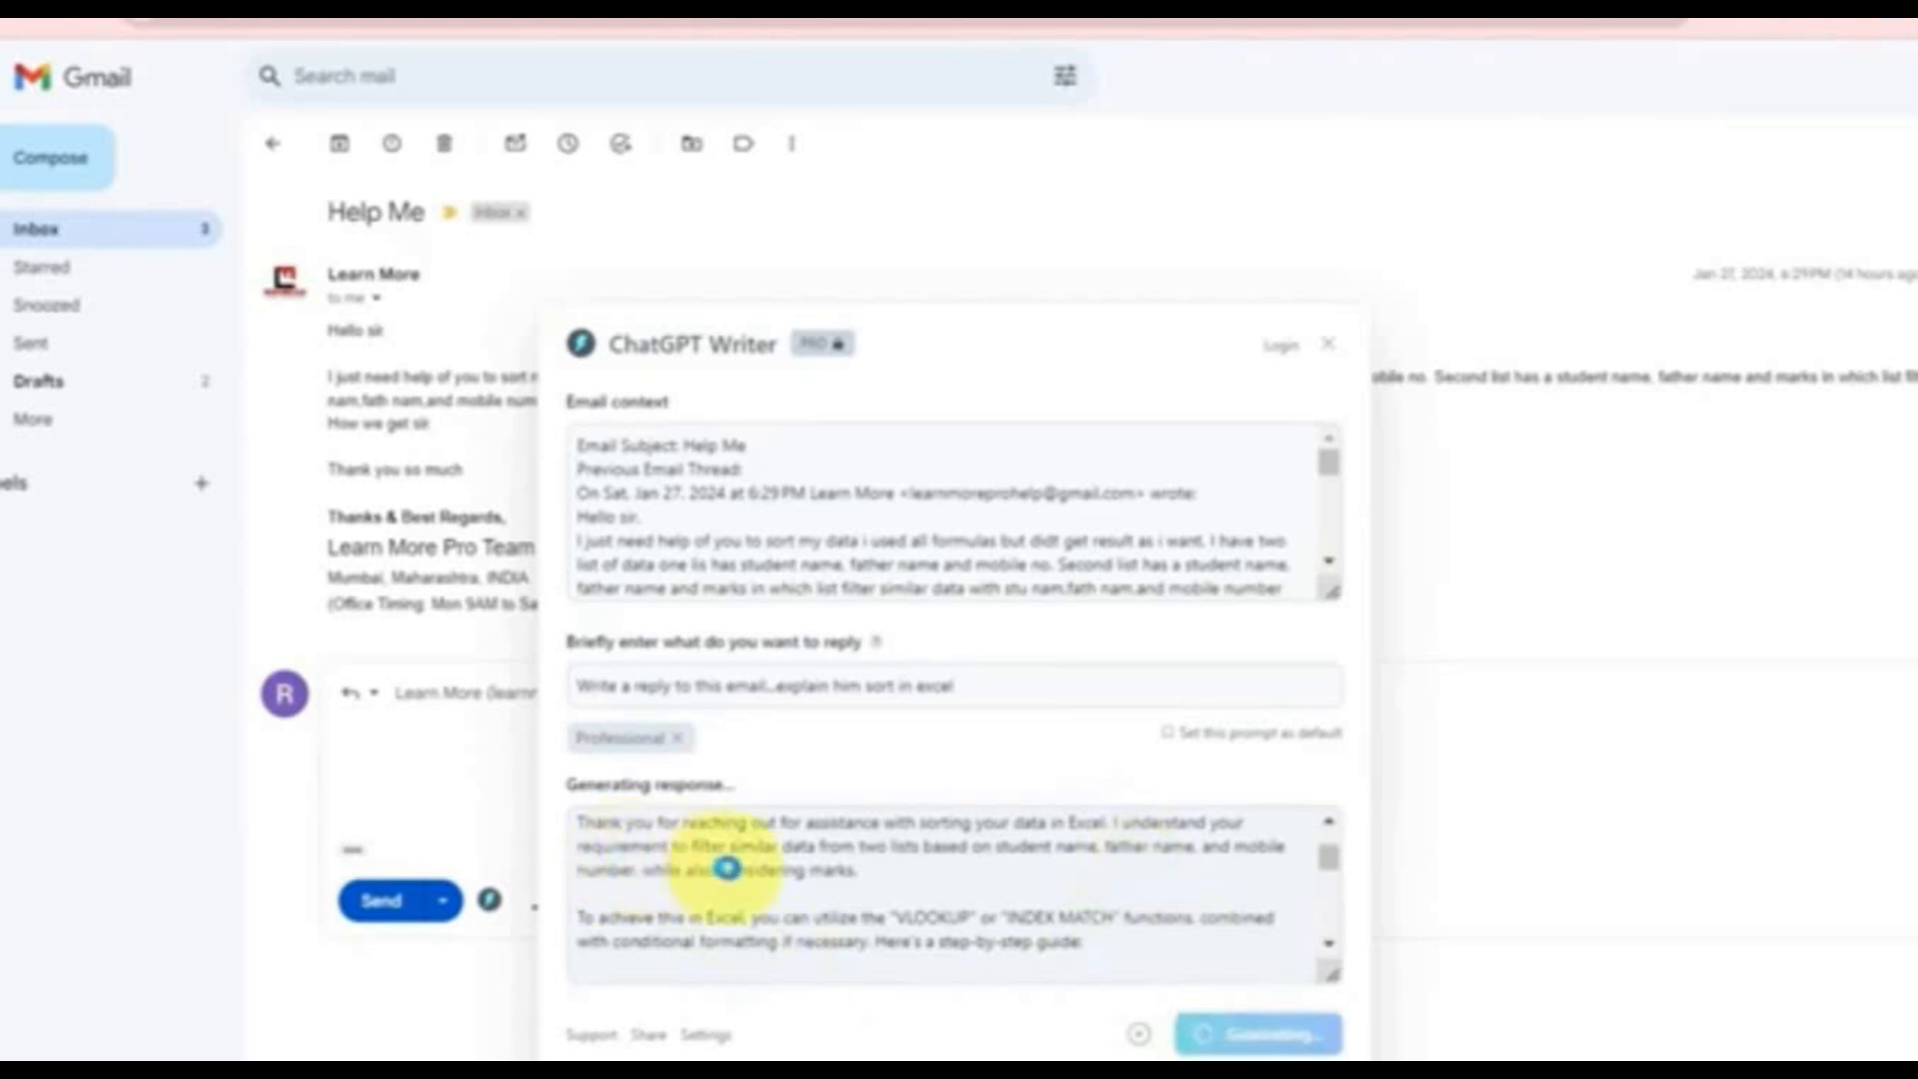
{"action": "scroll", "coordinate": [849, 909], "scroll_direction": "up", "scroll_amount": 5}
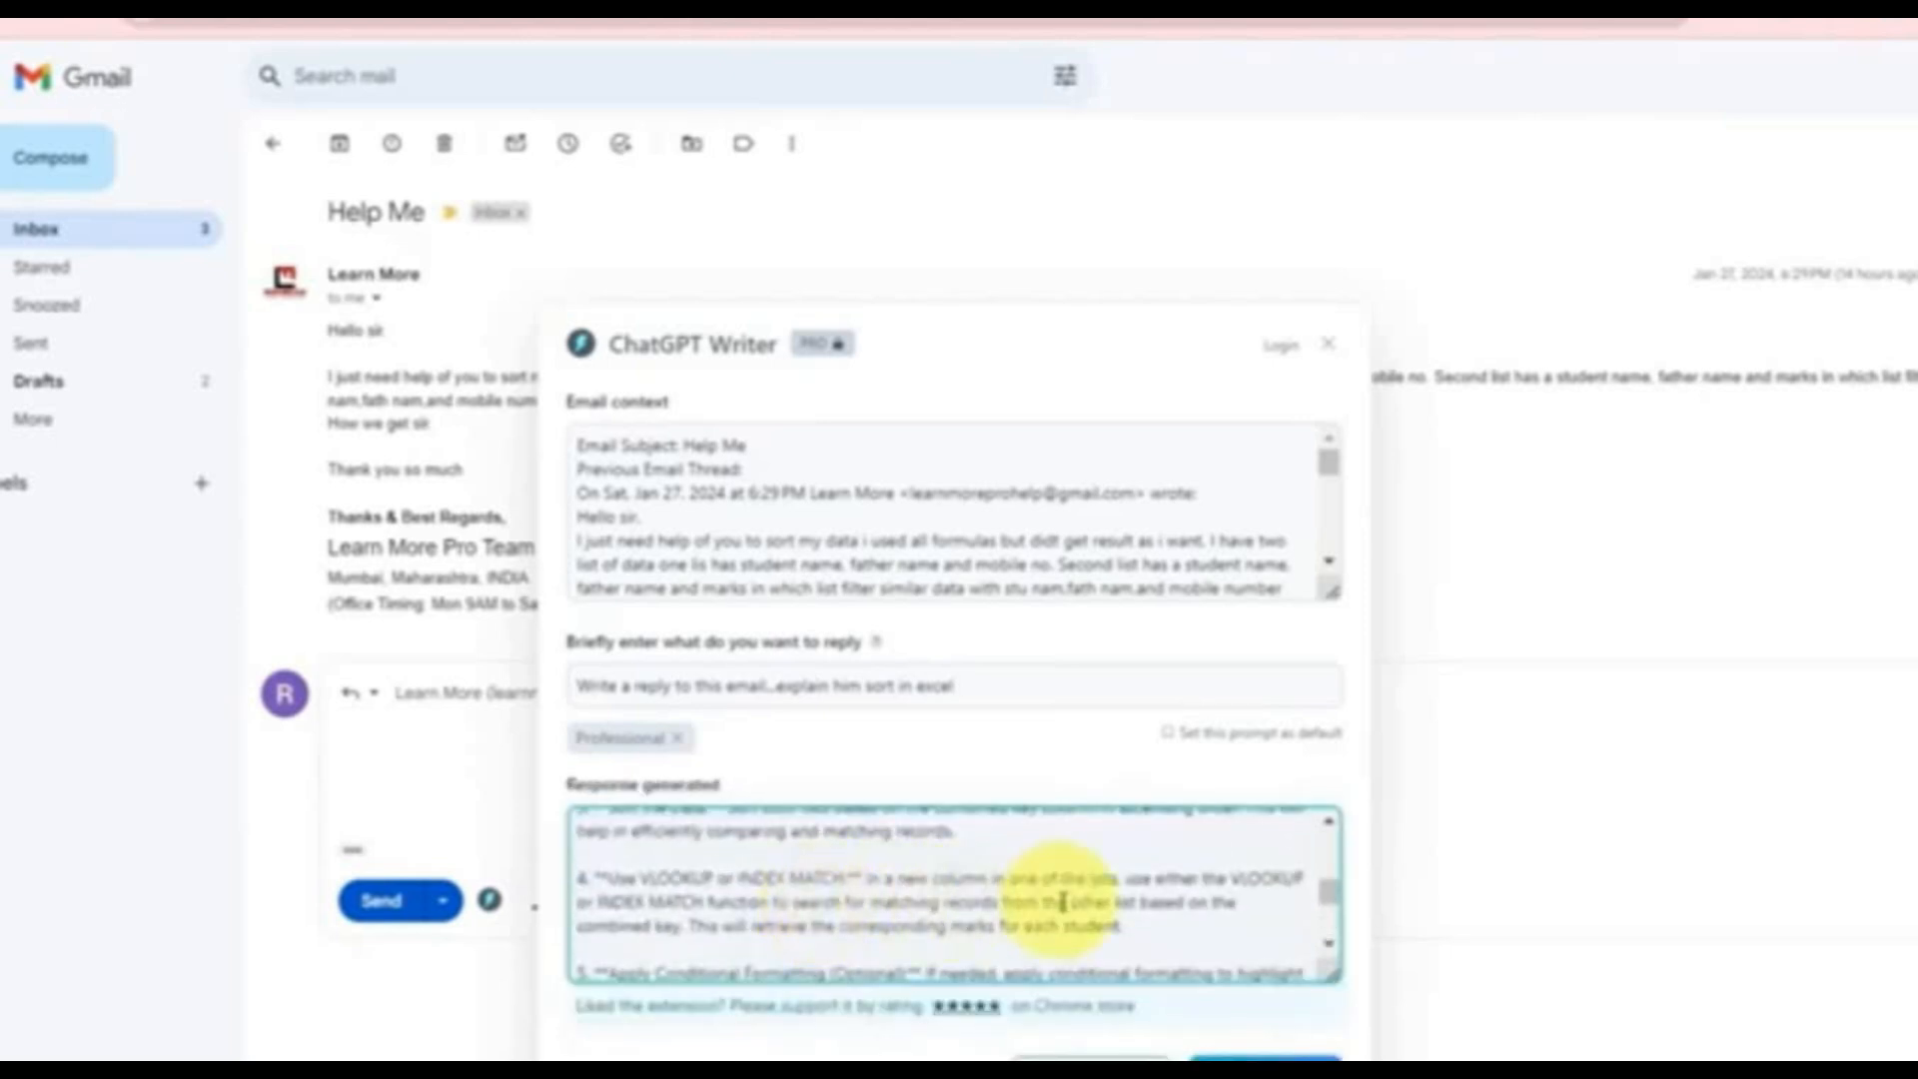
{"action": "scroll", "coordinate": [1063, 902], "scroll_direction": "down", "scroll_amount": 3}
{"action": "scroll", "coordinate": [1062, 902], "scroll_direction": "up", "scroll_amount": 2}
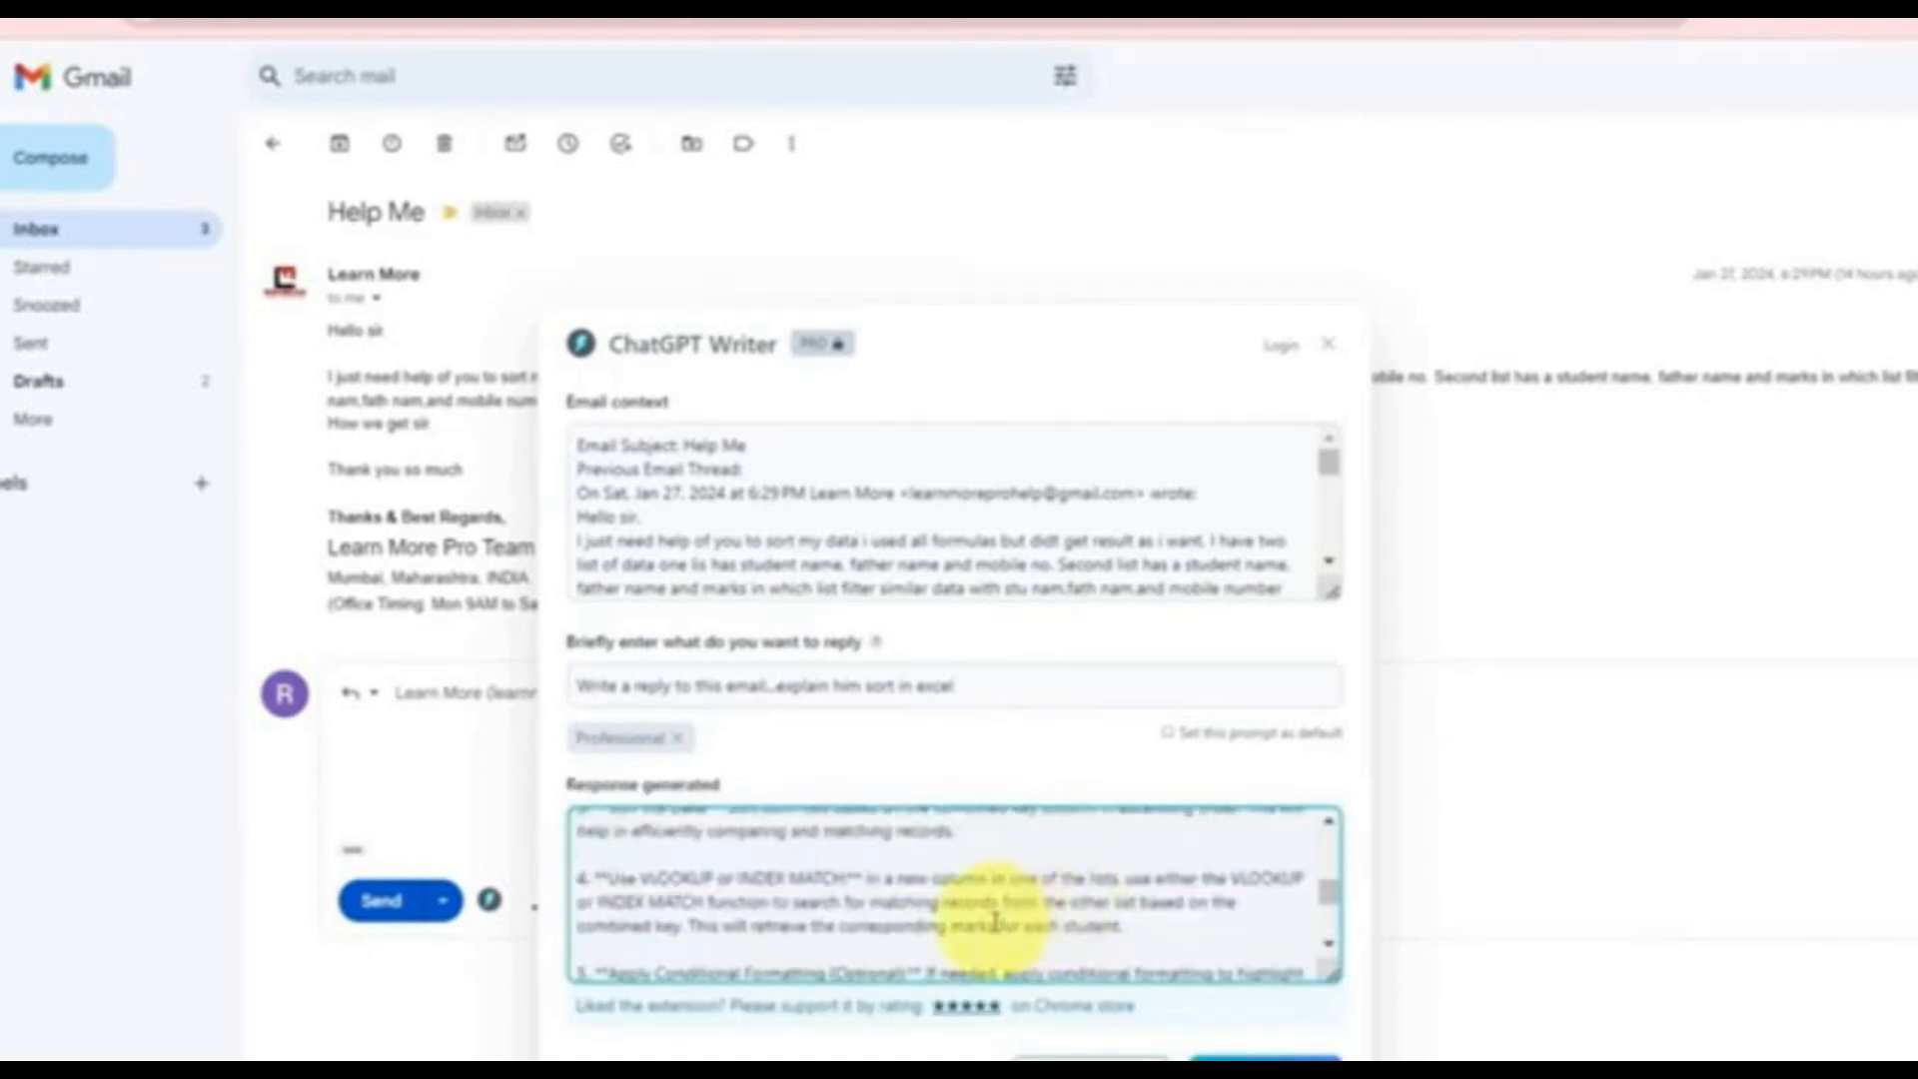
{"action": "scroll", "coordinate": [999, 904], "scroll_direction": "up", "scroll_amount": 2}
{"action": "scroll", "coordinate": [879, 931], "scroll_direction": "up", "scroll_amount": 3}
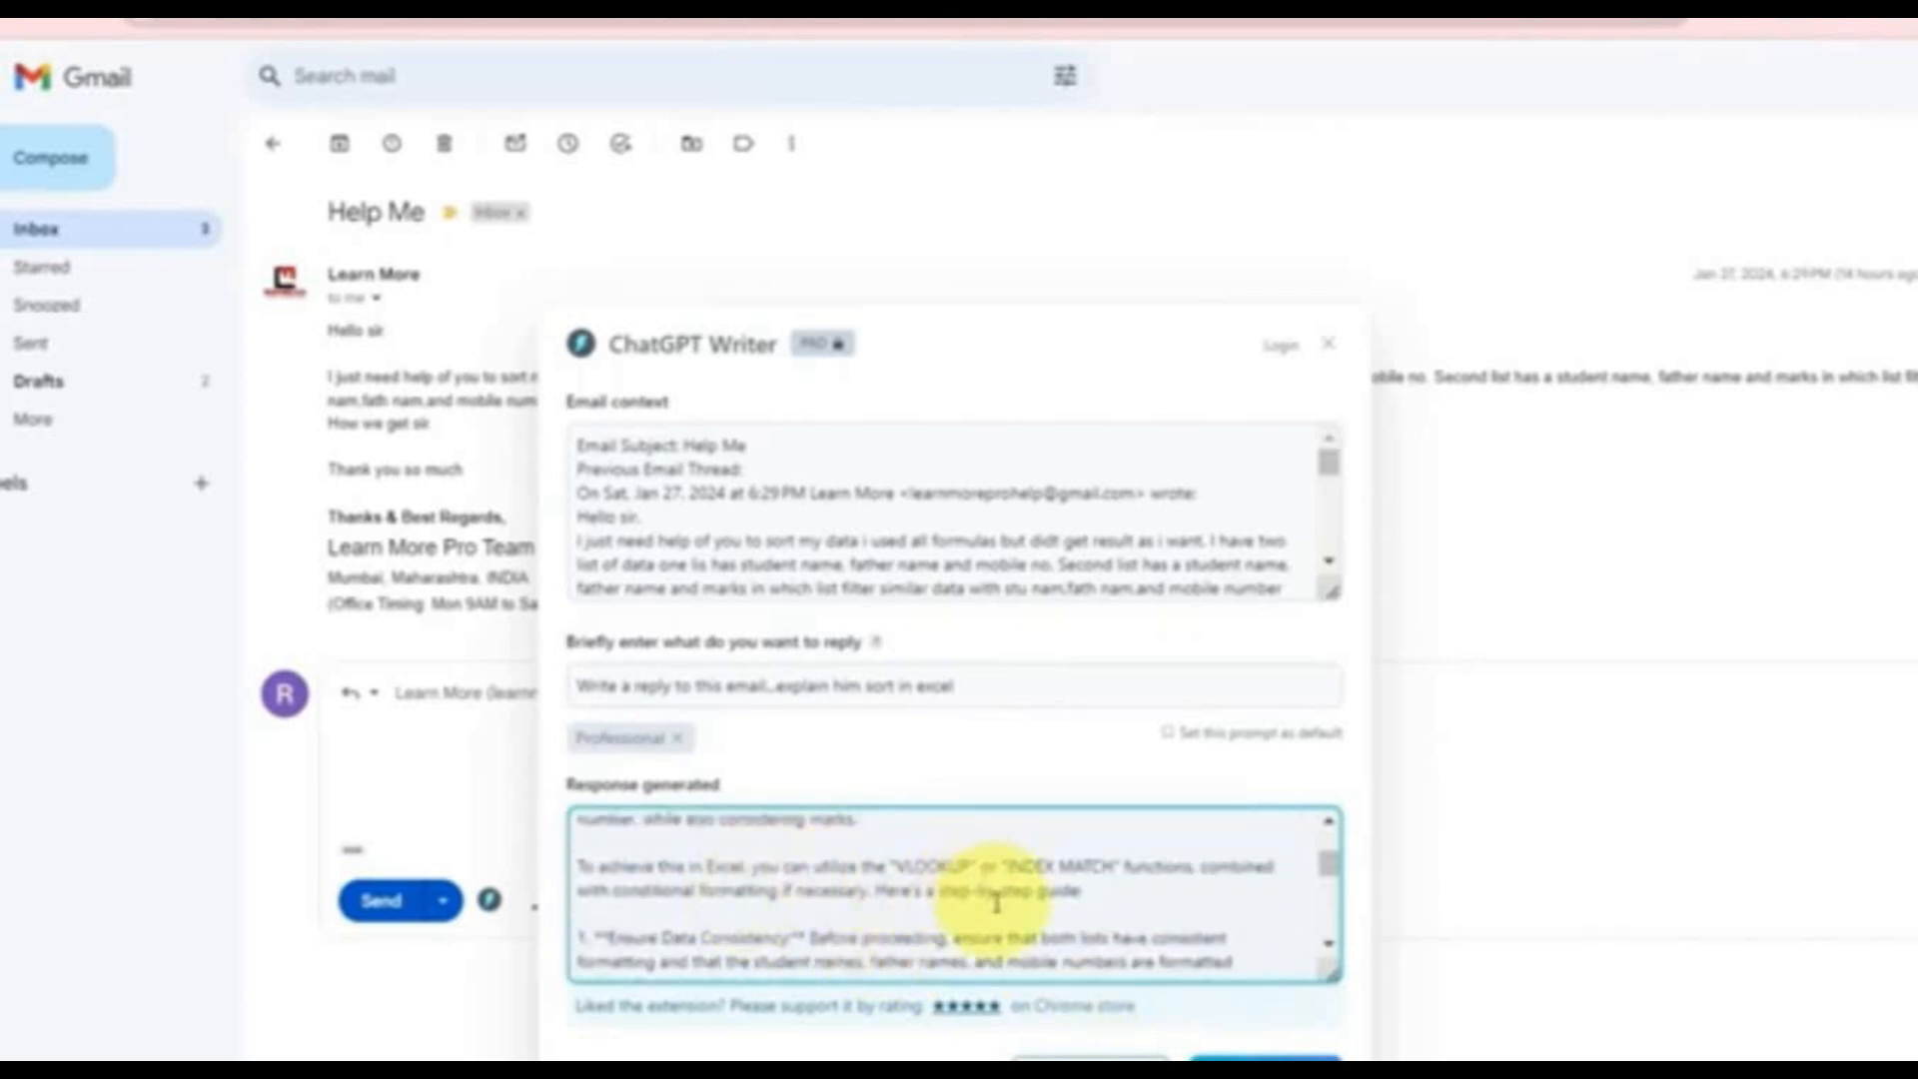
{"action": "scroll", "coordinate": [989, 889], "scroll_direction": "up", "scroll_amount": 2}
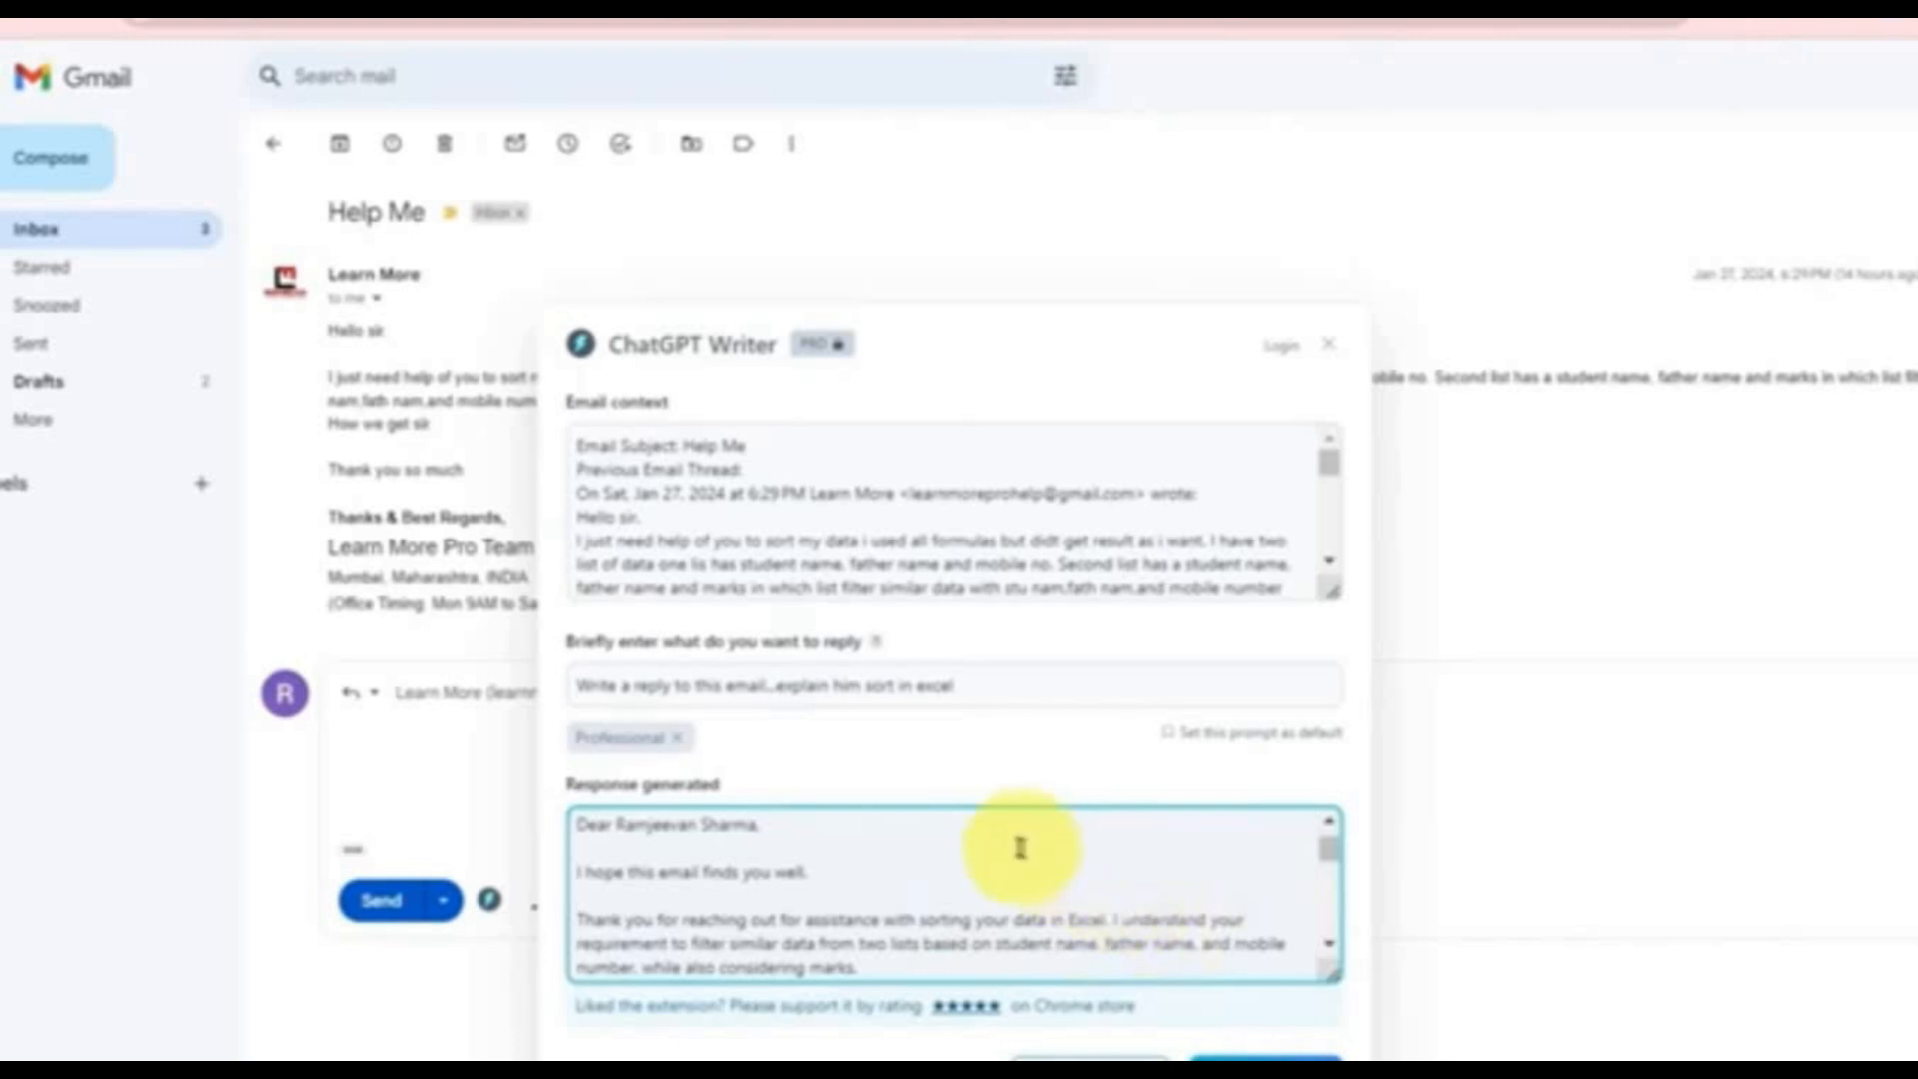
Step: Replace the prompt with 'Explain countif form' and generate the COUNTIF explanation reply
{"action": "left_click_drag", "start_coordinate": [777, 685], "coordinate": [1153, 700]}
{"action": "type", "text": "Ex"}
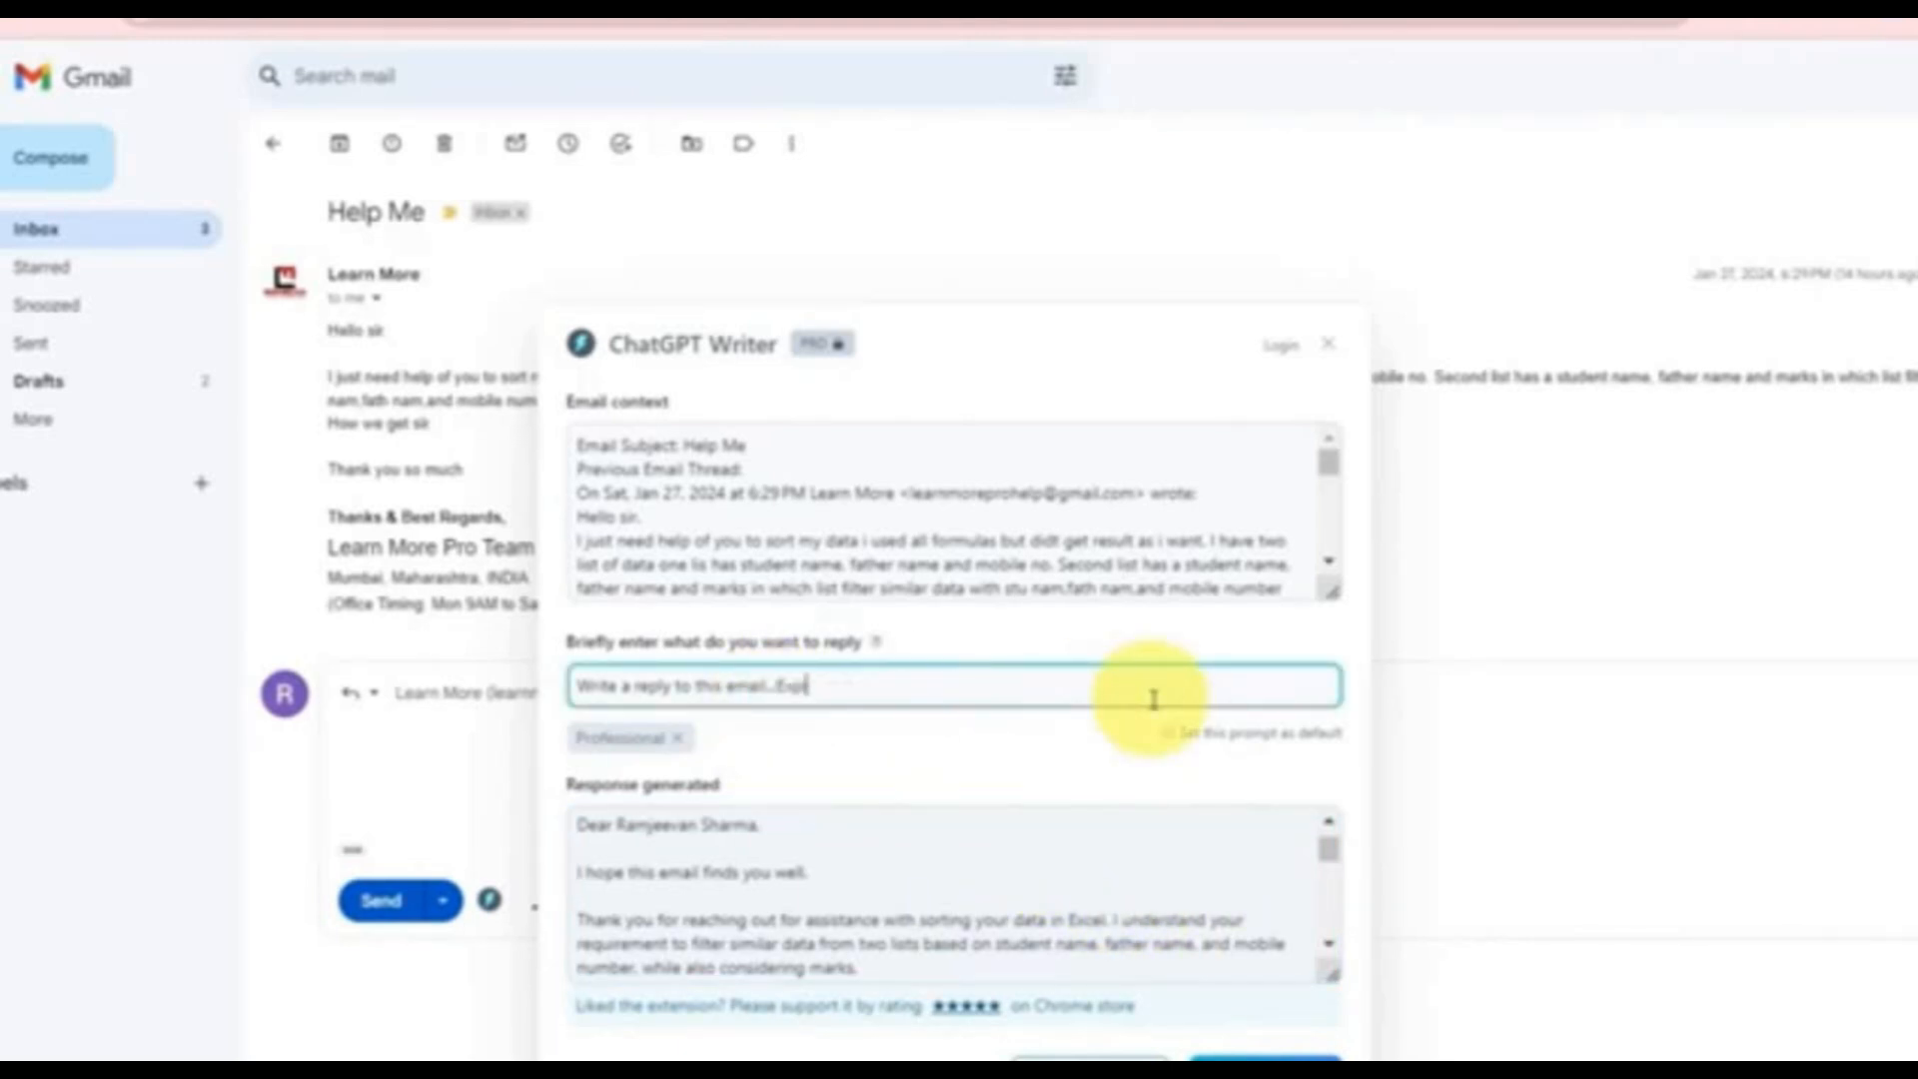
{"action": "type", "text": "plain countif formula"}
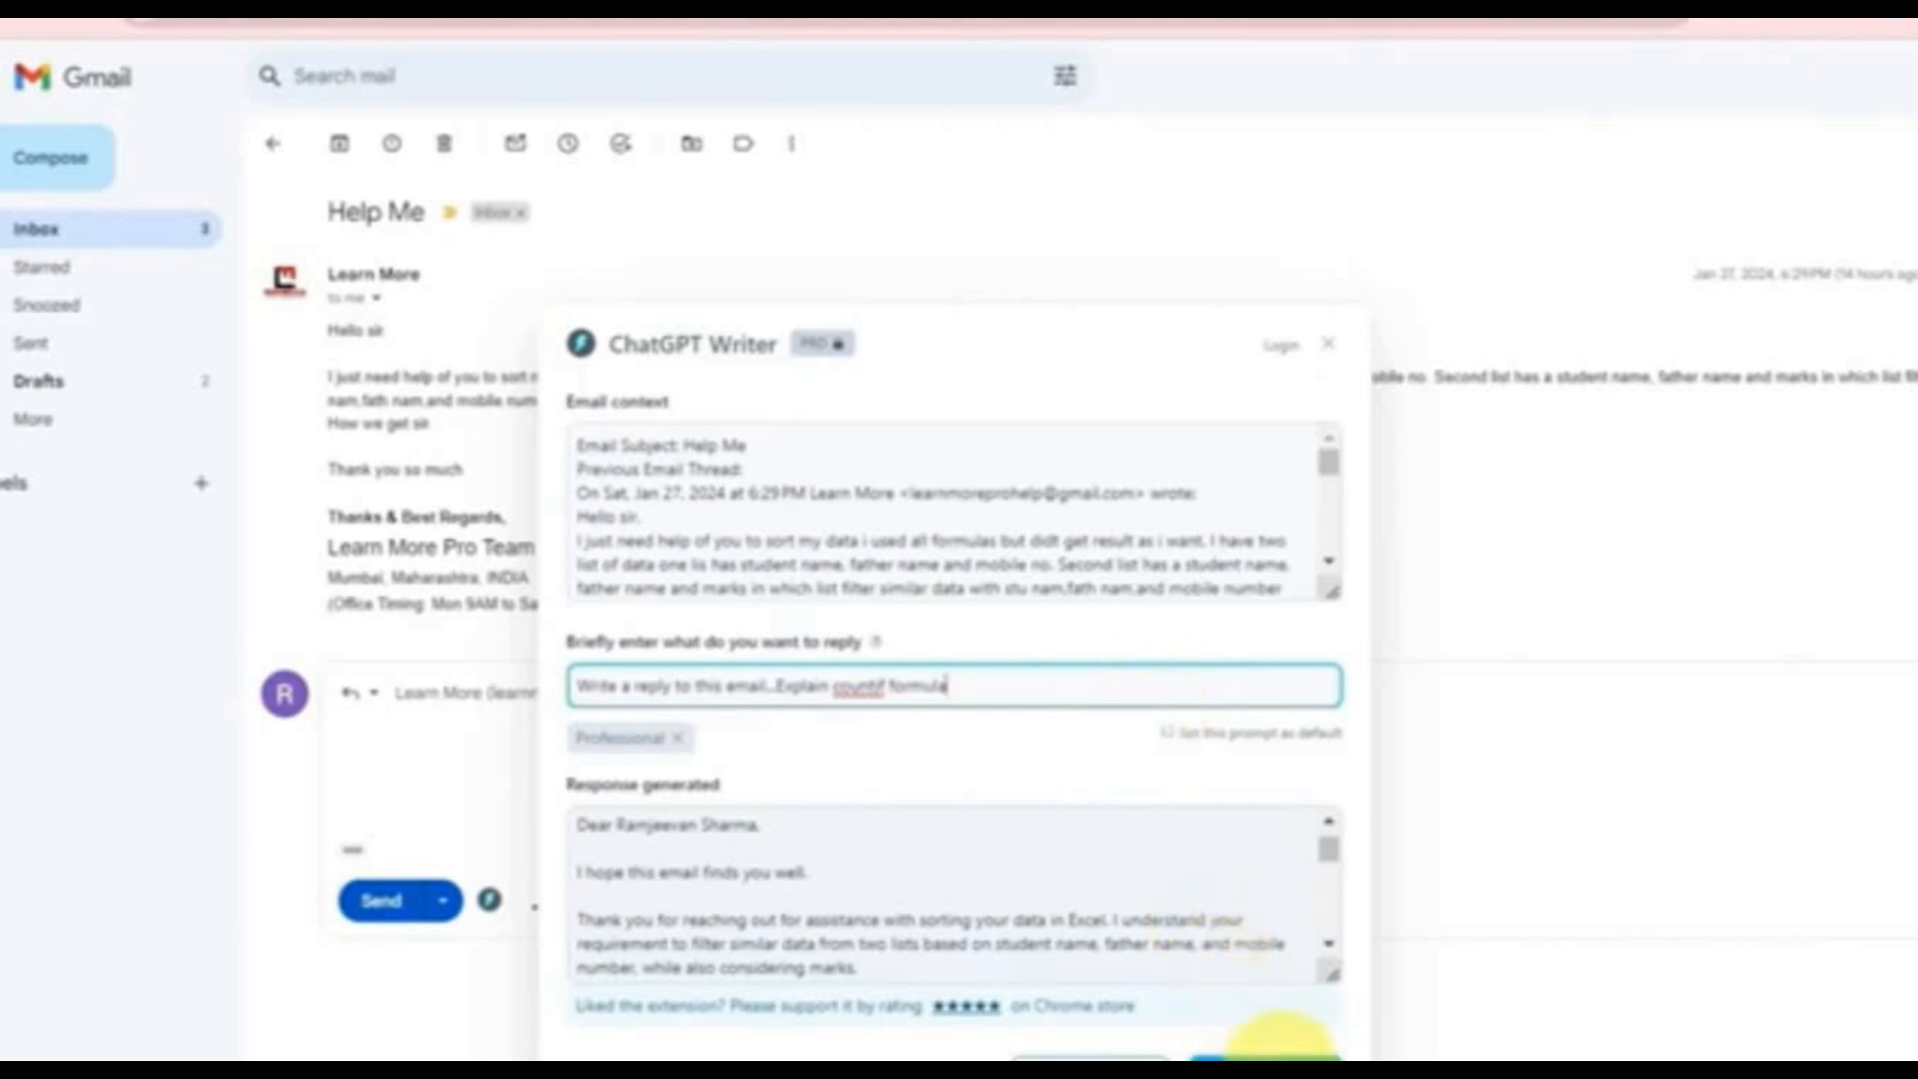
{"action": "left_click", "coordinate": [1279, 1049]}
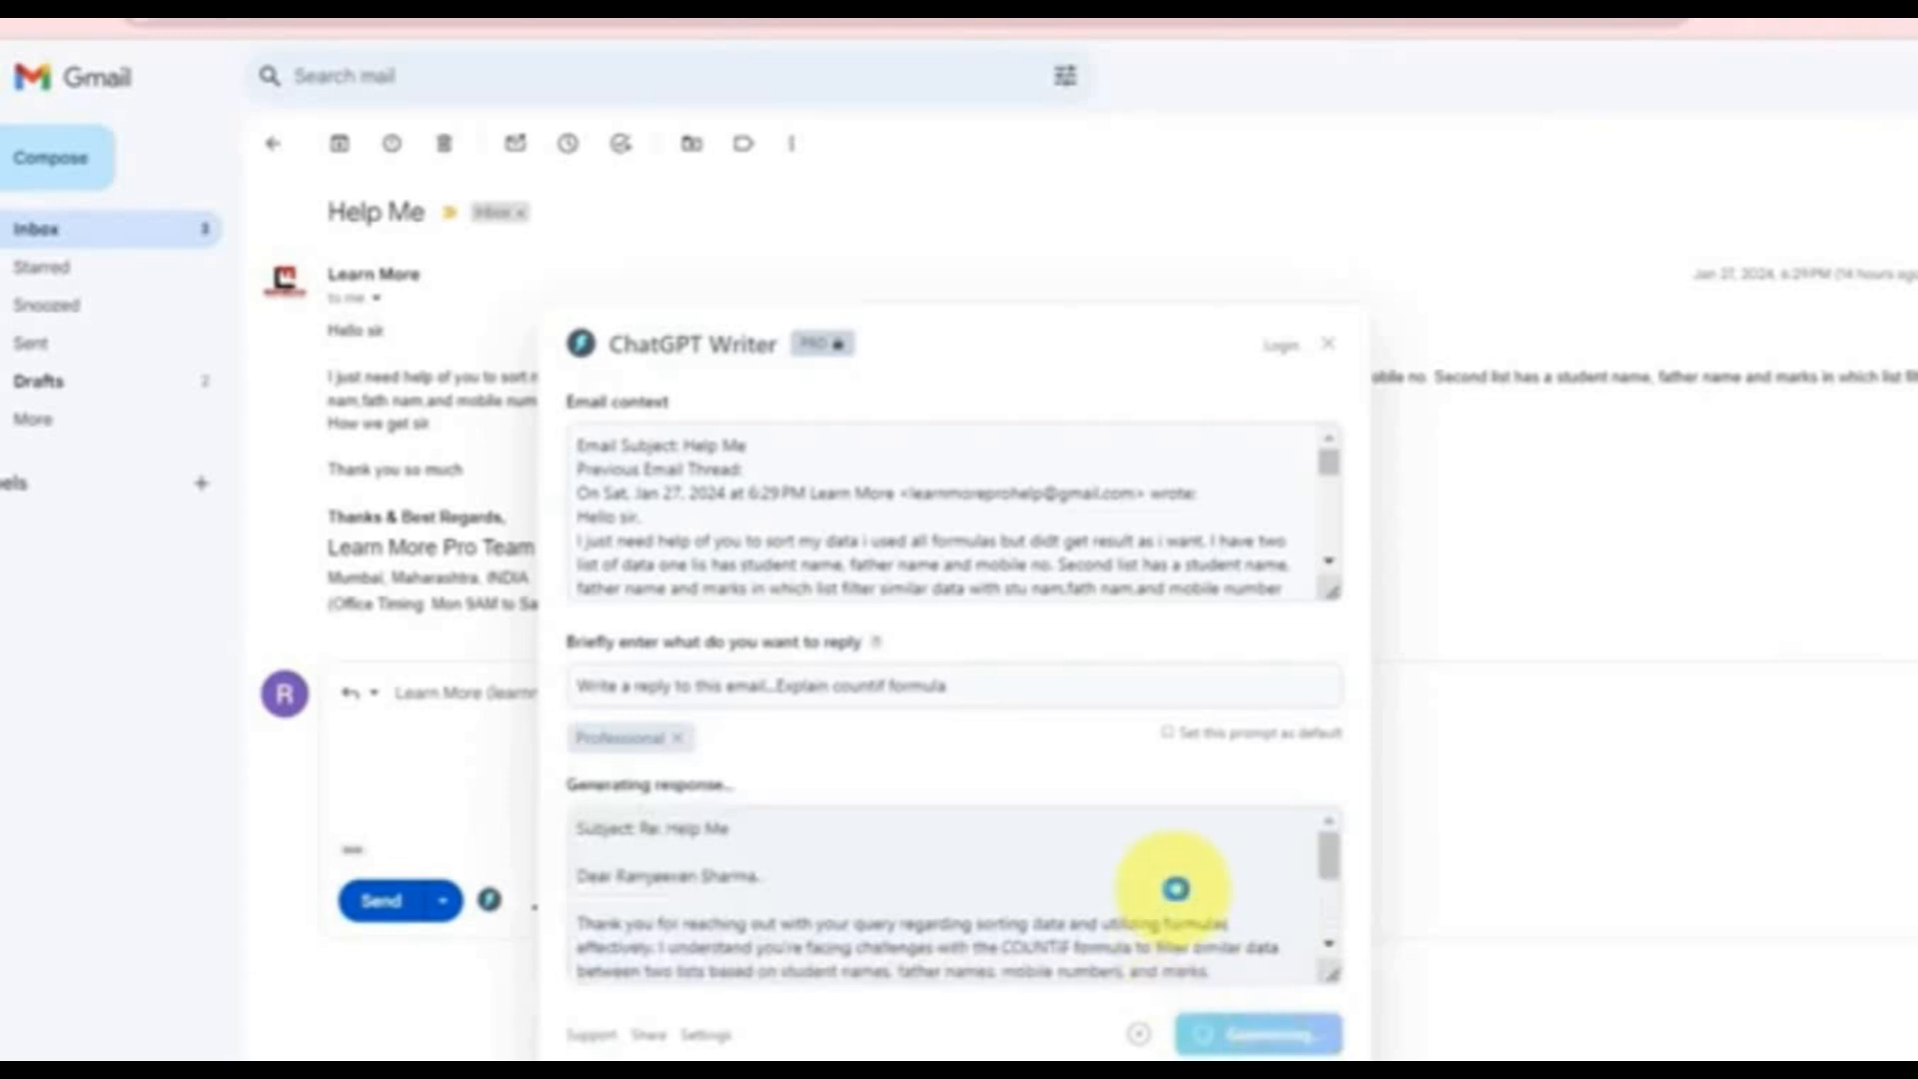
{"action": "scroll", "coordinate": [1173, 886], "scroll_direction": "down", "scroll_amount": 3}
{"action": "scroll", "coordinate": [1121, 889], "scroll_direction": "down", "scroll_amount": 1}
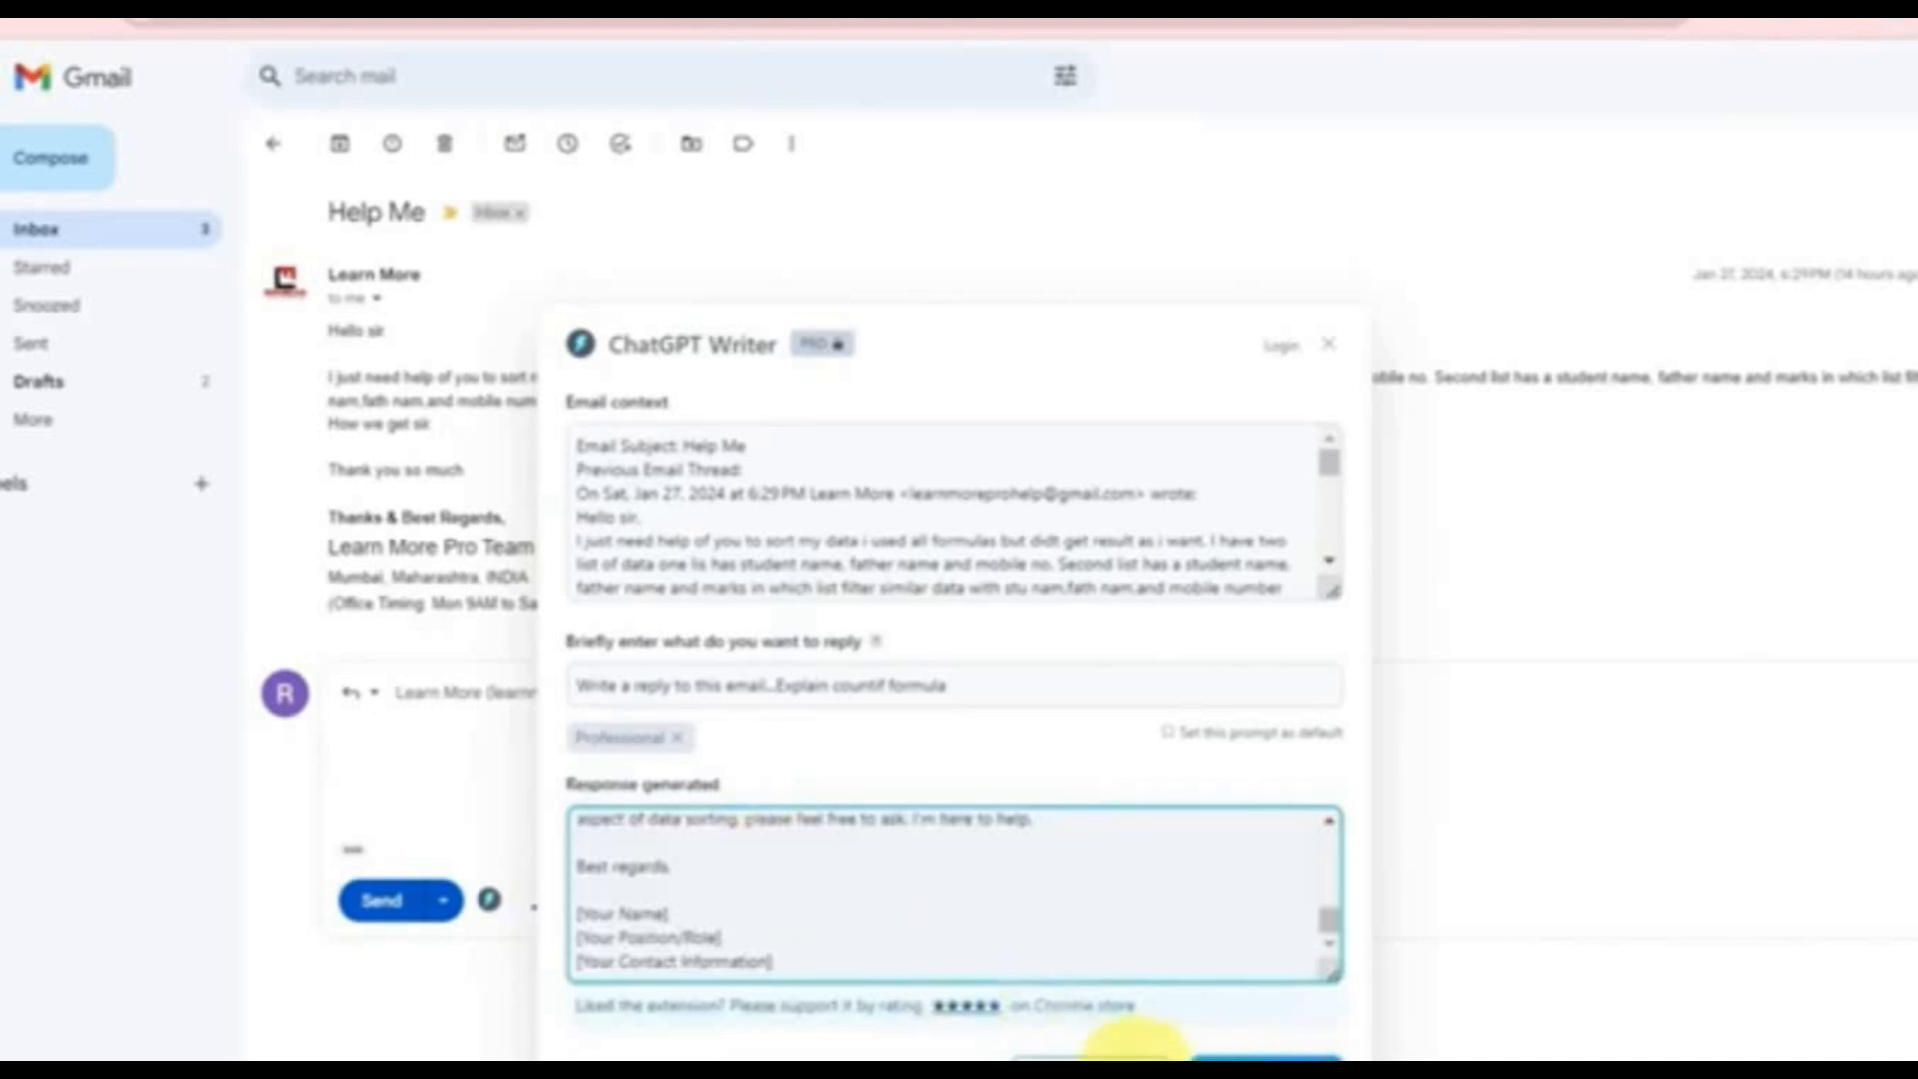
Step: Insert the COUNTIF explanation into the Re: Help Me reply and review its numbered steps
{"action": "left_click", "coordinate": [1119, 1044]}
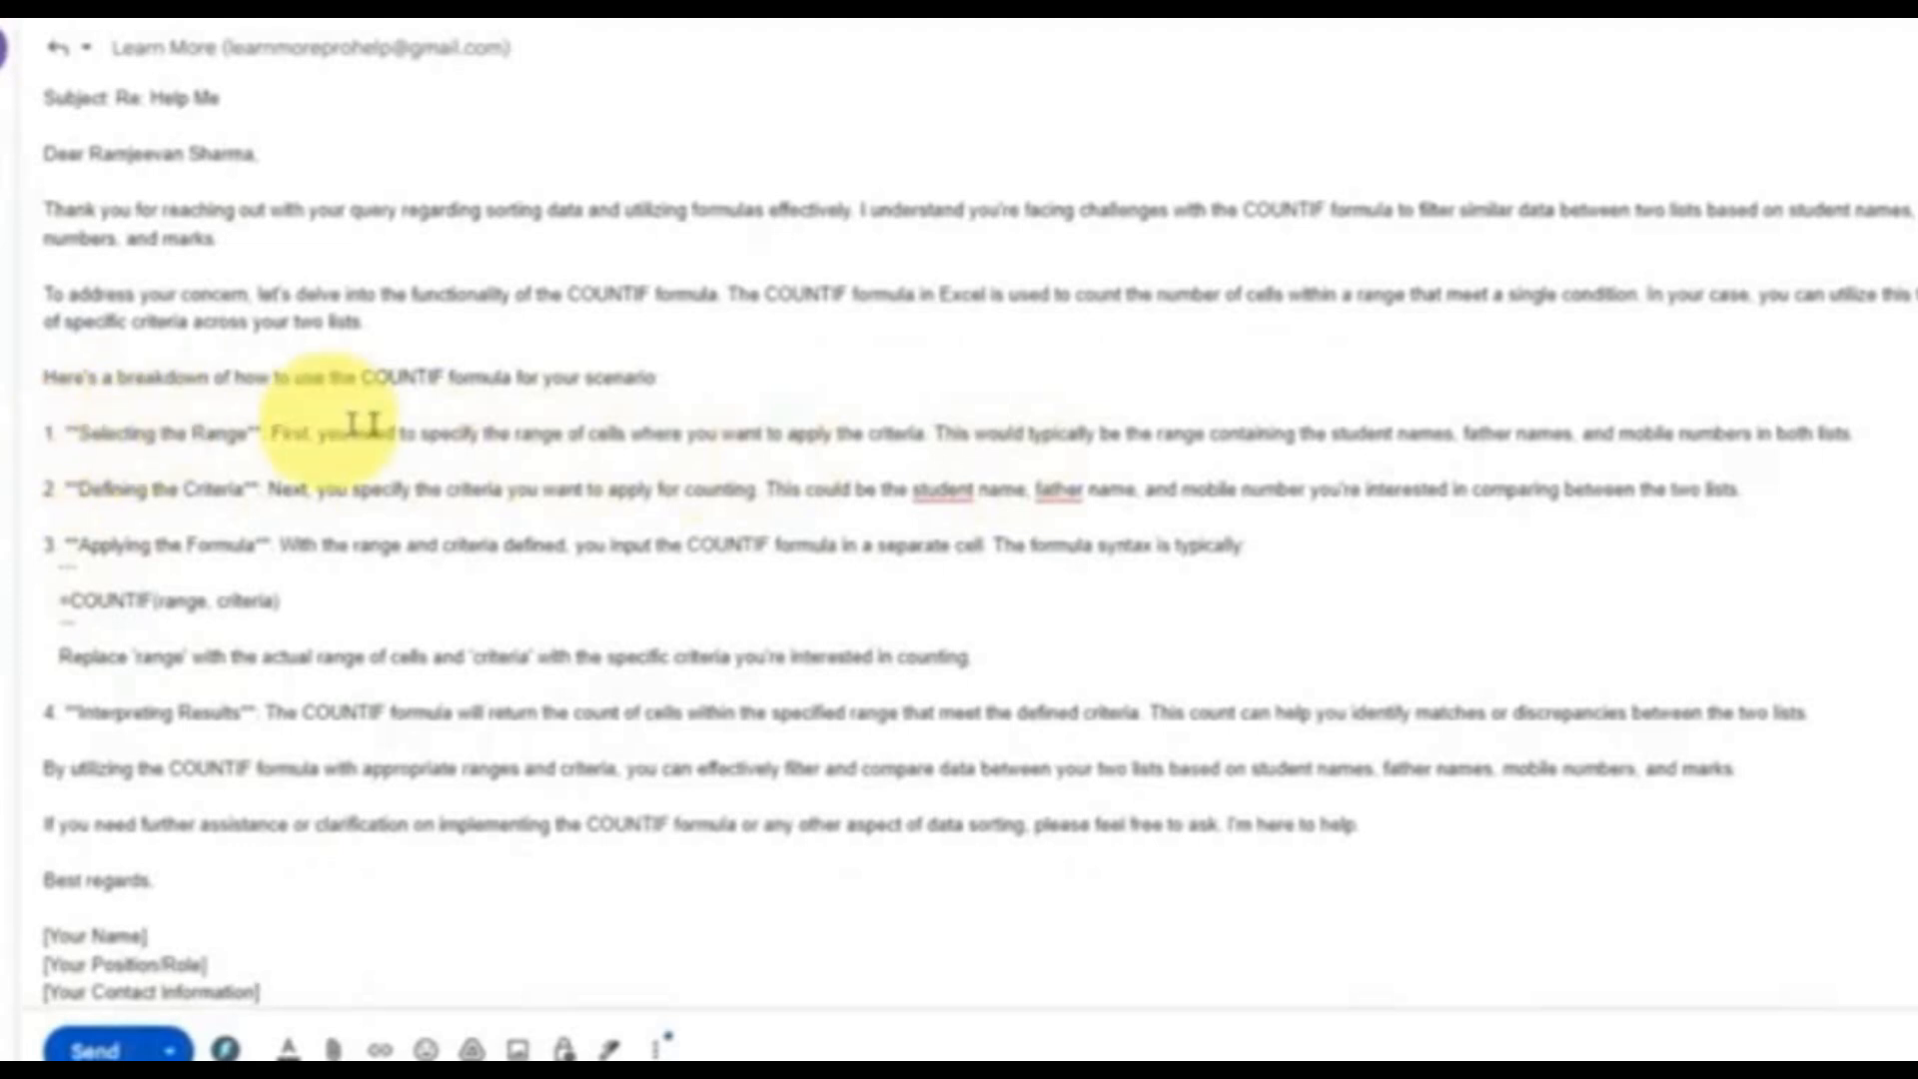
{"action": "left_click_drag", "start_coordinate": [72, 433], "coordinate": [761, 433]}
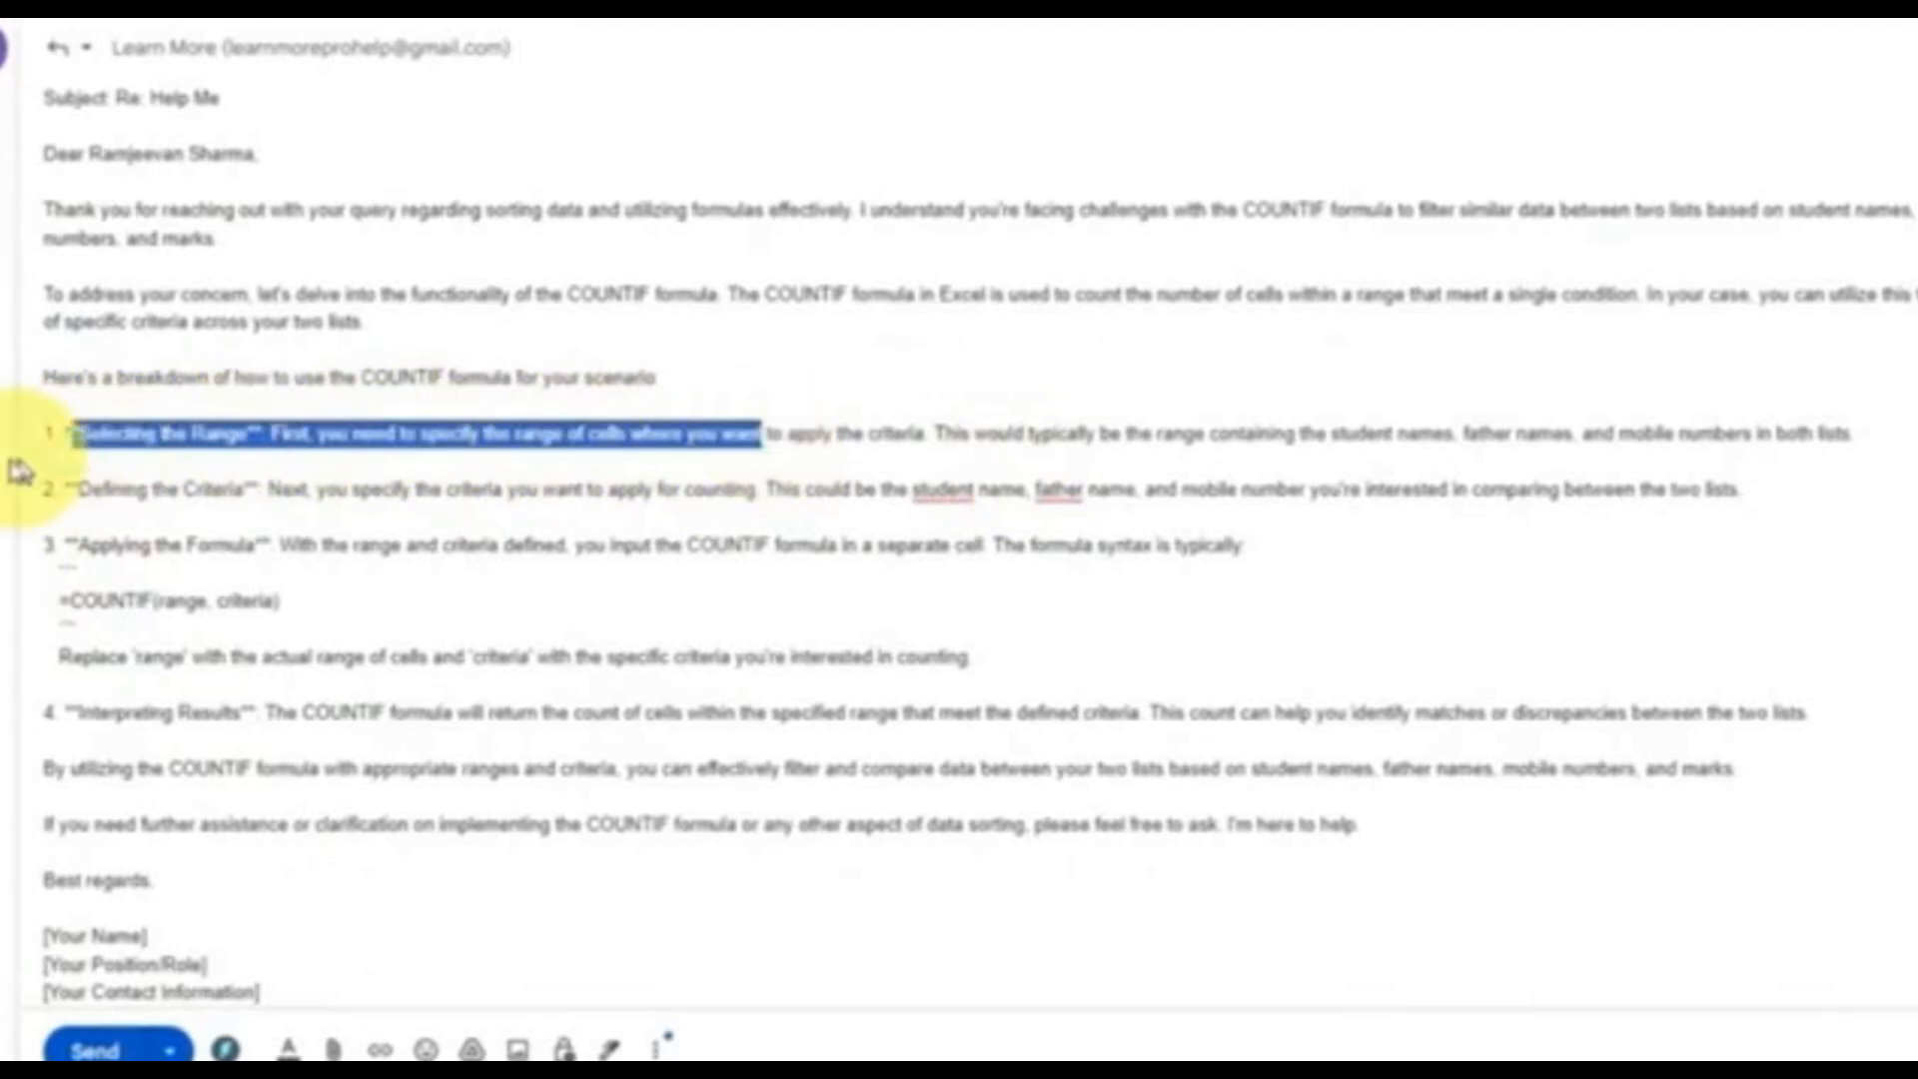
{"action": "left_click", "coordinate": [99, 470]}
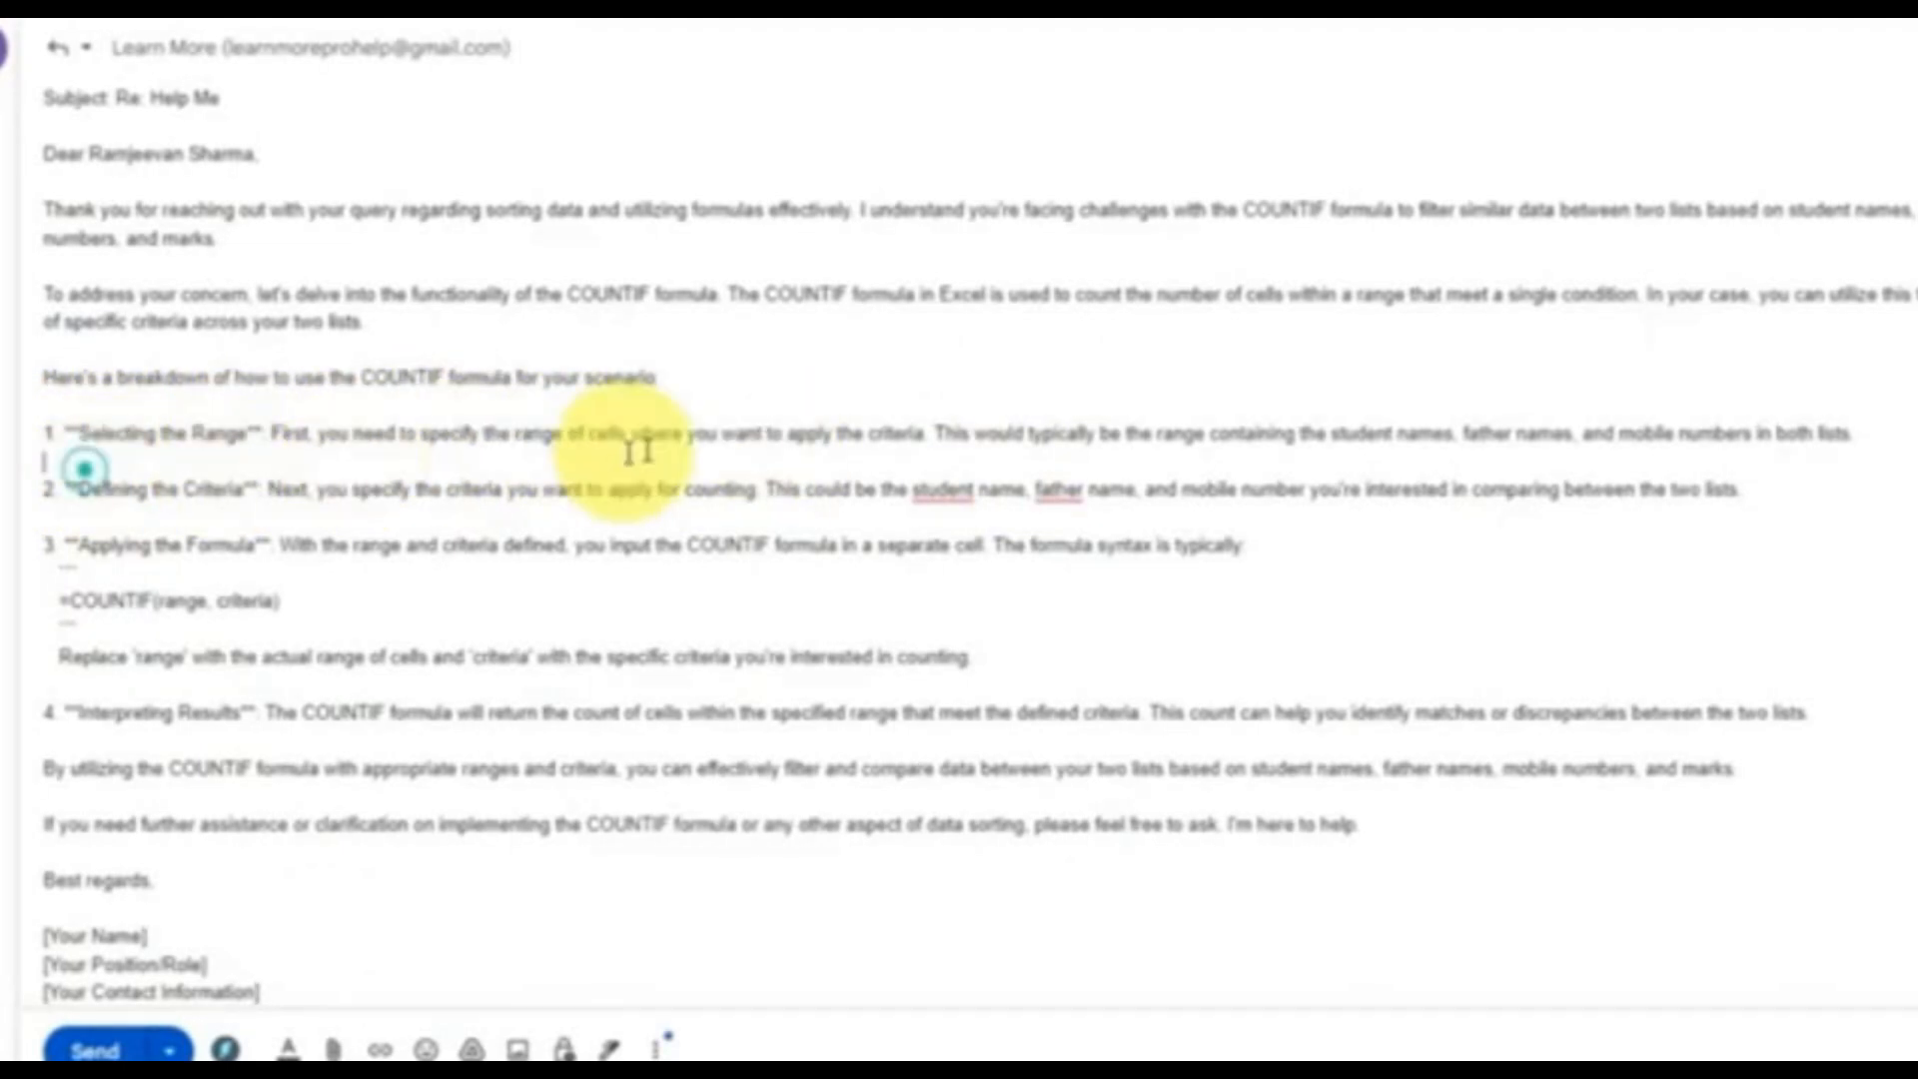
{"action": "left_click", "coordinate": [120, 527]}
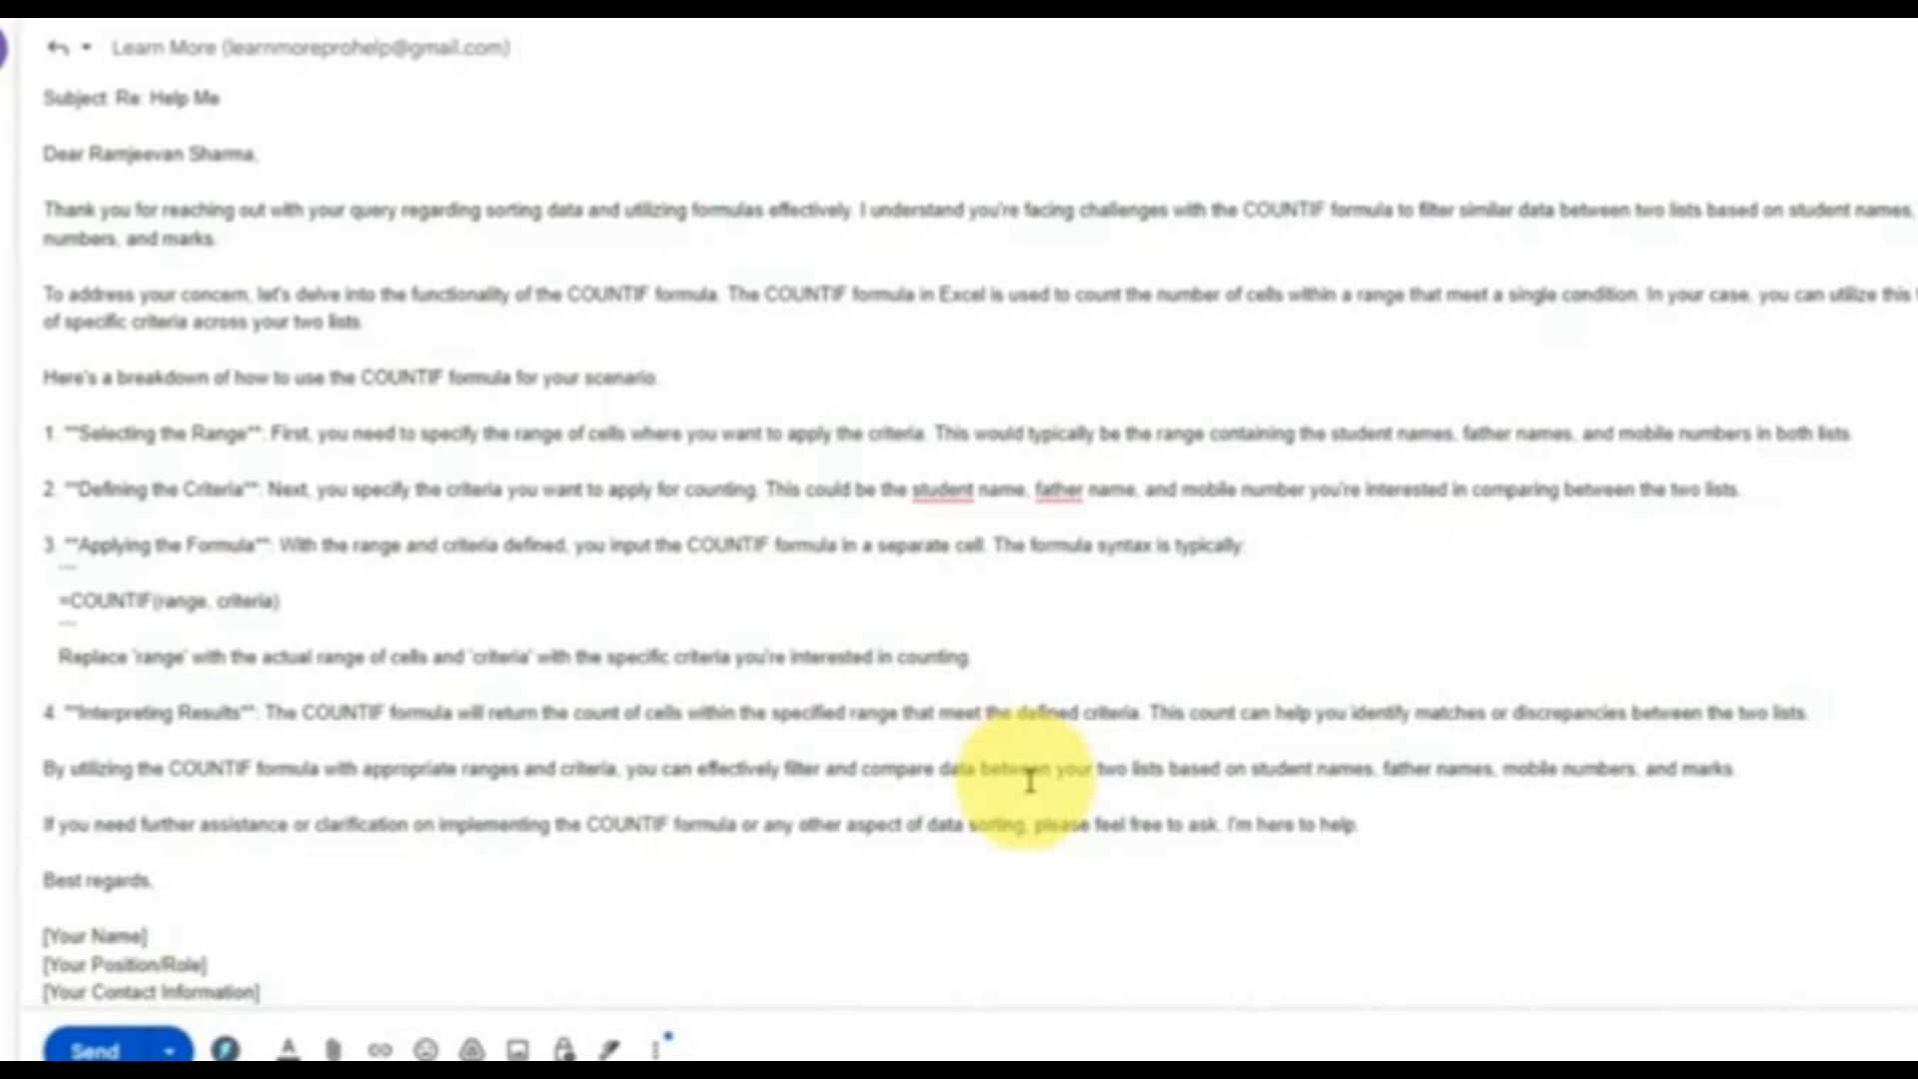
Step: Reply to the Webinar Tomorrow at 11AM email, prompting ChatGPT Writer with 'yes i will be available'
{"action": "left_click", "coordinate": [45, 231]}
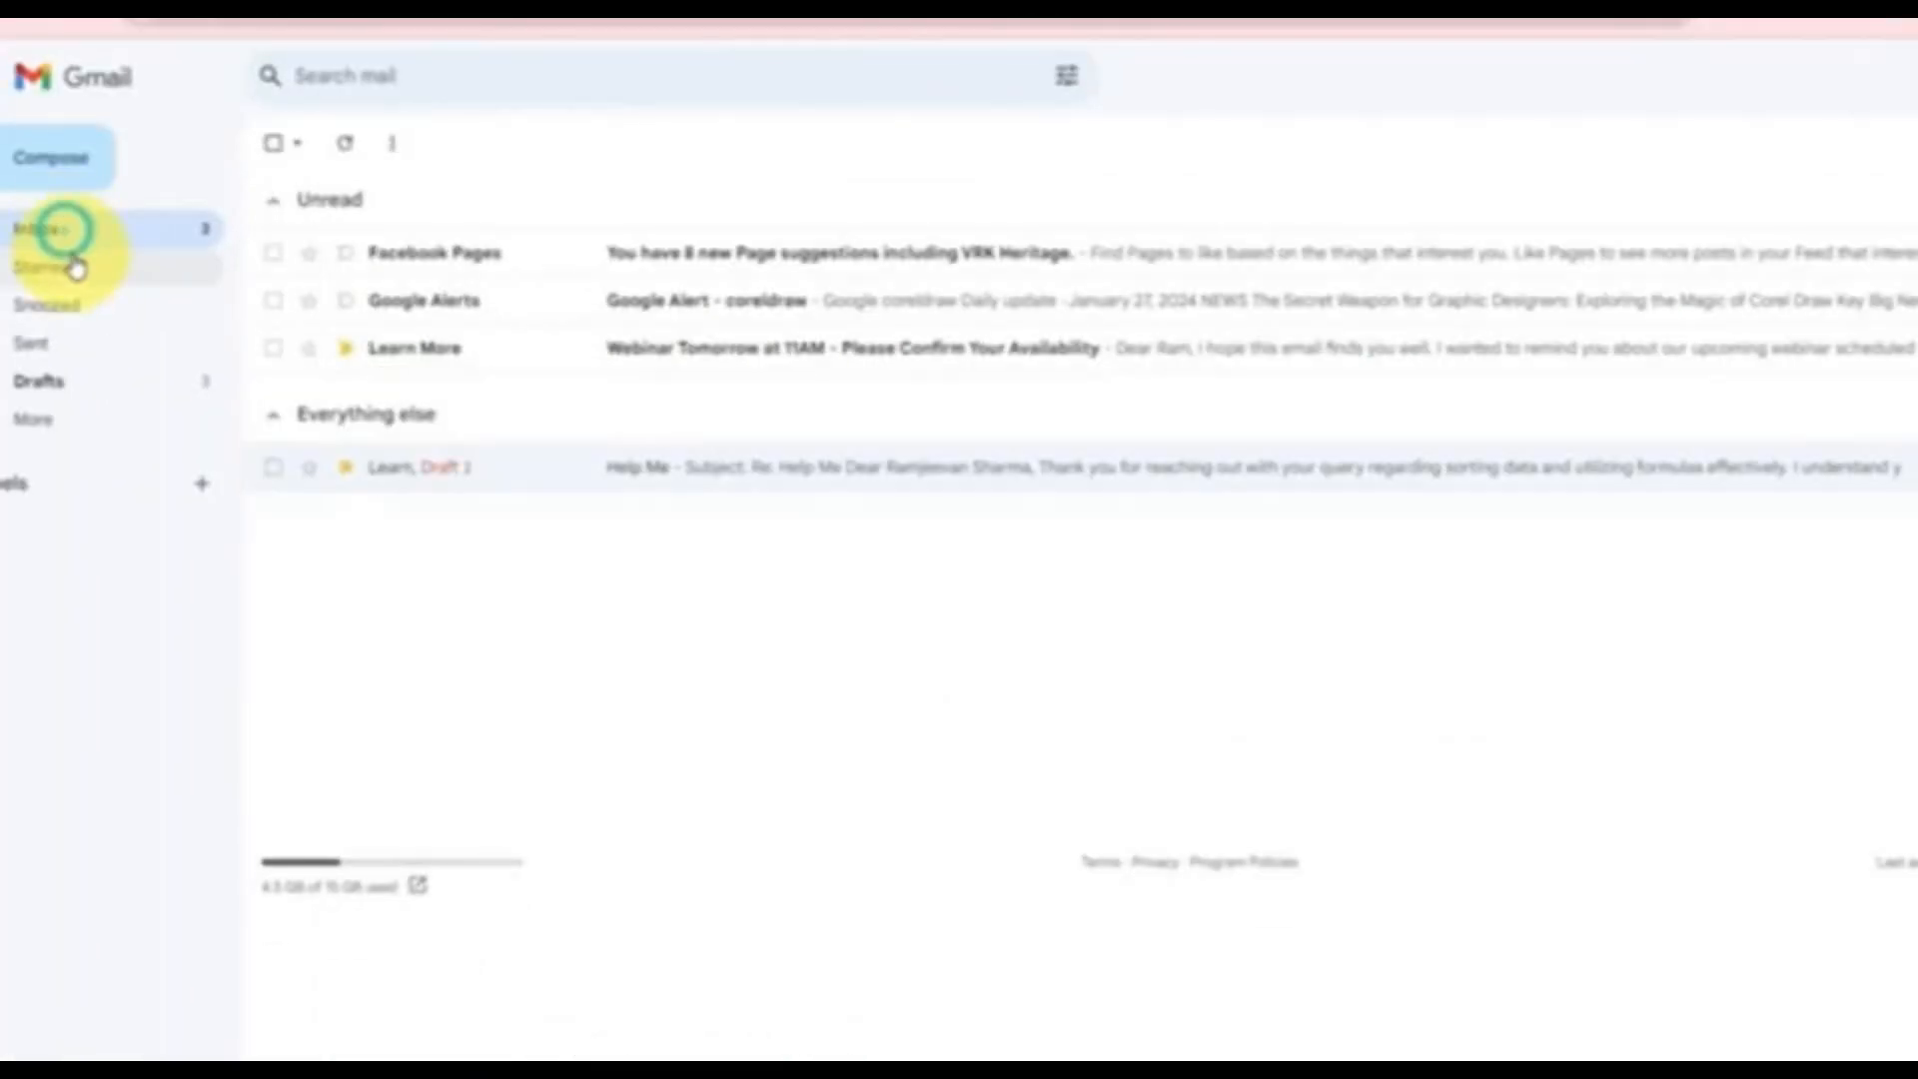
{"action": "left_click", "coordinate": [930, 360]}
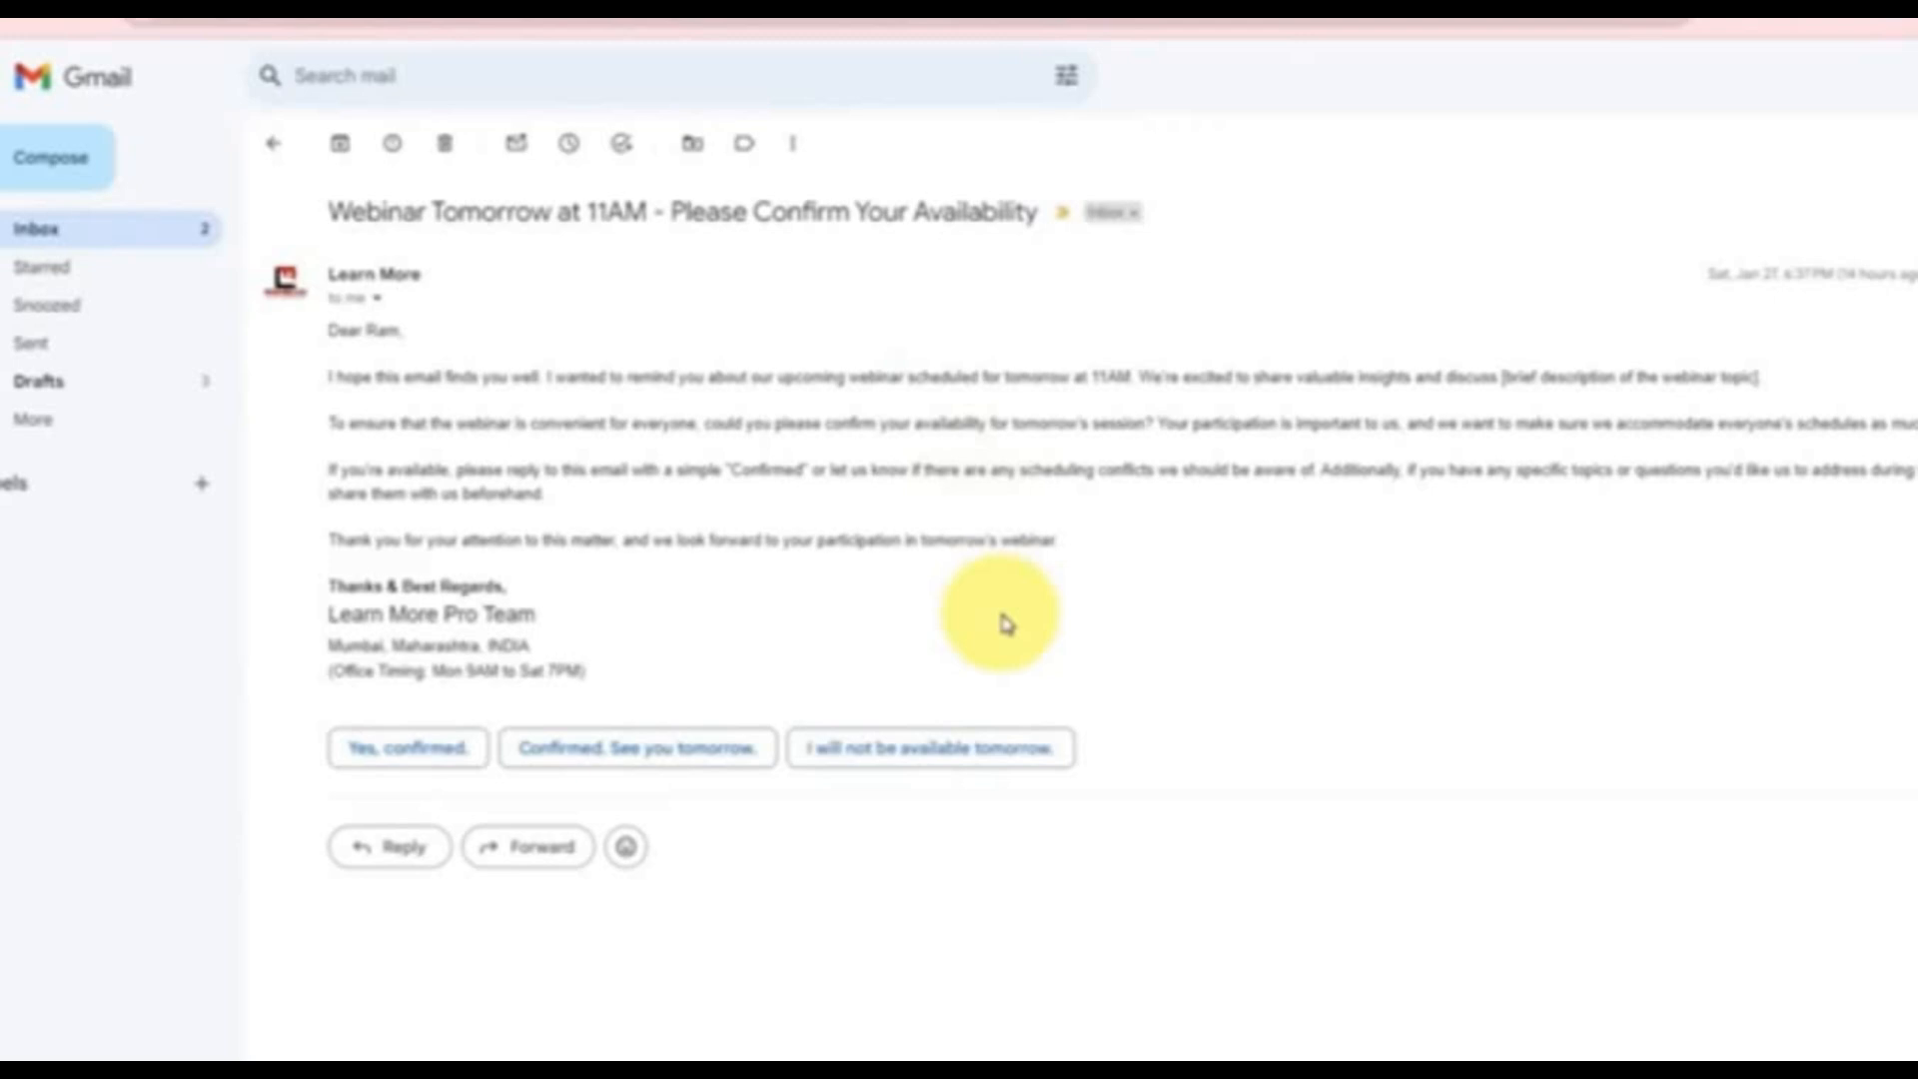
{"action": "left_click", "coordinate": [392, 847]}
{"action": "left_click", "coordinate": [490, 967]}
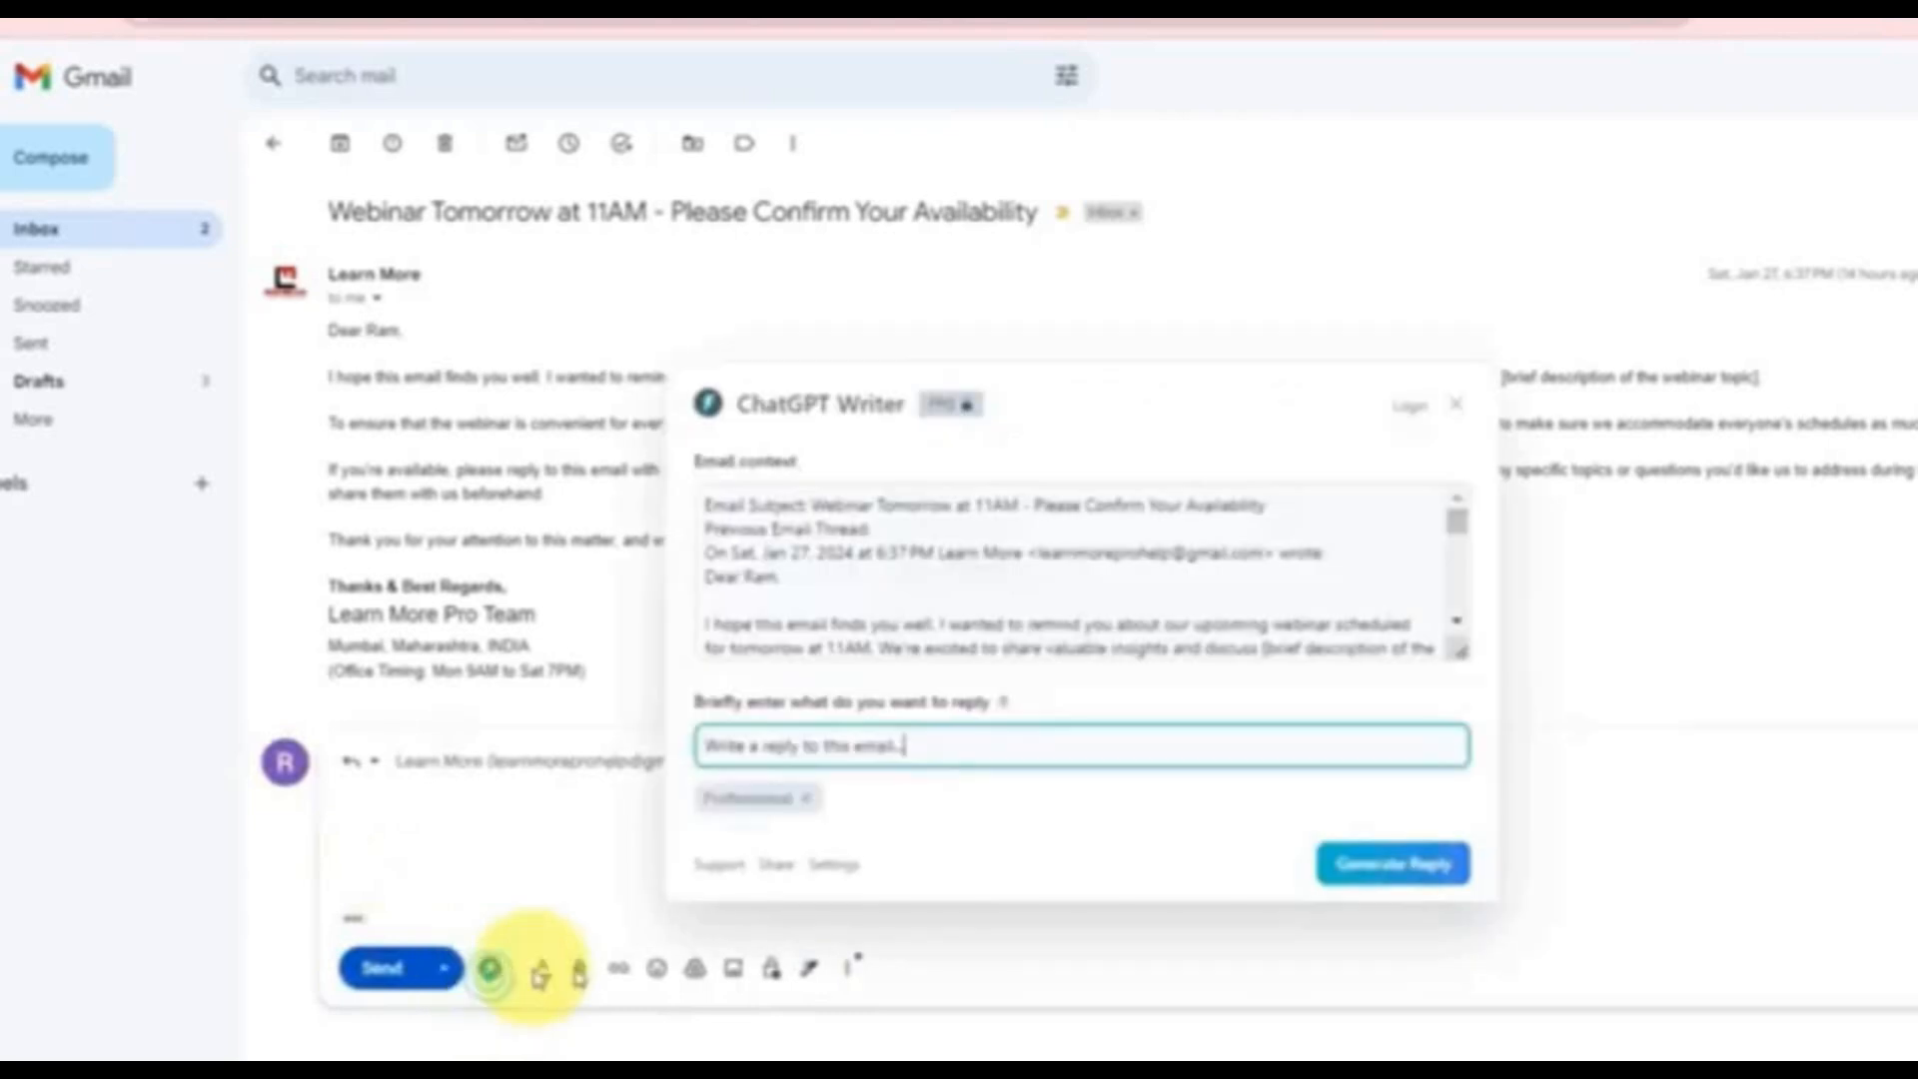
{"action": "type", "text": "yes i will be available"}
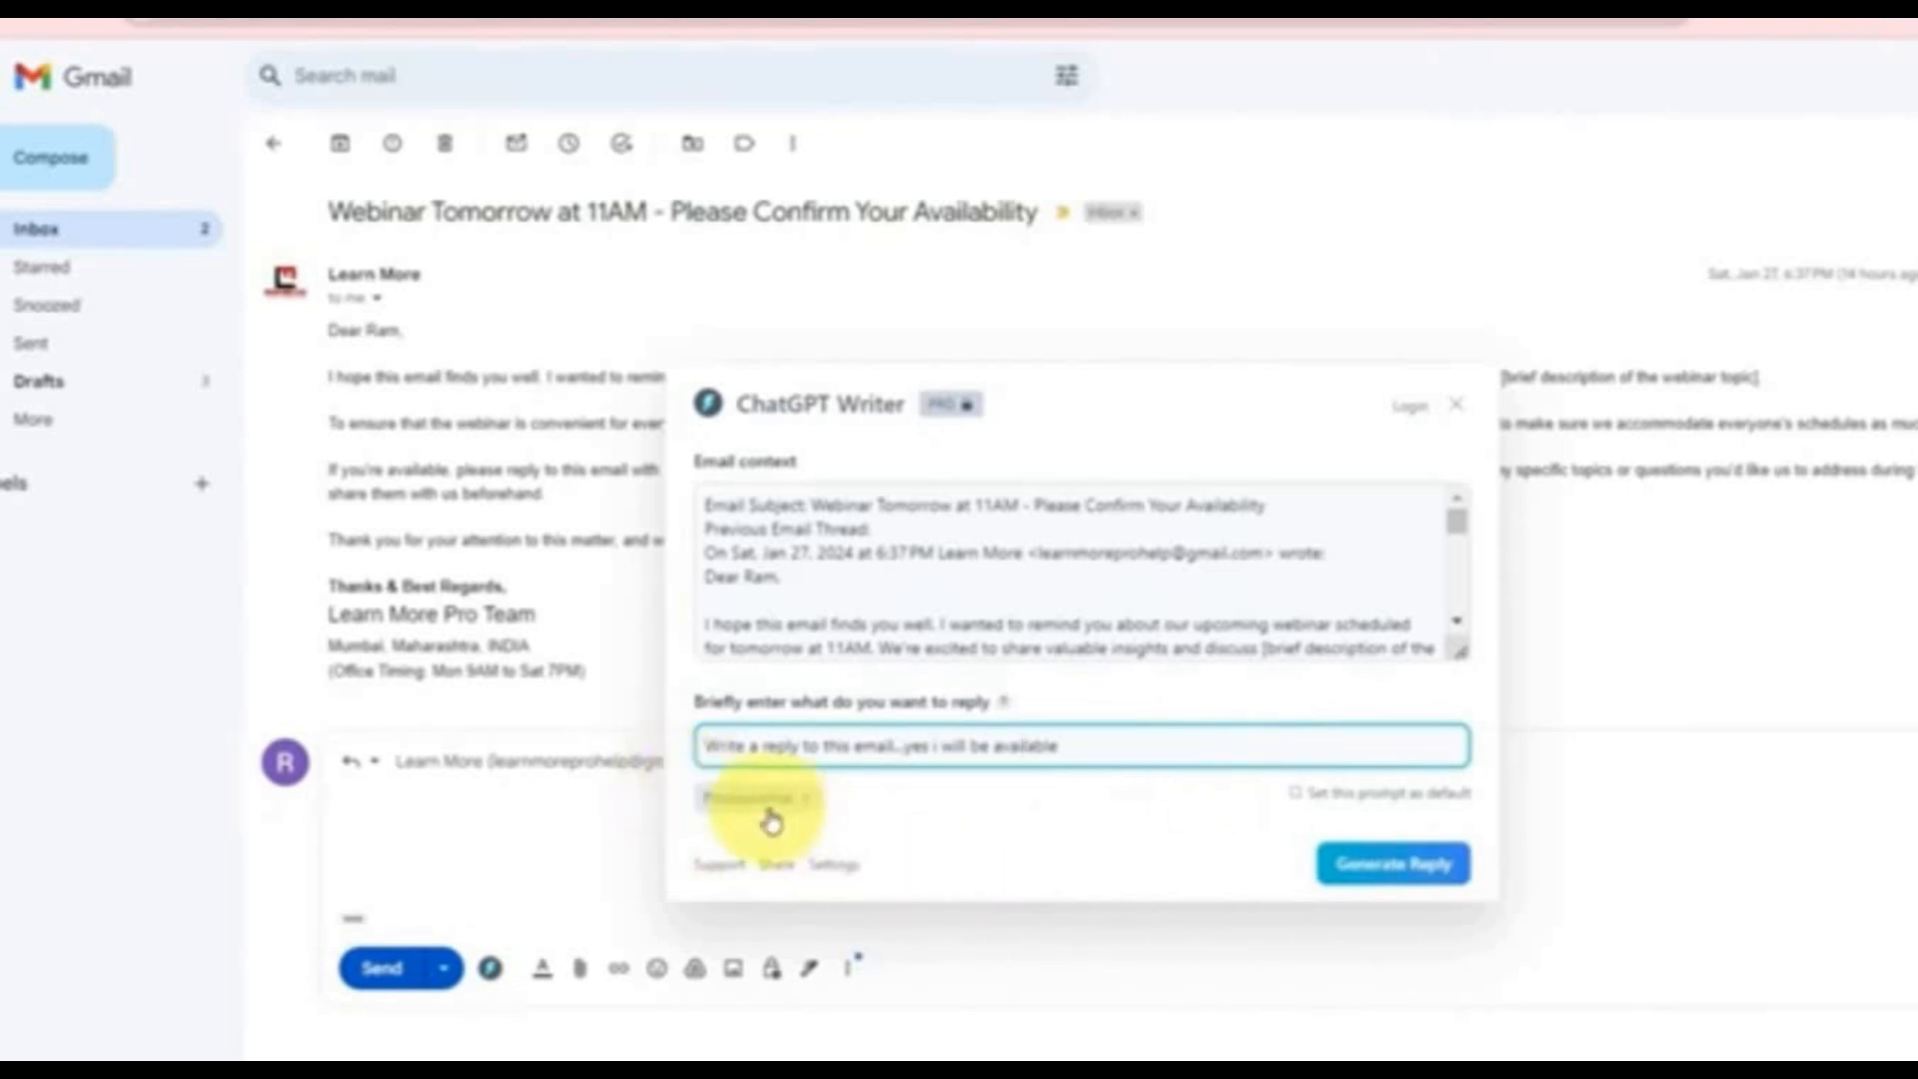
Step: Generate the availability confirmation, zoom the page to 75%, and insert it into the webinar reply
{"action": "double_click", "coordinate": [912, 746]}
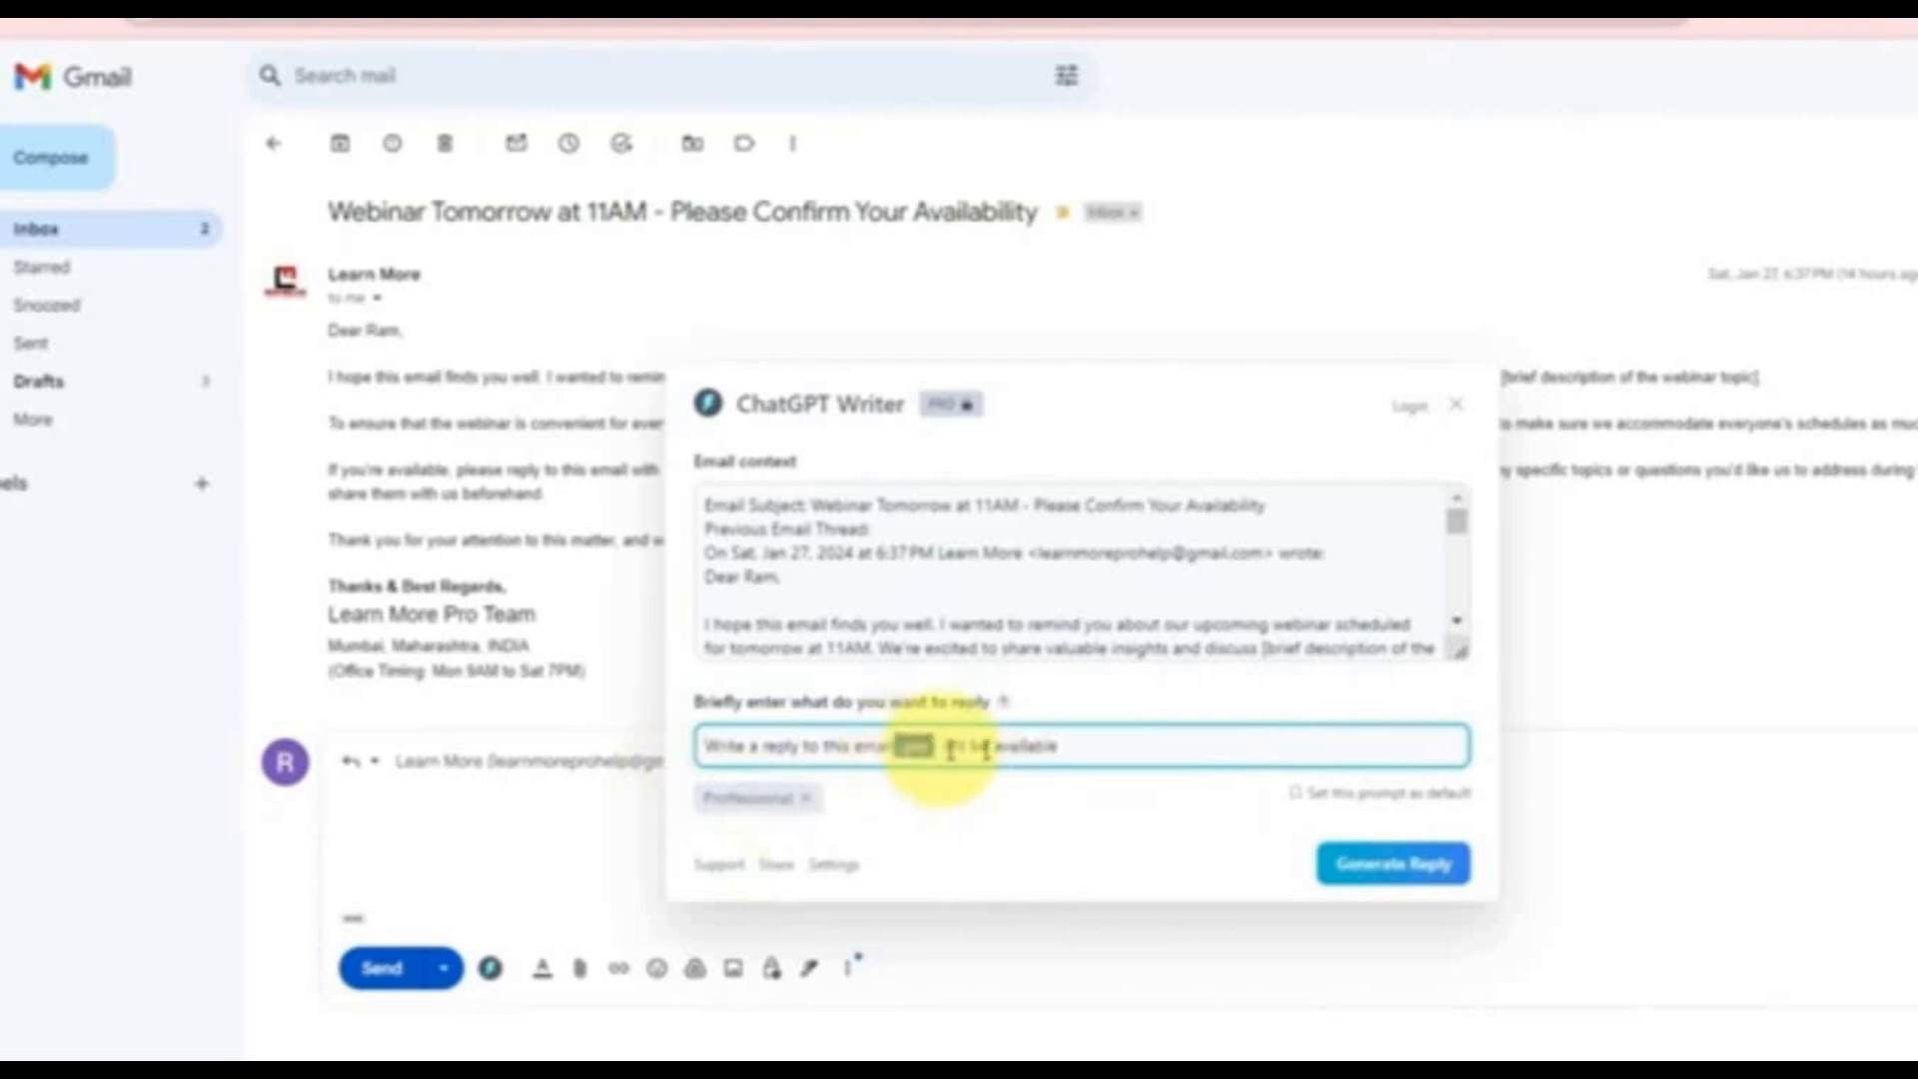
{"action": "left_click", "coordinate": [1399, 865]}
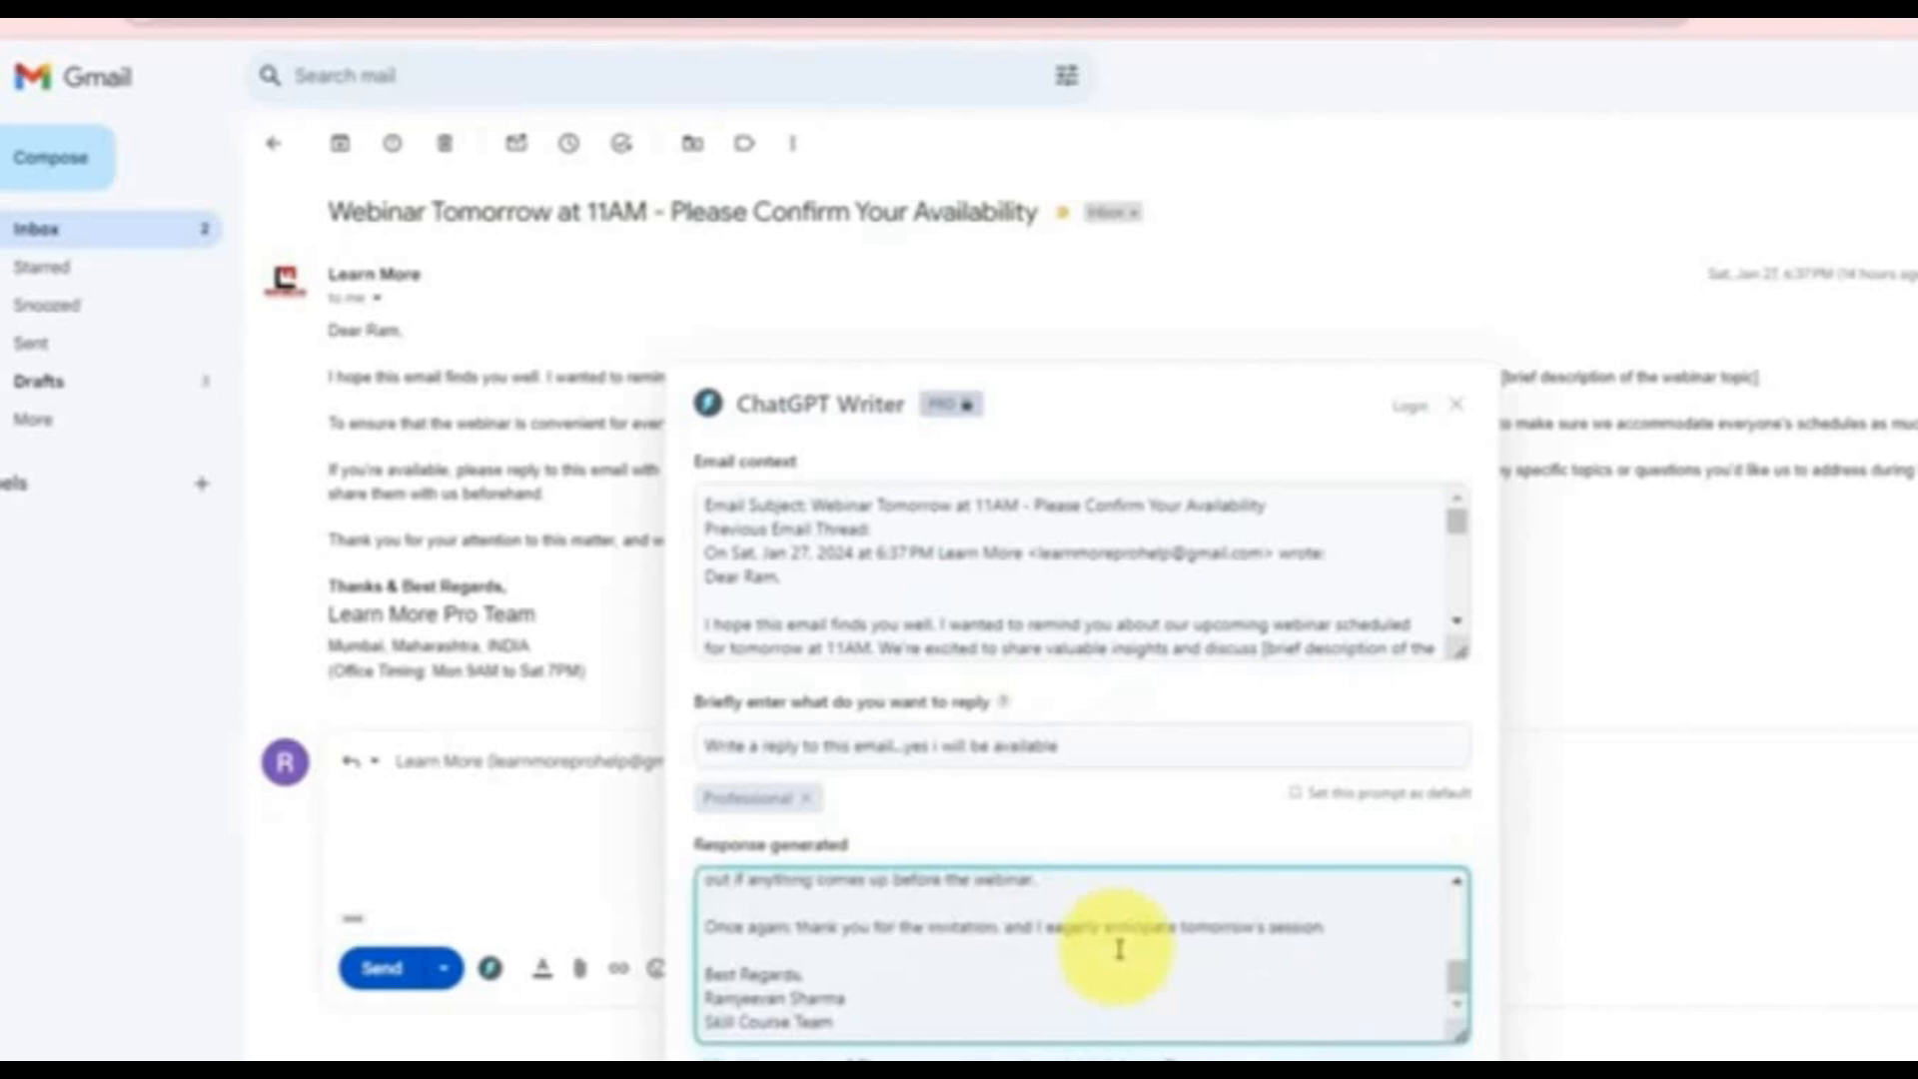
{"action": "key", "text": "ctrl+minus"}
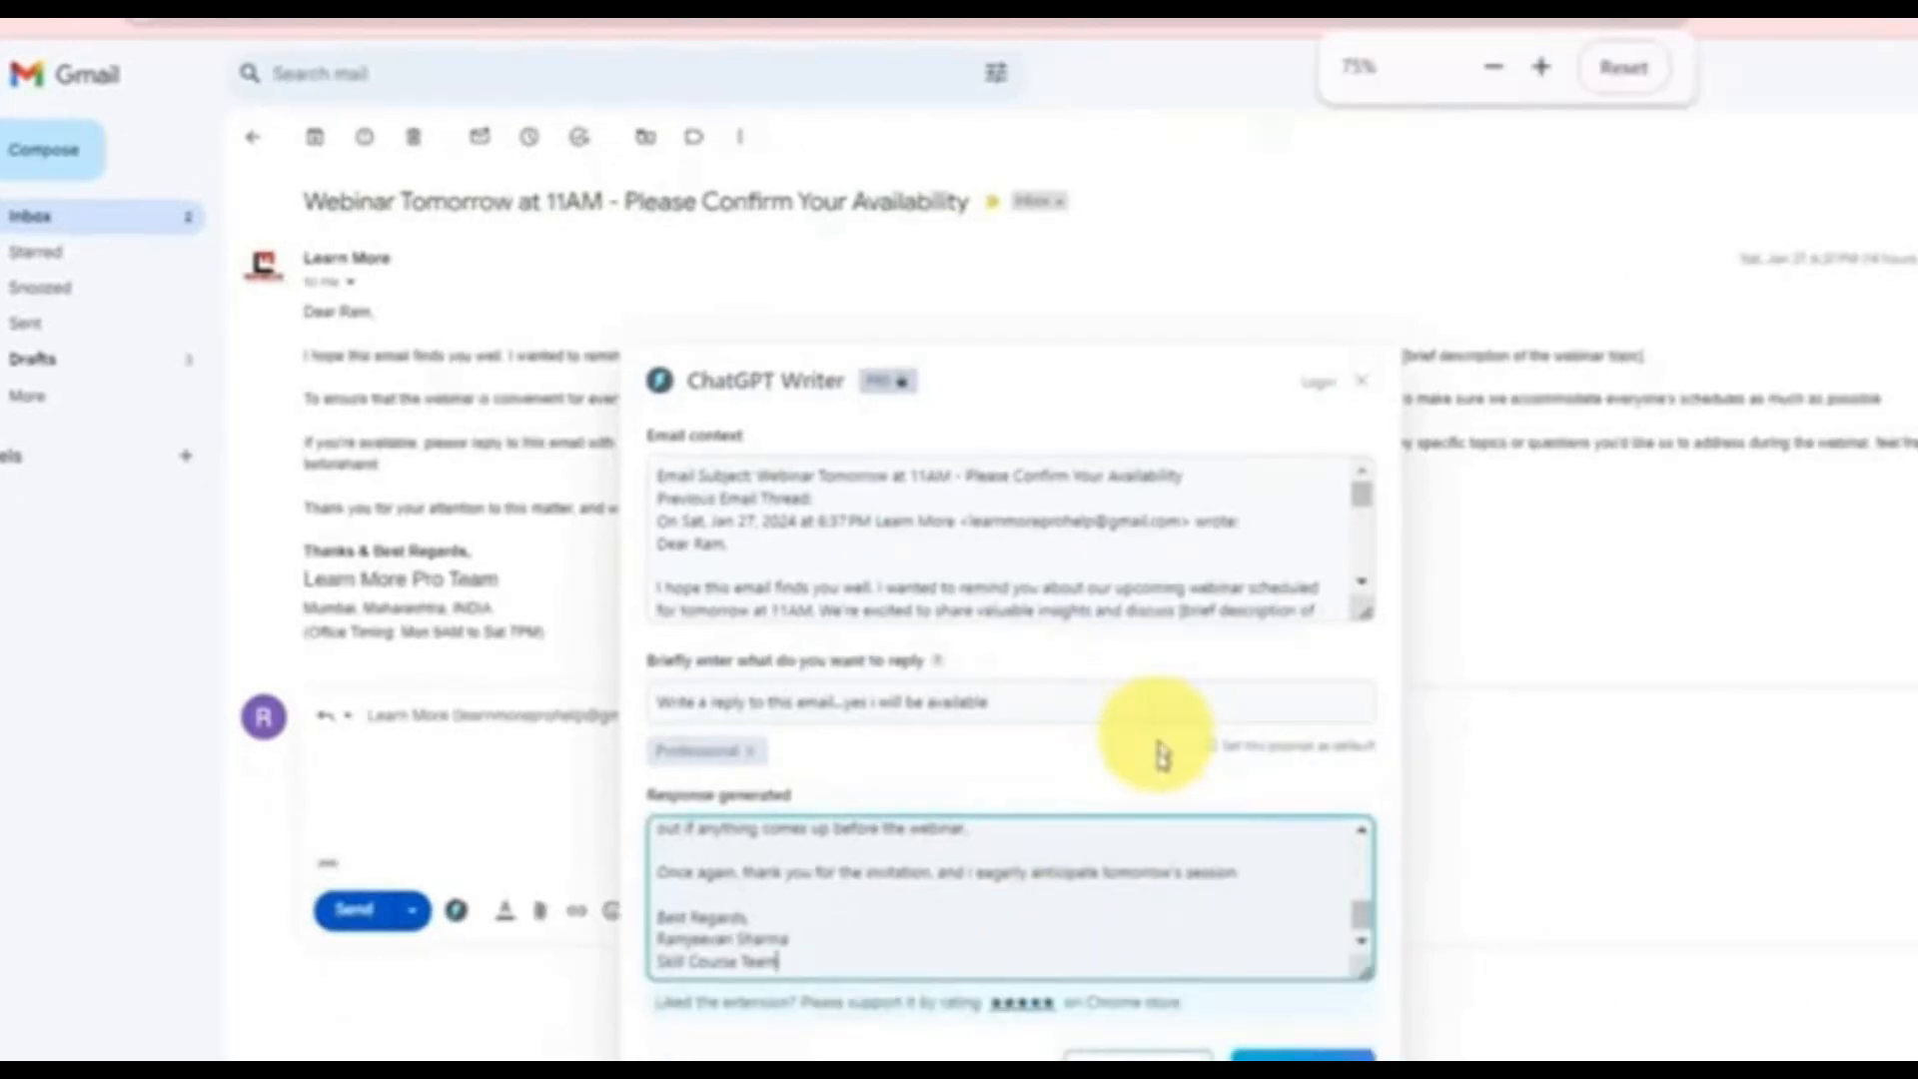
{"action": "left_click", "coordinate": [1134, 1044]}
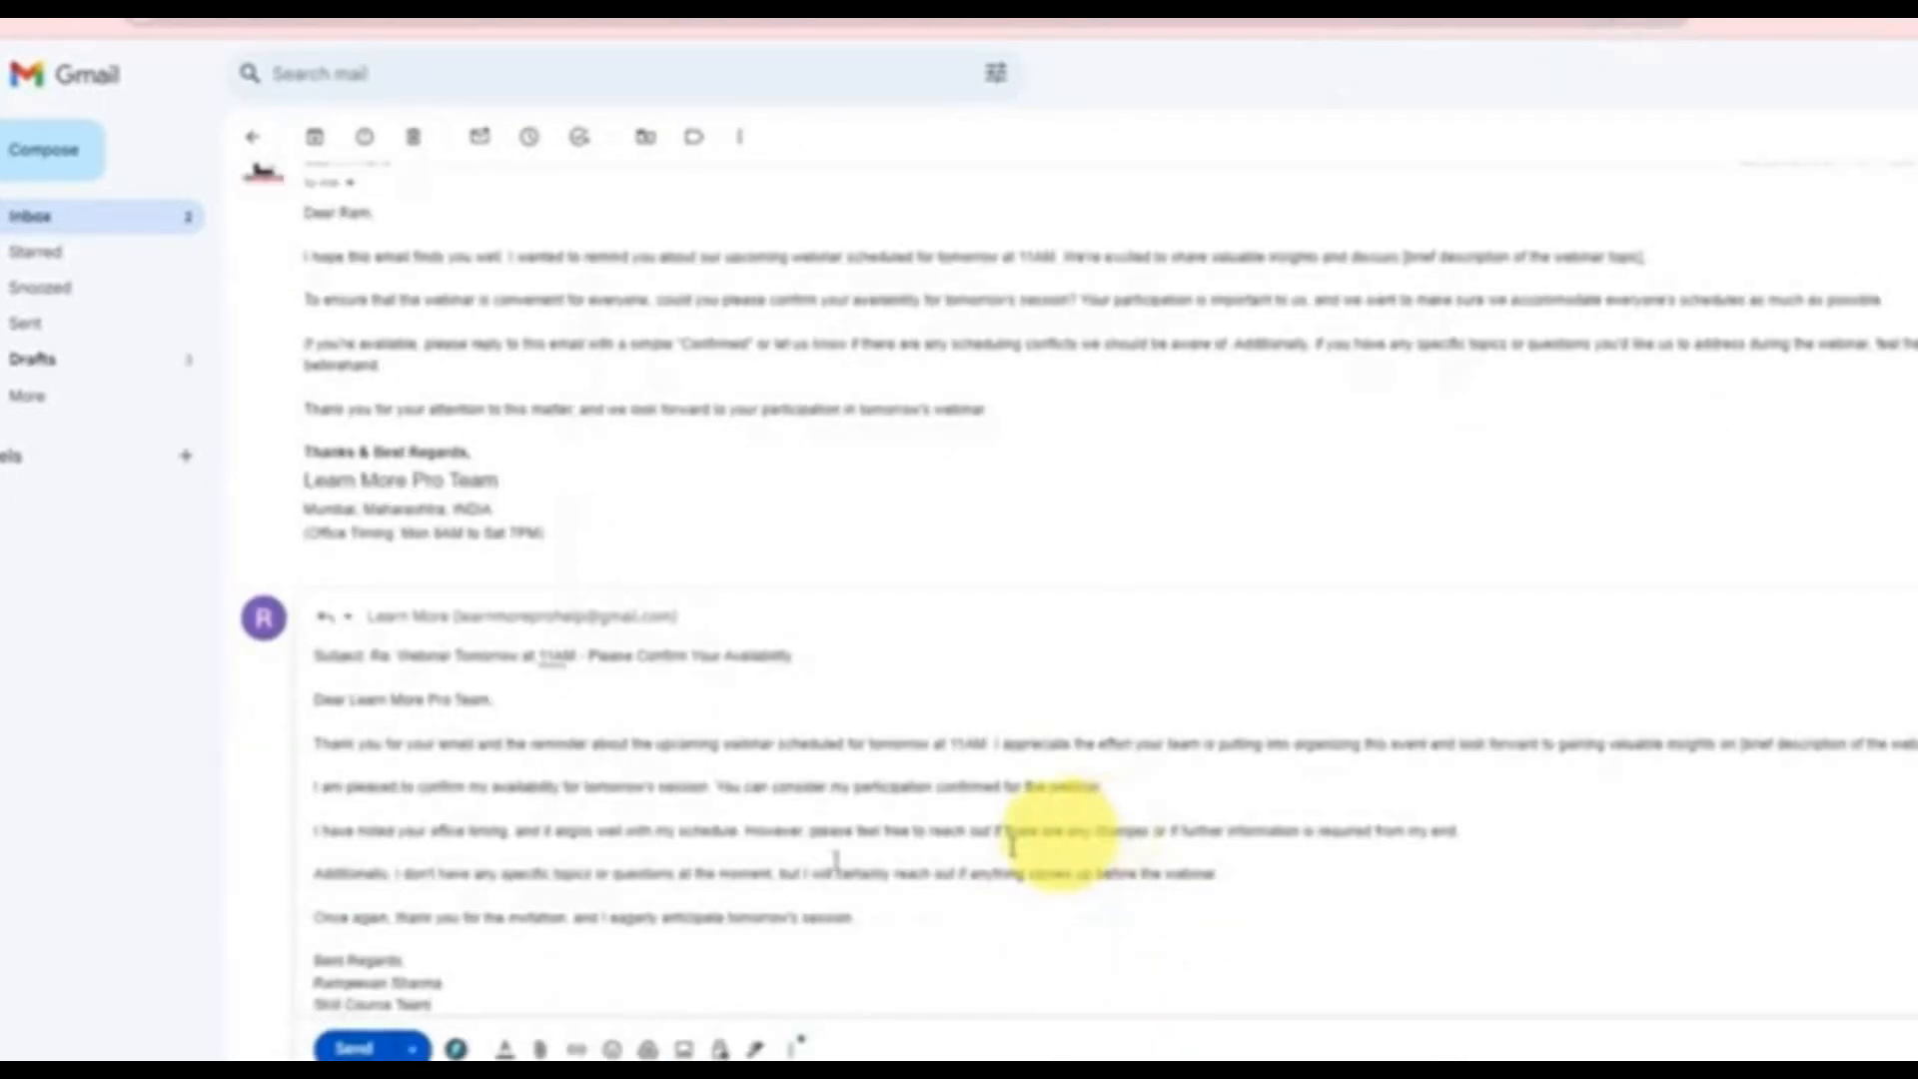